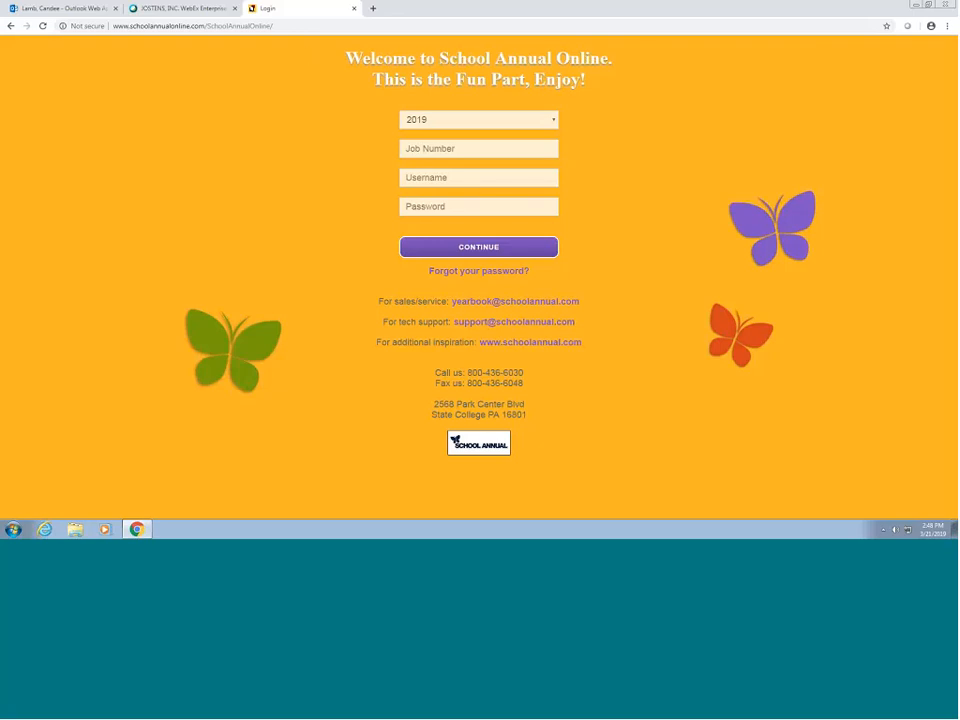
# Step: Sign in to the 2019 yearbook account with the job number, username and account password
pyautogui.click(421, 145)
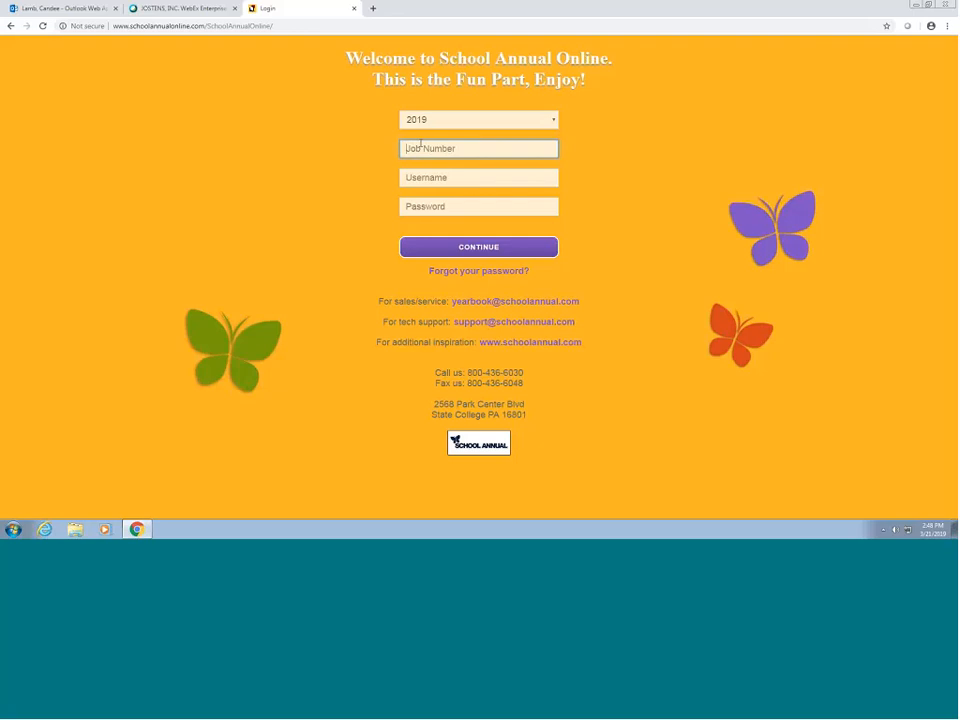
pyautogui.write('700013')
pyautogui.click(410, 177)
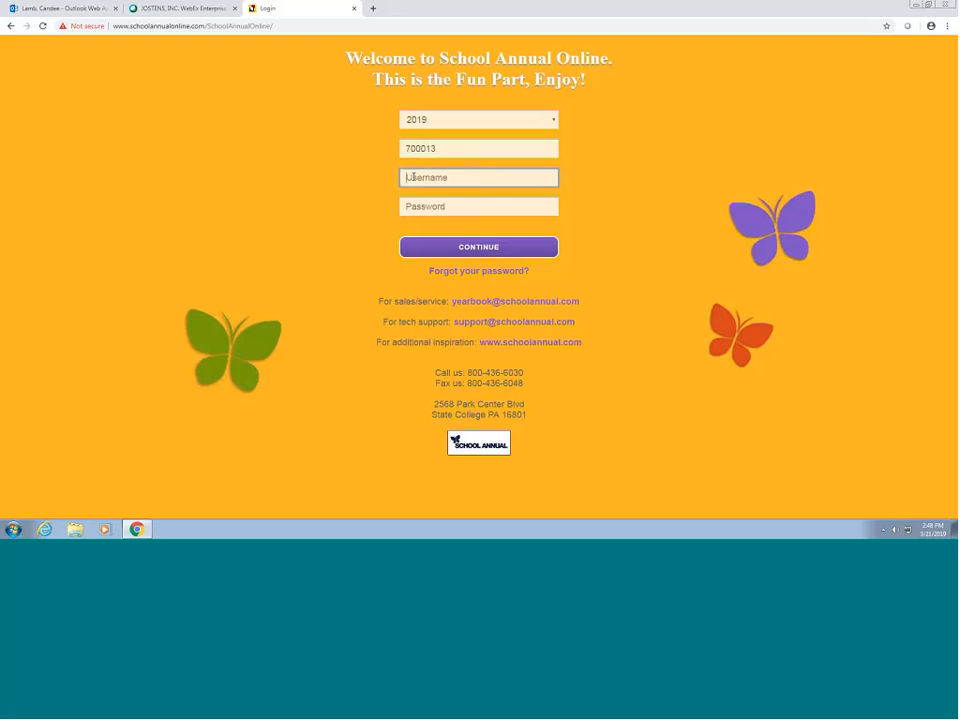
pyautogui.write('12345')
pyautogui.click(415, 206)
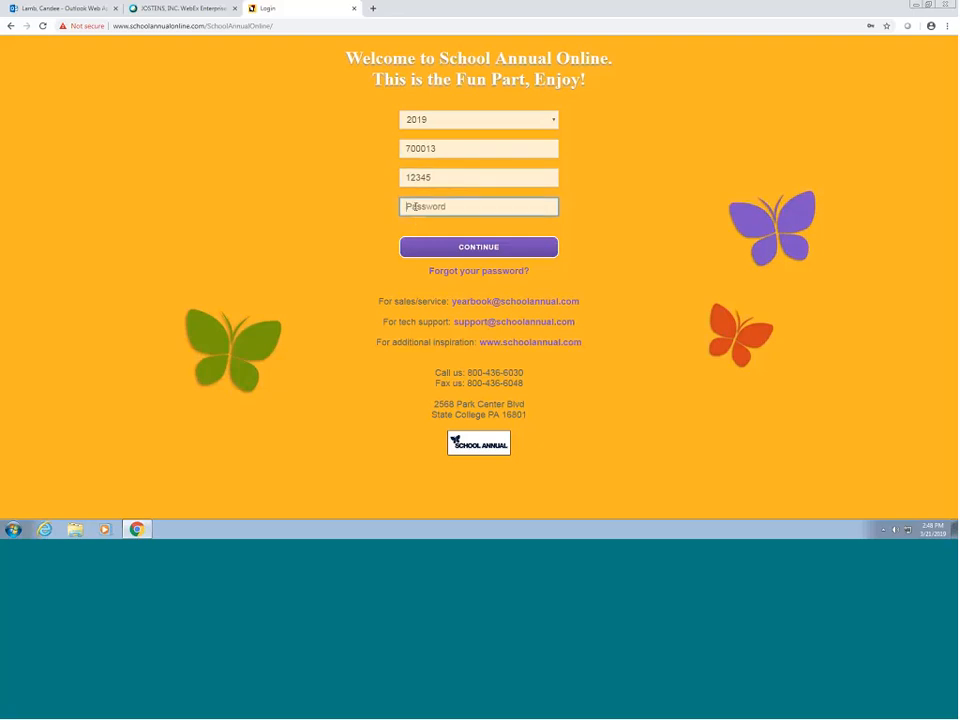
pyautogui.write('••••••')
pyautogui.click(474, 254)
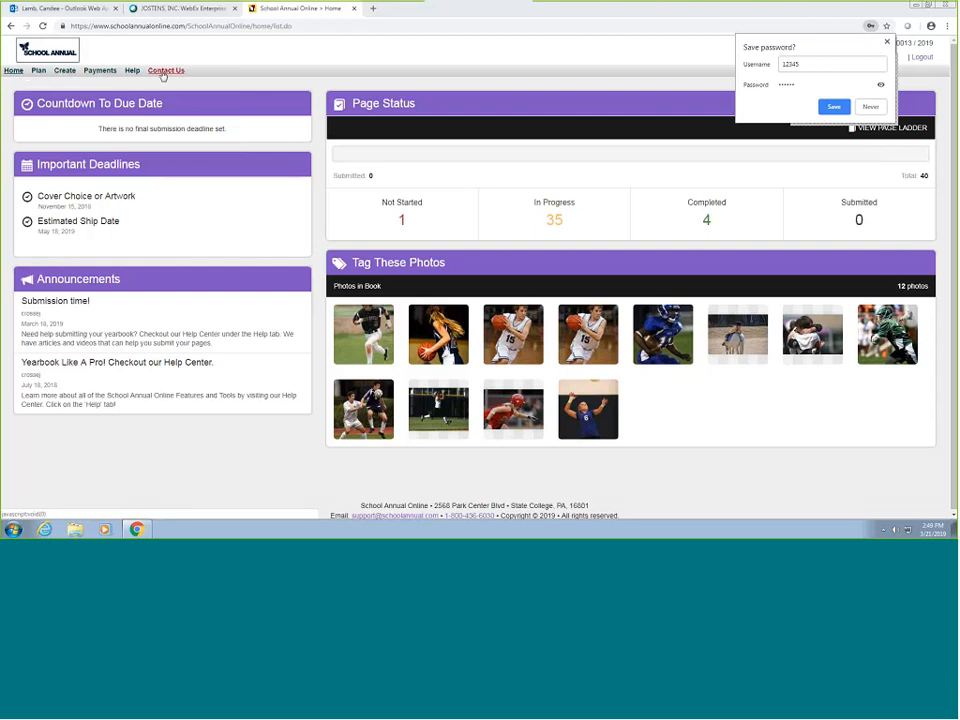
# Step: Enable Flash for the Page Designer, then open the Image Library and dismiss its welcome message
pyautogui.click(61, 71)
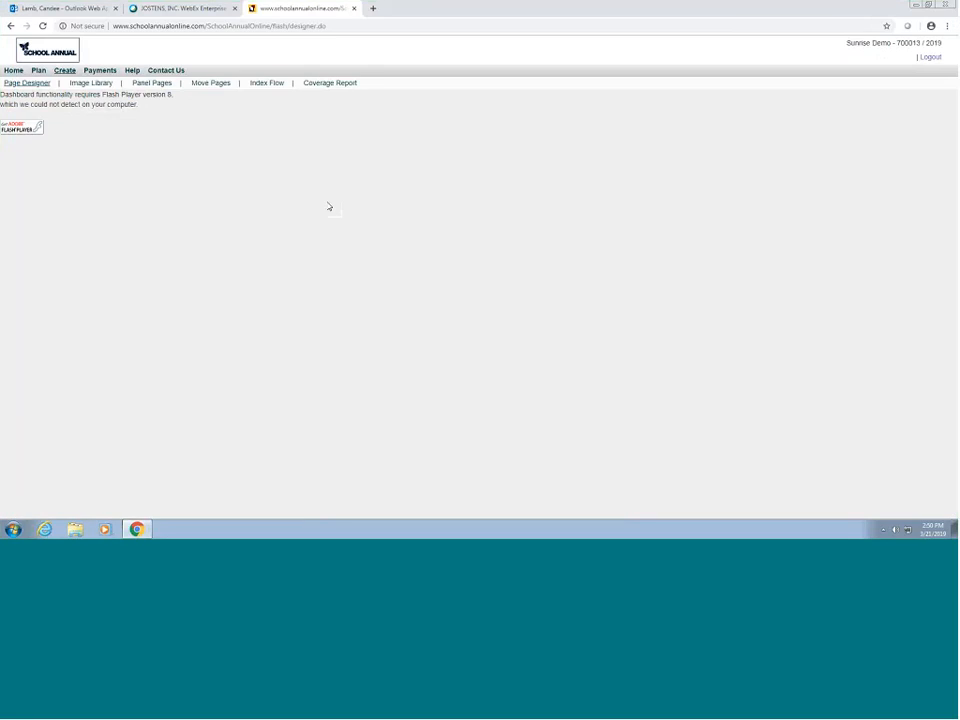
pyautogui.click(15, 128)
pyautogui.click(153, 82)
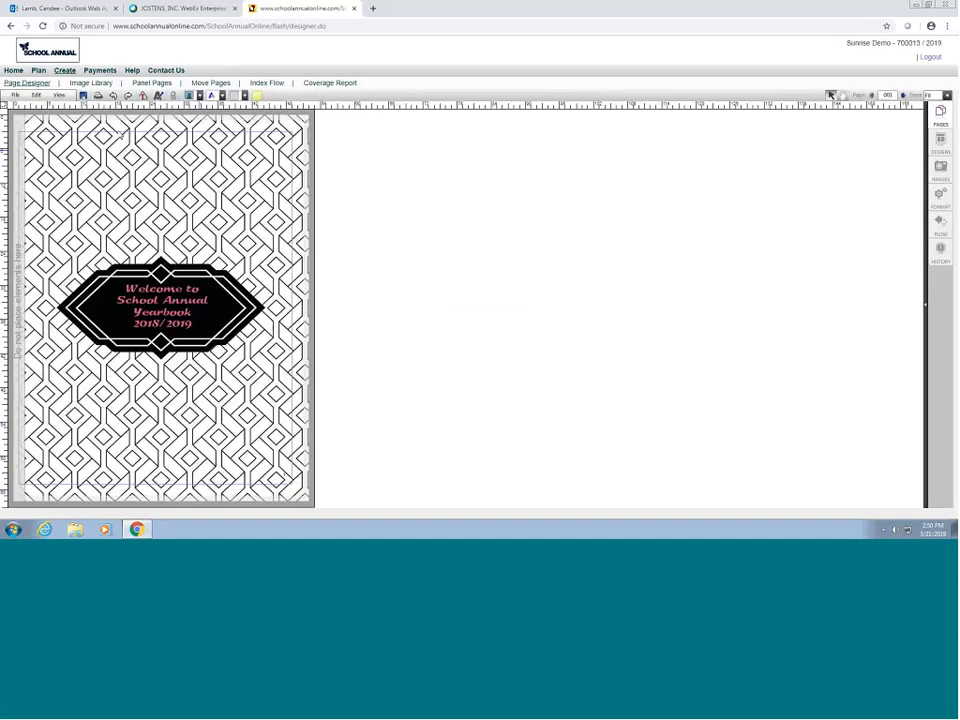
pyautogui.click(88, 83)
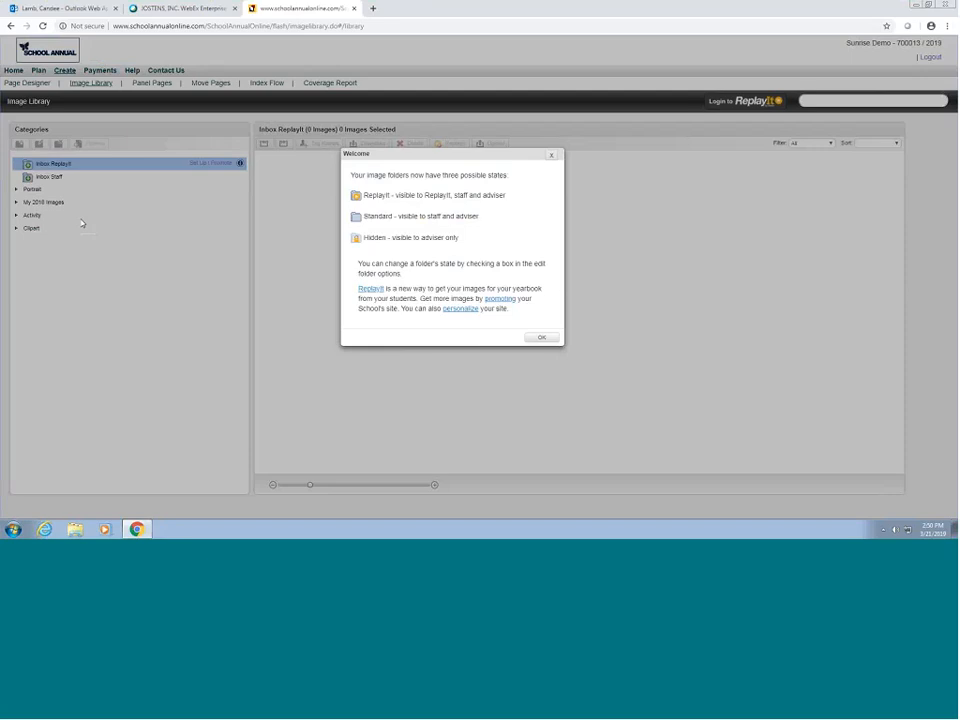
pyautogui.click(553, 339)
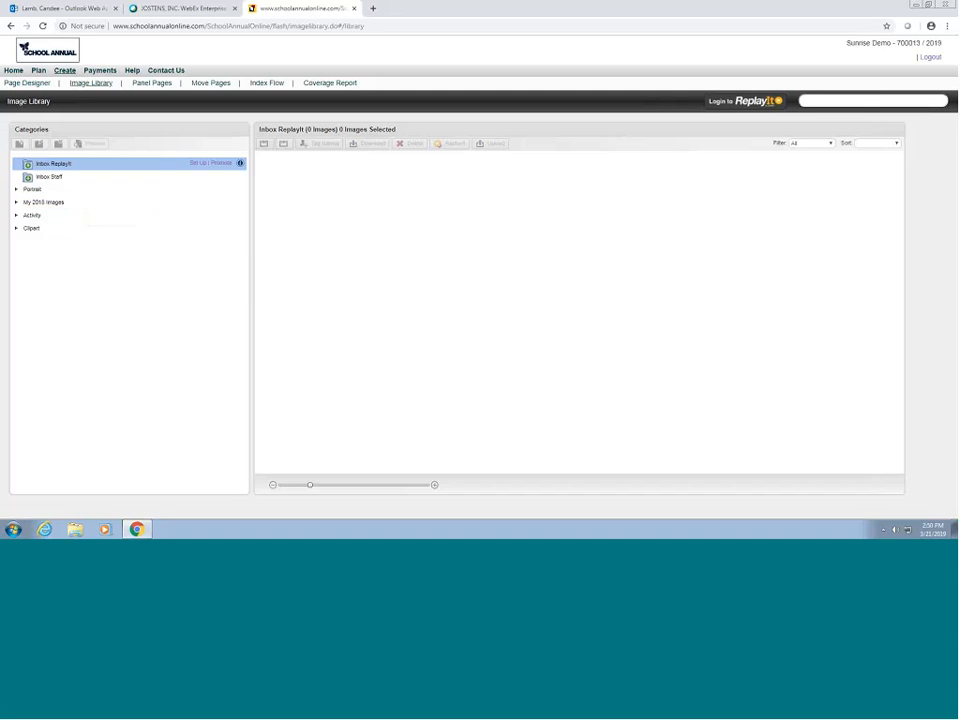
# Step: Look through the Portrait category's Staff folder and one of its class folders, then collapse the category
pyautogui.click(17, 189)
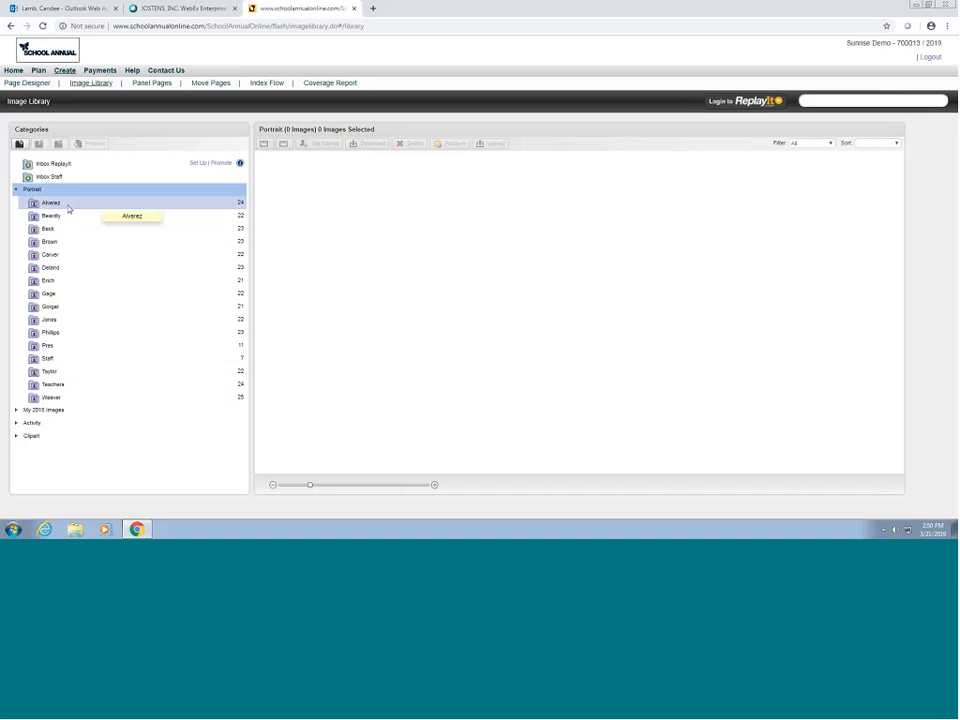
pyautogui.click(47, 360)
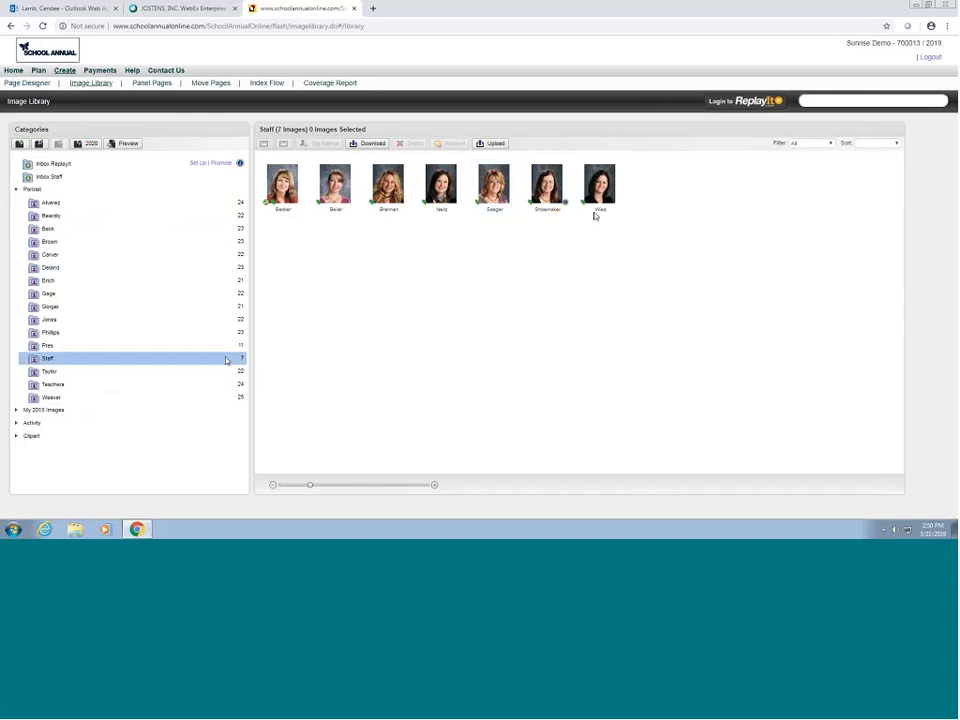
pyautogui.click(70, 306)
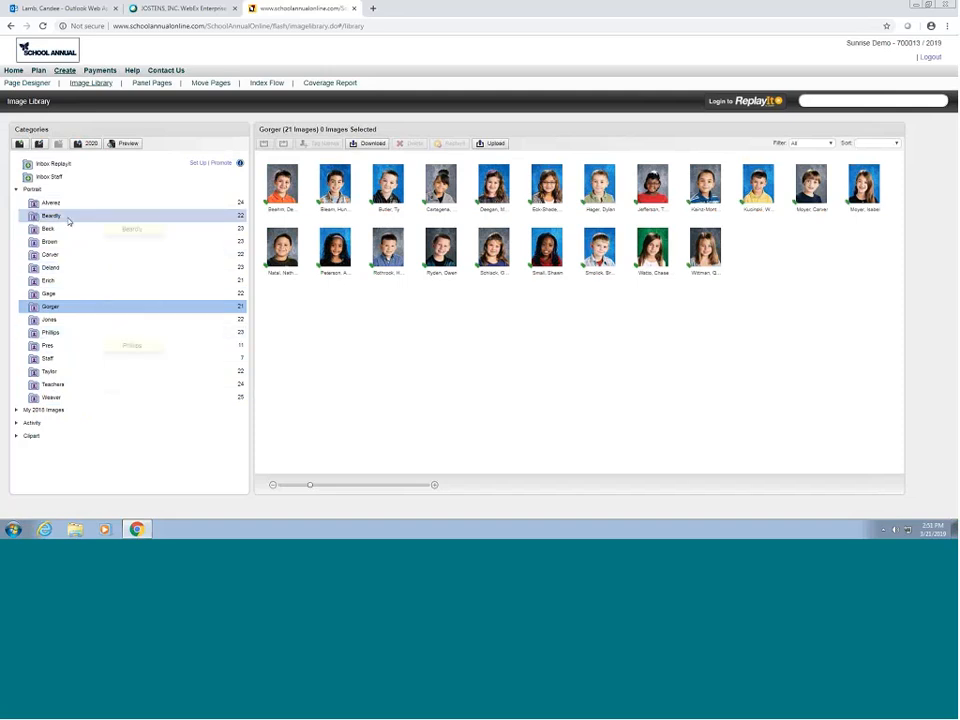
pyautogui.click(16, 190)
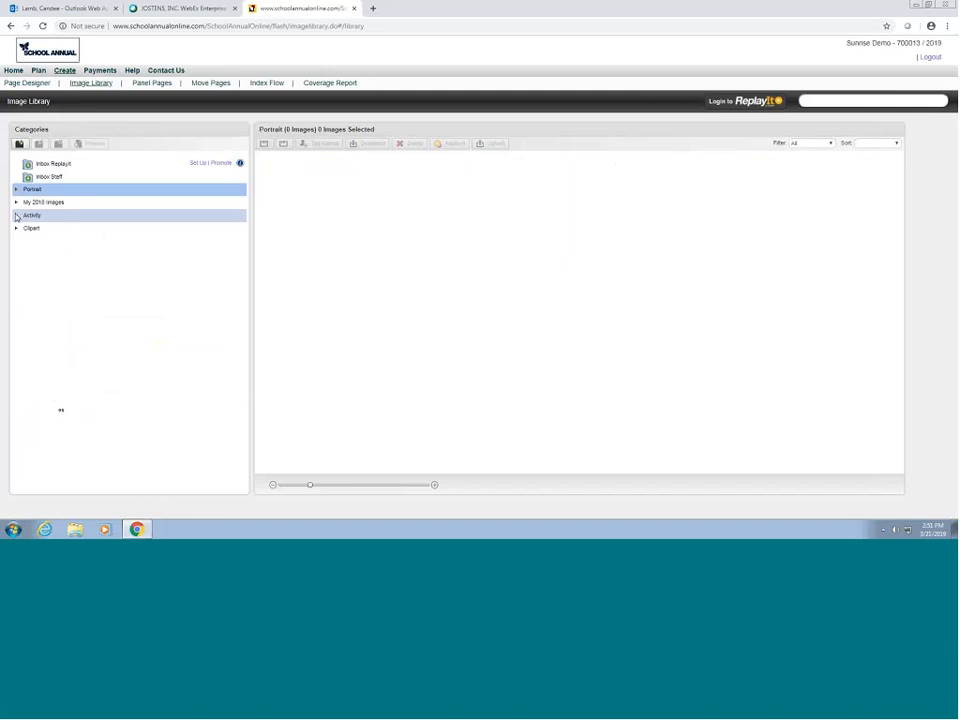
# Step: Delete the empty Halloween folder from the Activity category
pyautogui.click(17, 217)
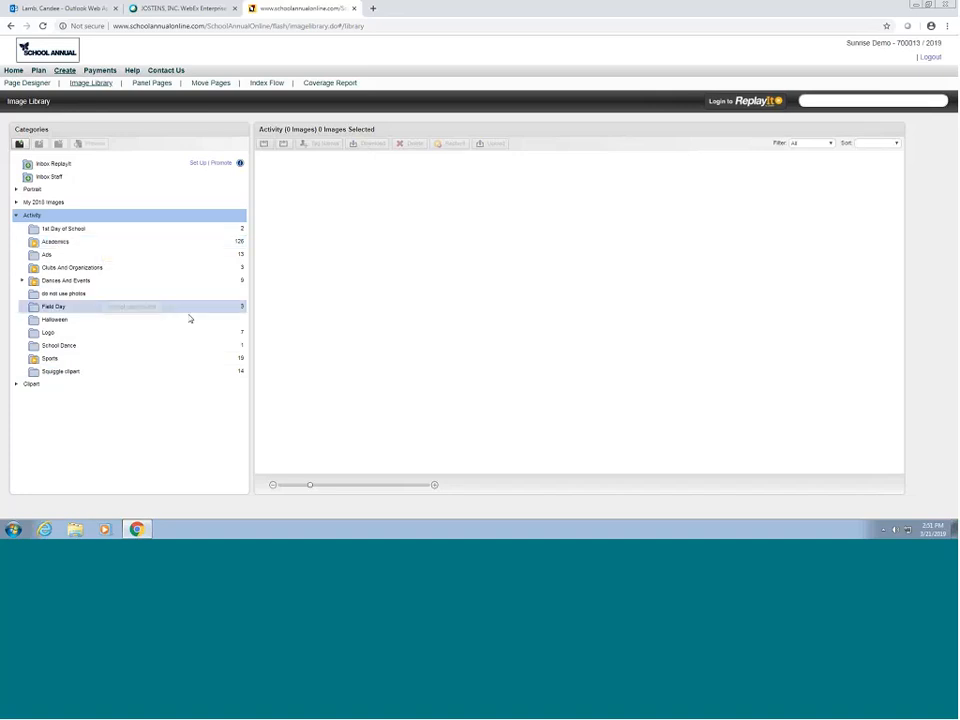
pyautogui.click(52, 321)
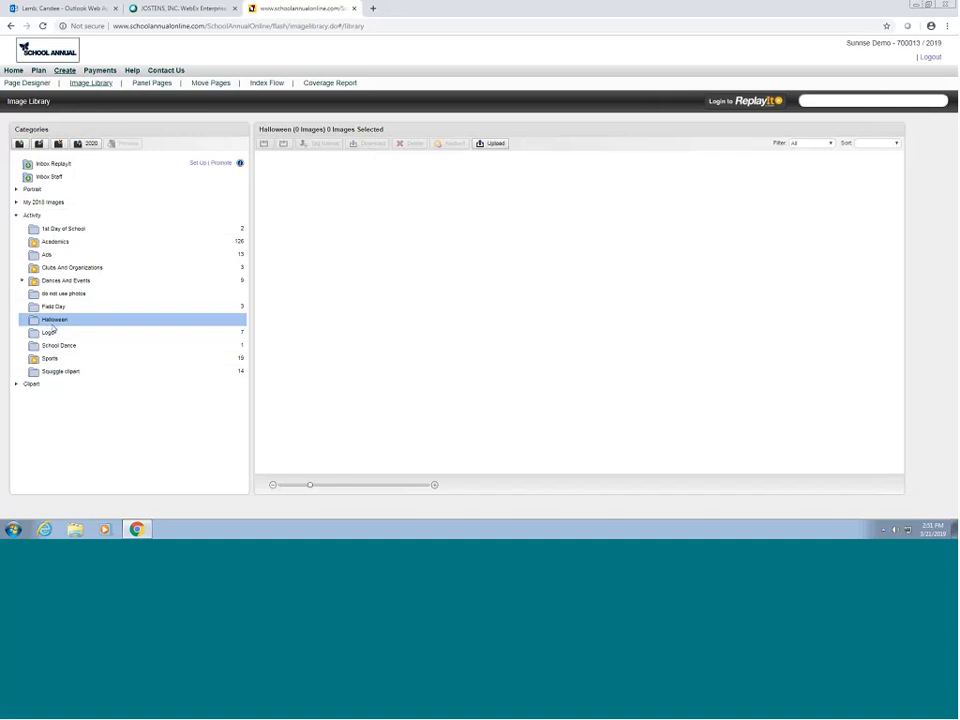
pyautogui.click(59, 145)
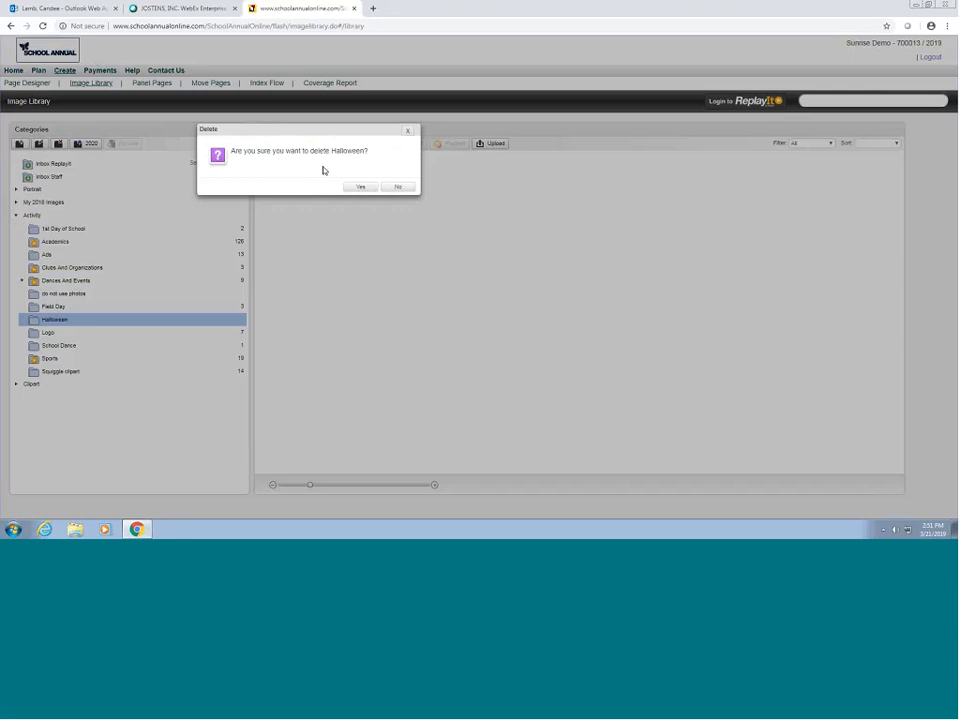
pyautogui.click(360, 186)
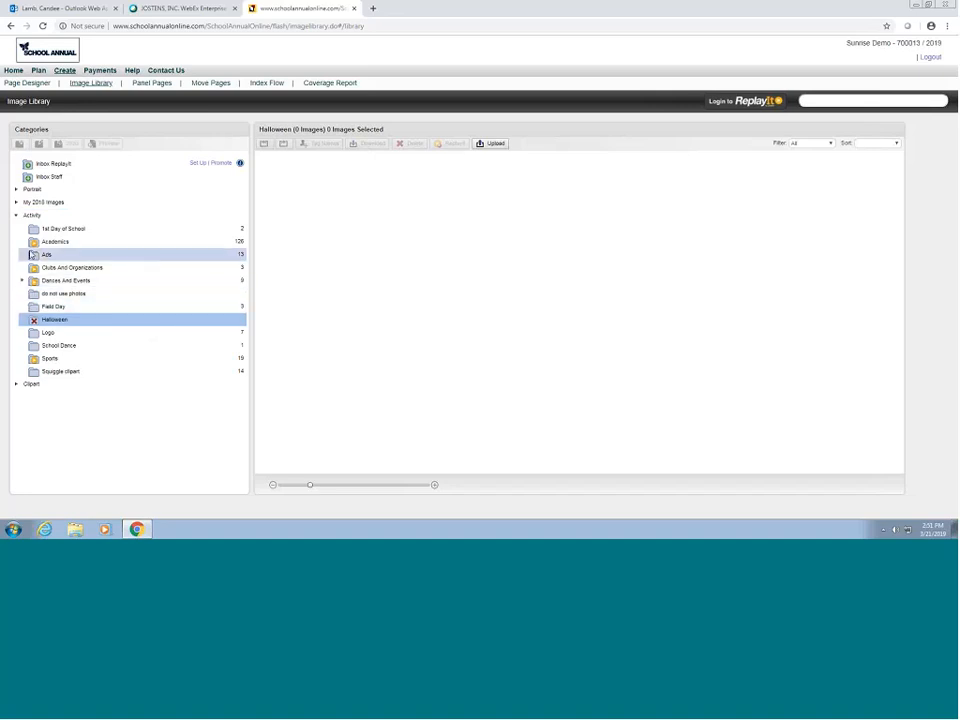
# Step: View the photos in the Dances And Events folder and collapse its subfolders
pyautogui.click(38, 281)
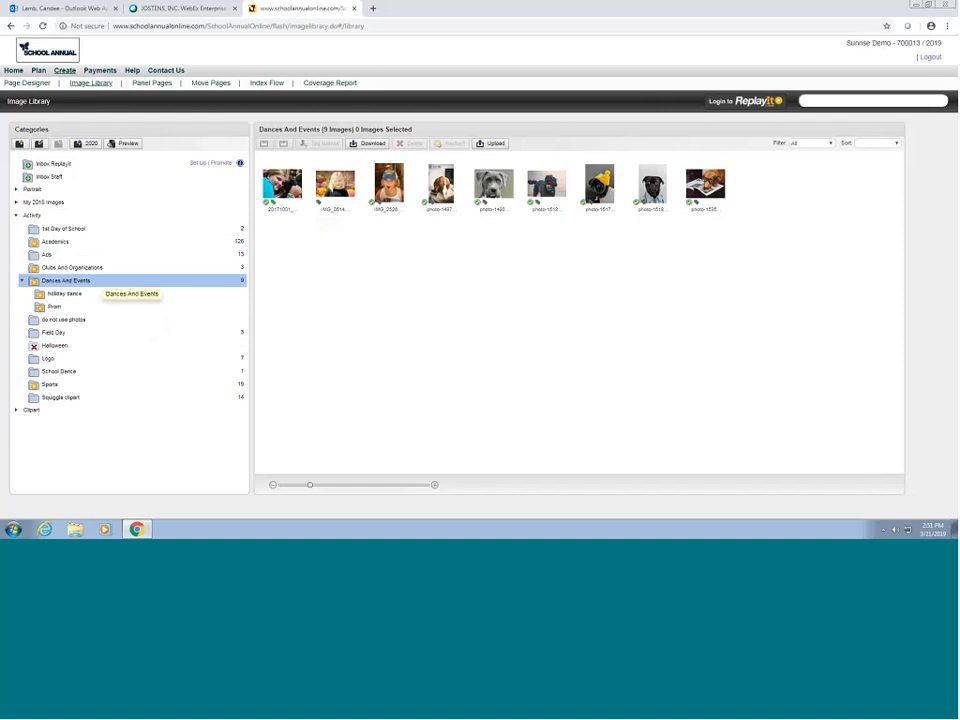
pyautogui.click(23, 282)
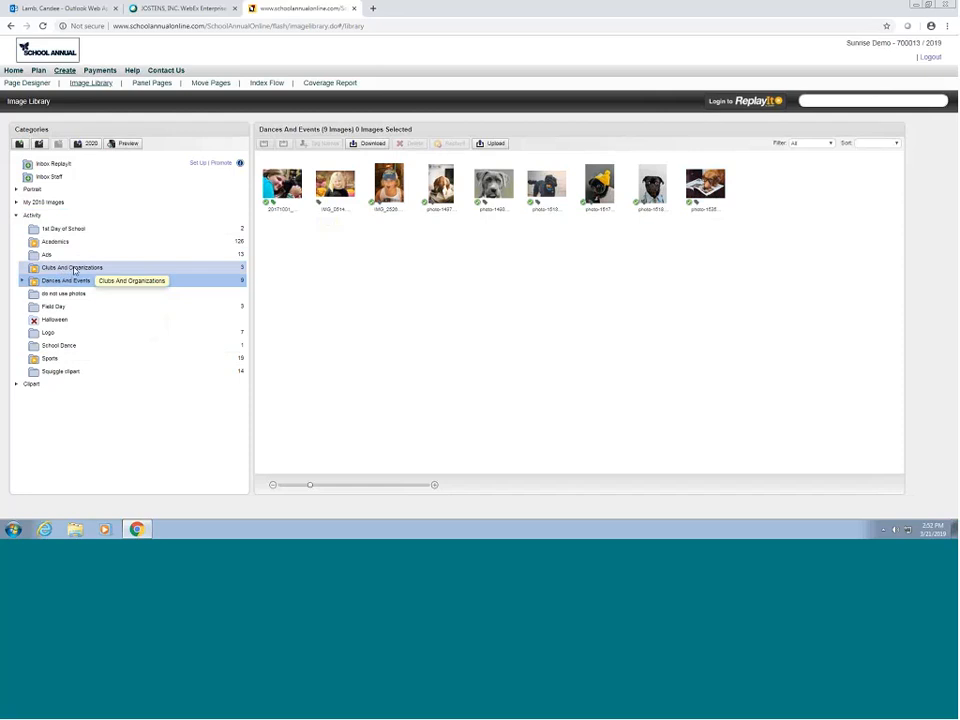
# Step: Create a standard folder named "Track meet" in the Activity category
pyautogui.click(34, 216)
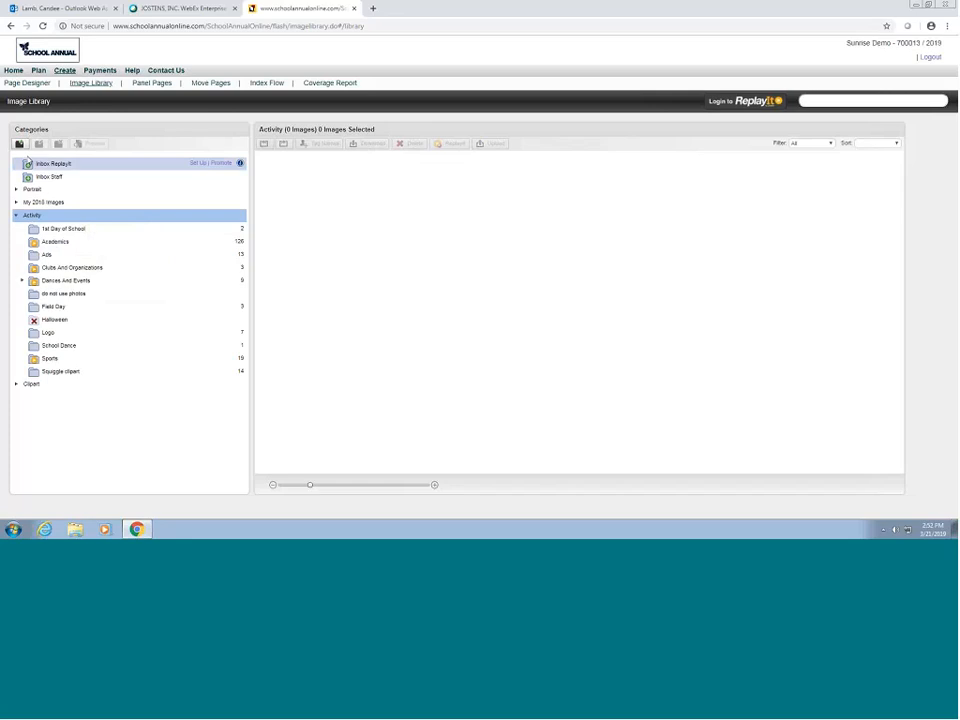
pyautogui.click(19, 145)
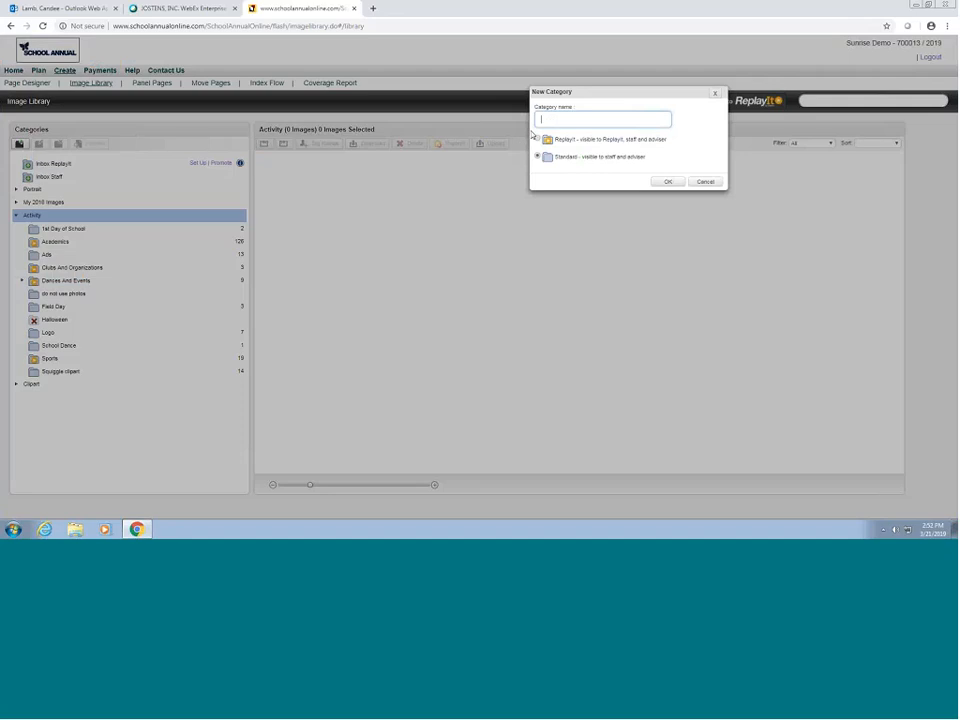
pyautogui.write('Track meet')
pyautogui.click(664, 182)
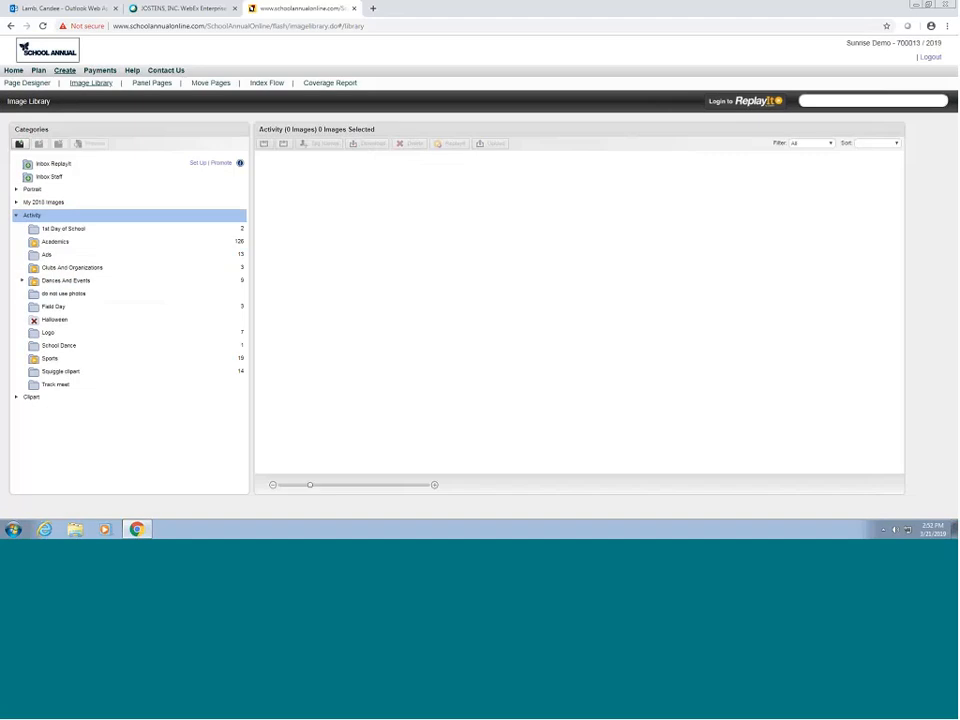
# Step: Create a standard subfolder named "1st grade meet" inside the Track meet folder
pyautogui.click(56, 388)
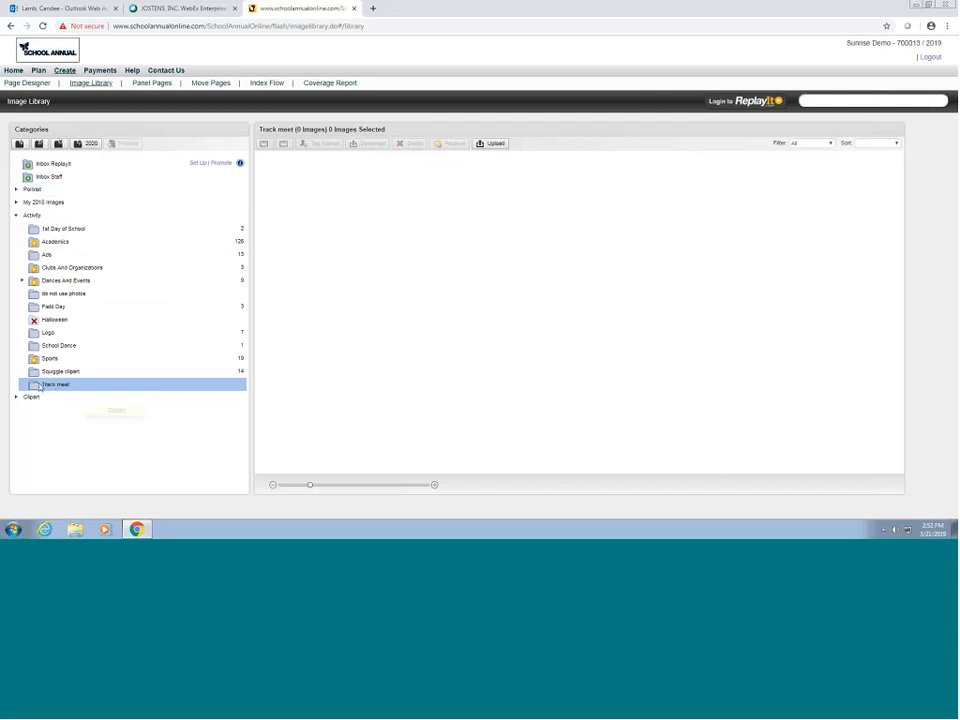
pyautogui.click(19, 143)
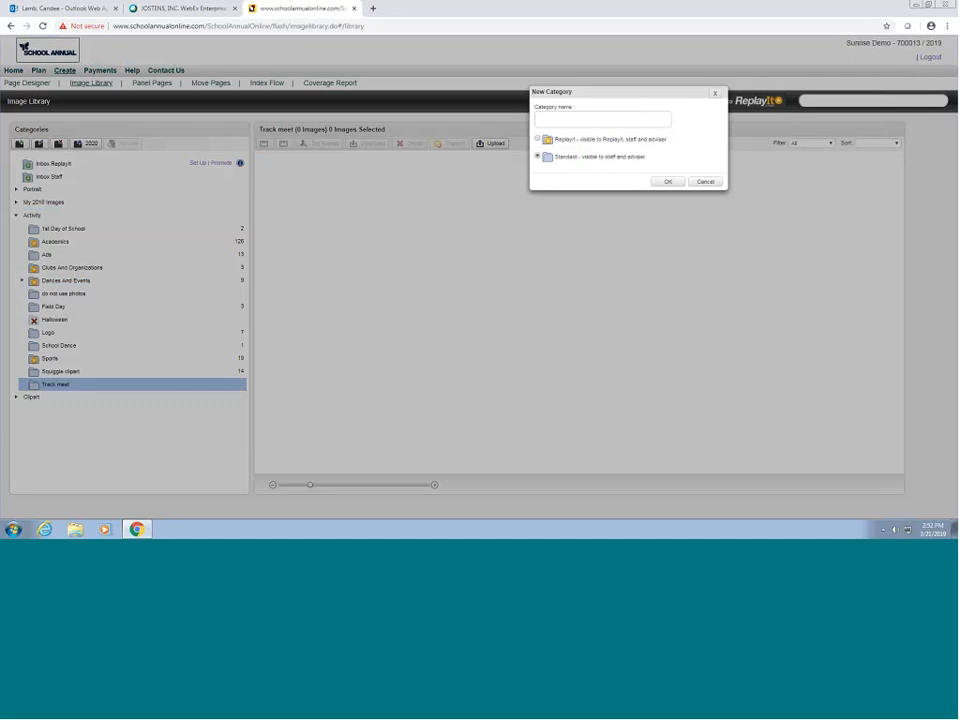
pyautogui.click(547, 118)
pyautogui.write('1')
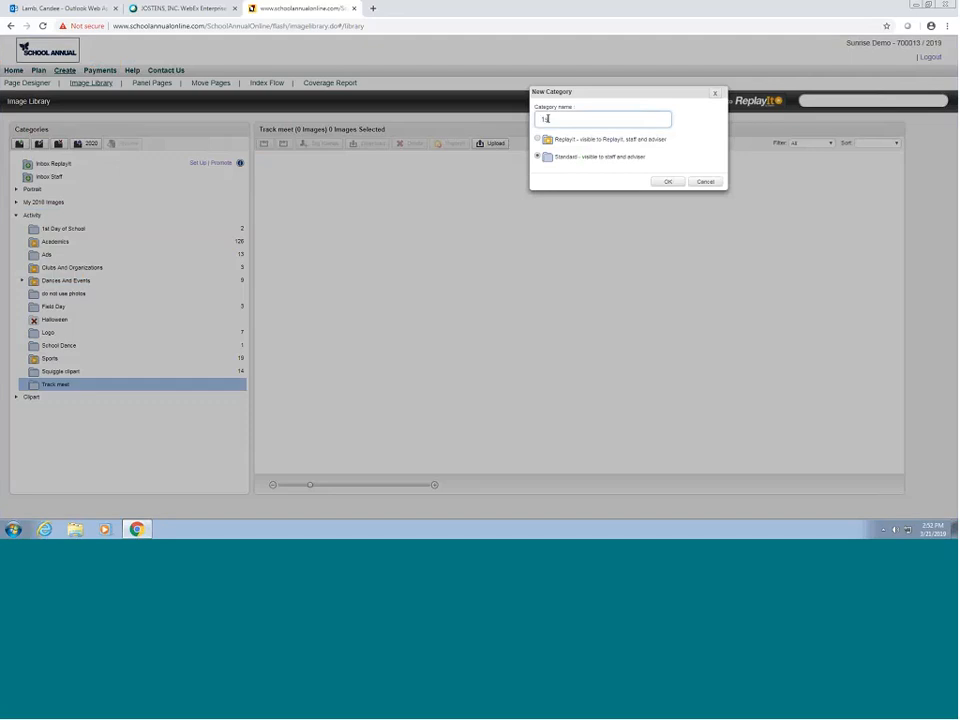
pyautogui.write('st grade meet')
pyautogui.click(672, 184)
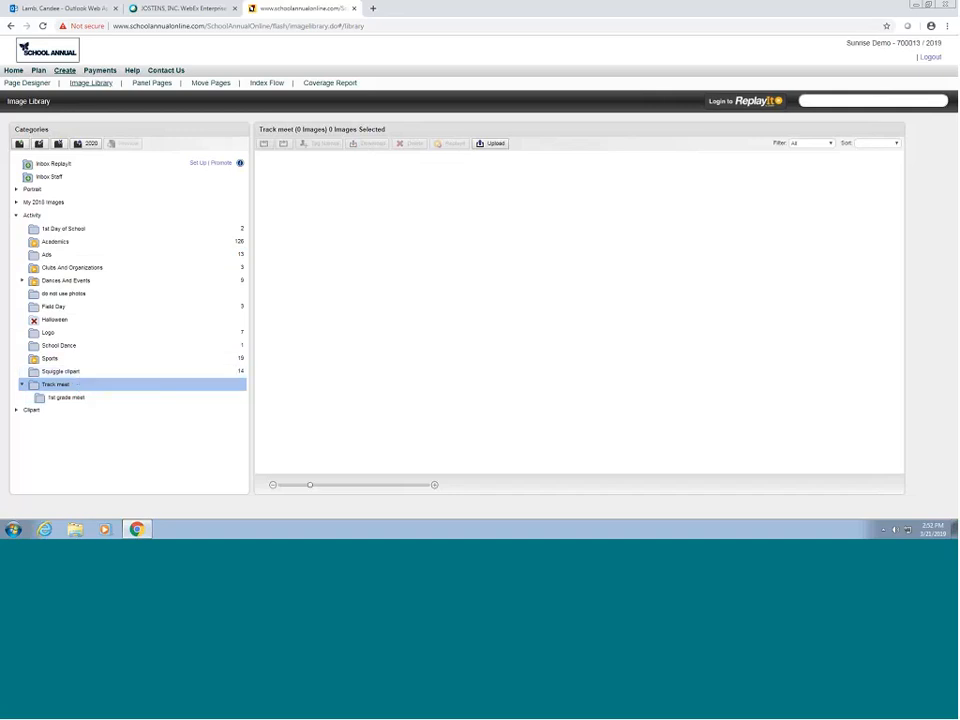
# Step: Move the first Dances And Events photo into the Track meet folder, then reload the library and check that folder
pyautogui.click(40, 284)
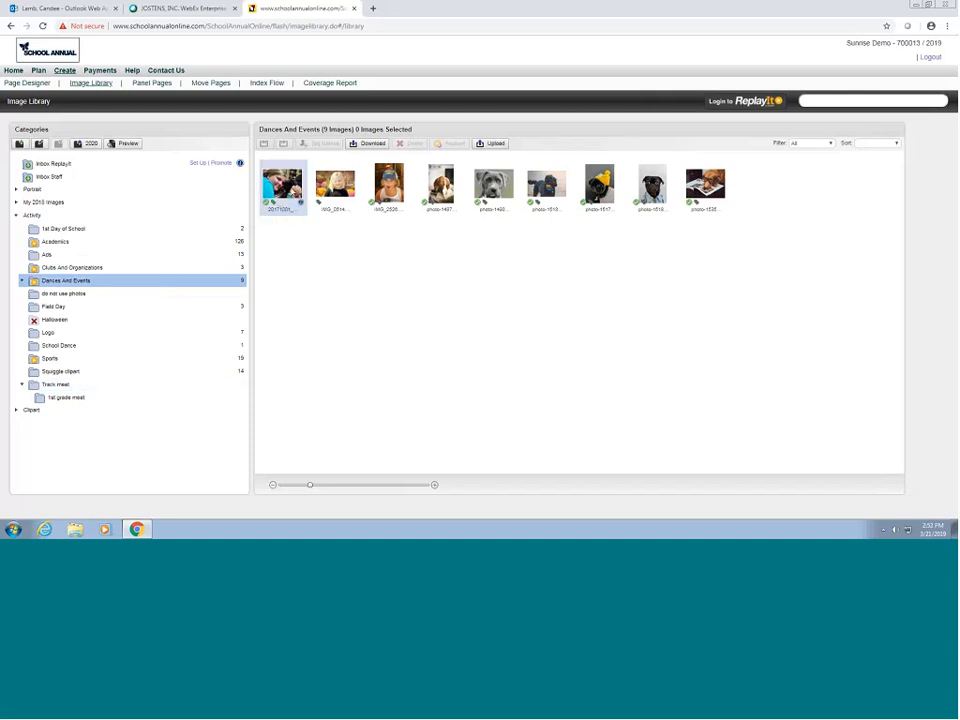
pyautogui.moveTo(282, 185)
pyautogui.mouseDown()
pyautogui.moveTo(195, 239)
pyautogui.moveTo(120, 263)
pyautogui.moveTo(75, 389)
pyautogui.mouseUp()
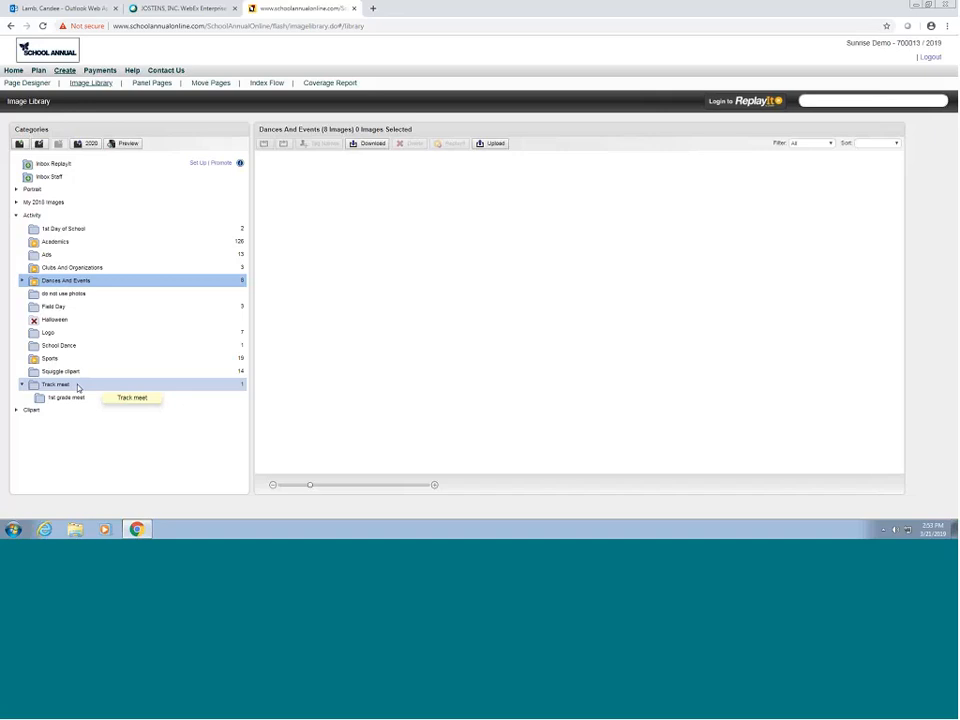
pyautogui.click(42, 26)
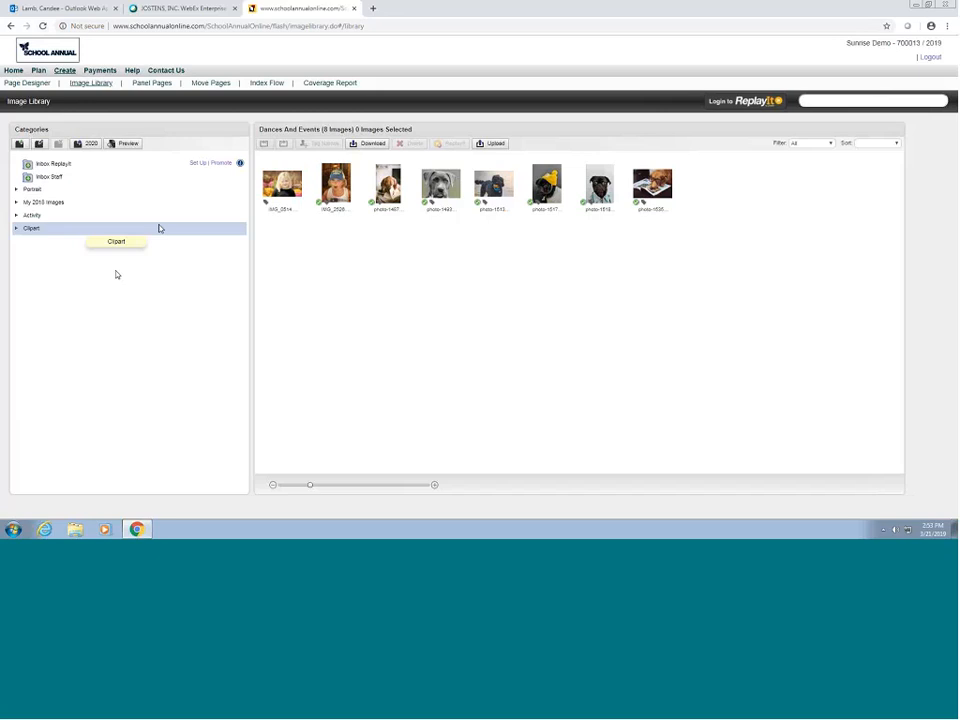
pyautogui.click(32, 215)
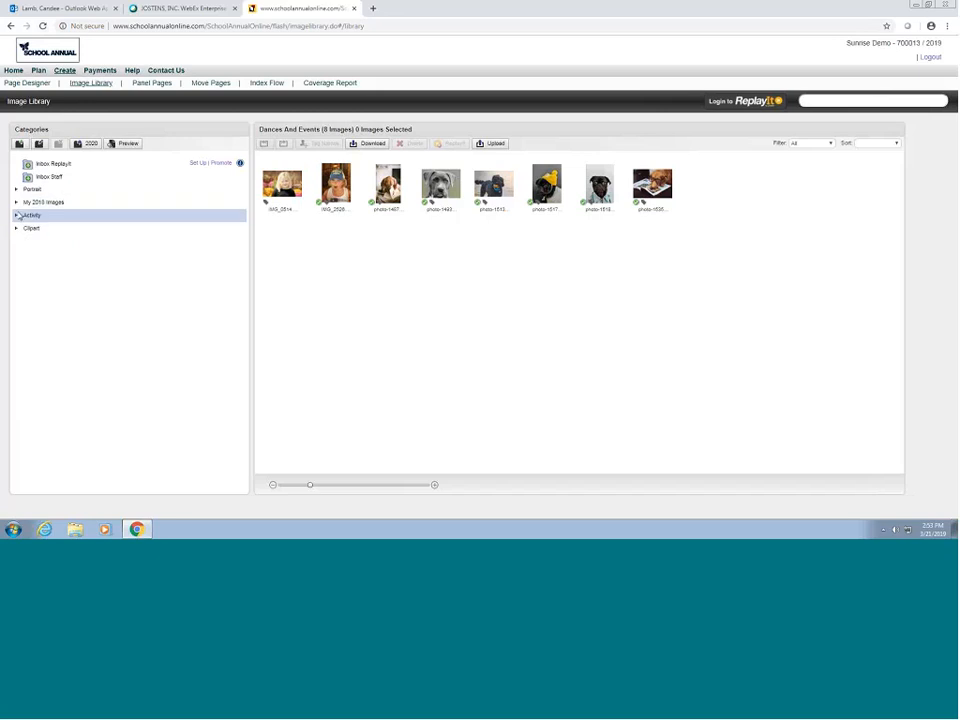
pyautogui.click(53, 370)
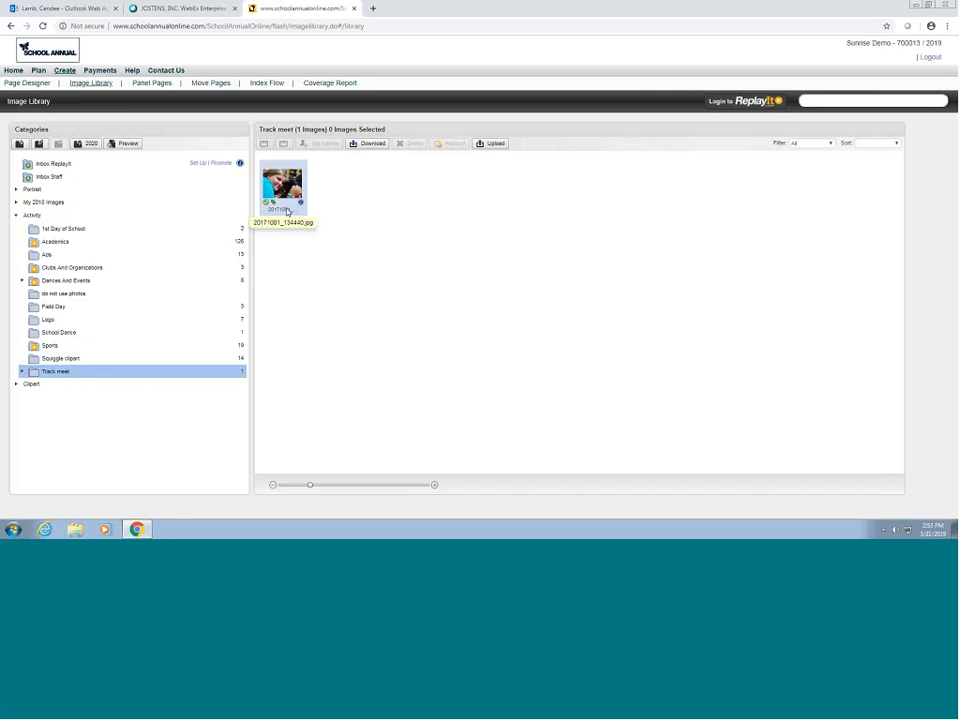
pyautogui.moveTo(287, 211); pyautogui.dragTo(93, 305)
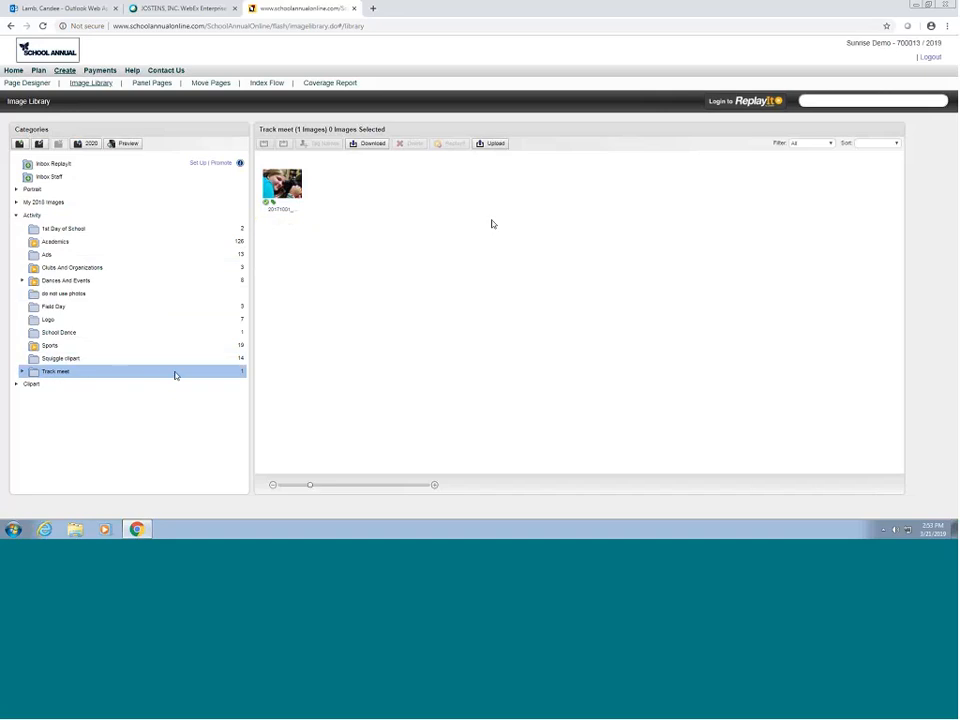
# Step: Upload Koala.jpg from the Sample Pictures folder of the Pictures library into the Track meet folder
pyautogui.click(496, 144)
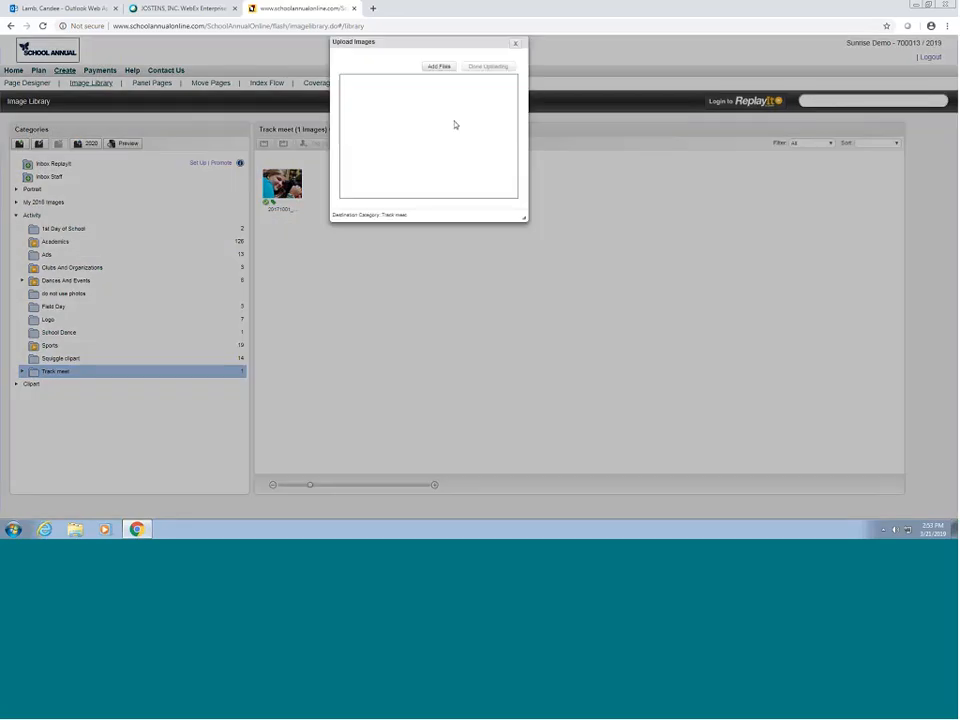
pyautogui.click(440, 67)
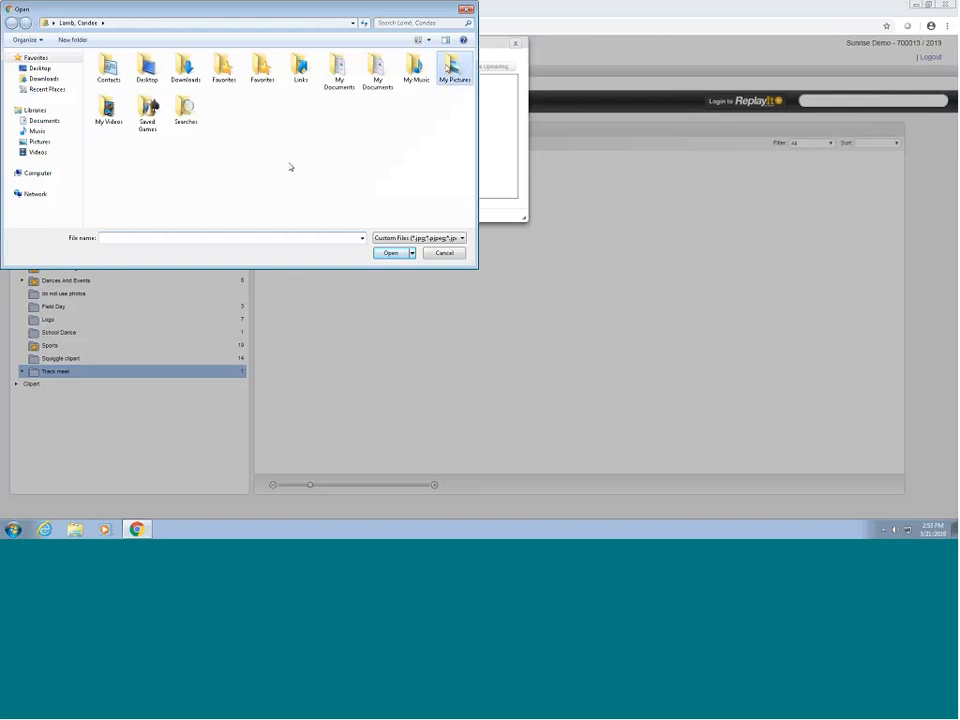
pyautogui.doubleClick(450, 68)
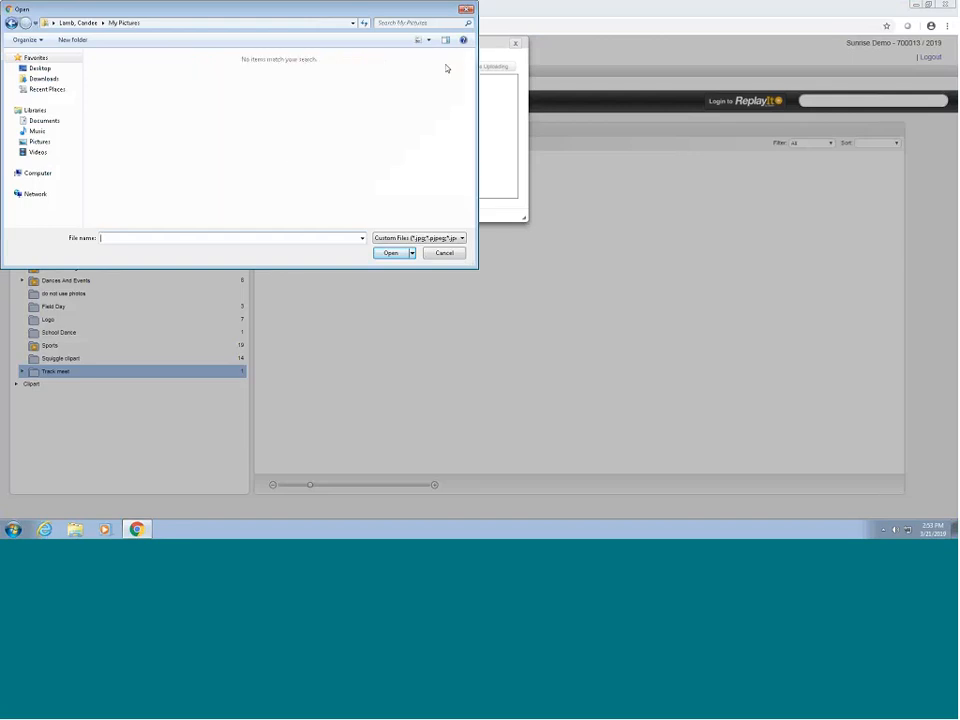
pyautogui.click(40, 141)
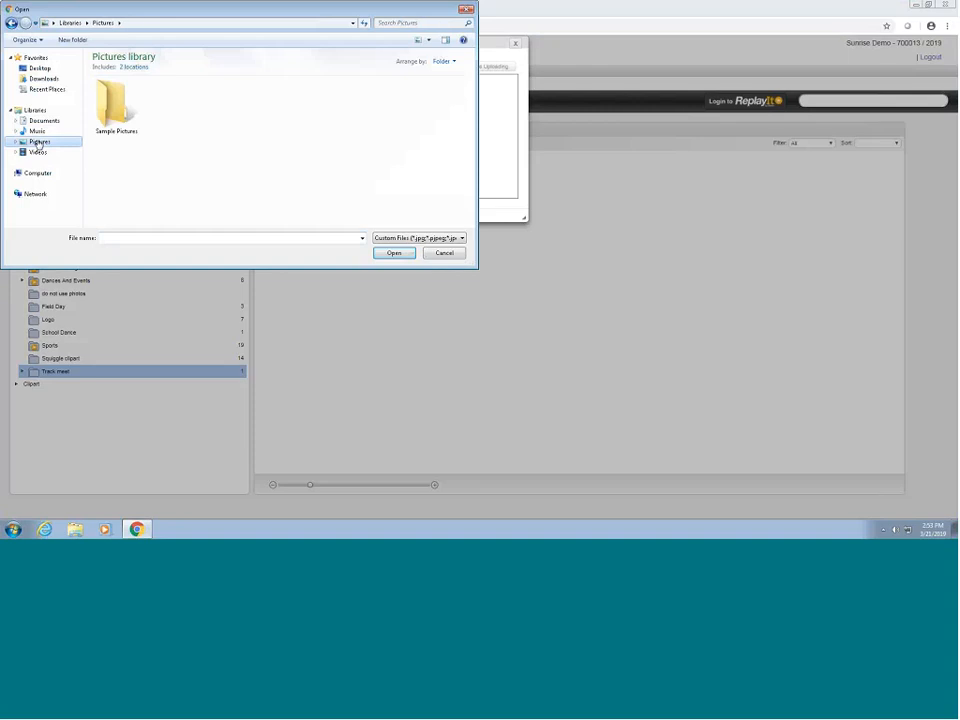
pyautogui.doubleClick(120, 118)
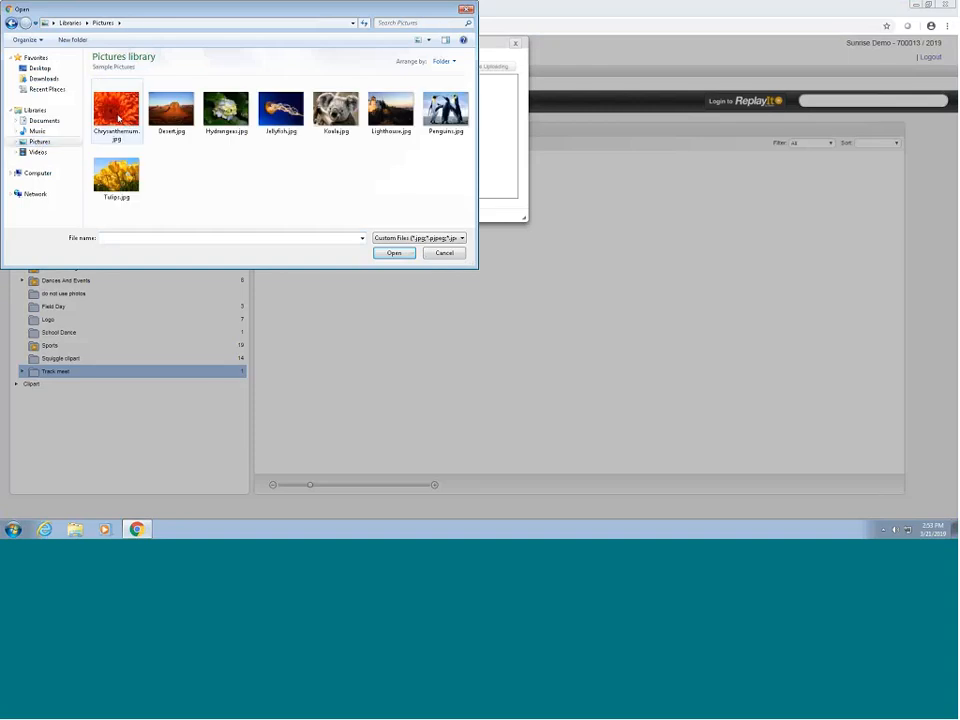
pyautogui.click(338, 133)
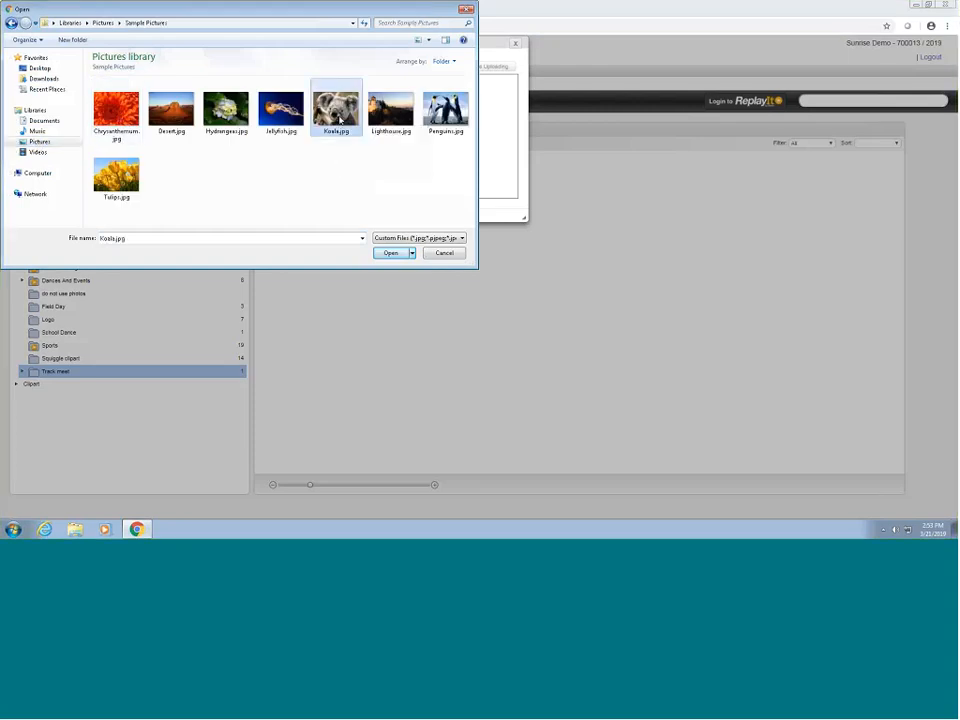
pyautogui.click(390, 253)
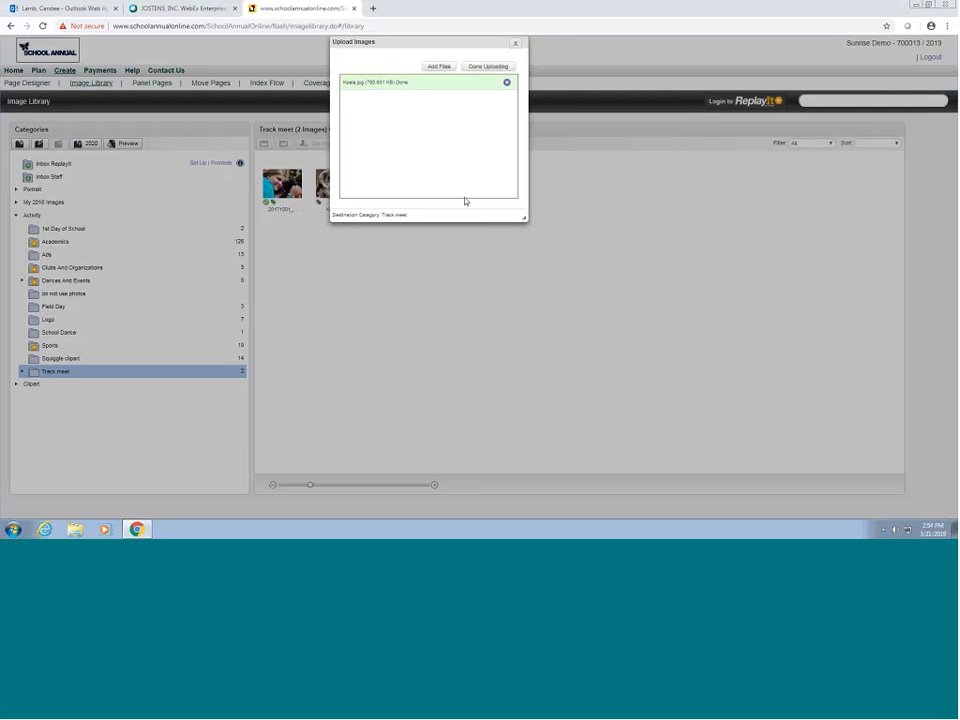
pyautogui.click(488, 66)
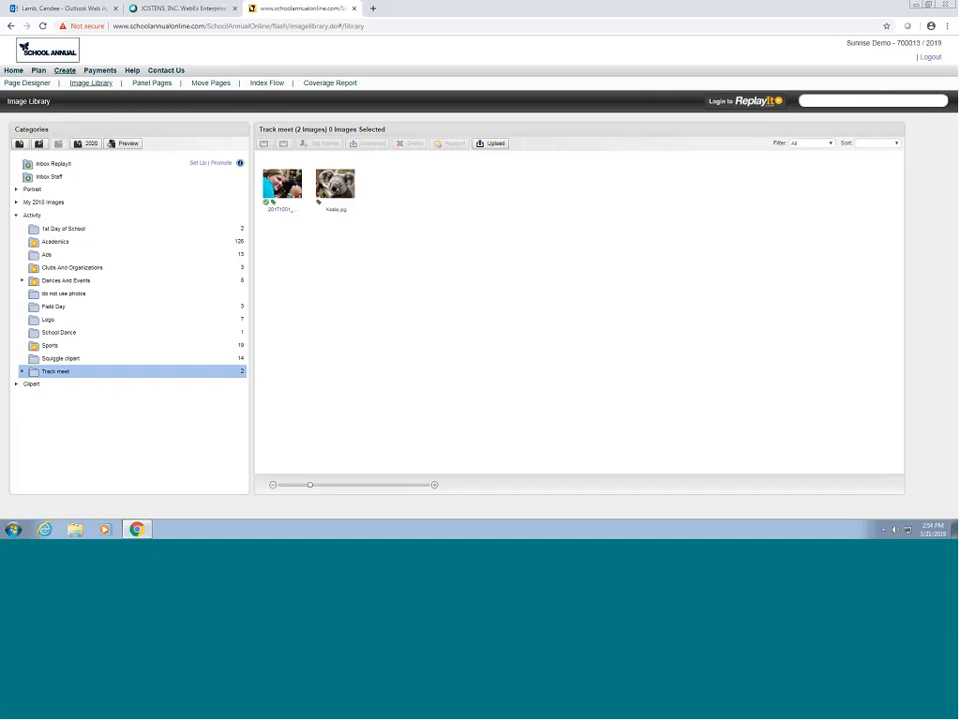
# Step: Move Koala.jpg from the Track meet folder into the Logo folder, check it there and collapse the Activity category
pyautogui.moveTo(336, 188); pyautogui.dragTo(89, 324)
pyautogui.click(89, 324)
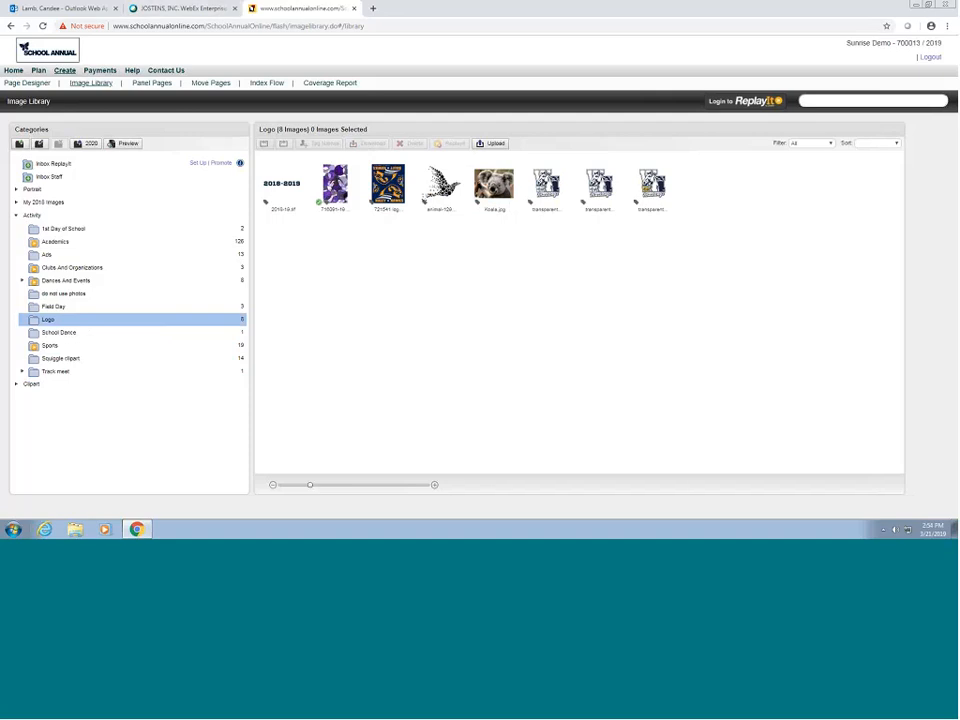
pyautogui.click(16, 215)
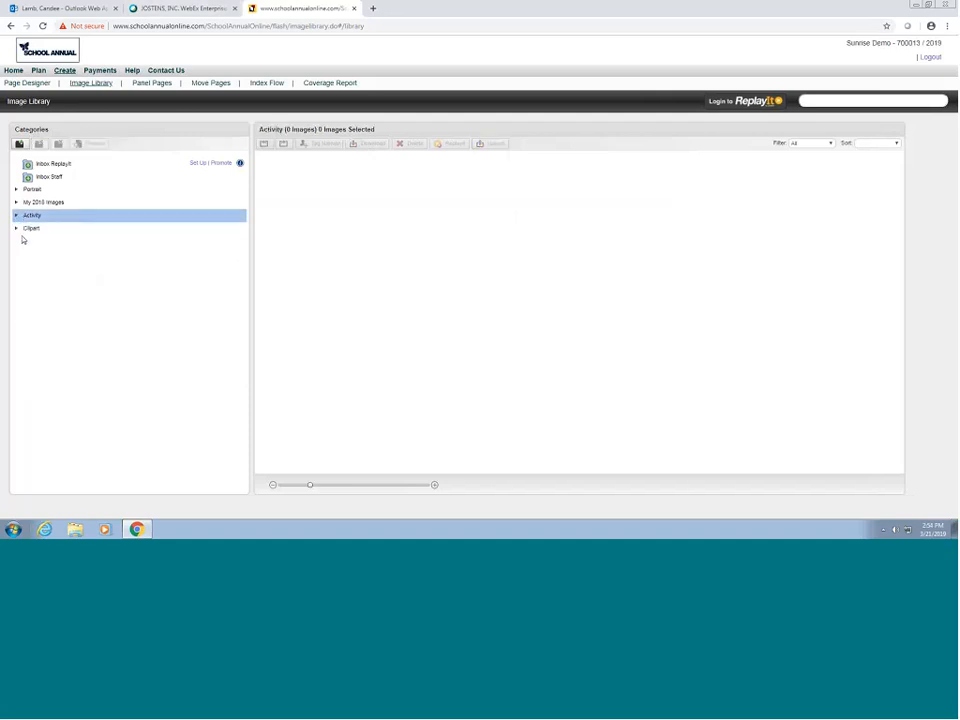
# Step: Expand the Clipart category and browse the images in its Academics and Animals folders
pyautogui.click(17, 229)
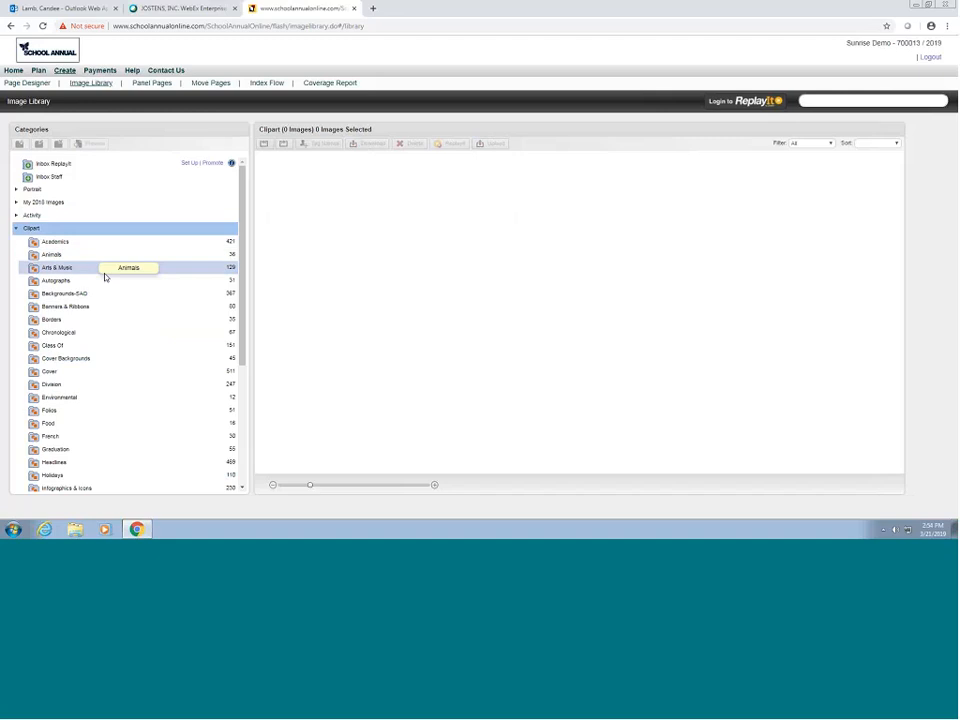
pyautogui.click(97, 245)
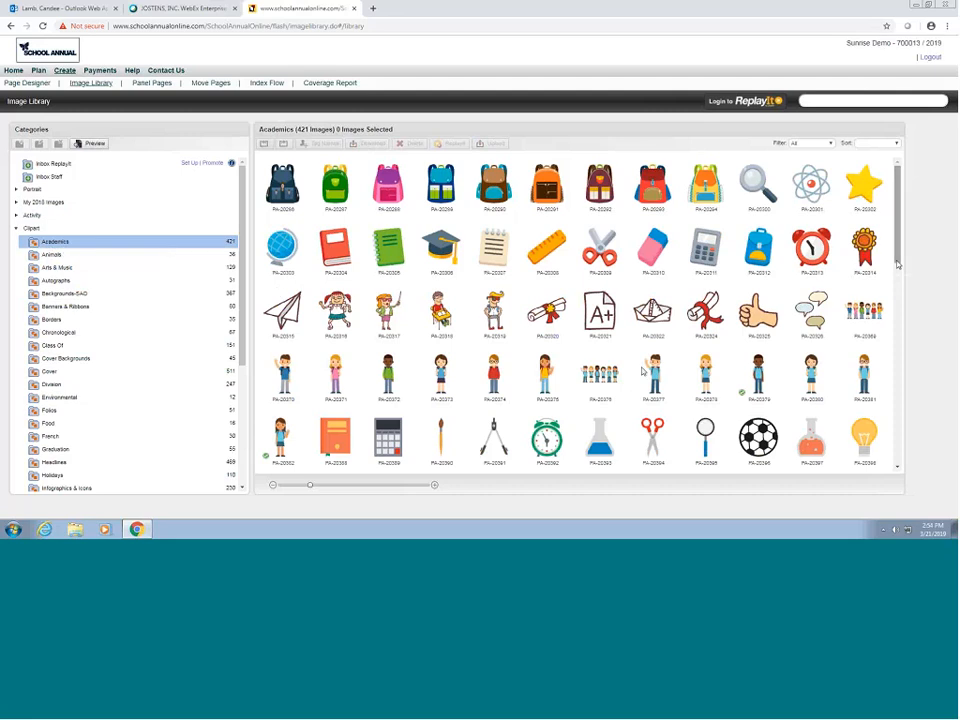
pyautogui.scroll(-3, 895, 268)
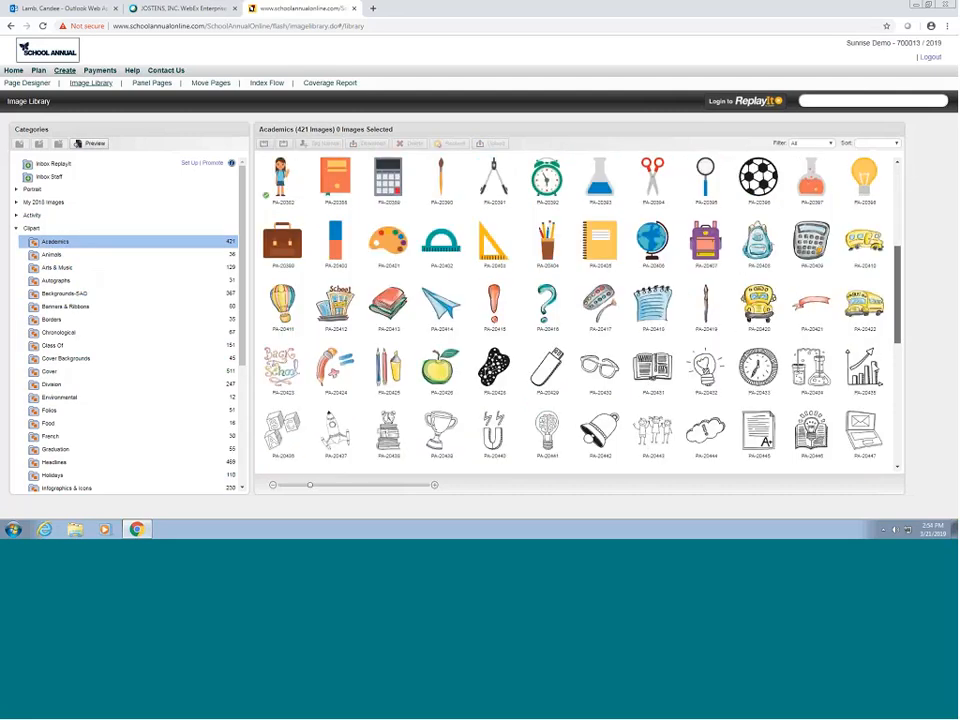
pyautogui.scroll(-4, 881, 388)
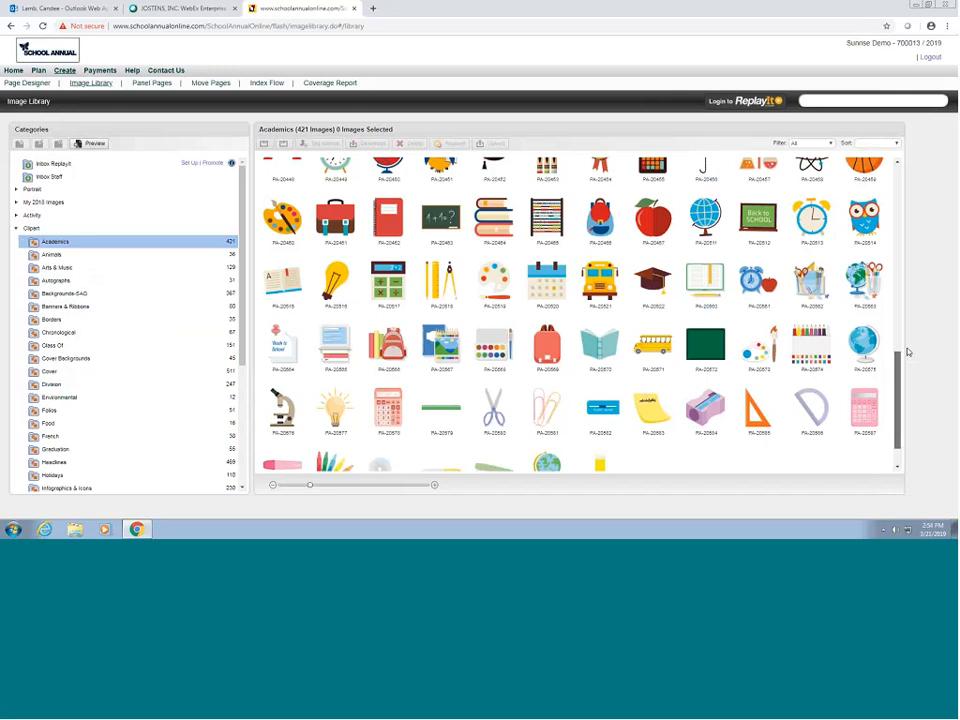
pyautogui.scroll(3, 880, 350)
pyautogui.click(62, 256)
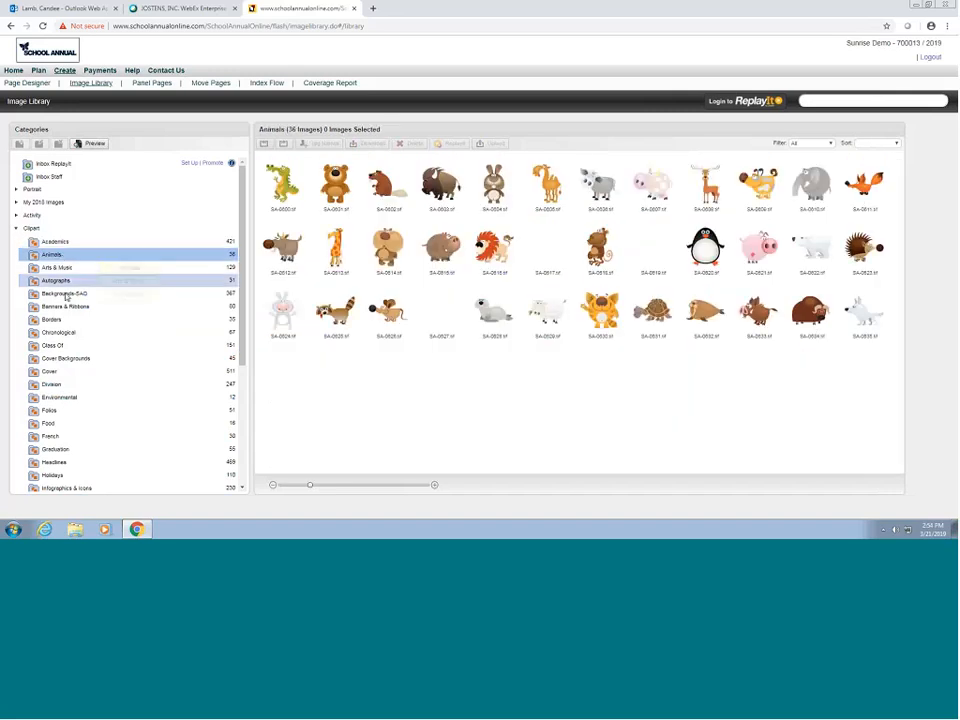
# Step: Expand Quick Creator Themes in the Clipart category and view its Chevron and Chalkboard artwork
pyautogui.scroll(-3, 235, 370)
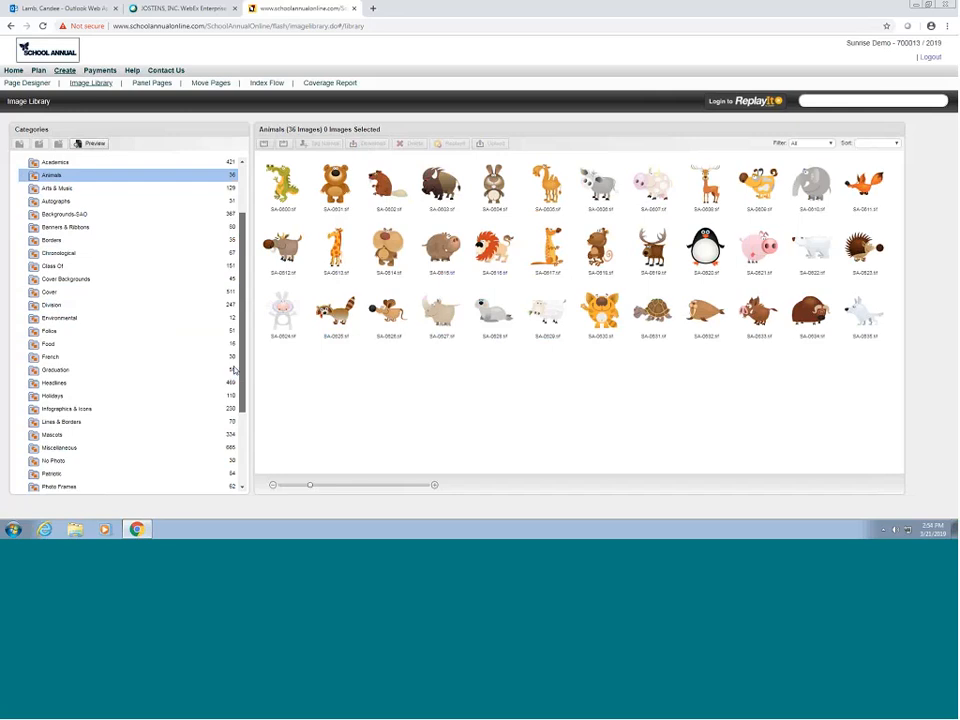
pyautogui.scroll(-5, 235, 370)
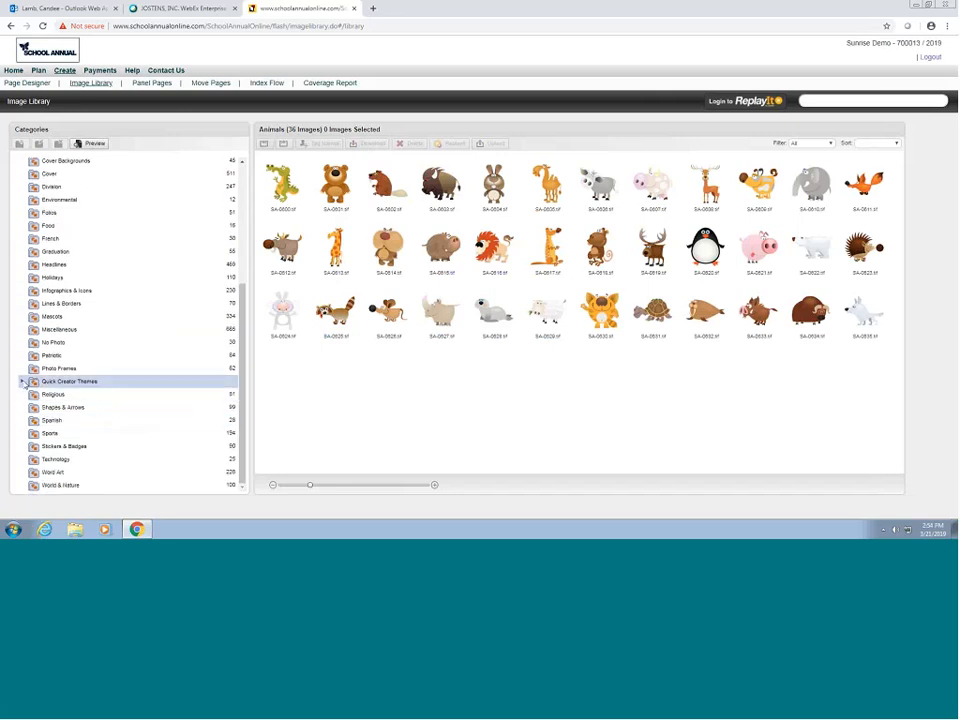
pyautogui.click(22, 383)
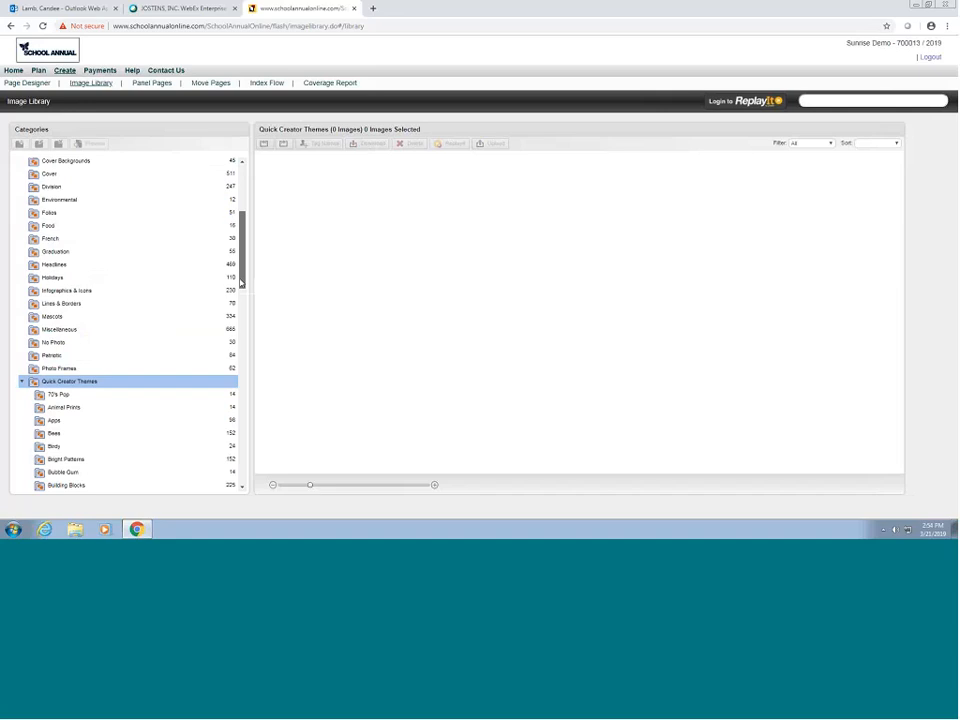
pyautogui.moveTo(241, 287); pyautogui.dragTo(241, 337)
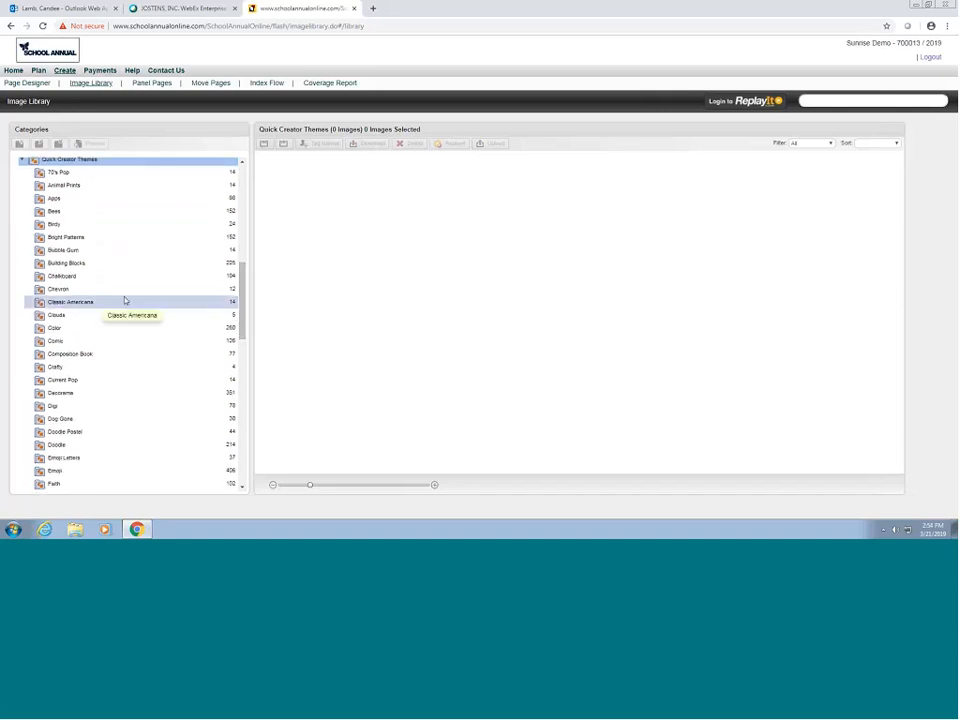
pyautogui.click(92, 288)
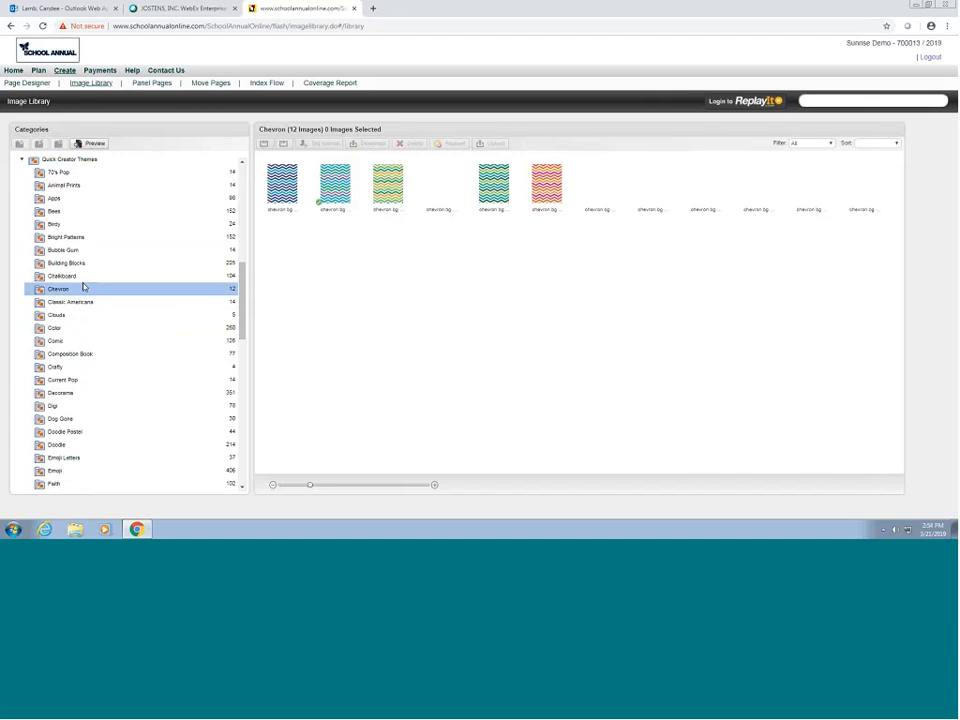
pyautogui.click(79, 276)
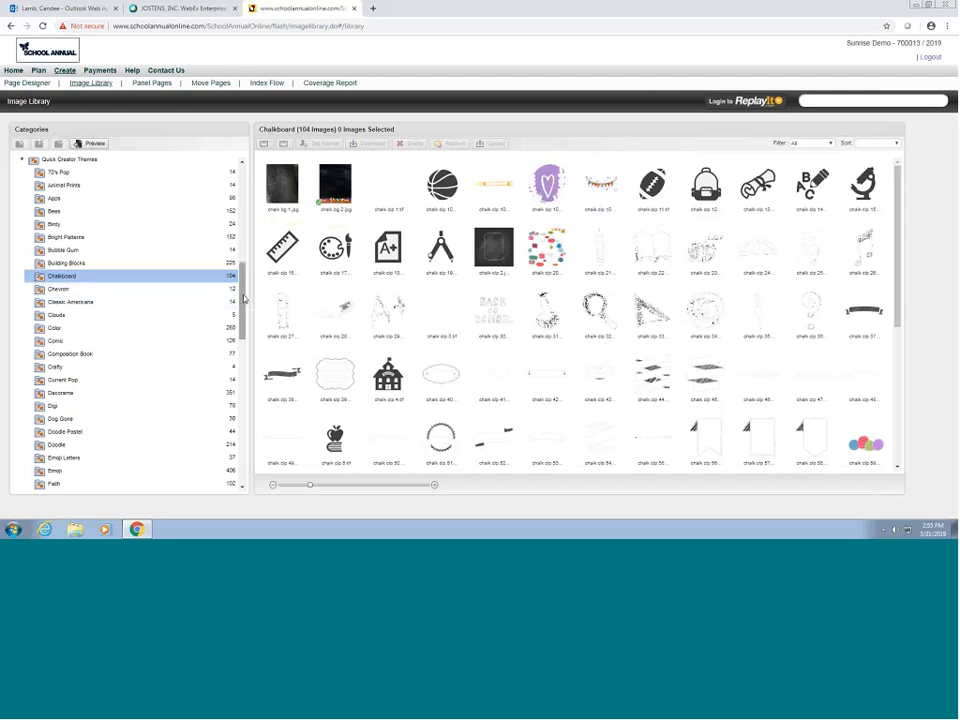
# Step: View the World & Nature clipart at the end of the list, then collapse the Clipart category
pyautogui.moveTo(243, 297); pyautogui.dragTo(239, 450)
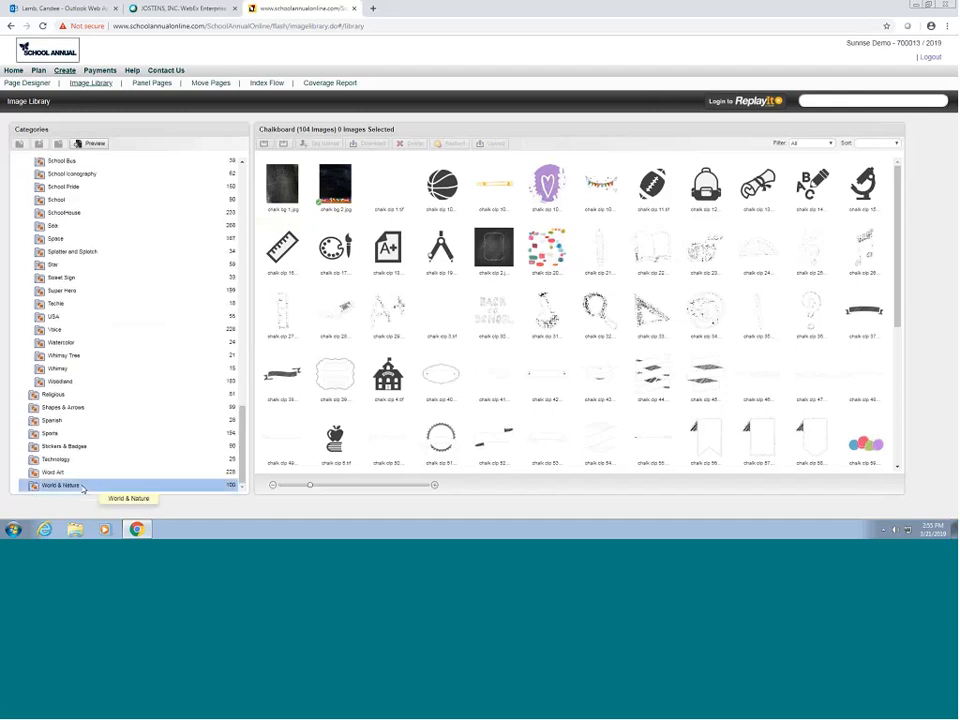
pyautogui.click(88, 485)
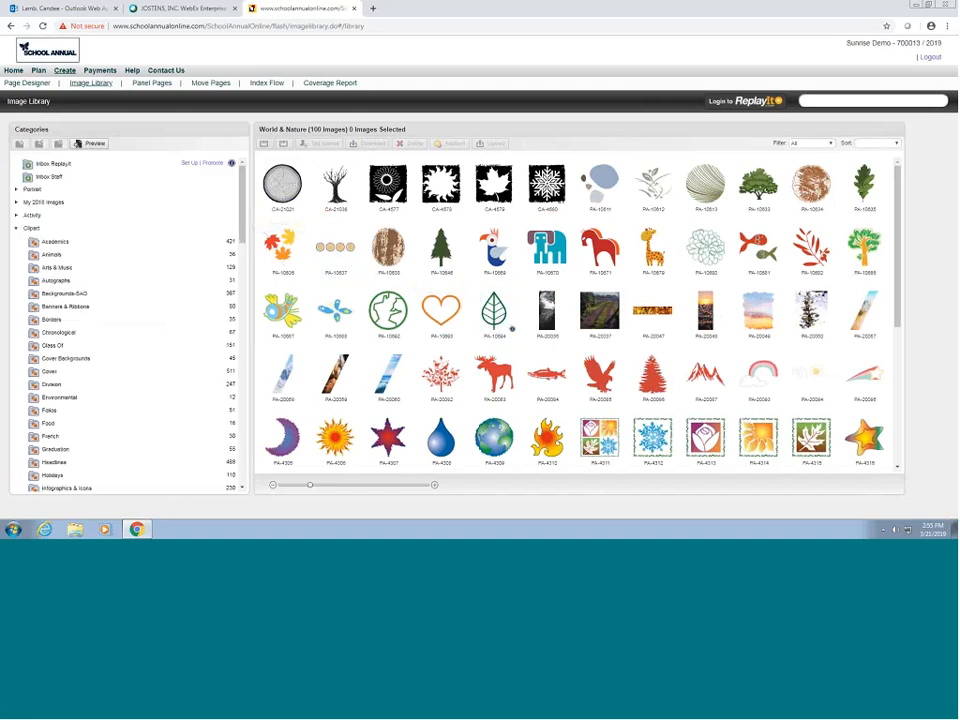
pyautogui.click(95, 228)
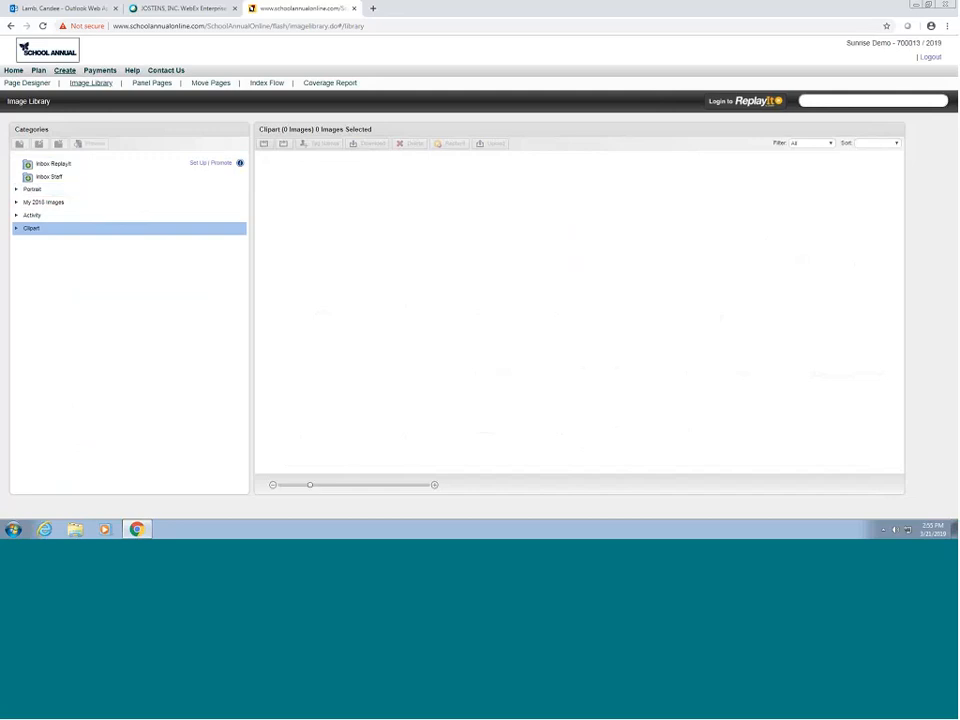
# Step: Open the Page Ladder and look over the first yearbook pages
pyautogui.click(37, 75)
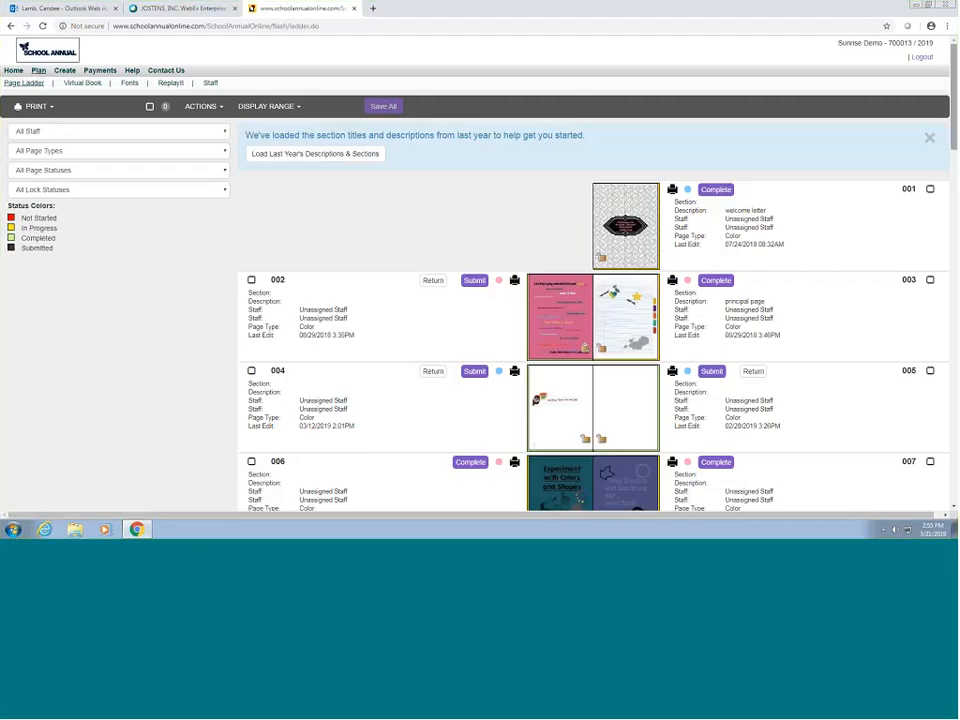
pyautogui.scroll(-4, 953, 162)
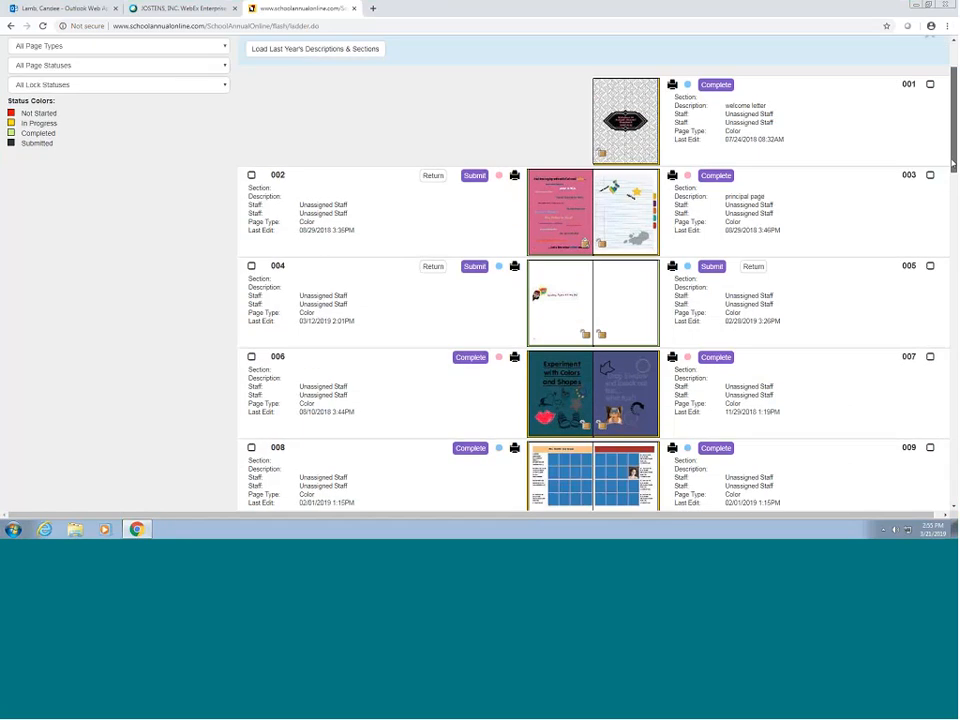
pyautogui.moveTo(953, 162); pyautogui.dragTo(953, 130)
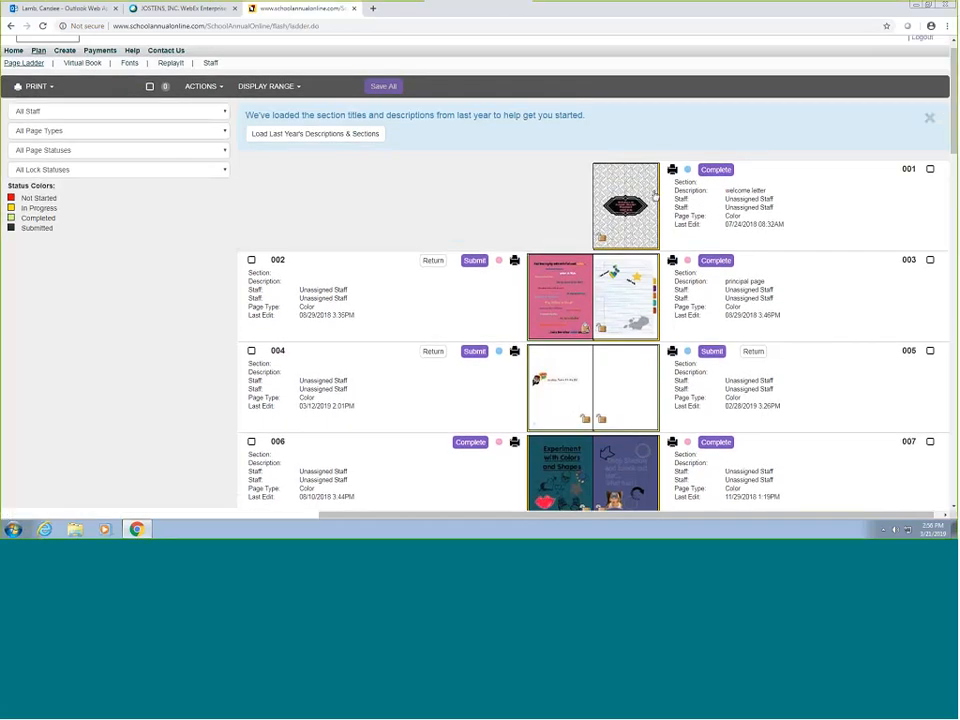
# Step: Show the section, description, staff and page type fields for pages 001, 003 and 002 in the ladder
pyautogui.click(767, 192)
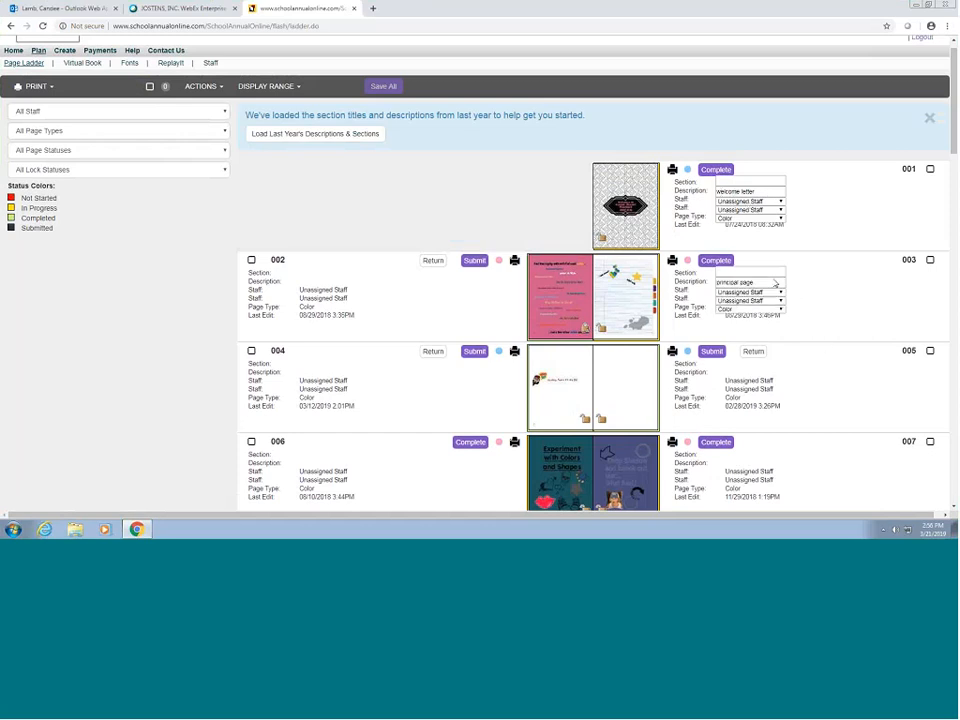
pyautogui.click(794, 296)
pyautogui.click(353, 289)
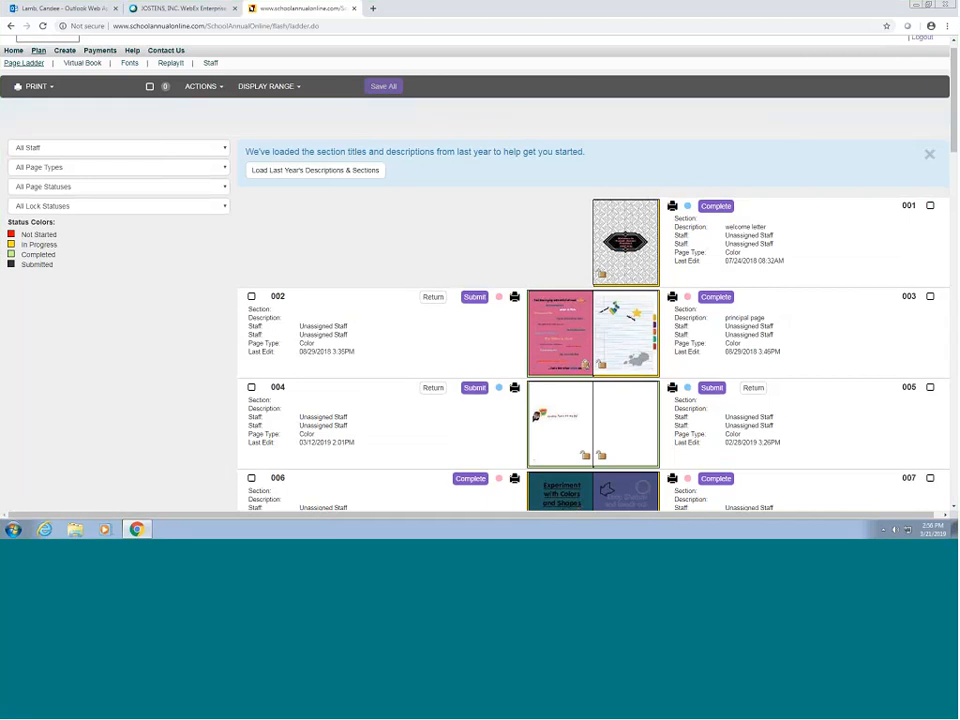
pyautogui.scroll(-1, 479, 357)
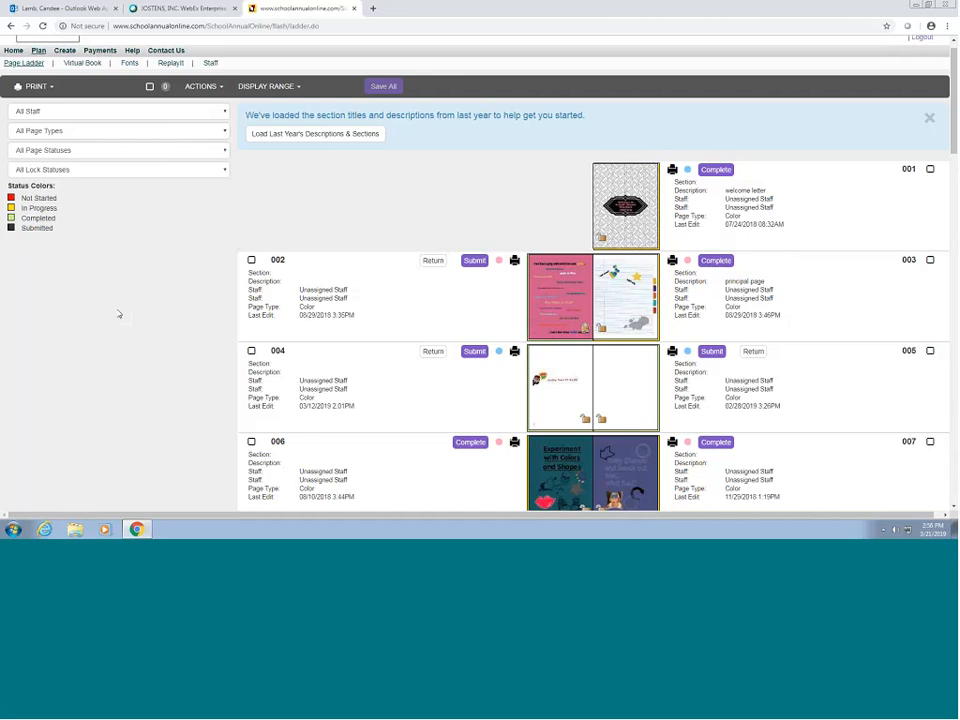
# Step: Open the Page Designer, show the yearbook's page thumbnails and open page 040
pyautogui.click(64, 51)
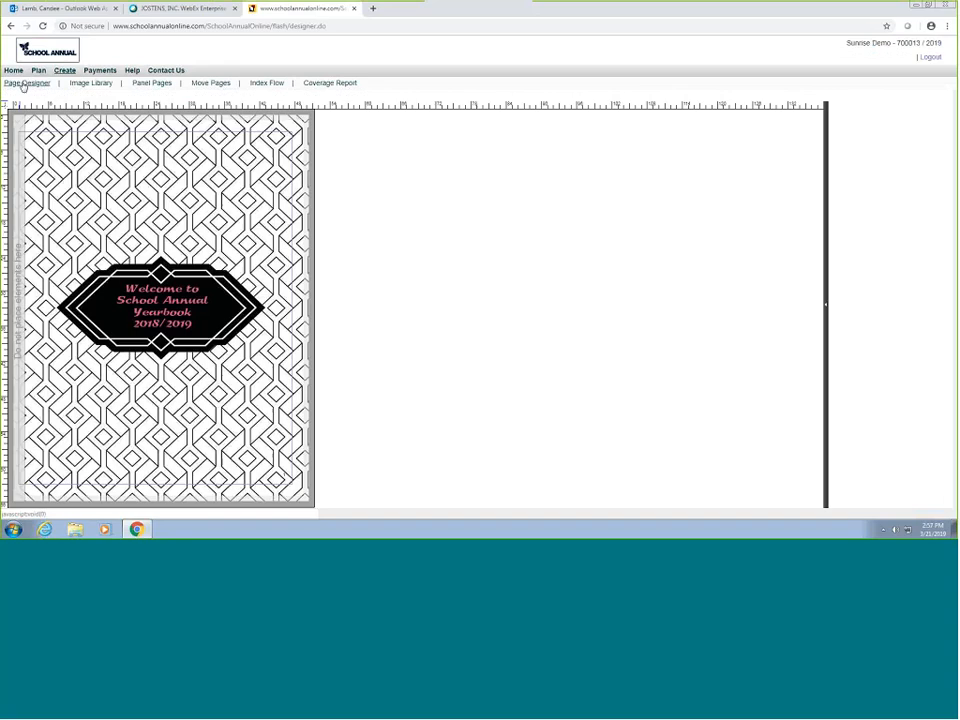
pyautogui.click(24, 84)
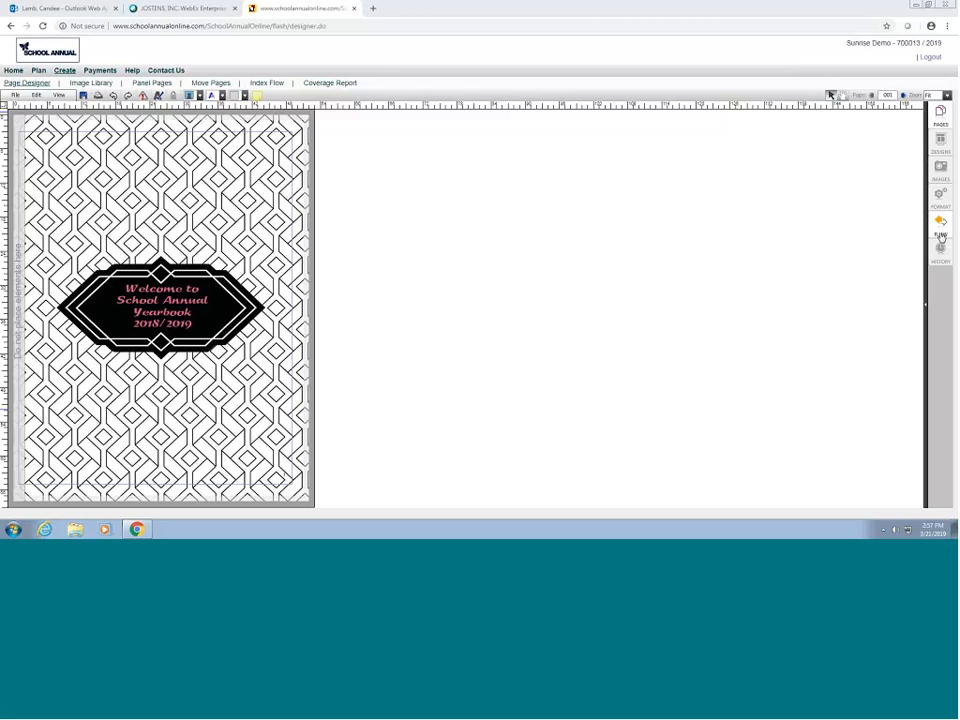
pyautogui.click(940, 120)
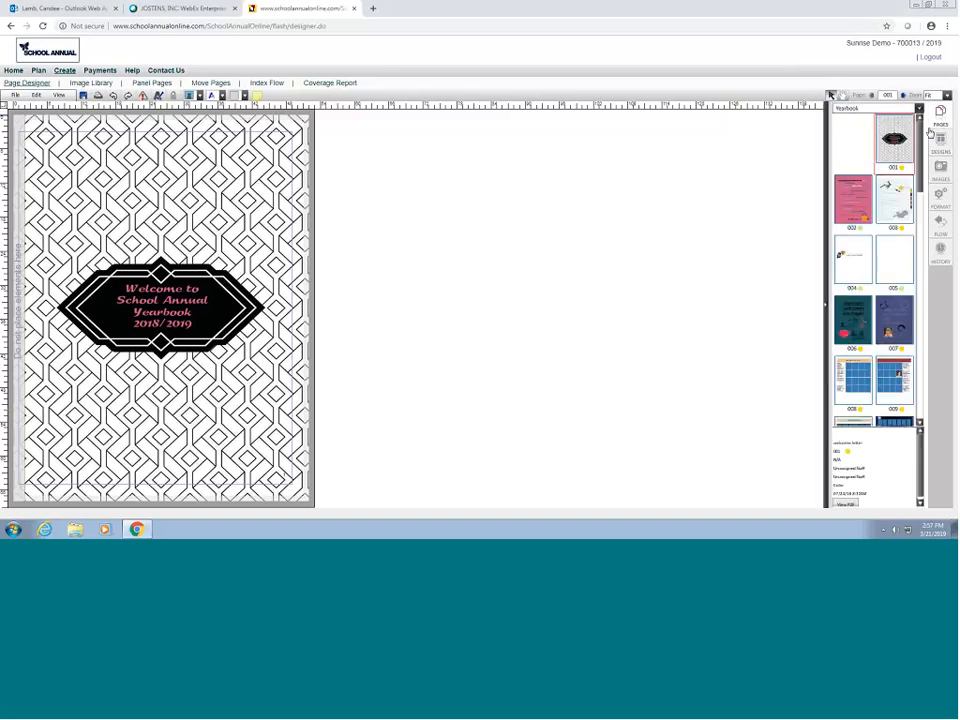
pyautogui.moveTo(920, 158); pyautogui.dragTo(920, 405)
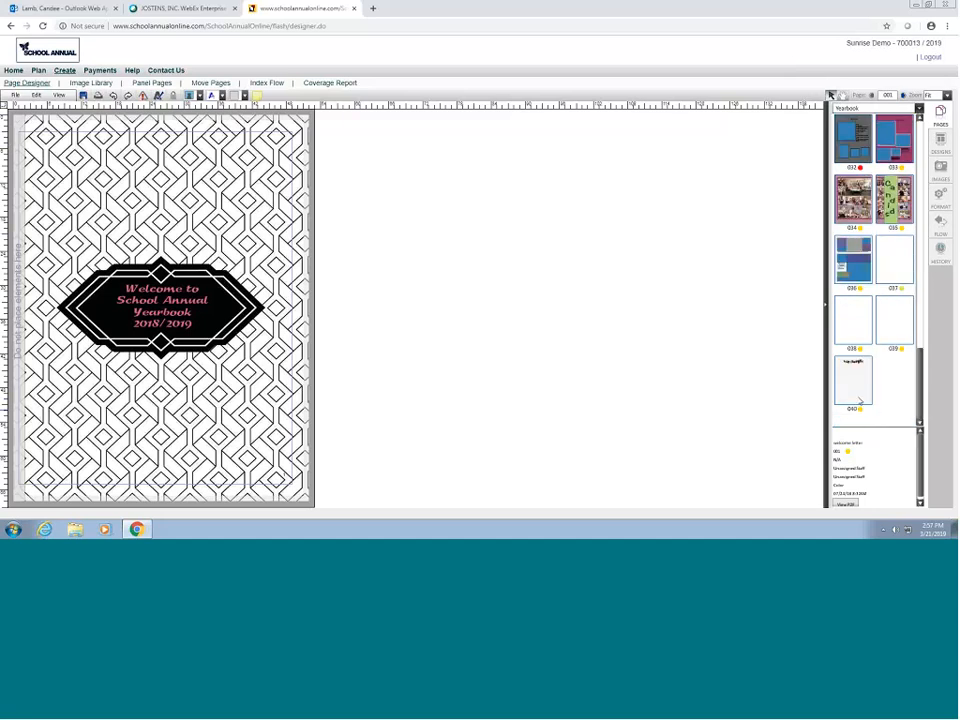
pyautogui.click(856, 398)
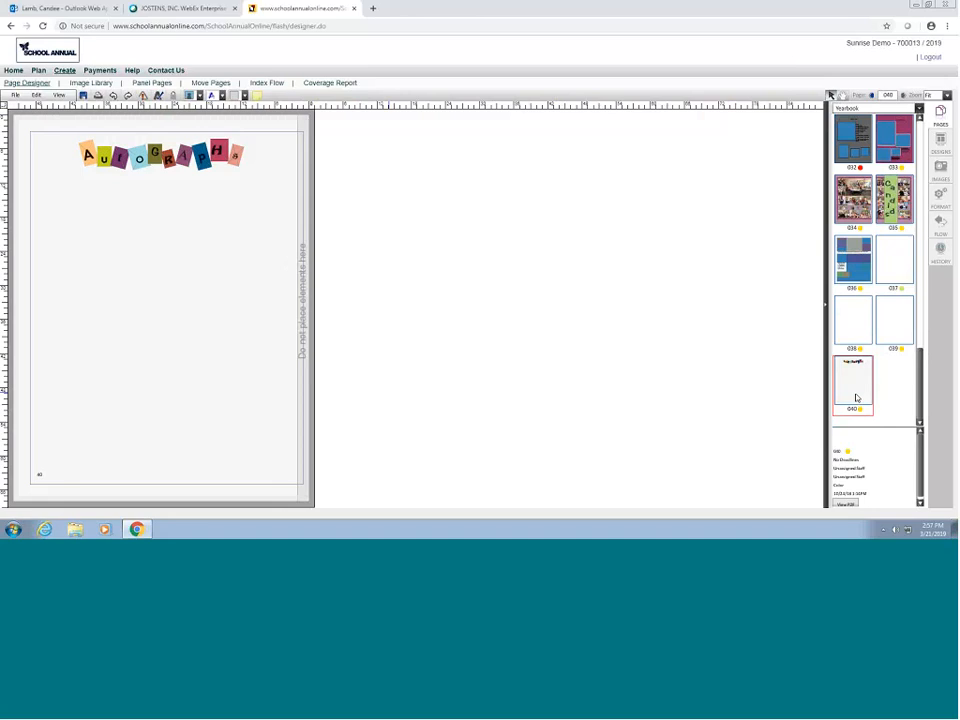
# Step: Look through the yearbook spreads in turn, viewing pages 039, 040, 002, 006 and 008
pyautogui.click(901, 331)
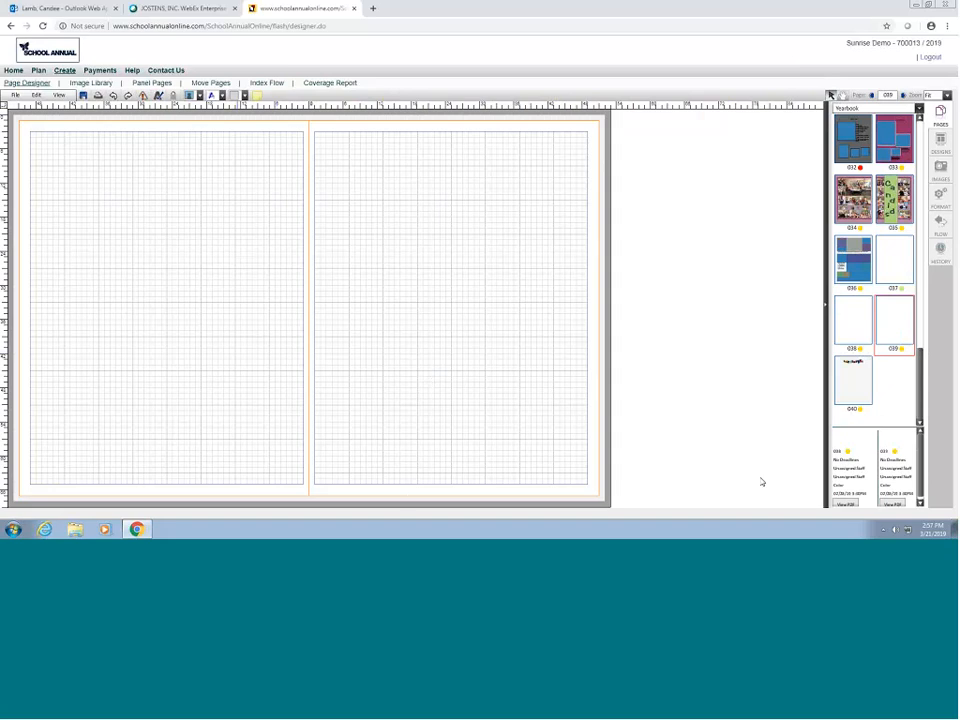
pyautogui.click(852, 388)
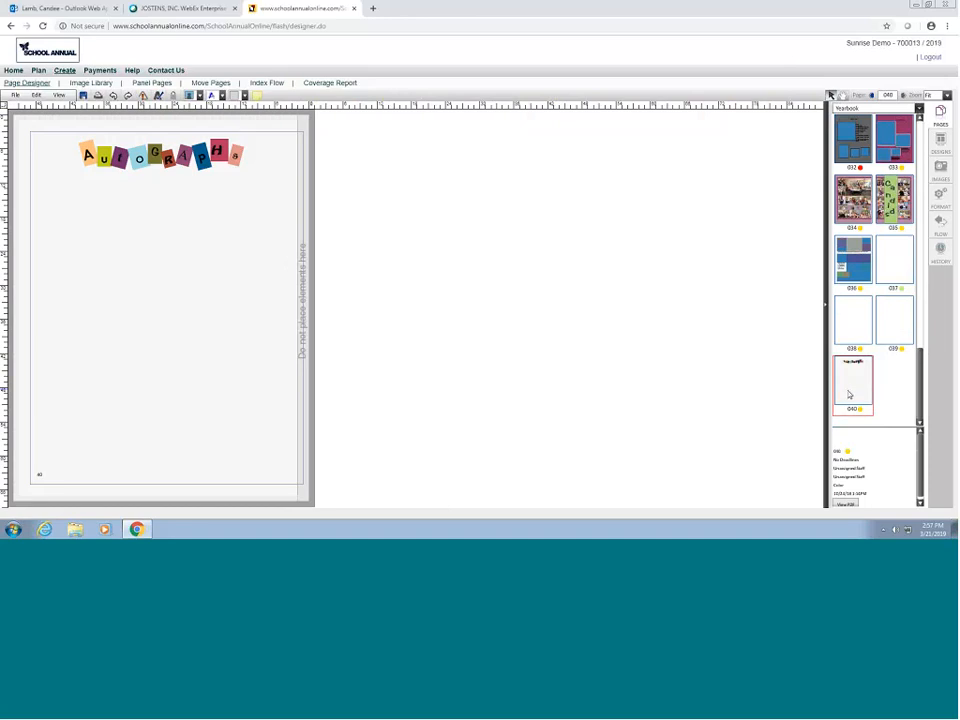
pyautogui.moveTo(920, 364); pyautogui.dragTo(925, 122)
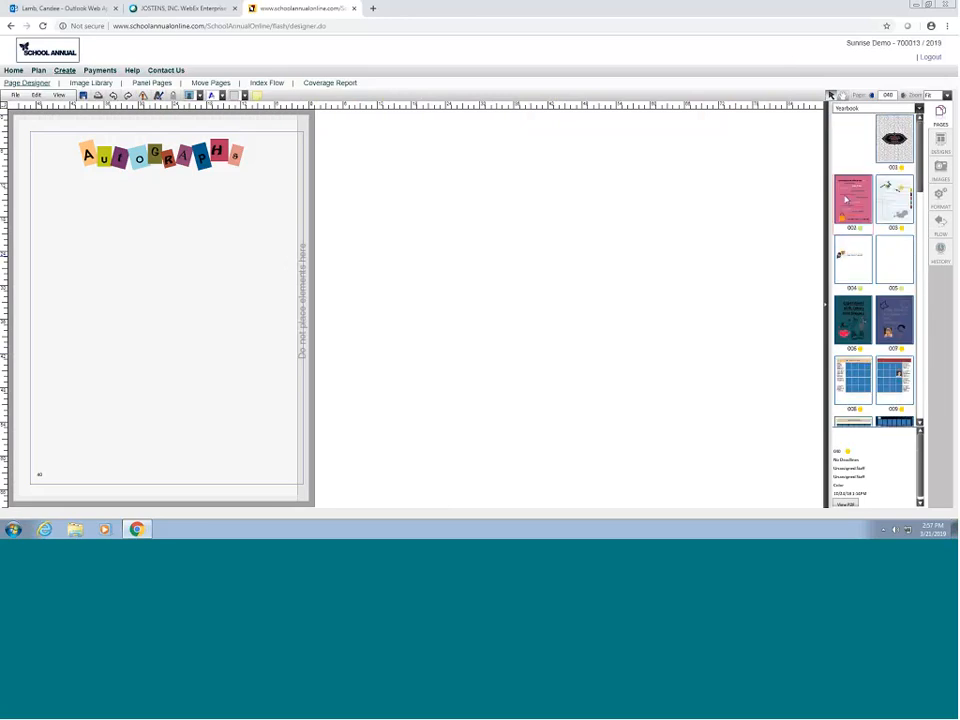
pyautogui.click(845, 200)
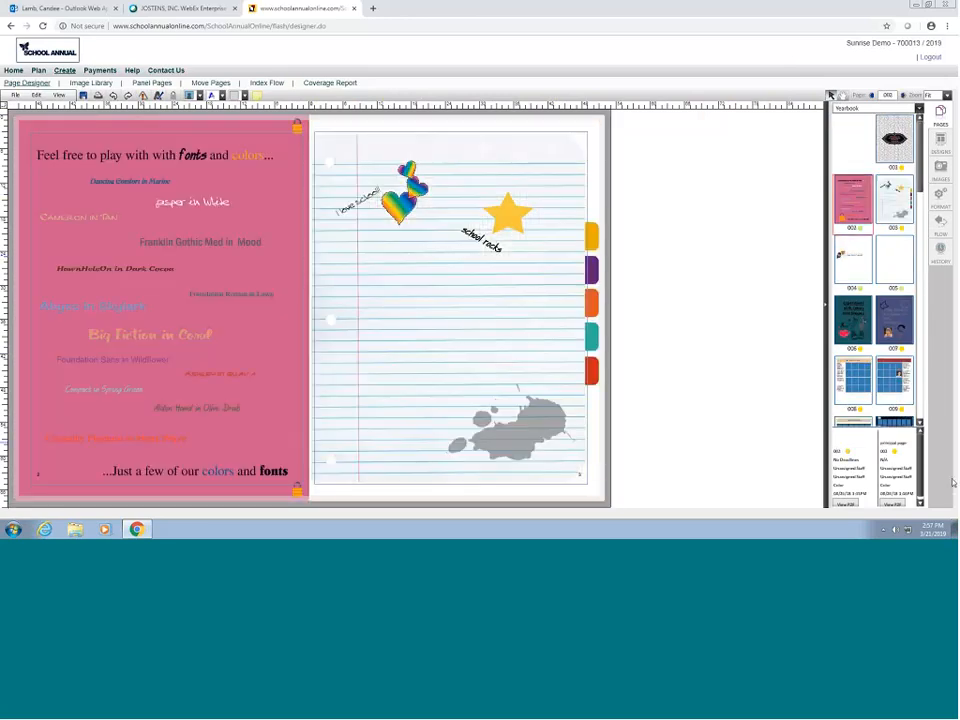
pyautogui.scroll(-3, 857, 212)
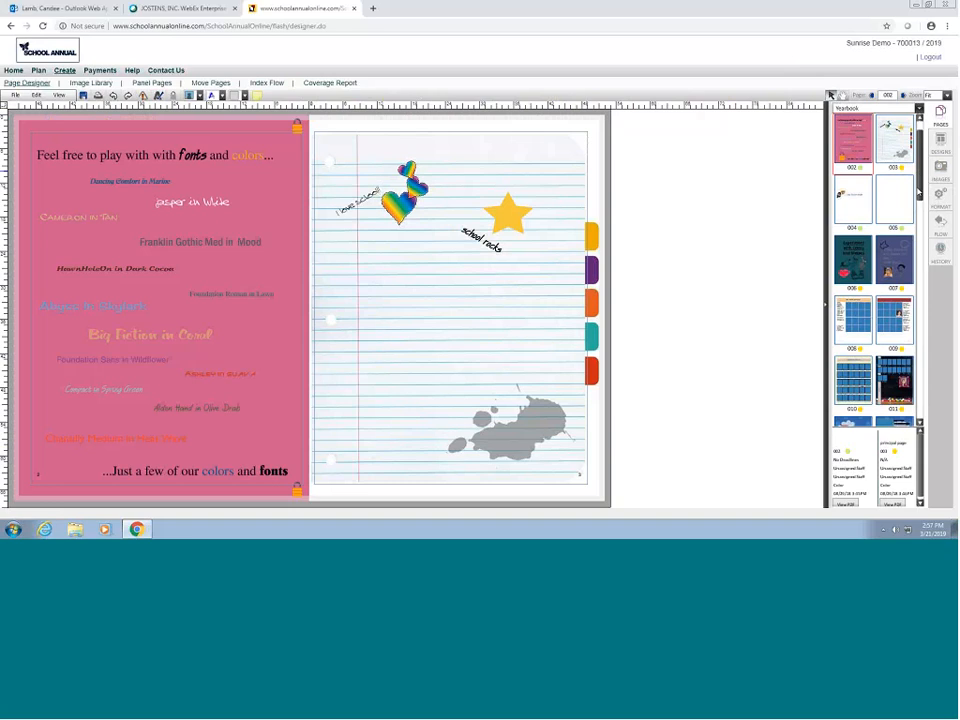
pyautogui.click(857, 212)
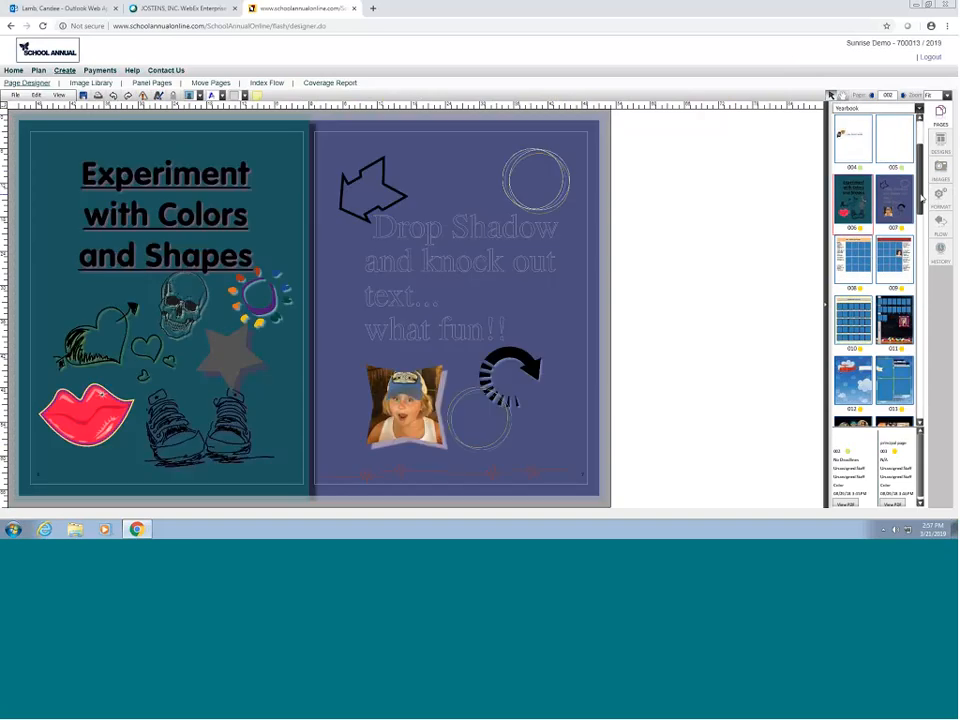
pyautogui.scroll(-2, 921, 209)
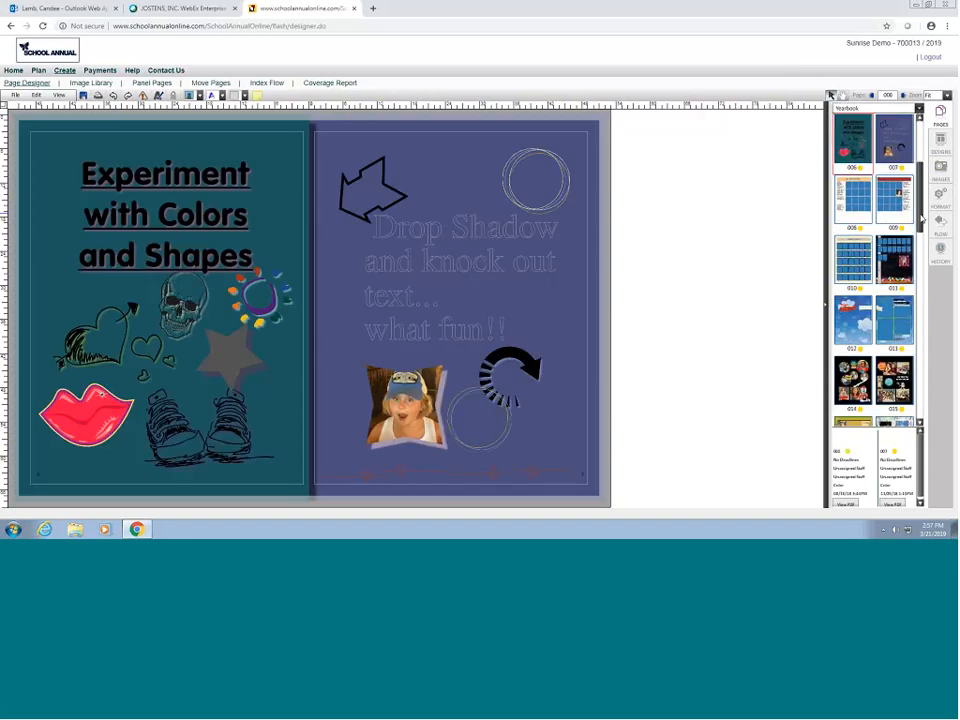
pyautogui.click(855, 206)
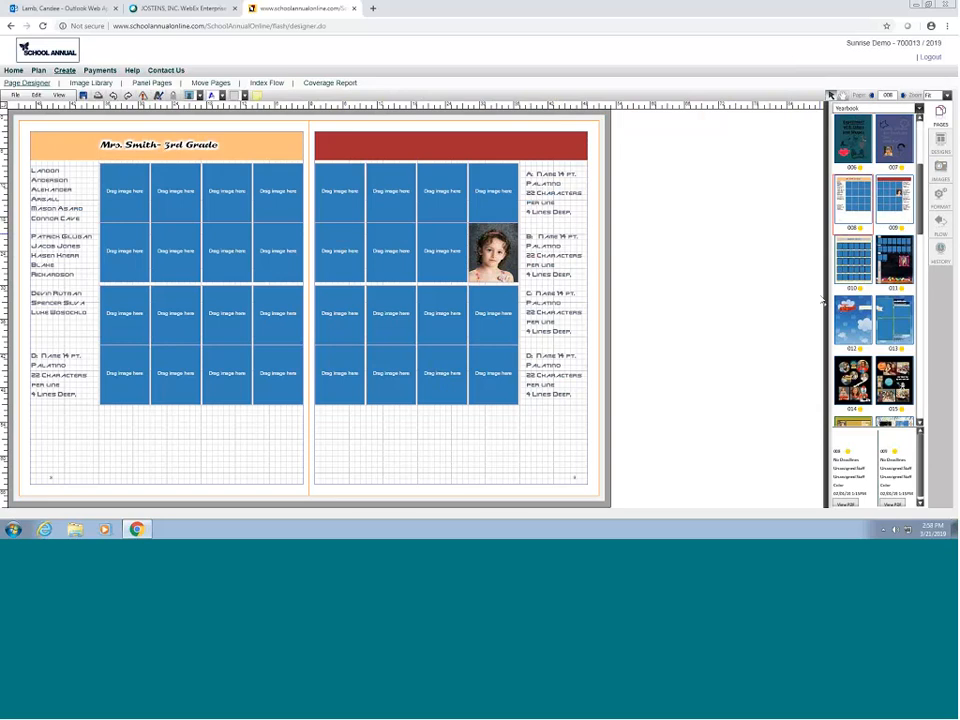
# Step: Open blank page 038 and place a new rectangular photobox in the upper half of the page
pyautogui.moveTo(919, 203); pyautogui.dragTo(924, 388)
pyautogui.click(860, 323)
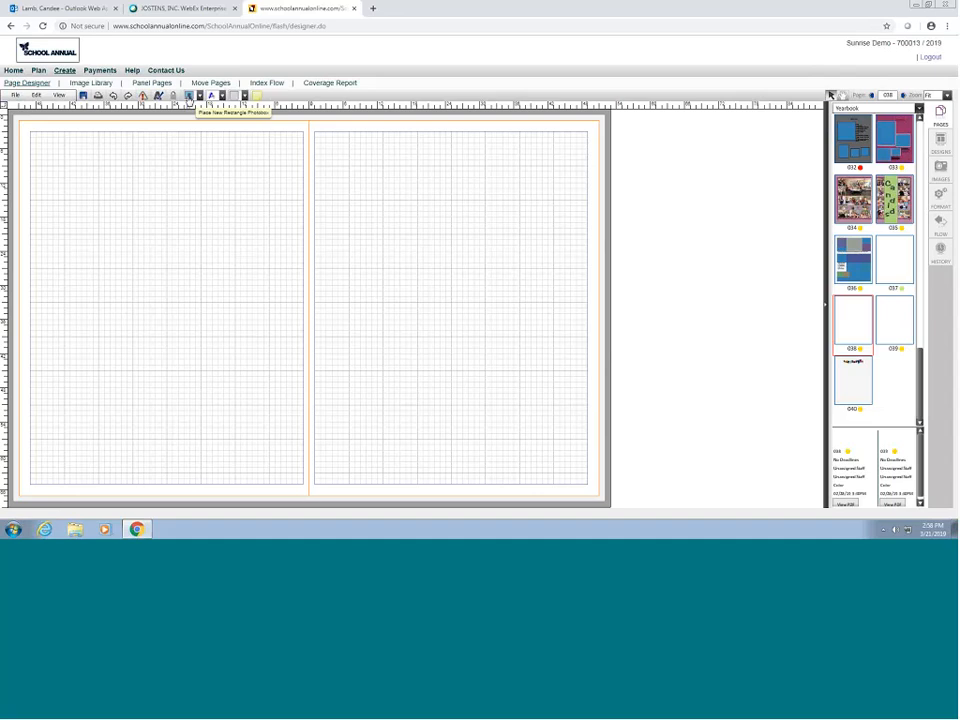
pyautogui.click(191, 96)
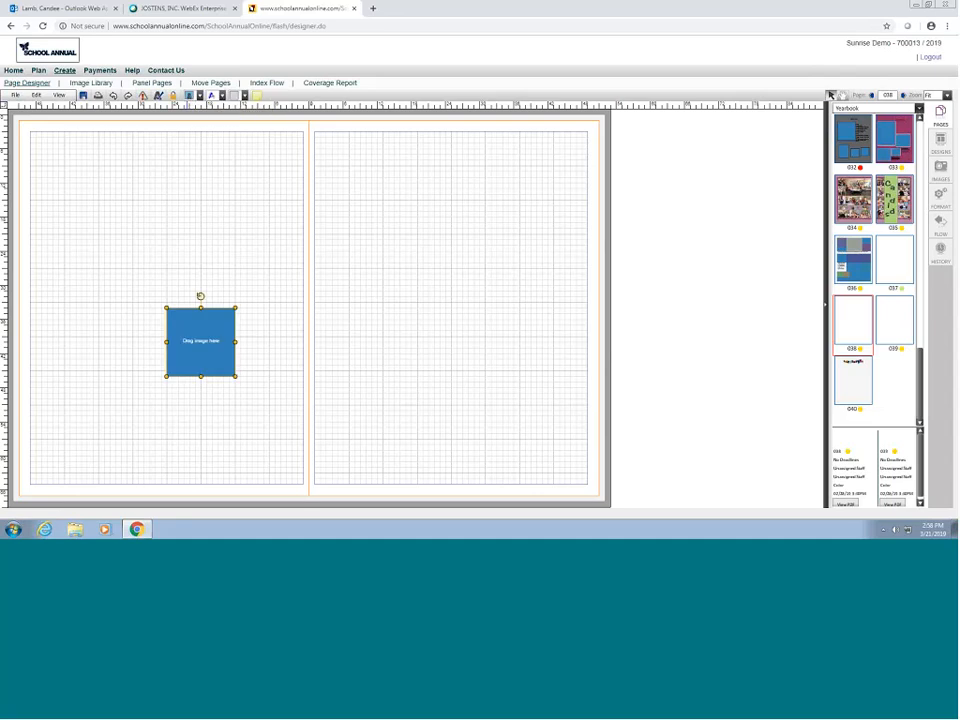
pyautogui.moveTo(186, 328); pyautogui.dragTo(106, 211)
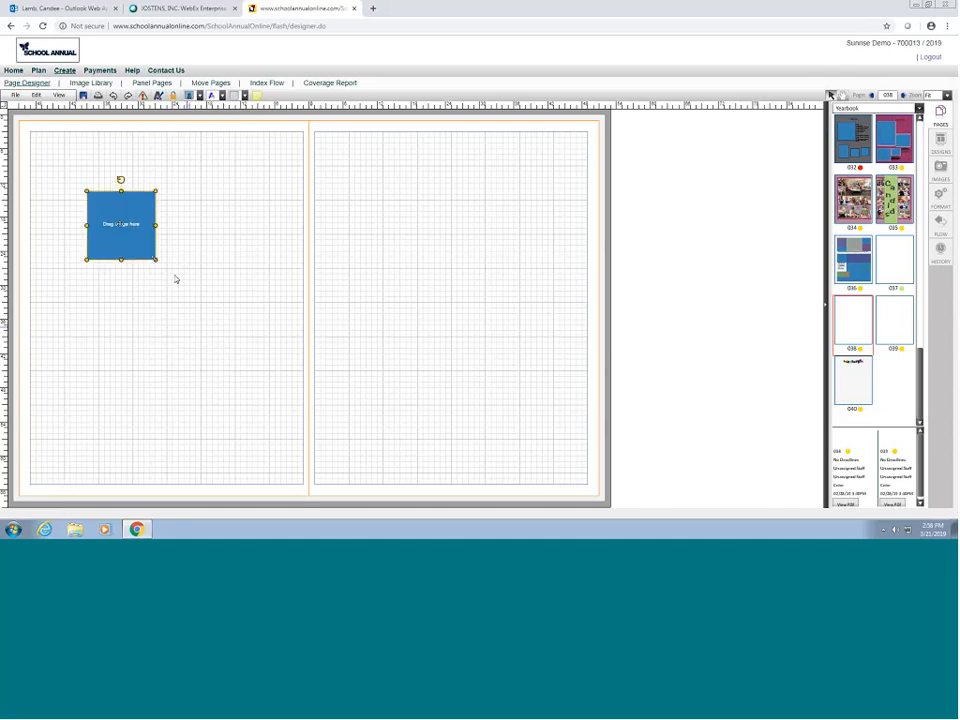
# Step: Resize the empty photobox on page 038 by stretching it out, then reducing its height and width to a small rectangle
pyautogui.moveTo(179, 279); pyautogui.dragTo(224, 340)
pyautogui.moveTo(154, 331); pyautogui.dragTo(157, 233)
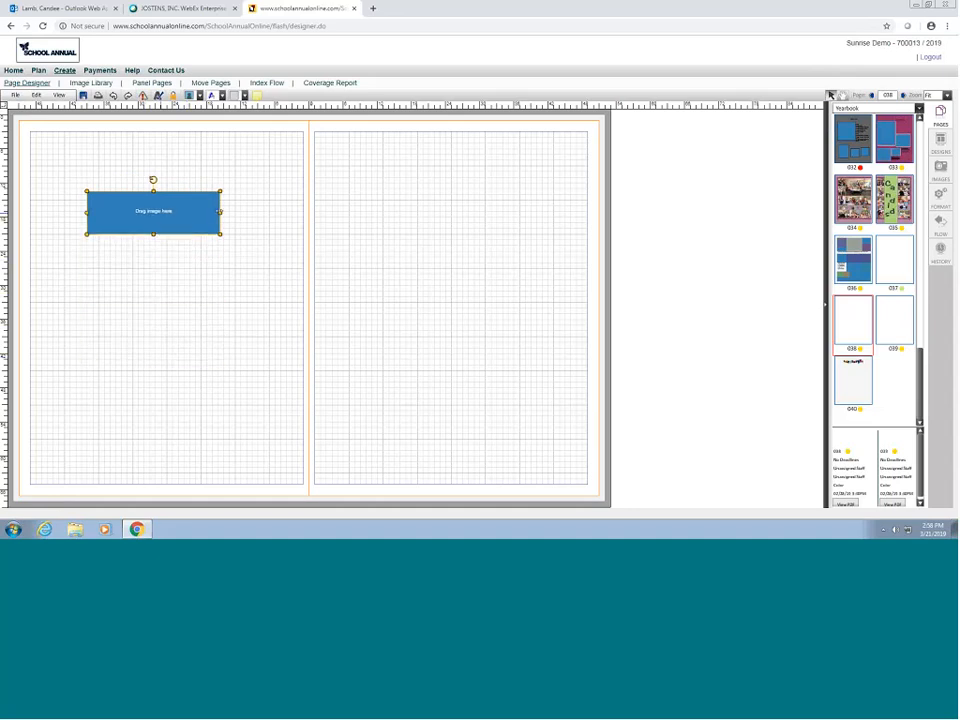
pyautogui.moveTo(221, 212); pyautogui.dragTo(140, 212)
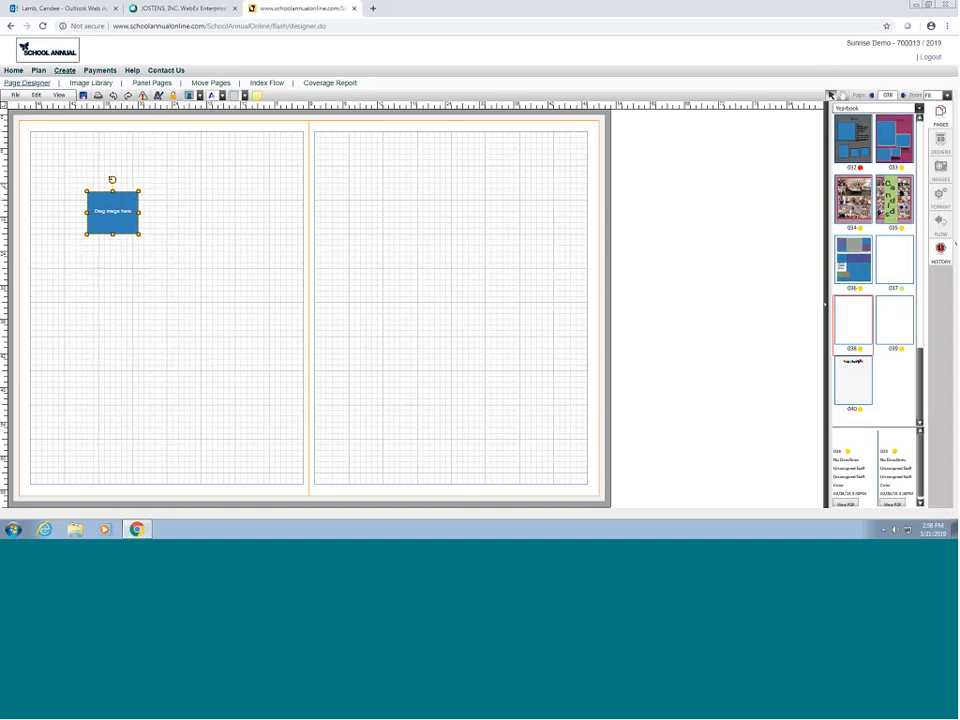
# Step: Show the images in the Dances And Events folder and place the folder's first photo, IMG_05..., in the photobox
pyautogui.click(941, 170)
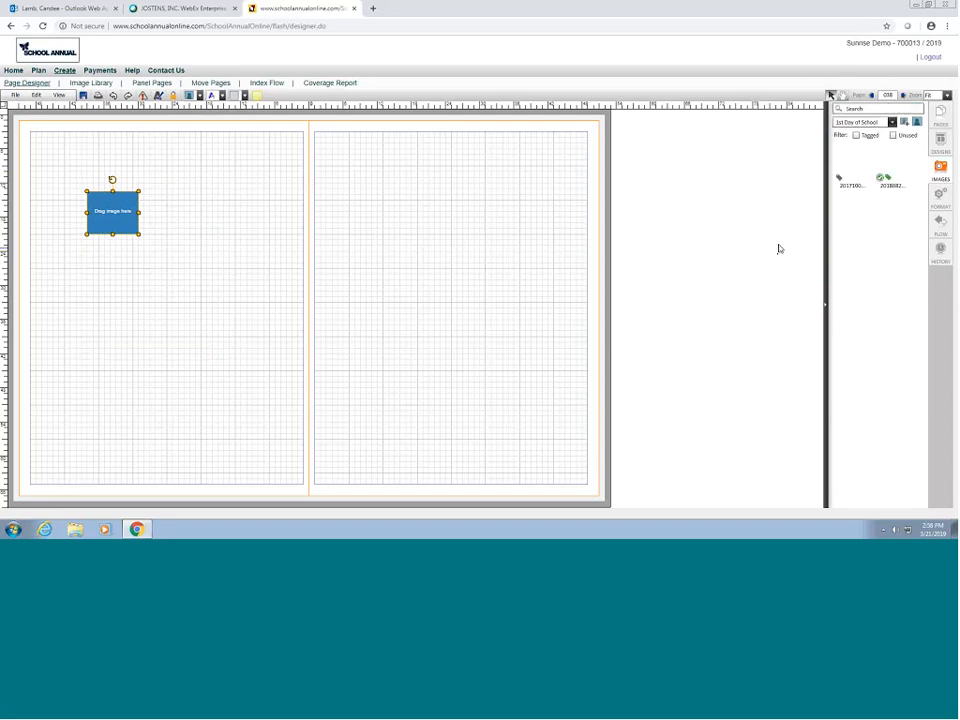
pyautogui.click(892, 122)
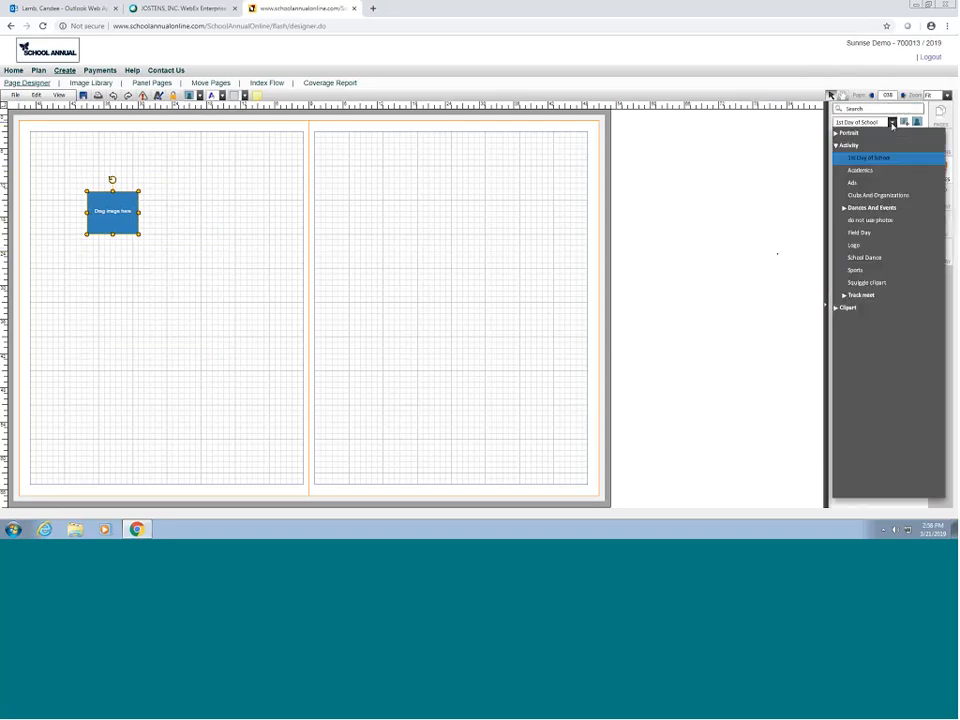
pyautogui.click(862, 207)
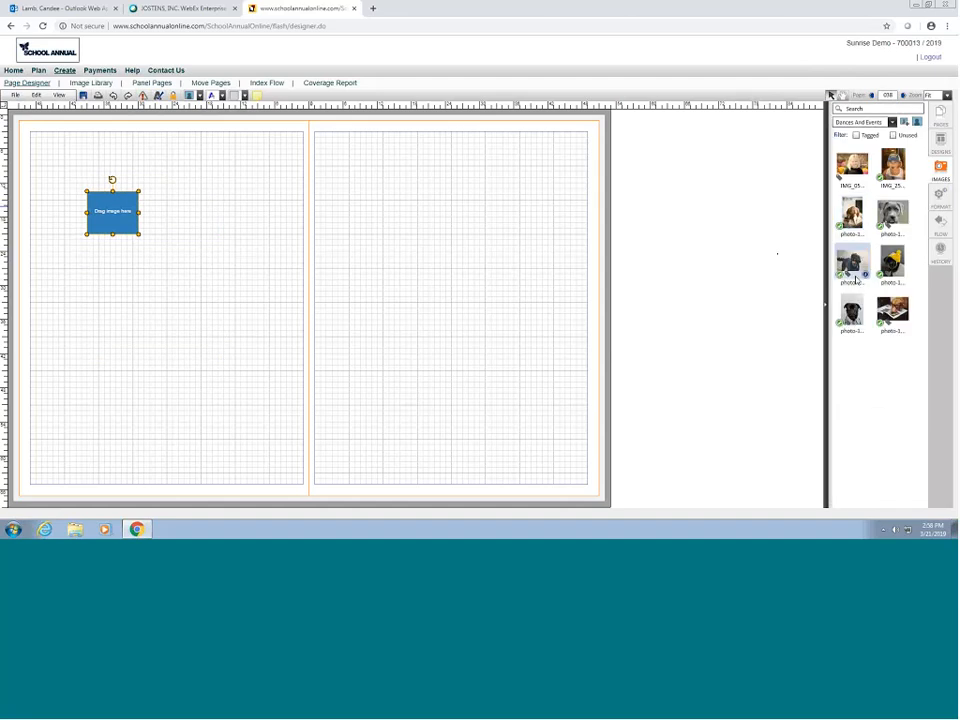
pyautogui.moveTo(852, 163); pyautogui.dragTo(124, 208)
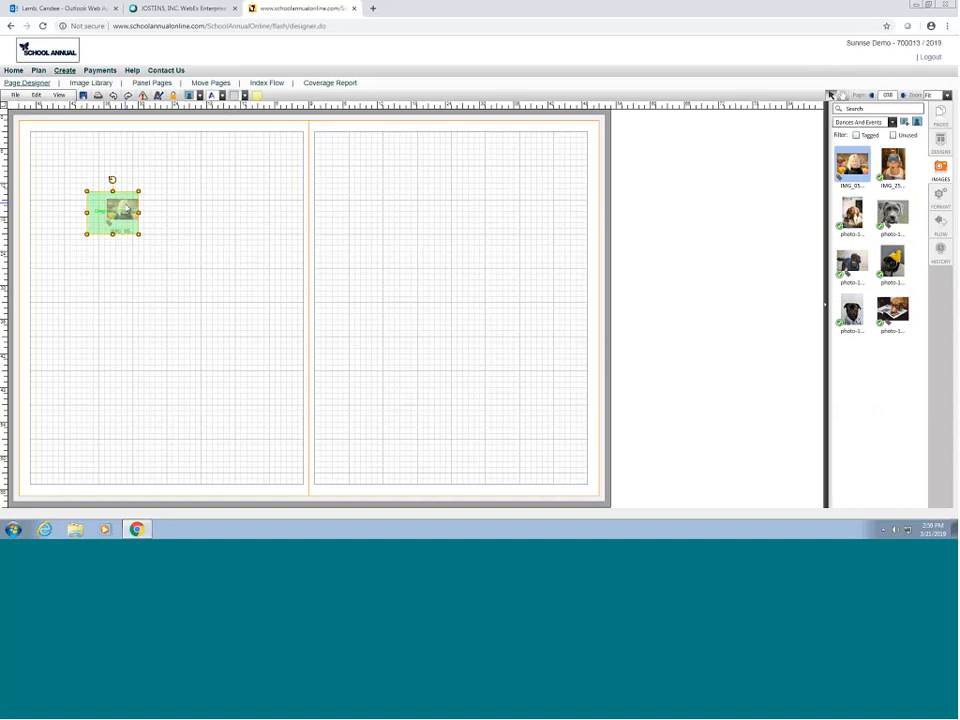
pyautogui.moveTo(126, 209); pyautogui.dragTo(126, 209)
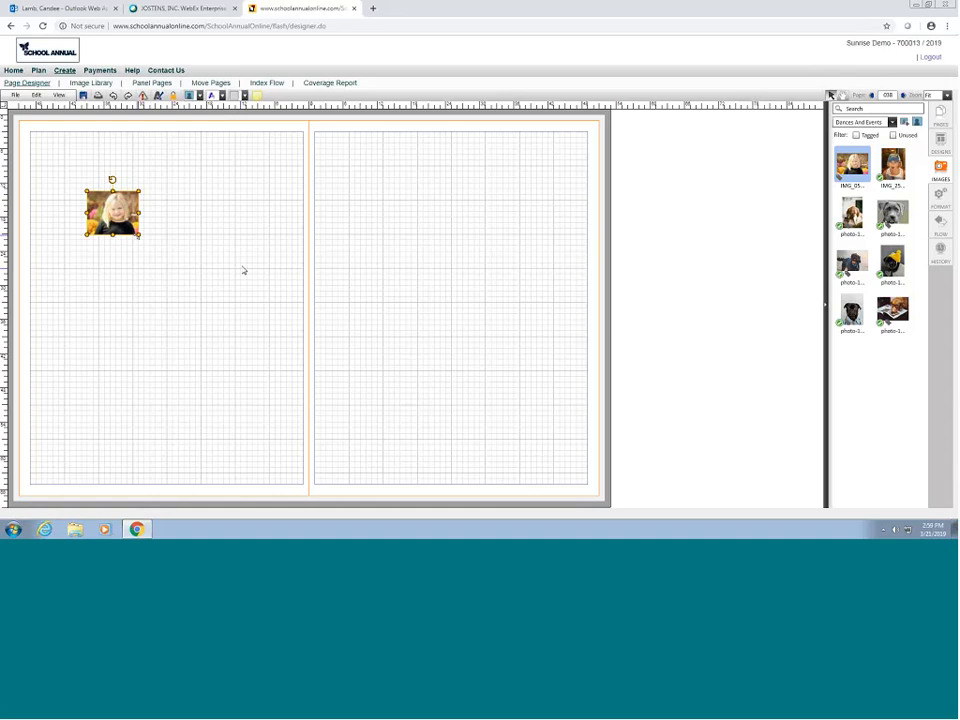
# Step: Enlarge the photobox to about 20p0 by 16p6, then zoom in on the photo and recenter the girl within the frame
pyautogui.moveTo(140, 235); pyautogui.dragTo(201, 286)
pyautogui.doubleClick(145, 251)
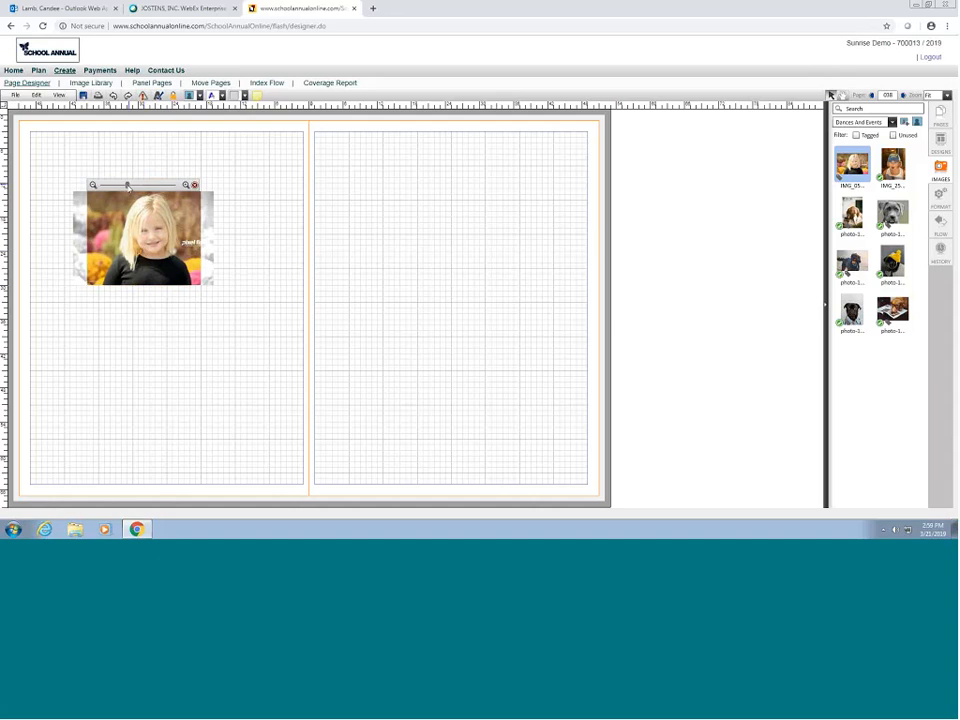
pyautogui.moveTo(127, 185); pyautogui.dragTo(154, 187)
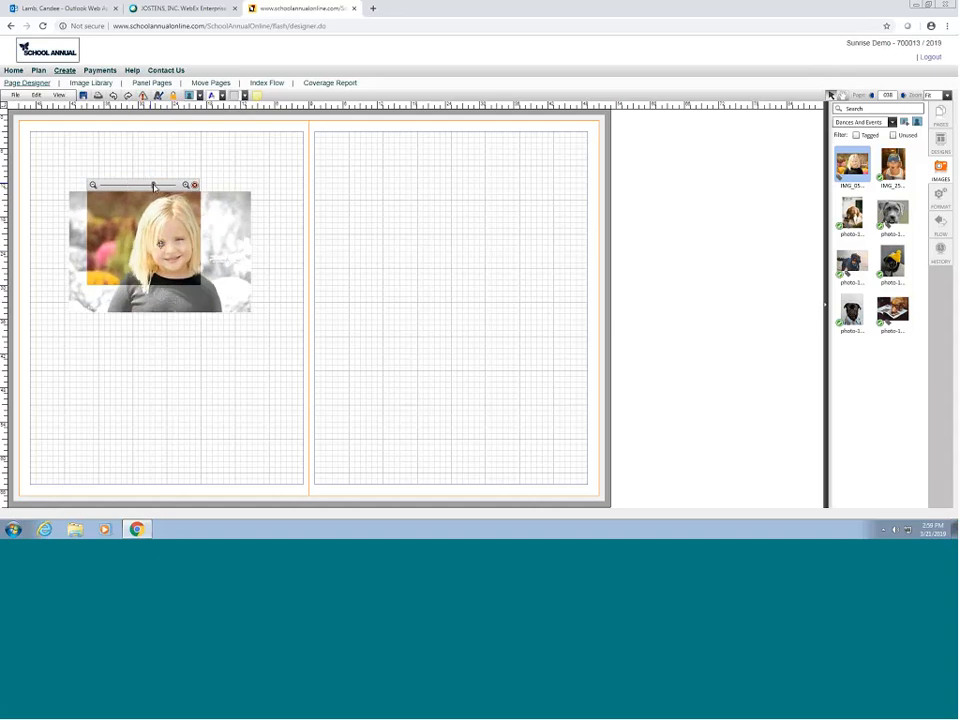
pyautogui.moveTo(160, 243); pyautogui.dragTo(129, 237)
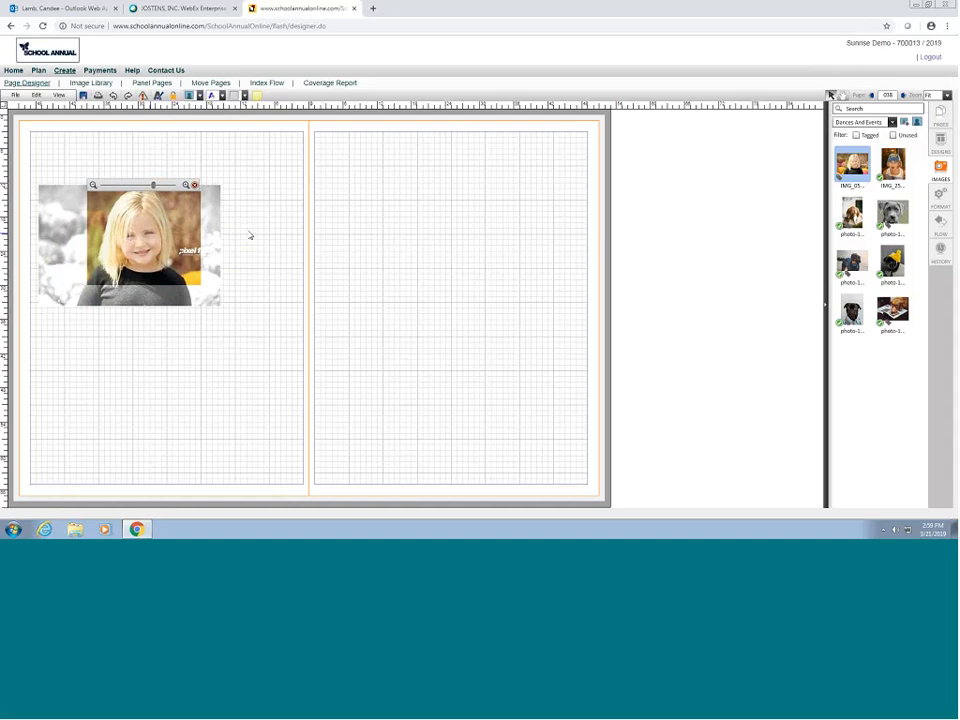
pyautogui.click(231, 311)
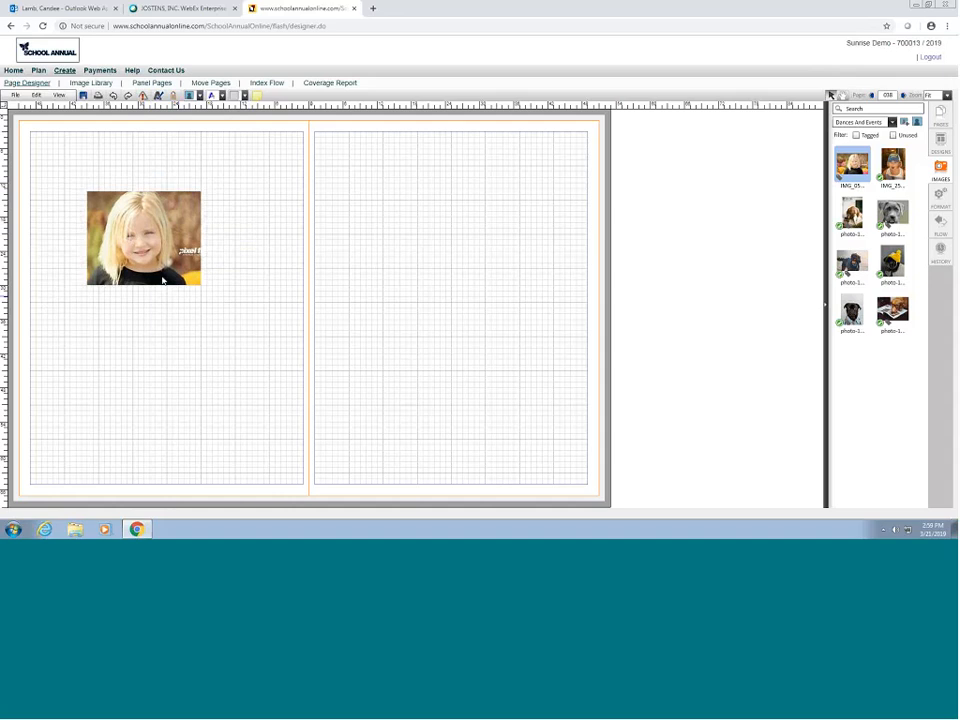
# Step: Format the photo with a 2 pt stroke in the purple NU Parade colour from the Neue palette
pyautogui.click(143, 238)
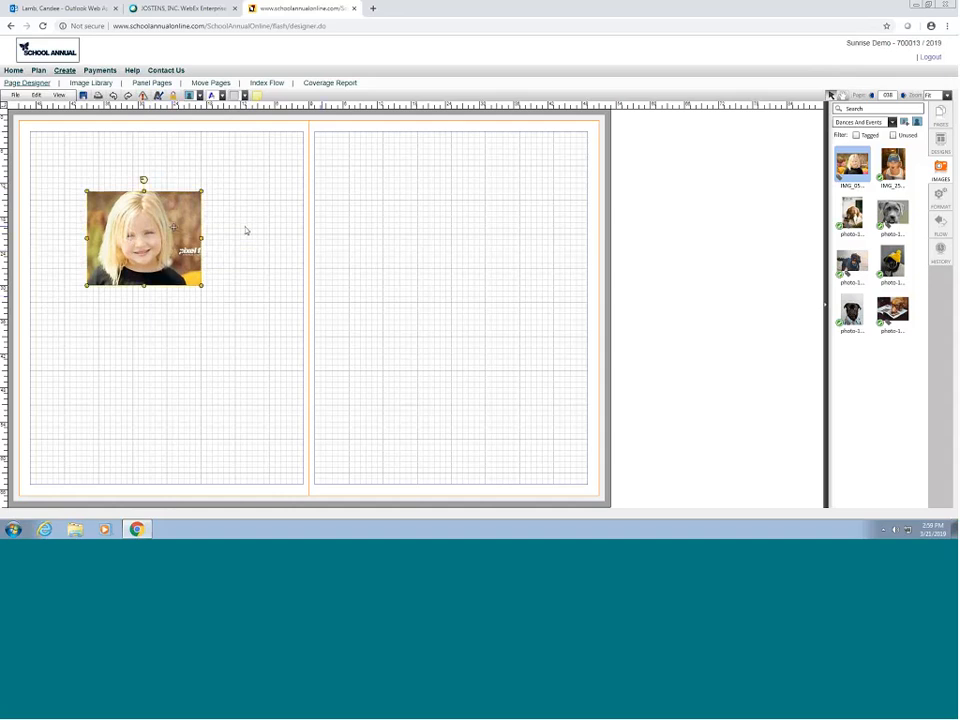
pyautogui.click(943, 196)
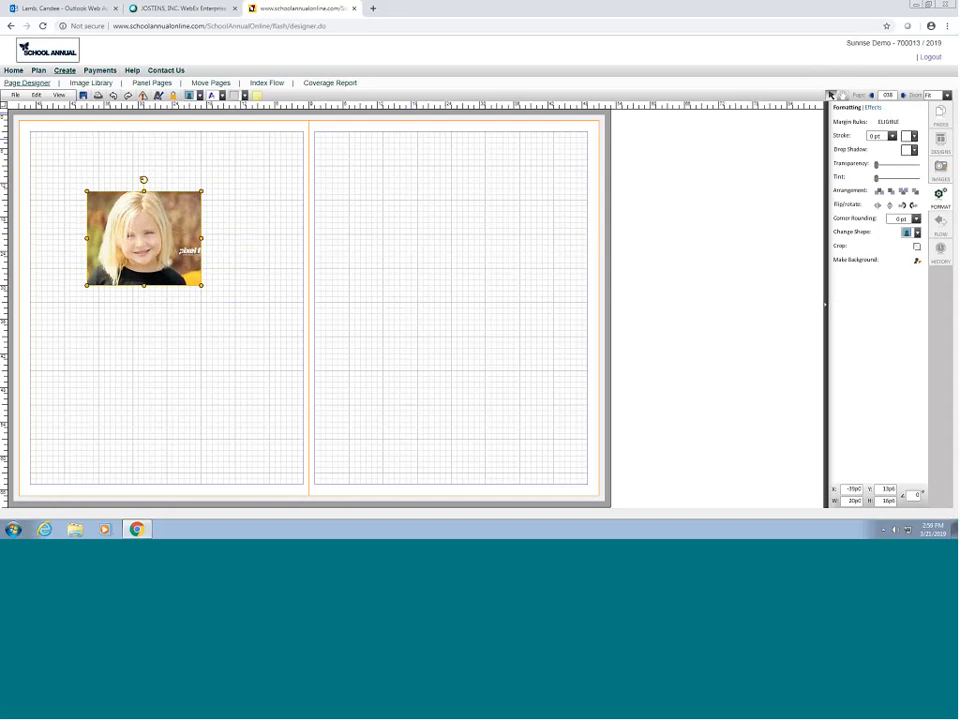
pyautogui.click(891, 136)
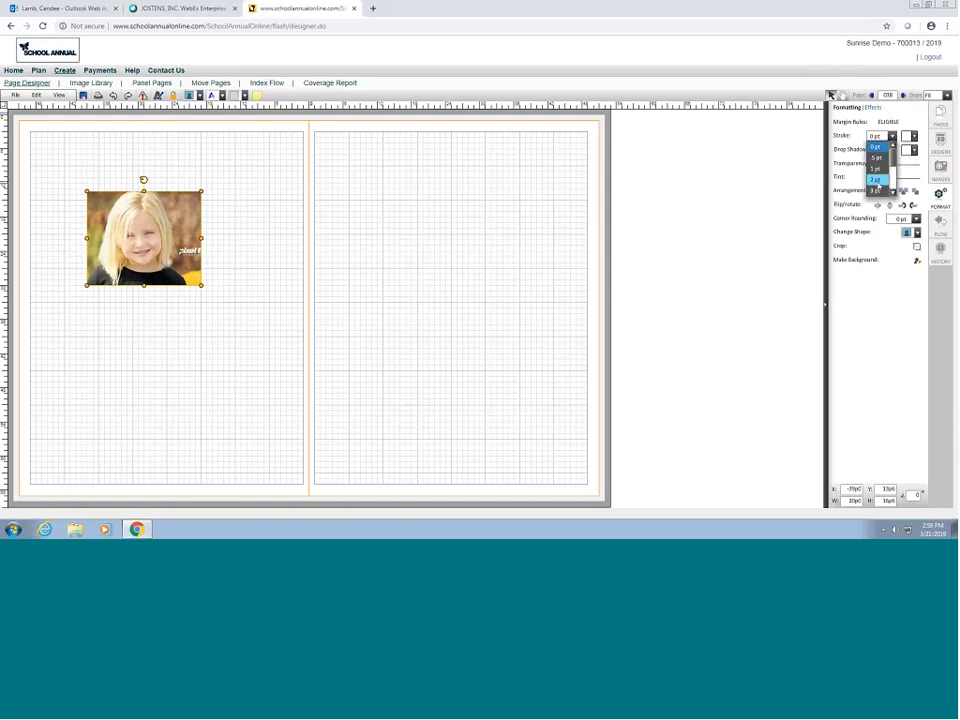
pyautogui.click(877, 178)
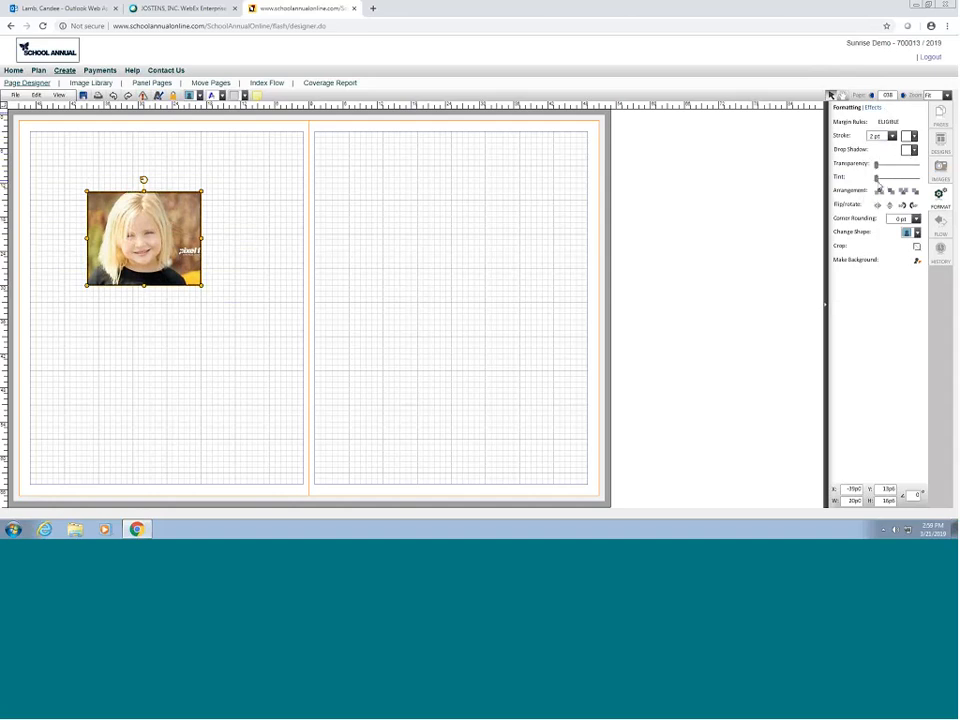
pyautogui.click(914, 137)
pyautogui.click(904, 250)
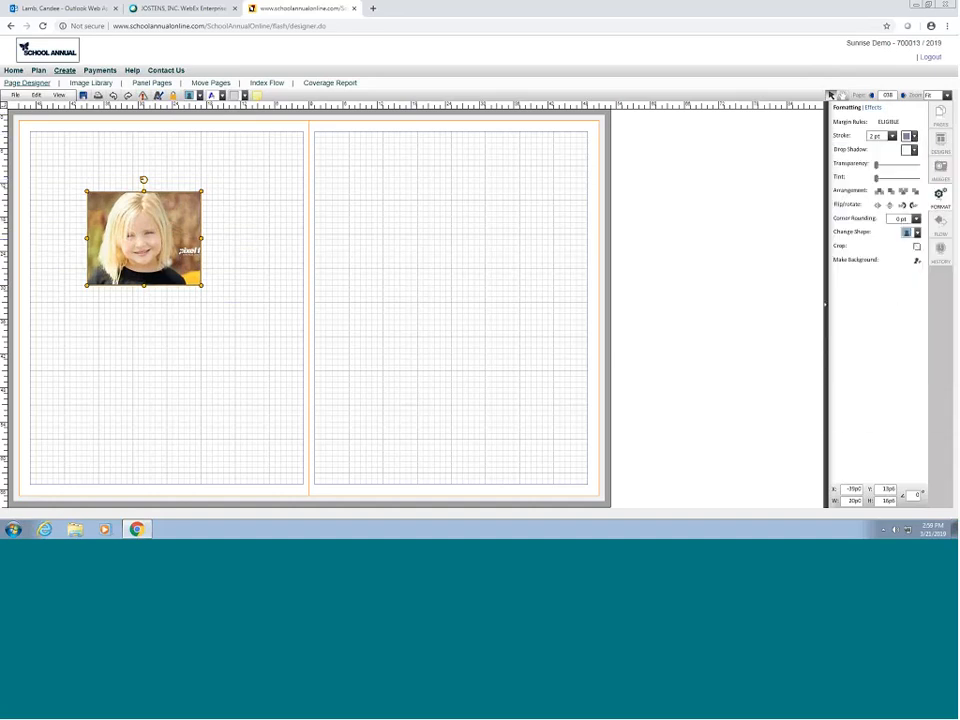
# Step: Thicken the photo's purple stroke to 4 pt and deselect the photo to view the border
pyautogui.click(892, 136)
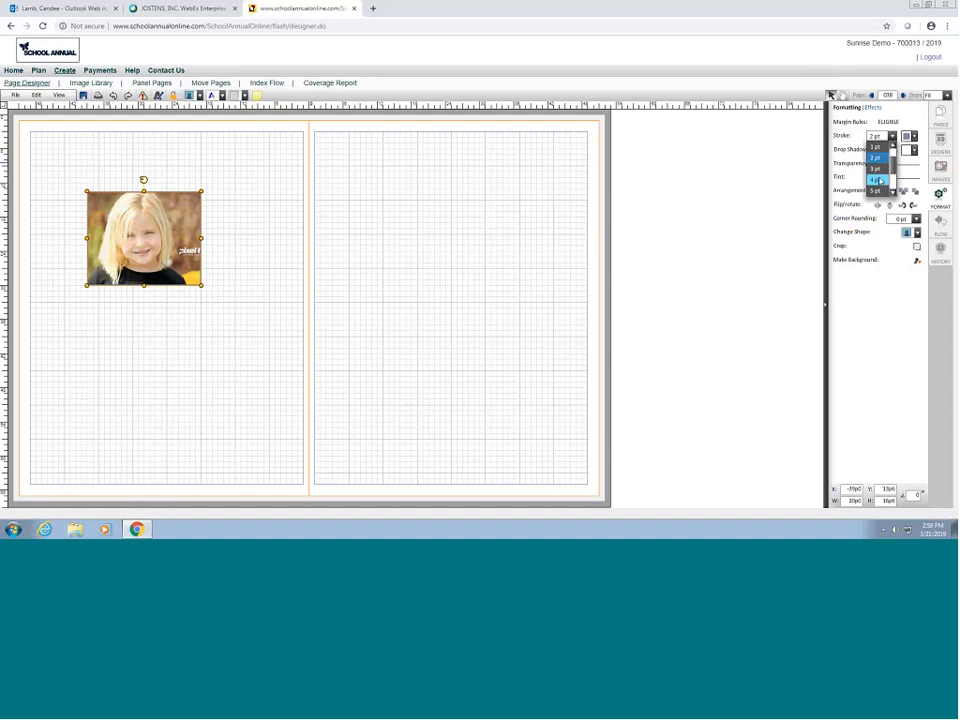
pyautogui.click(877, 180)
pyautogui.click(772, 242)
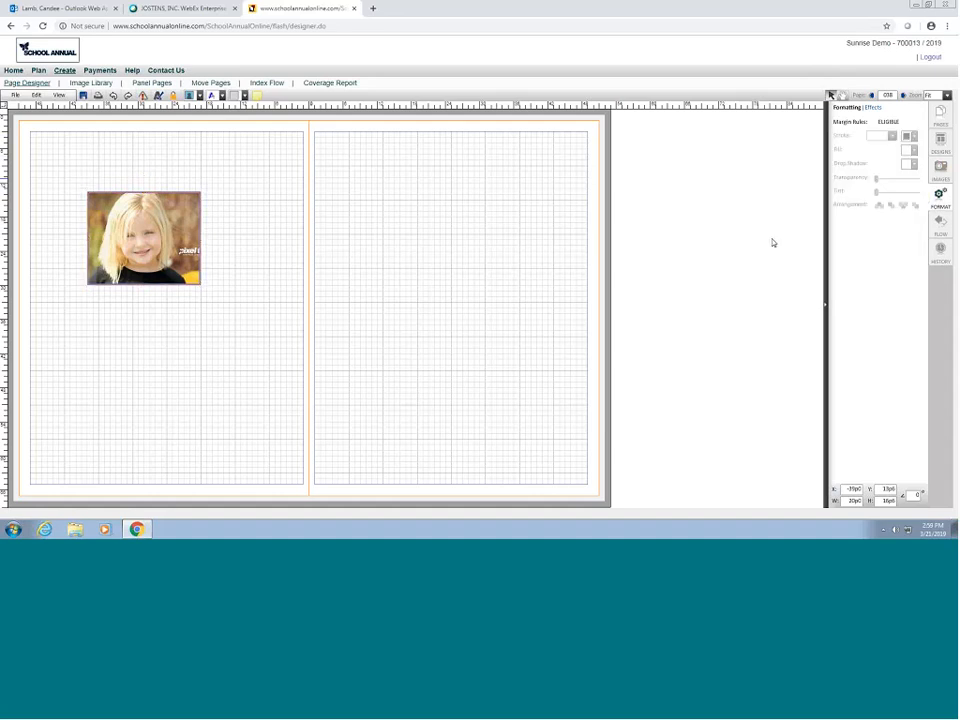
# Step: Reselect the photo and remove its stroke by setting the stroke colour to none
pyautogui.click(112, 205)
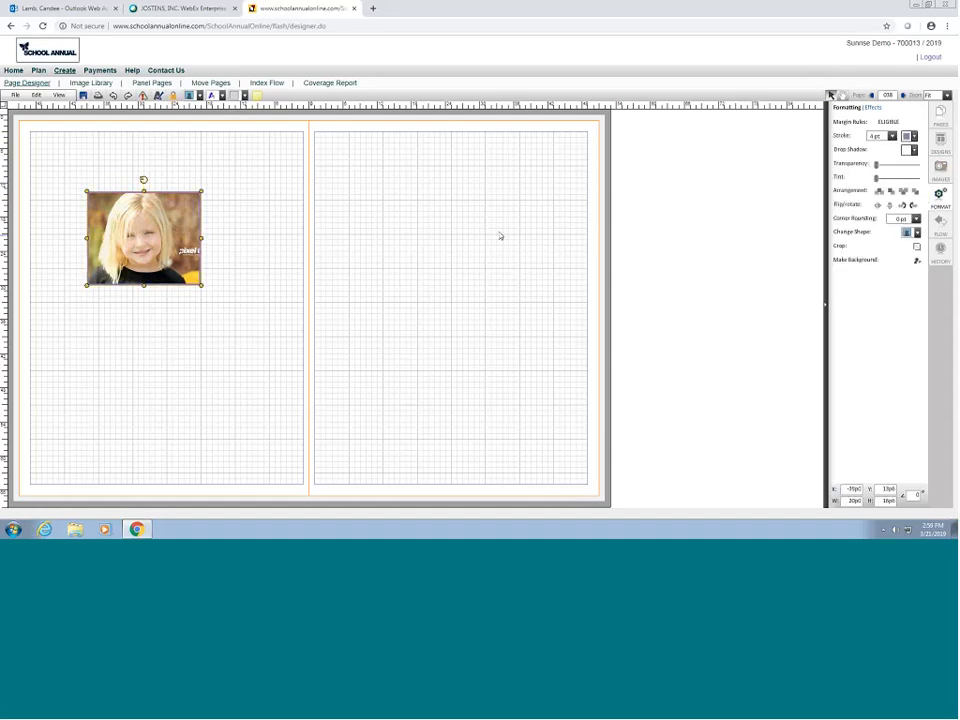
pyautogui.click(909, 136)
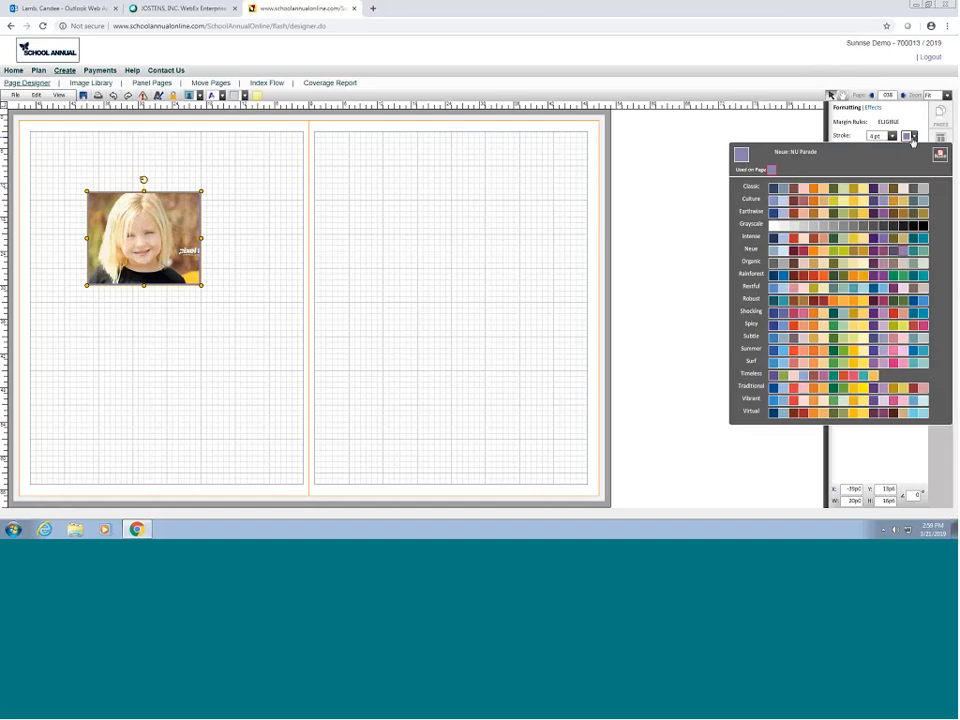
pyautogui.click(939, 155)
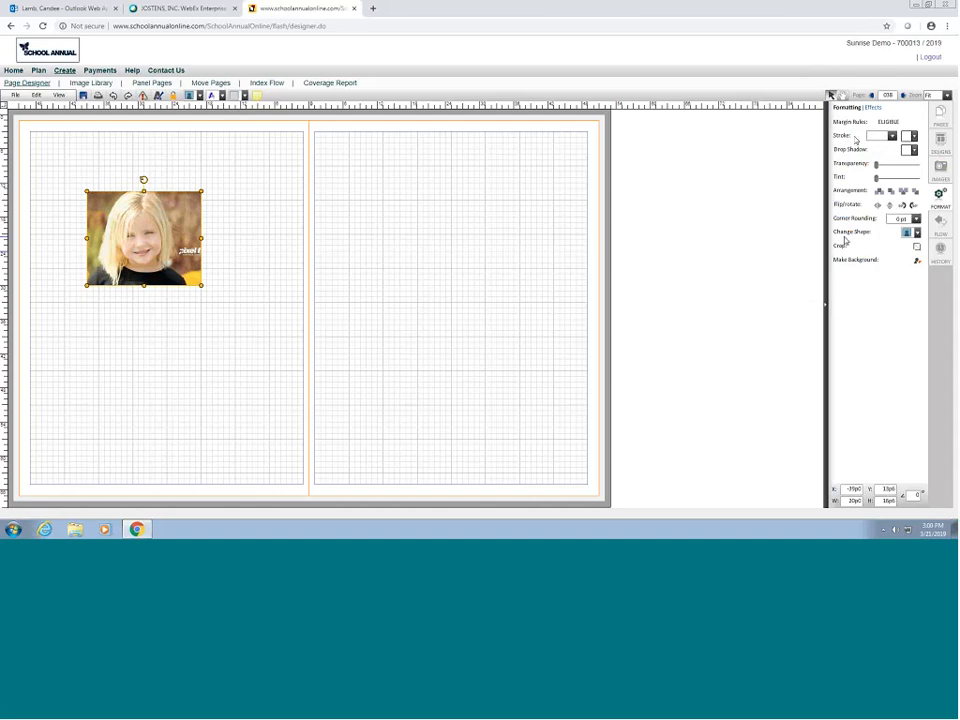
# Step: Change the photo's shape to a heart about 23p6 wide by 24p6 high and move it to the upper part of page 039
pyautogui.click(916, 233)
pyautogui.click(924, 268)
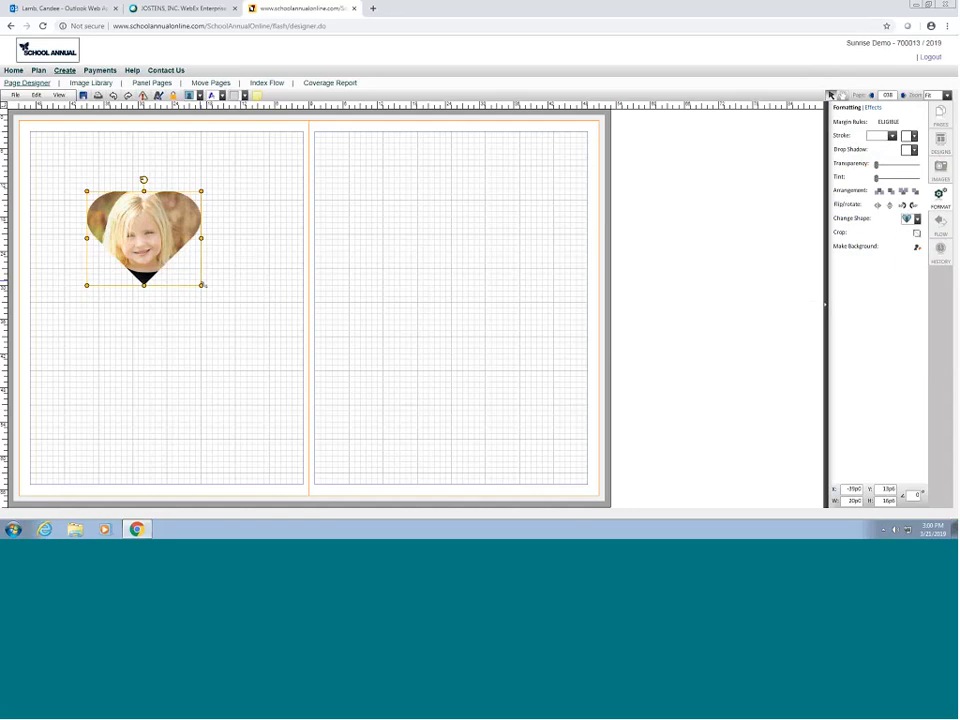
pyautogui.moveTo(201, 285); pyautogui.dragTo(221, 330)
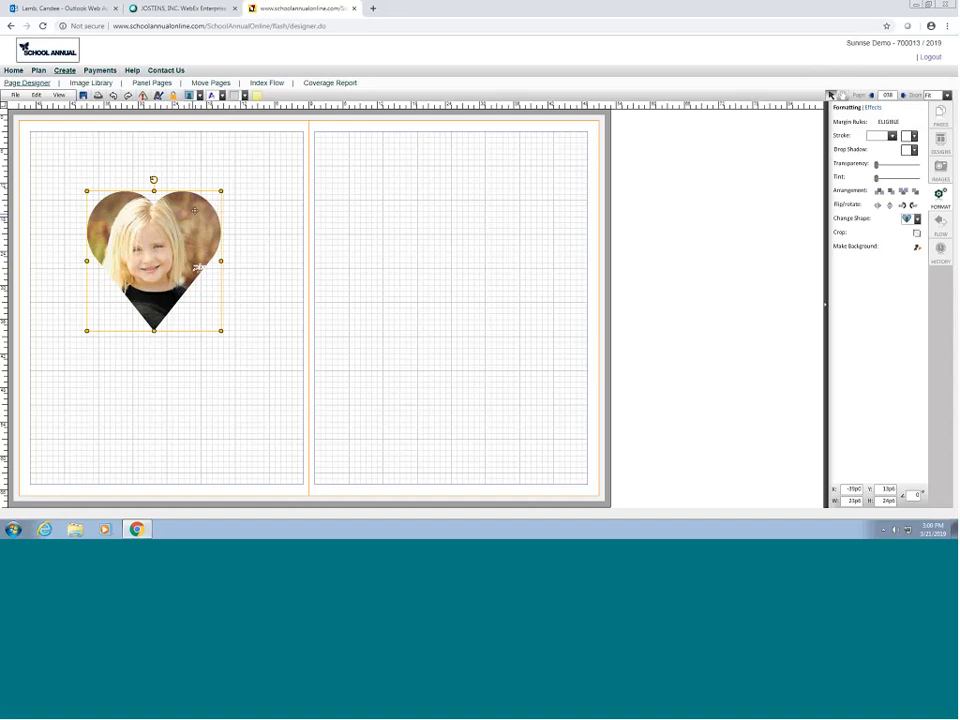
pyautogui.moveTo(194, 209); pyautogui.dragTo(529, 176)
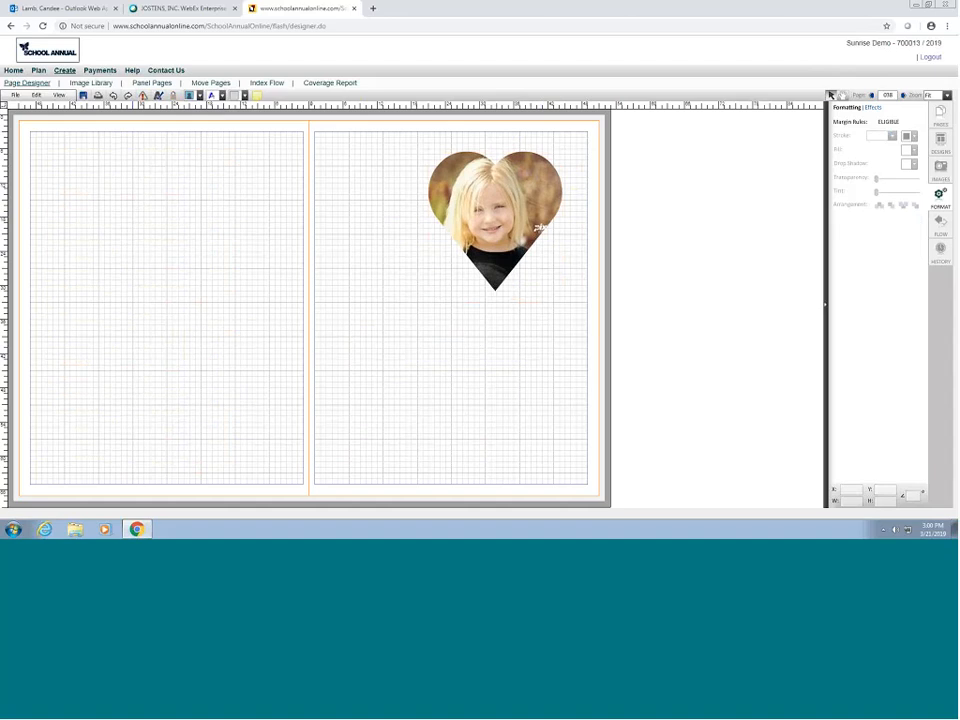
# Step: Place the photo of the child in the blue cap from Dances And Events on page 039, accepting its duplicate use
pyautogui.click(940, 170)
pyautogui.moveTo(893, 163); pyautogui.dragTo(336, 236)
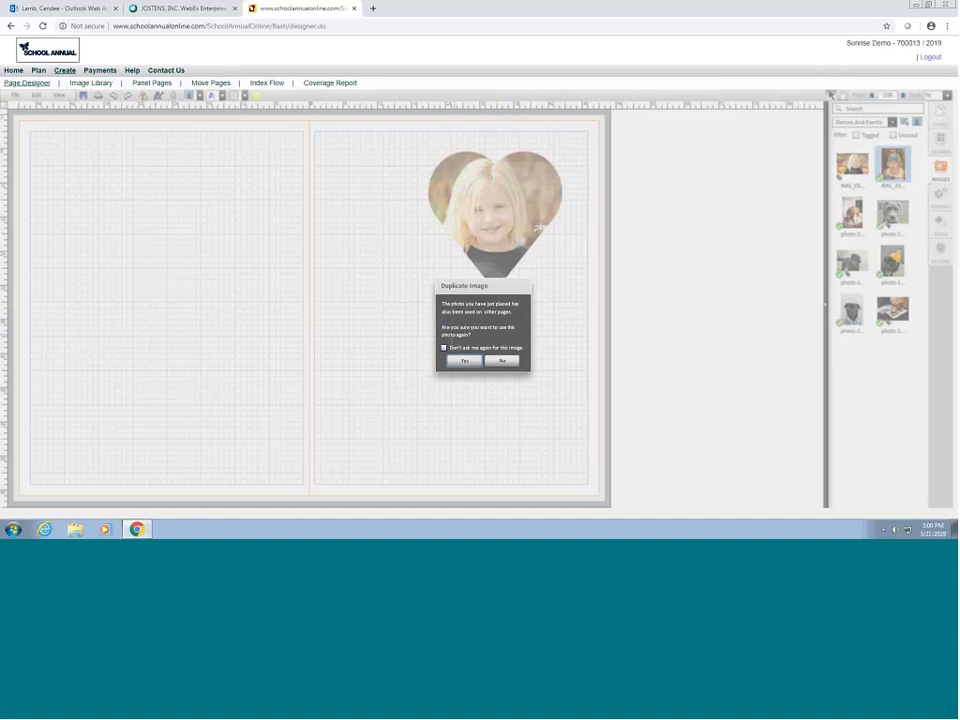
pyautogui.click(464, 360)
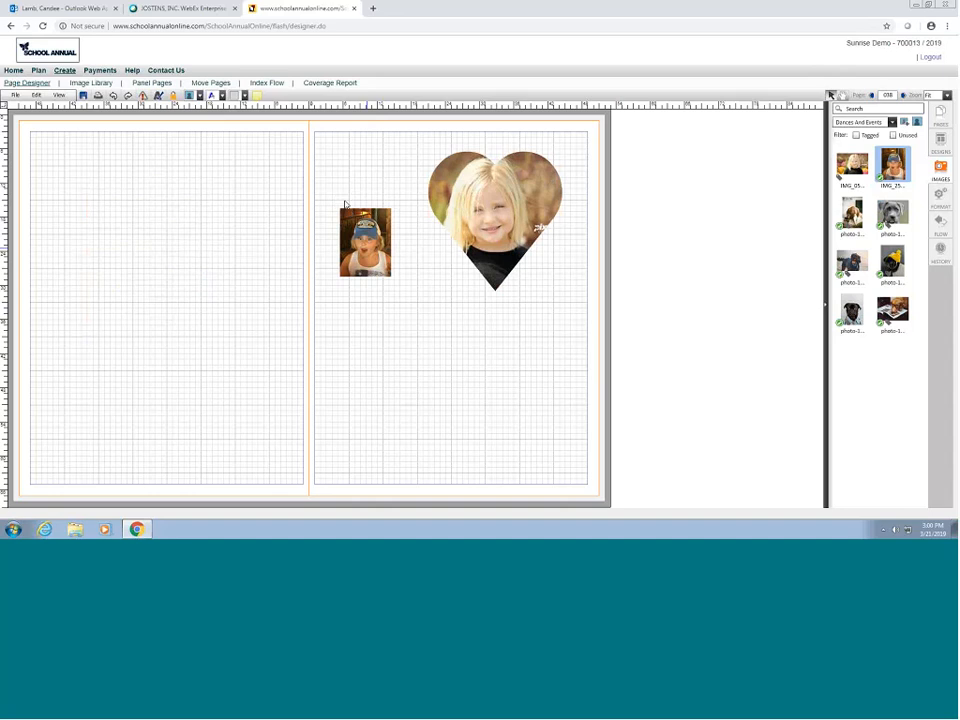
# Step: Zoom in on the cap photo within its frame and reposition the image to crop around the face
pyautogui.doubleClick(366, 225)
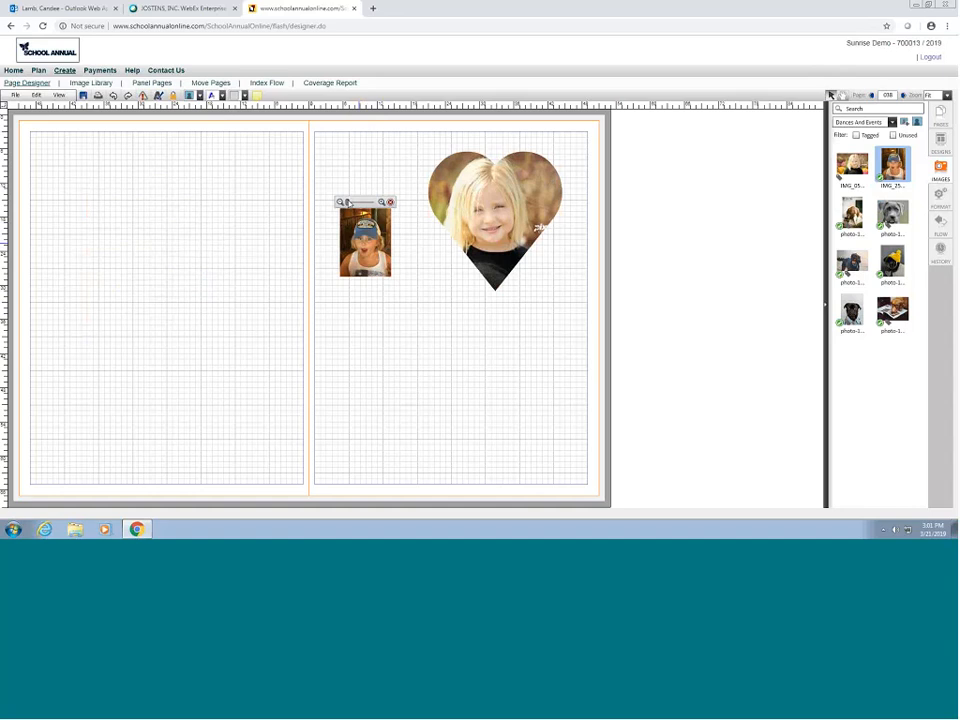
pyautogui.moveTo(350, 203); pyautogui.dragTo(358, 203)
pyautogui.moveTo(368, 247); pyautogui.dragTo(350, 235)
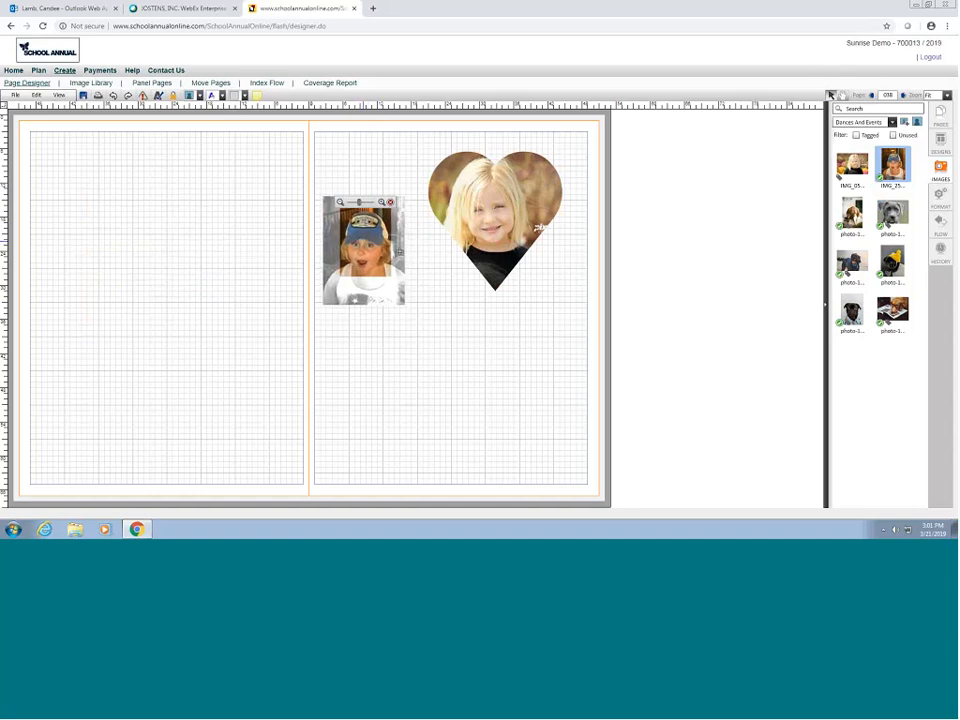
pyautogui.click(446, 302)
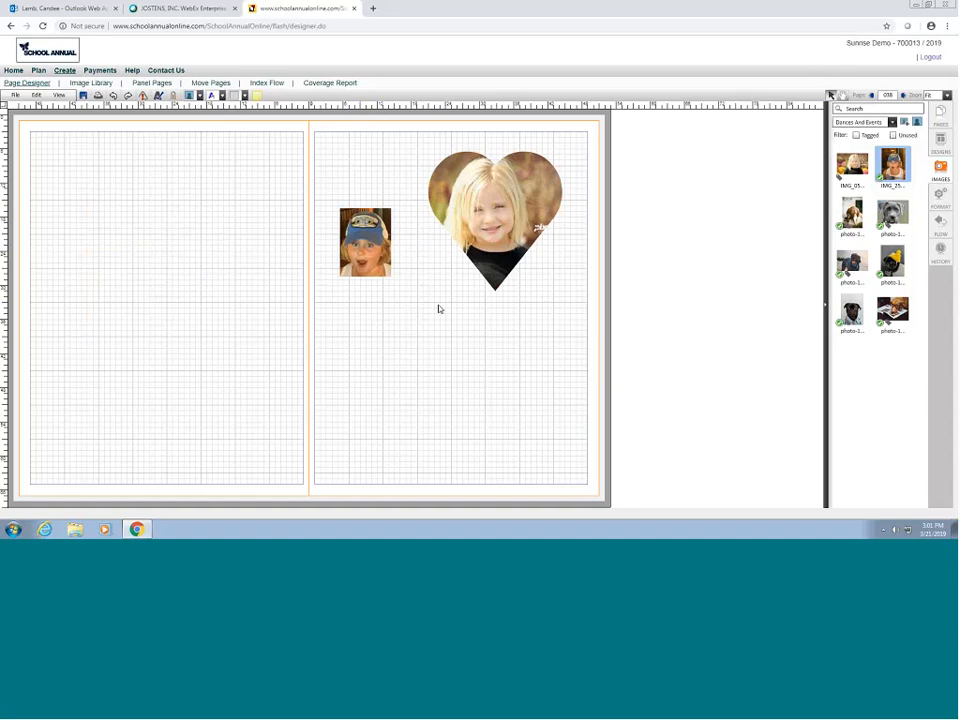
# Step: Enlarge the cap photo's frame and move it to the upper part of page 039 beside the heart photo
pyautogui.click(362, 255)
pyautogui.moveTo(340, 277); pyautogui.dragTo(362, 274)
pyautogui.doubleClick(358, 274)
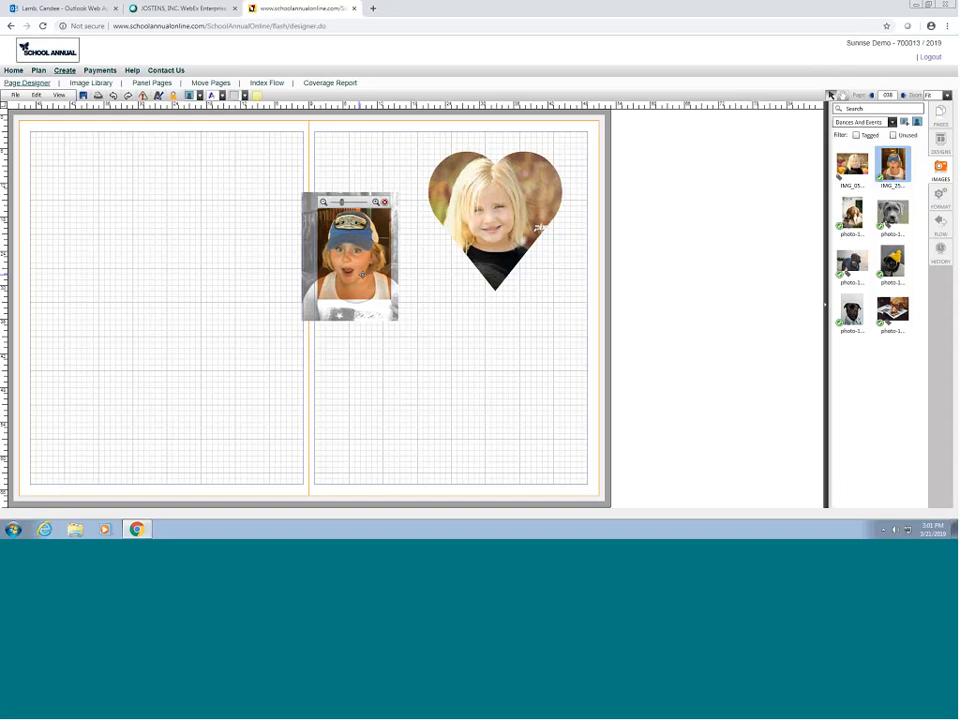
pyautogui.click(461, 315)
pyautogui.click(368, 242)
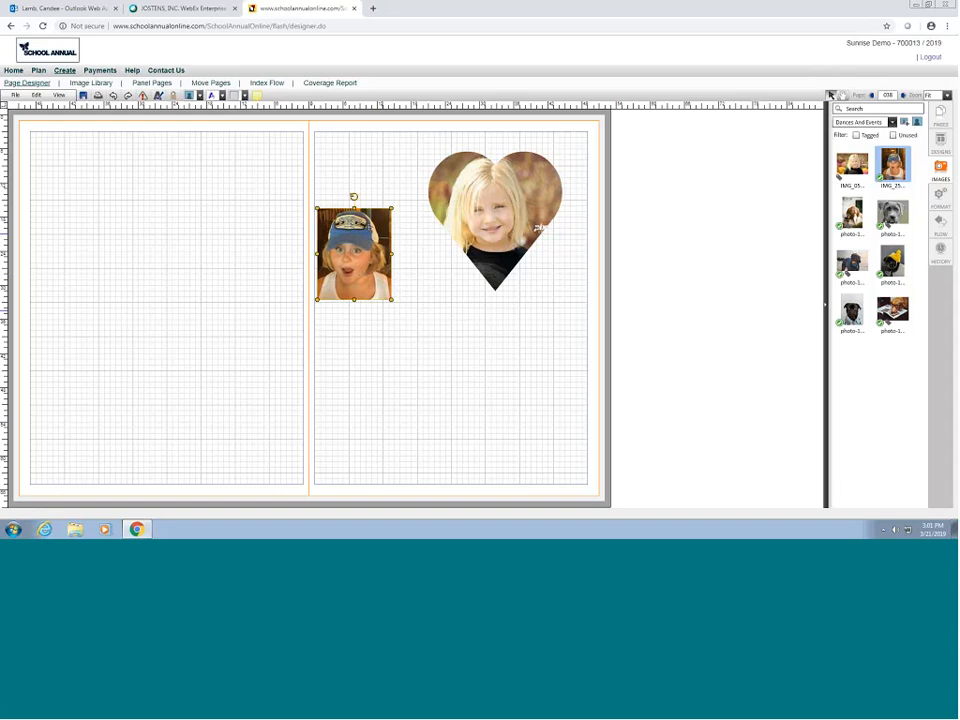
pyautogui.moveTo(368, 242); pyautogui.dragTo(381, 180)
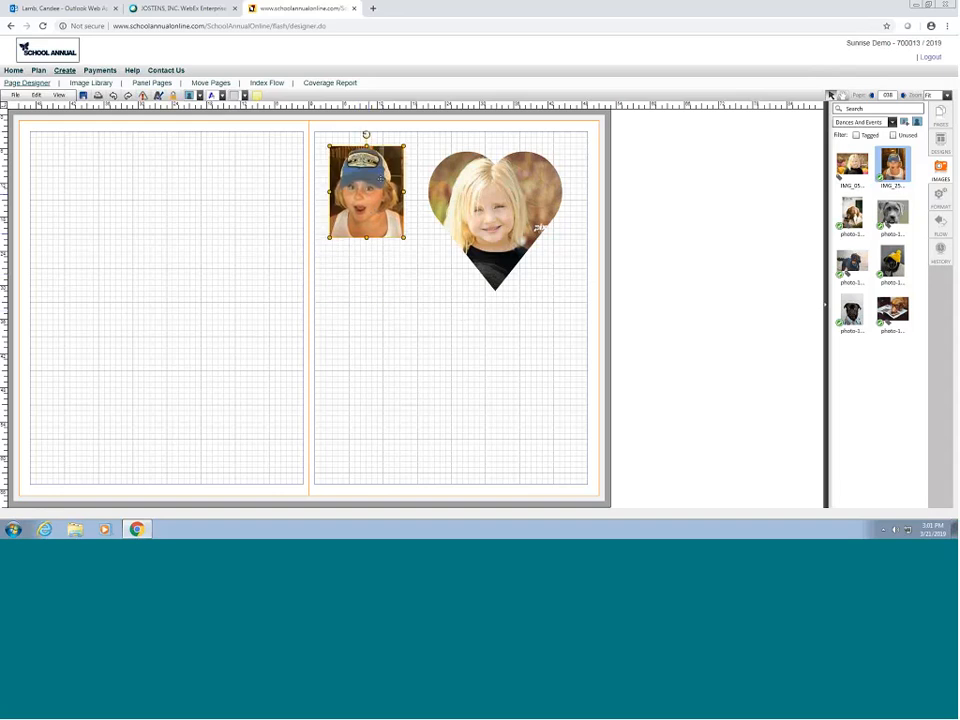
pyautogui.click(399, 313)
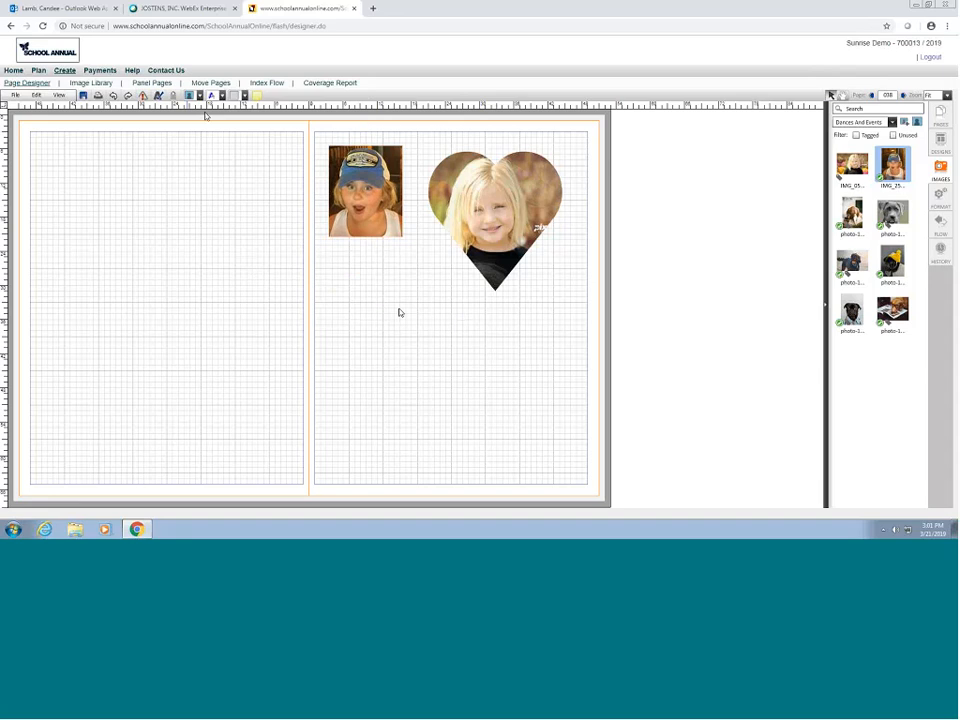
# Step: Add a text box to the middle of page 038 and delete its placeholder text
pyautogui.click(212, 97)
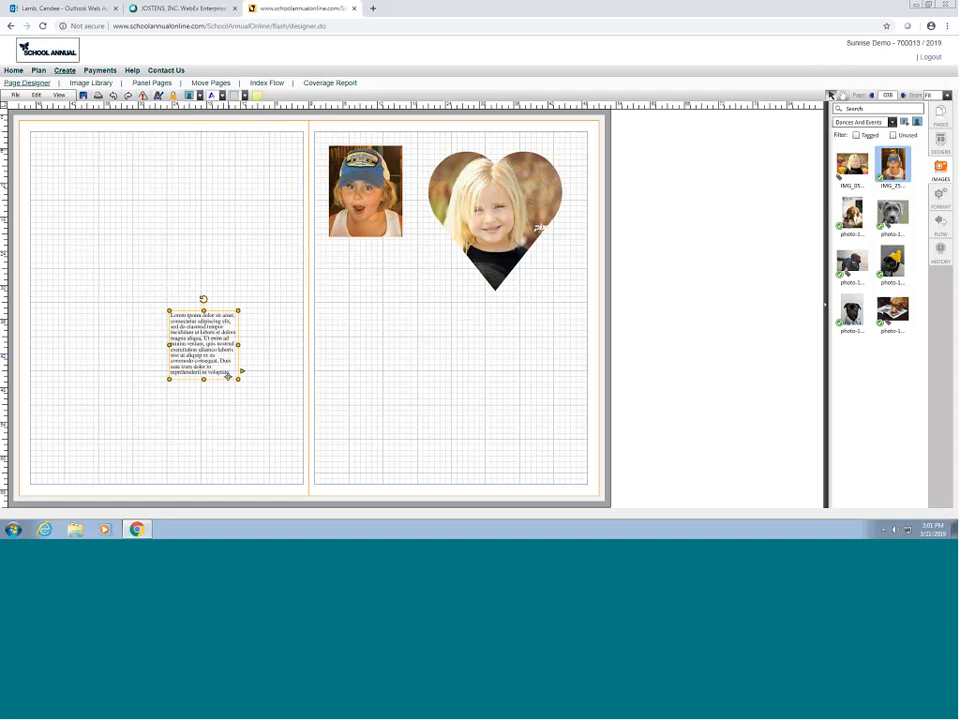
pyautogui.moveTo(228, 376); pyautogui.dragTo(200, 353)
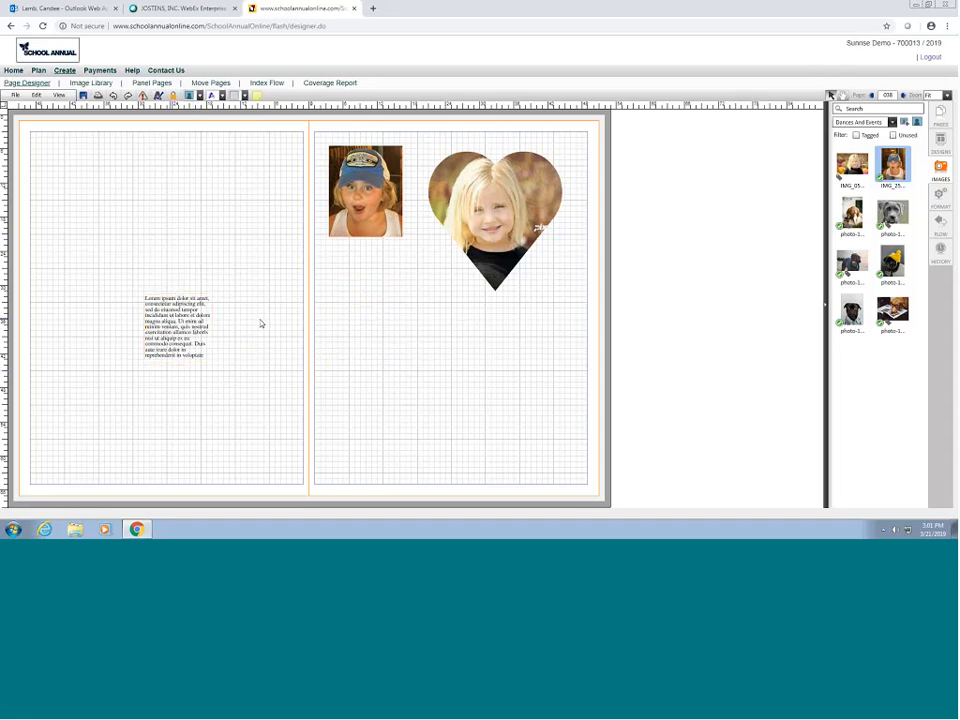
pyautogui.doubleClick(180, 332)
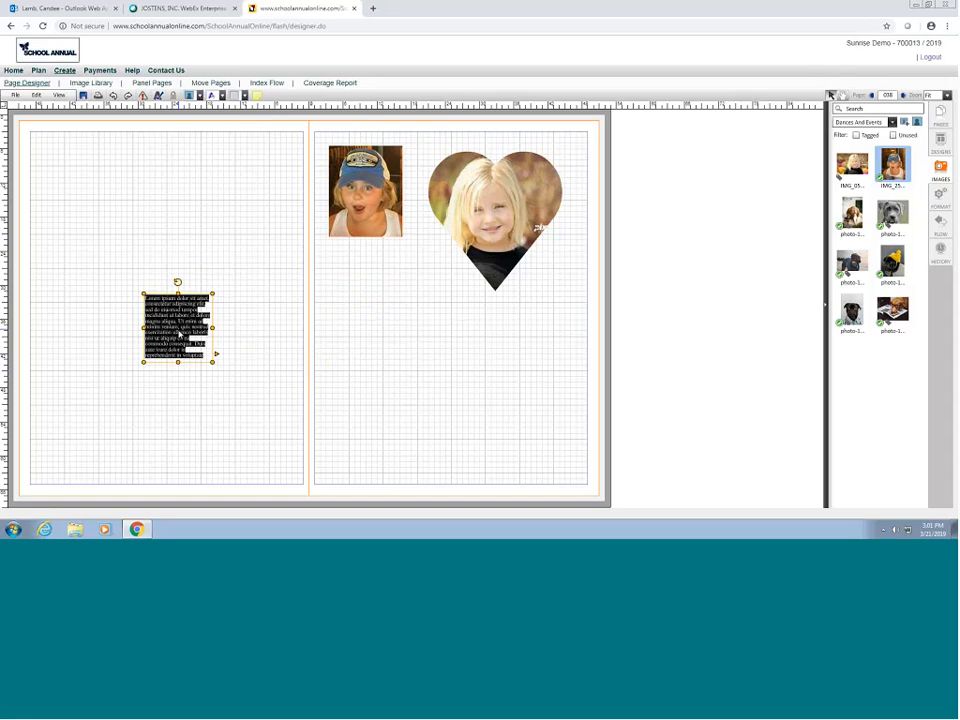
pyautogui.press('BackSpace')
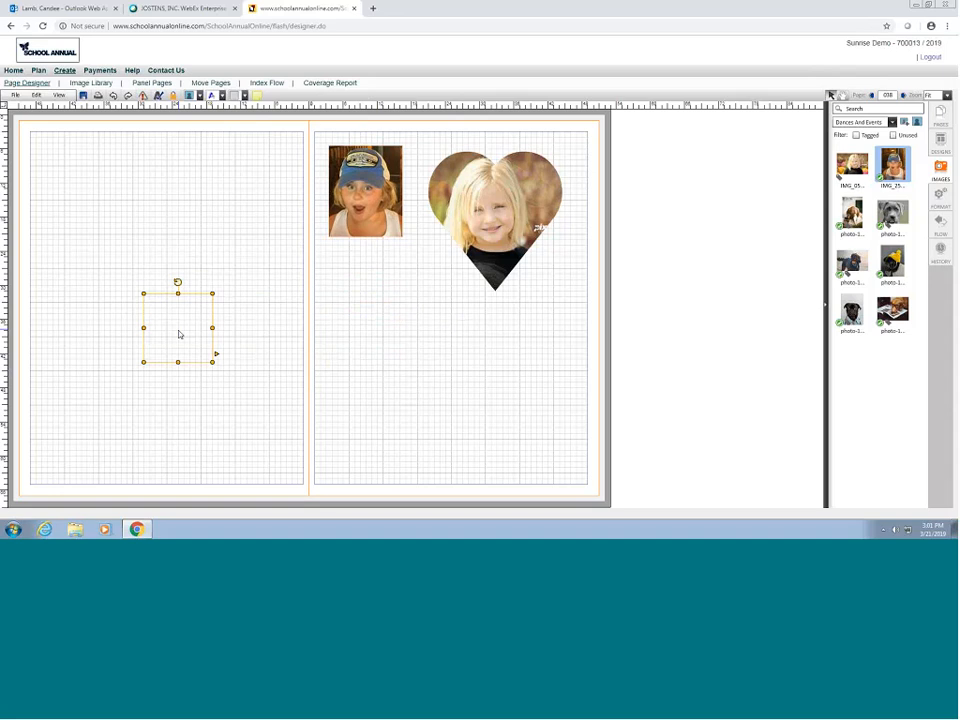
pyautogui.click(179, 334)
# Step: Set the text box's font to HawnHeleOn, size 16, in dark purple
pyautogui.click(946, 200)
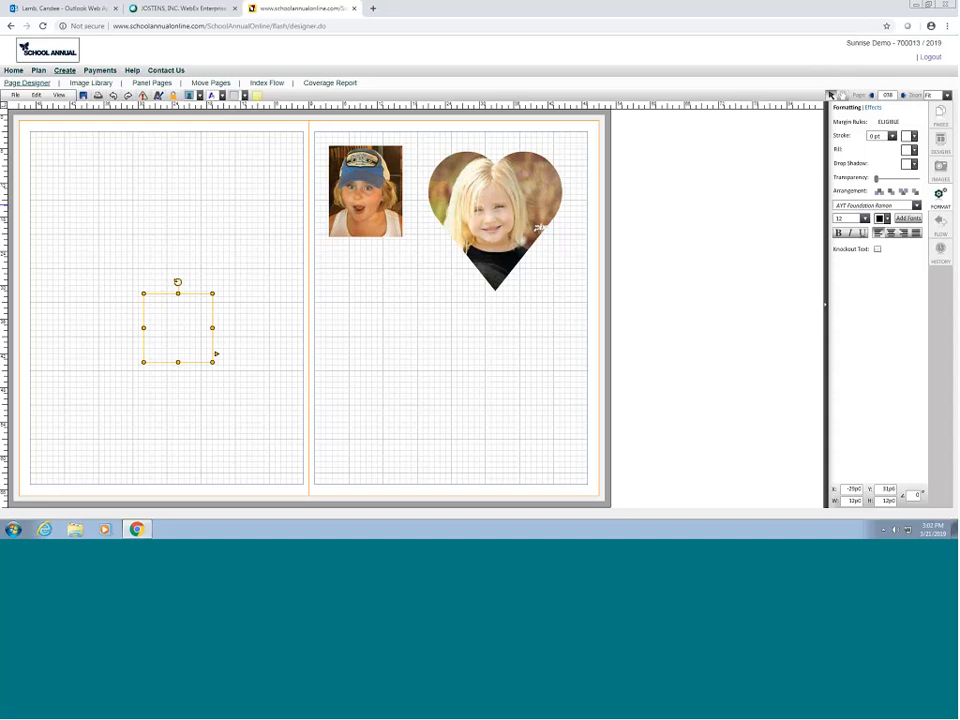
pyautogui.click(916, 206)
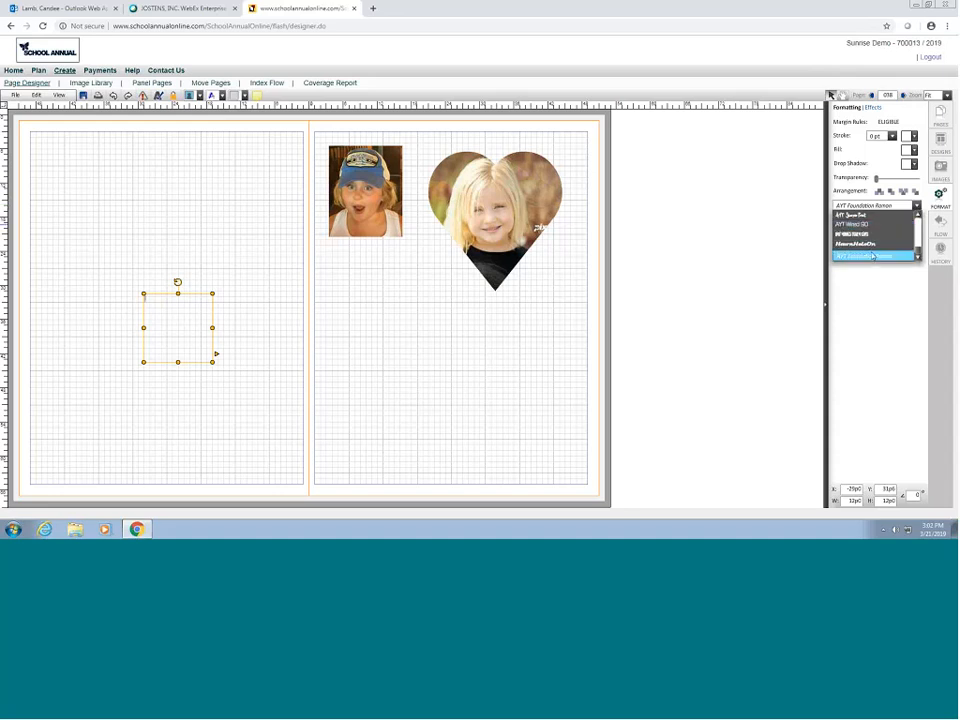
pyautogui.click(873, 256)
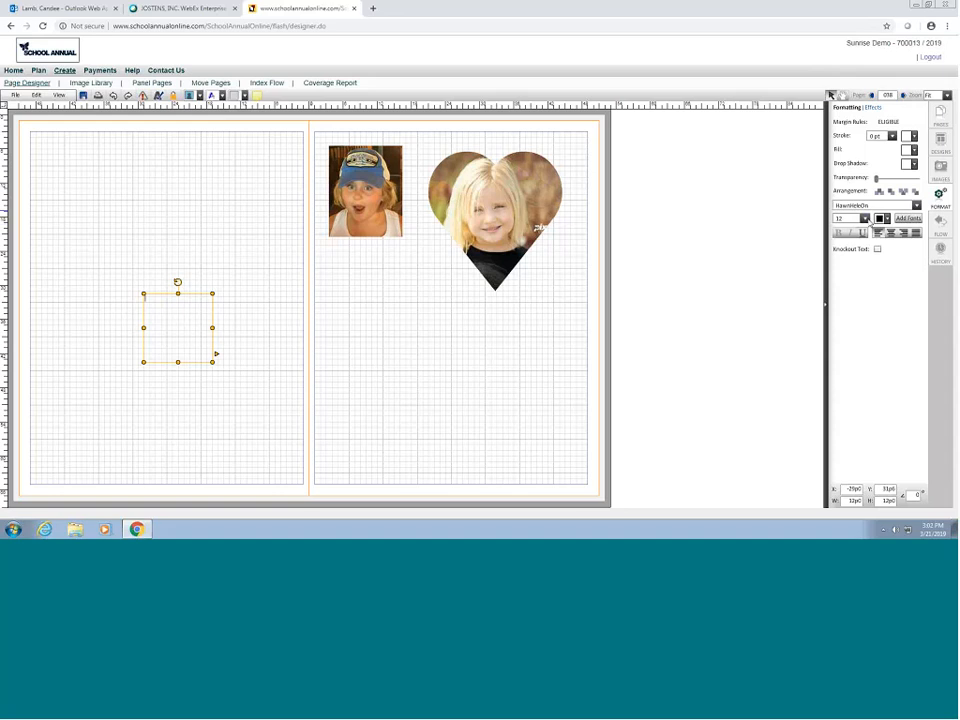
pyautogui.click(865, 219)
pyautogui.click(865, 219)
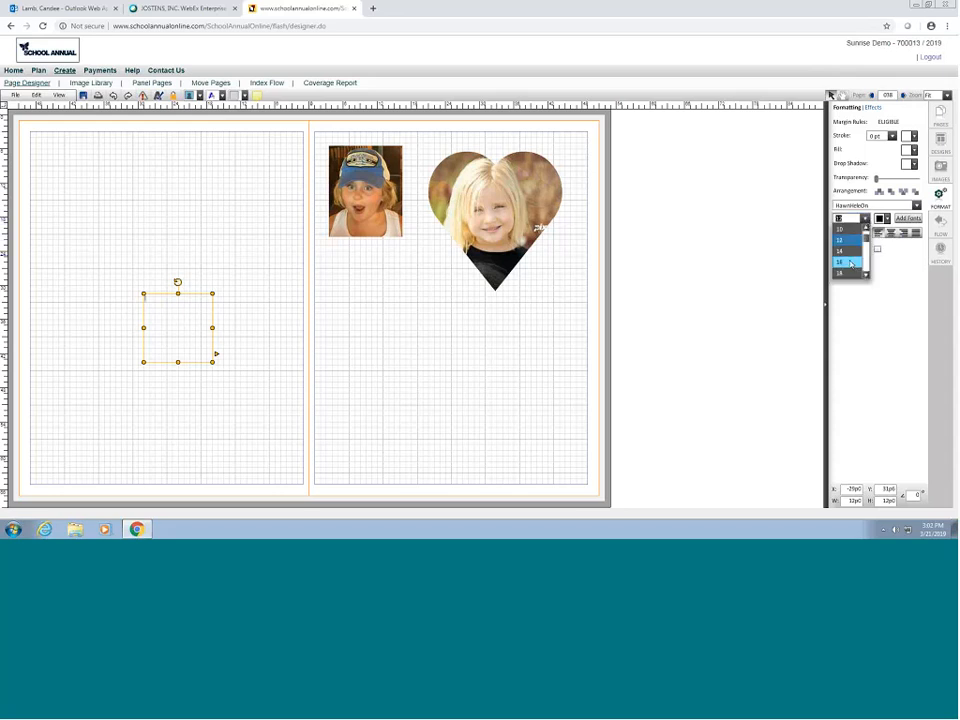
pyautogui.click(850, 262)
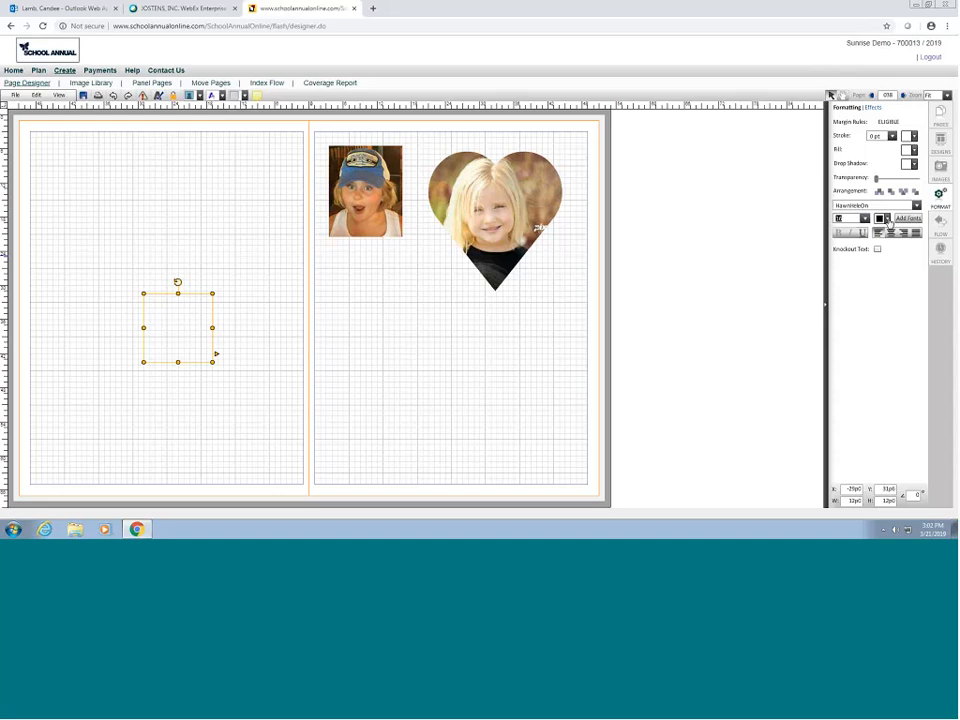
pyautogui.click(886, 219)
pyautogui.click(872, 281)
# Step: Enter "Welcome to our Demo!" in the text box
pyautogui.write('Welcome')
pyautogui.press('BackSpace')
pyautogui.press('BackSpace')
pyautogui.press('BackSpace')
pyautogui.press('BackSpace')
pyautogui.press('BackSpace')
pyautogui.write('lcome')
pyautogui.press('BackSpace')
pyautogui.write('to our Demo!')
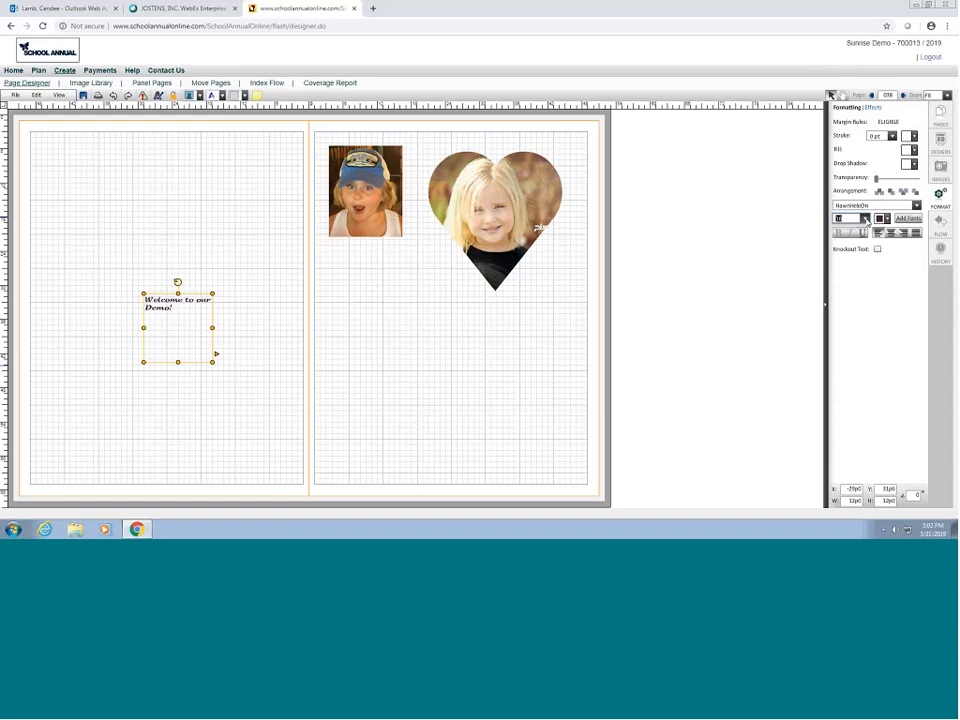
# Step: Increase the welcome text's size to 20 and widen its box to about 24p6
pyautogui.click(865, 218)
pyautogui.click(855, 267)
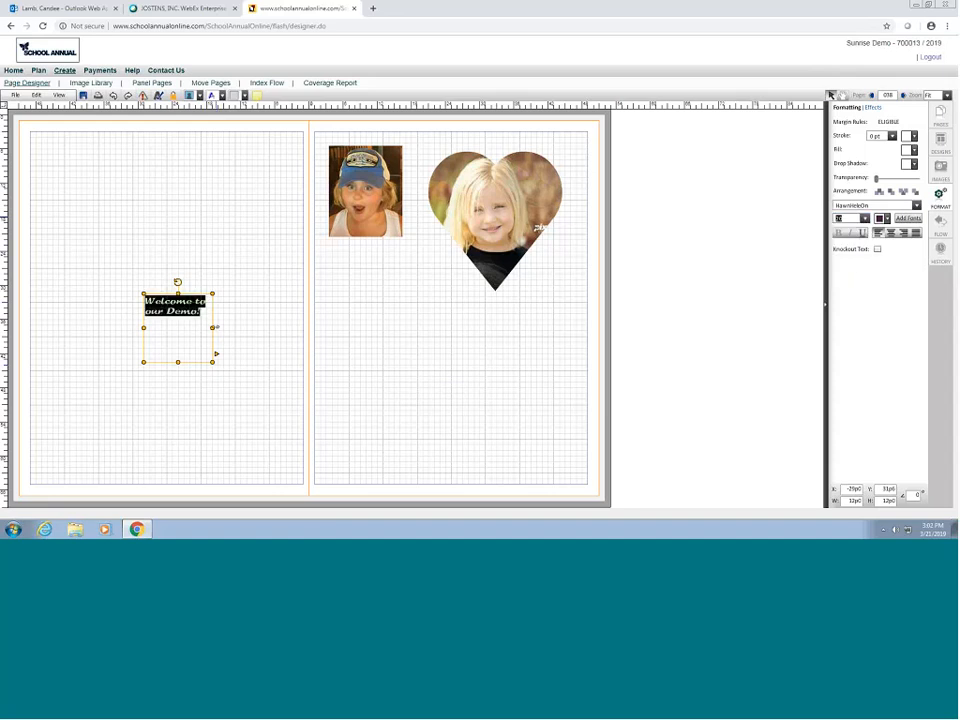
pyautogui.moveTo(214, 327); pyautogui.dragTo(287, 332)
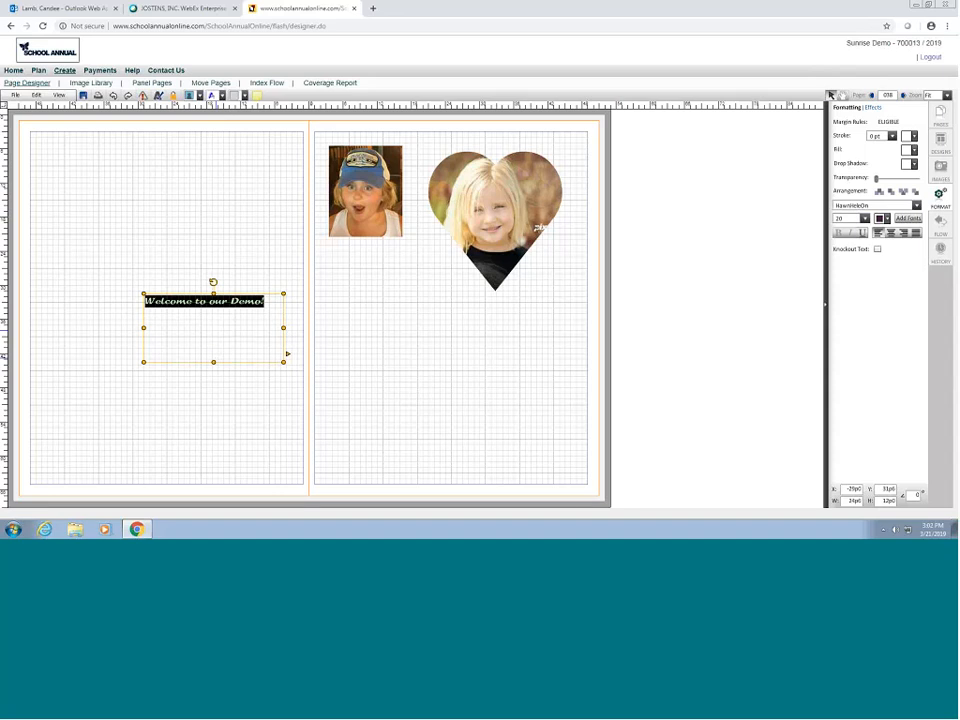
# Step: Try centred and right alignment on the welcome text and return it to left alignment
pyautogui.click(891, 232)
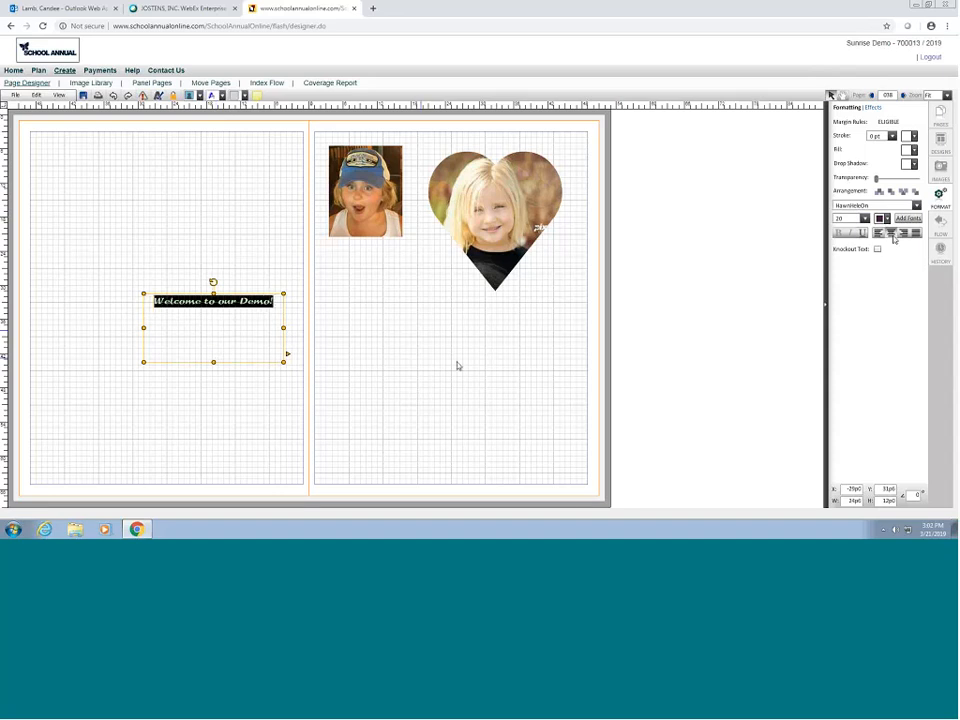
pyautogui.click(904, 233)
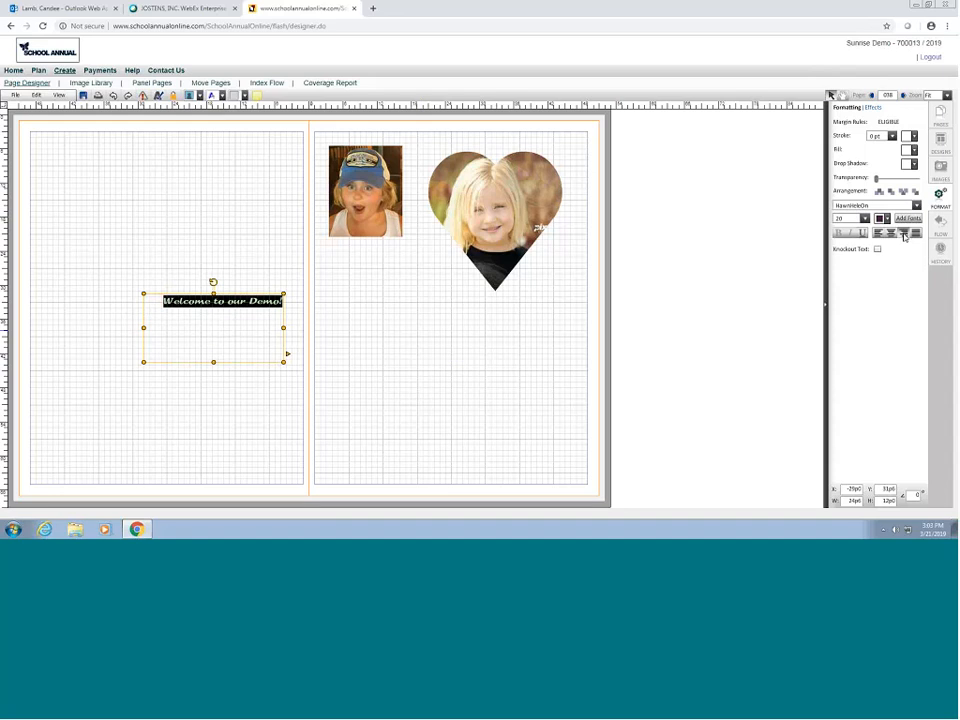
pyautogui.click(878, 232)
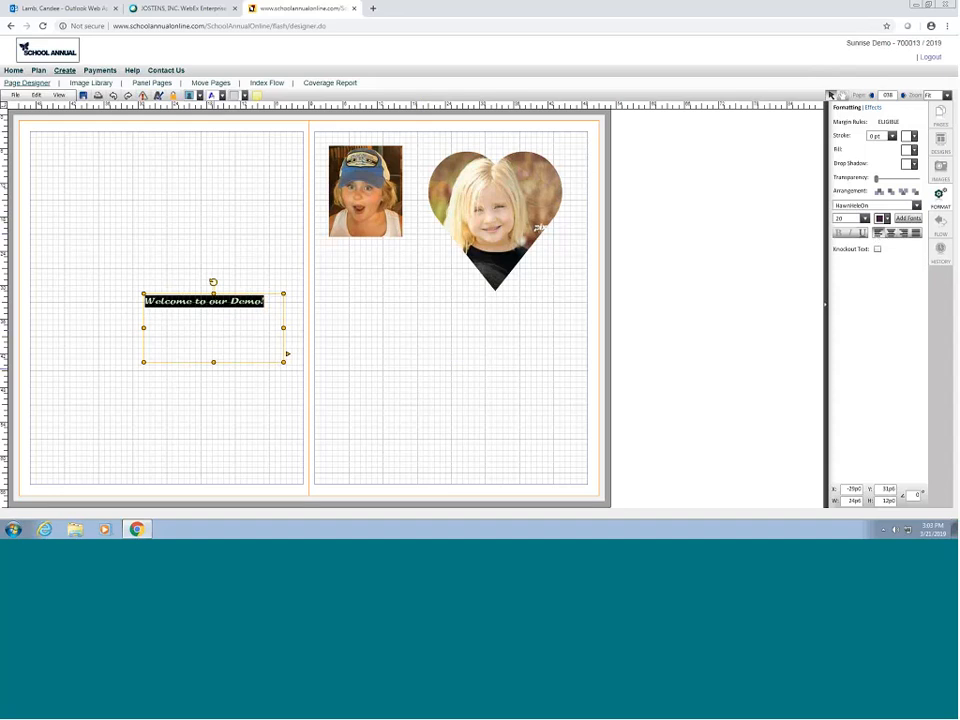
# Step: Shorten the text box to about 4p6 high with centred text and move it to the upper part of page 038
pyautogui.moveTo(213, 361); pyautogui.dragTo(211, 321)
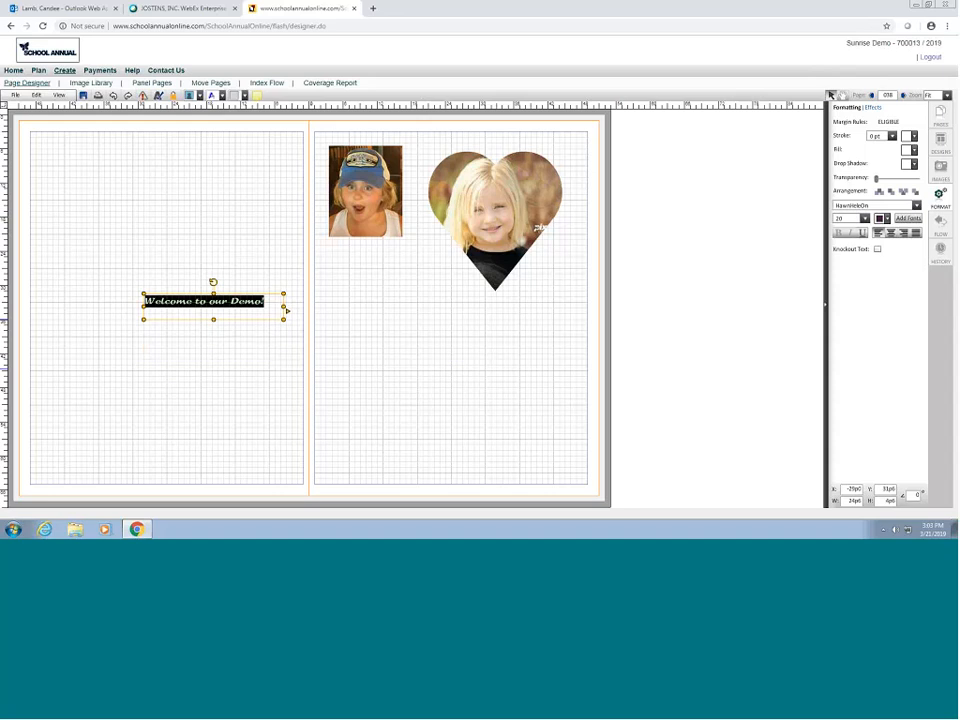
pyautogui.click(891, 232)
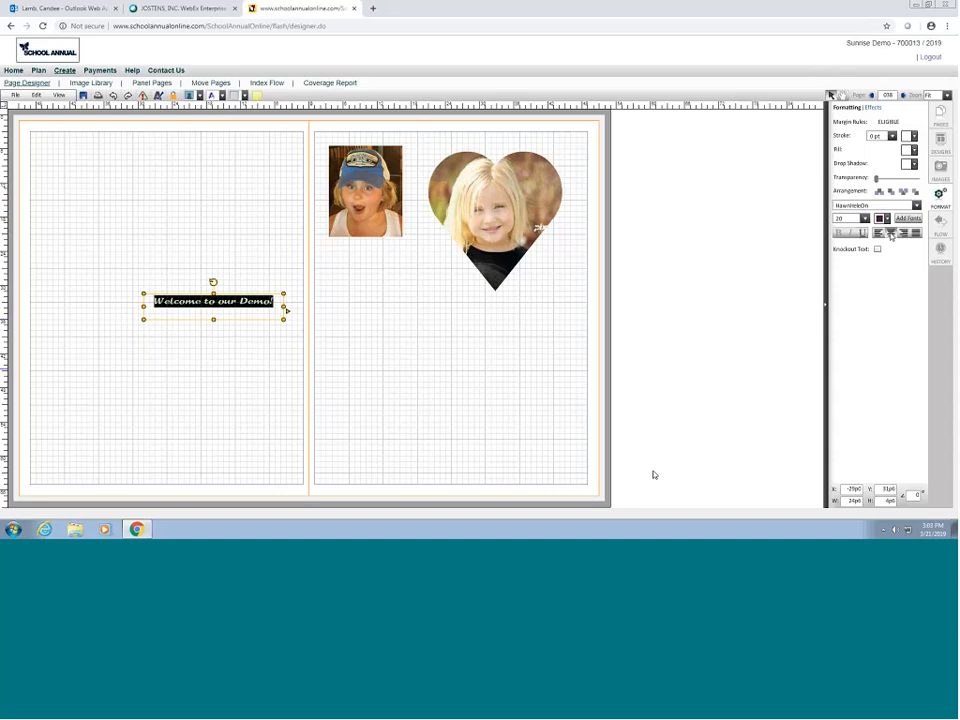
pyautogui.moveTo(188, 298); pyautogui.dragTo(120, 190)
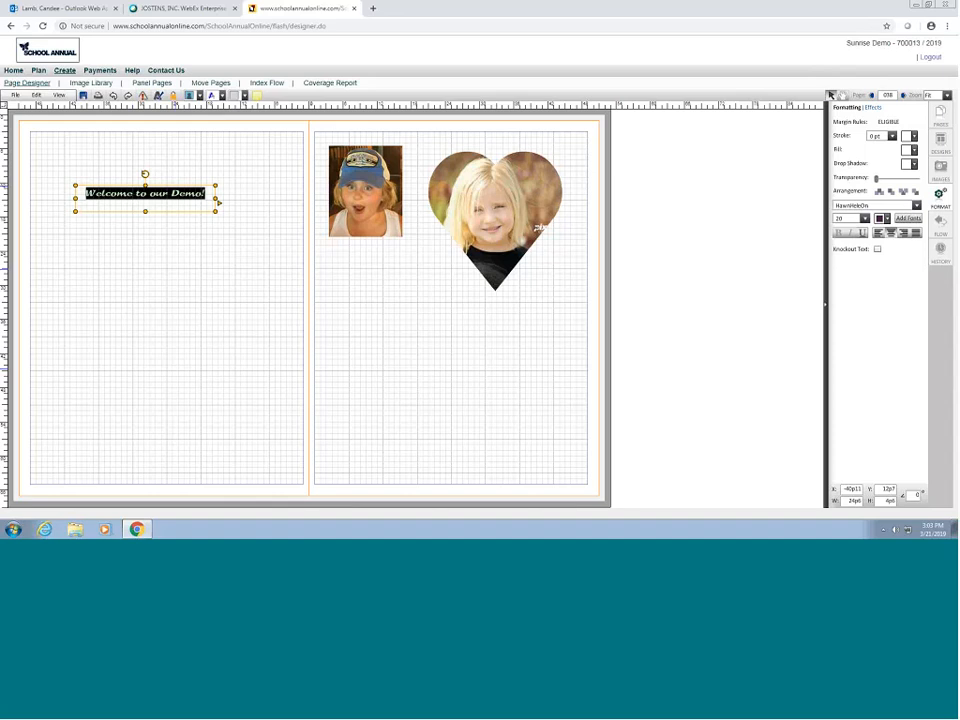
pyautogui.click(176, 236)
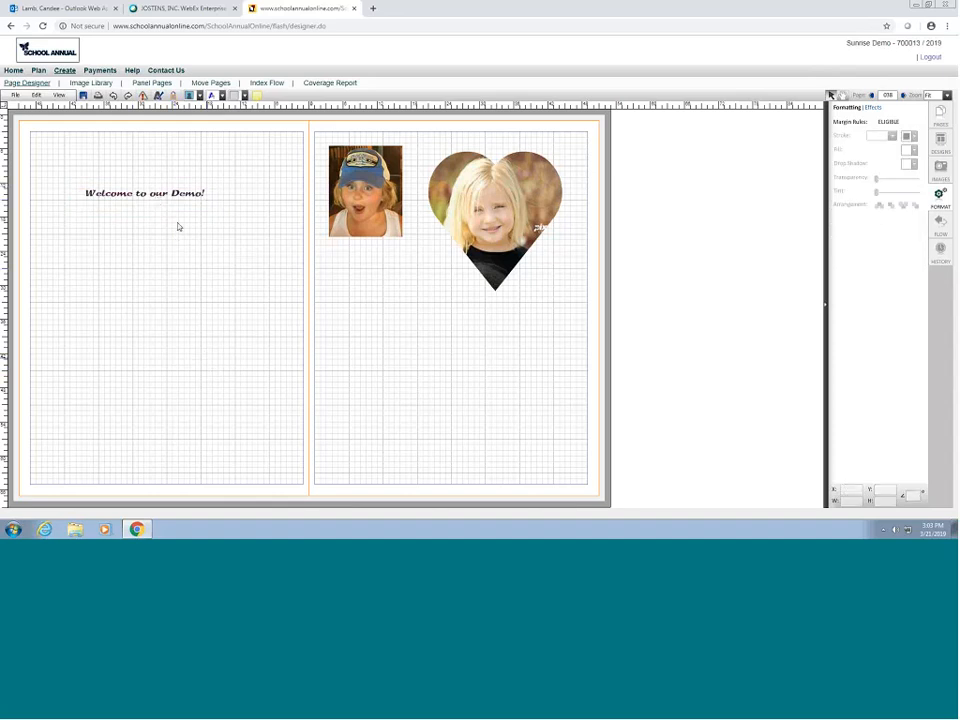
# Step: Give the welcome text box a 3 pt stroke in purple from the Earthwise palette and deselect it to view the border
pyautogui.click(178, 199)
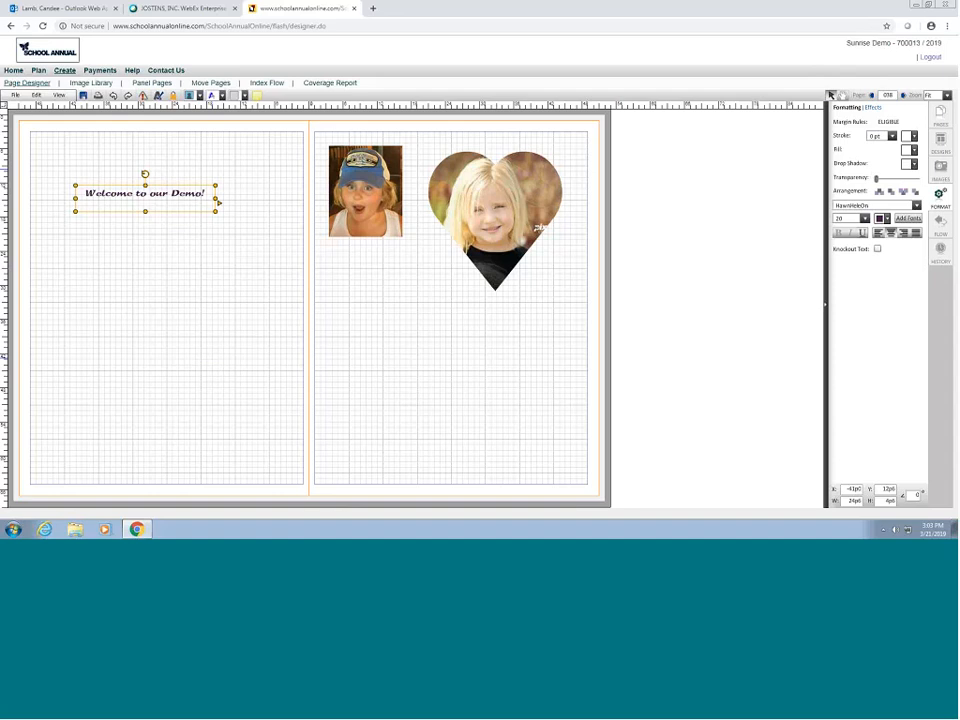
pyautogui.click(882, 136)
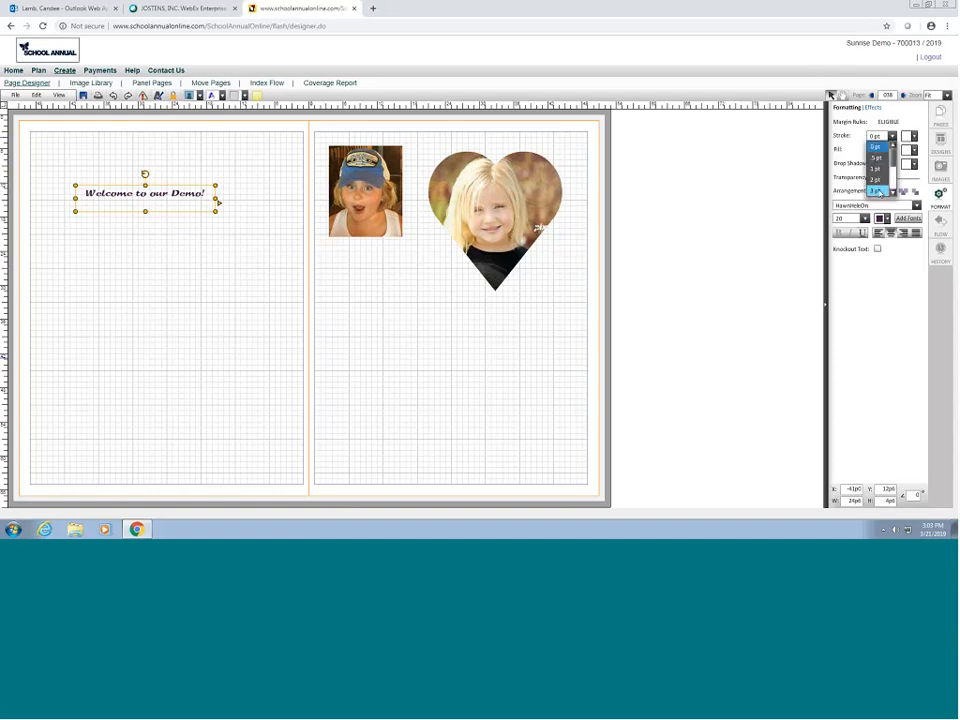
pyautogui.click(876, 190)
pyautogui.click(913, 138)
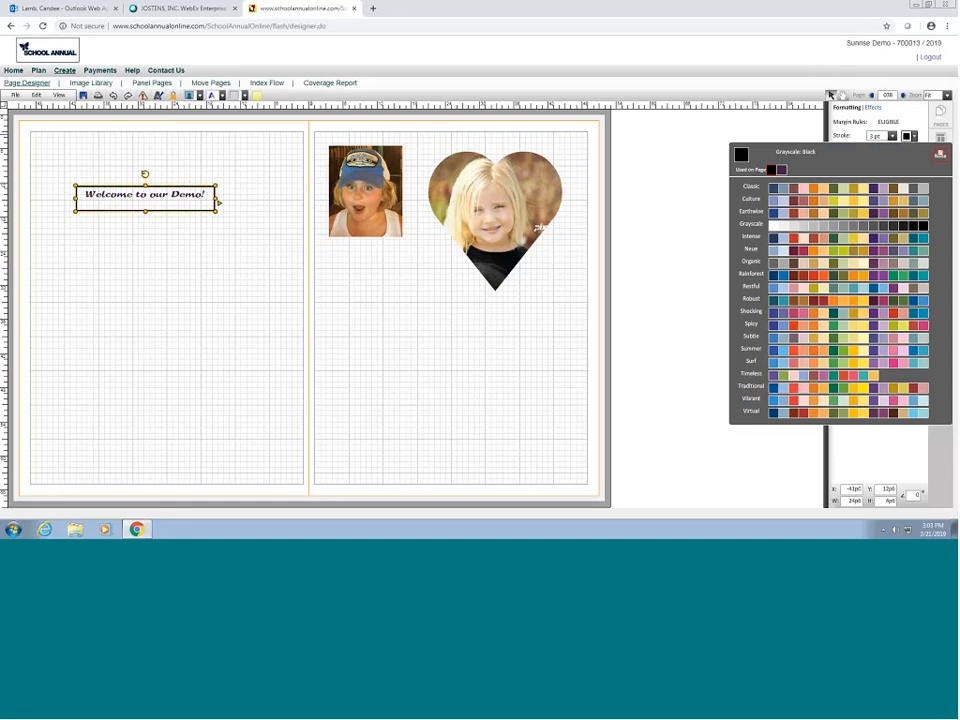
pyautogui.click(887, 214)
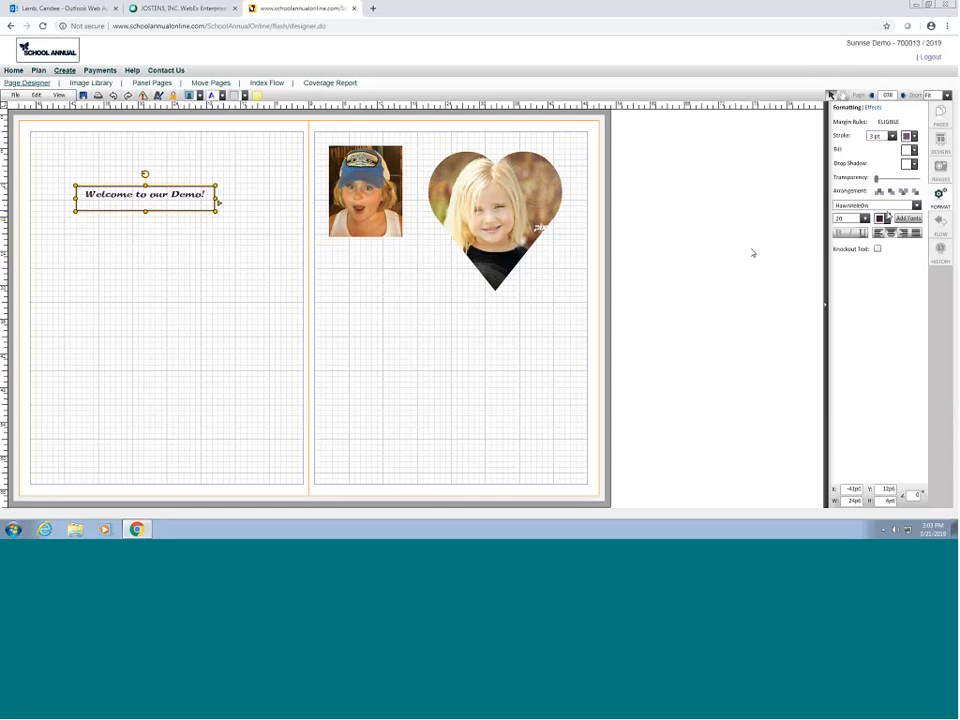
pyautogui.click(291, 358)
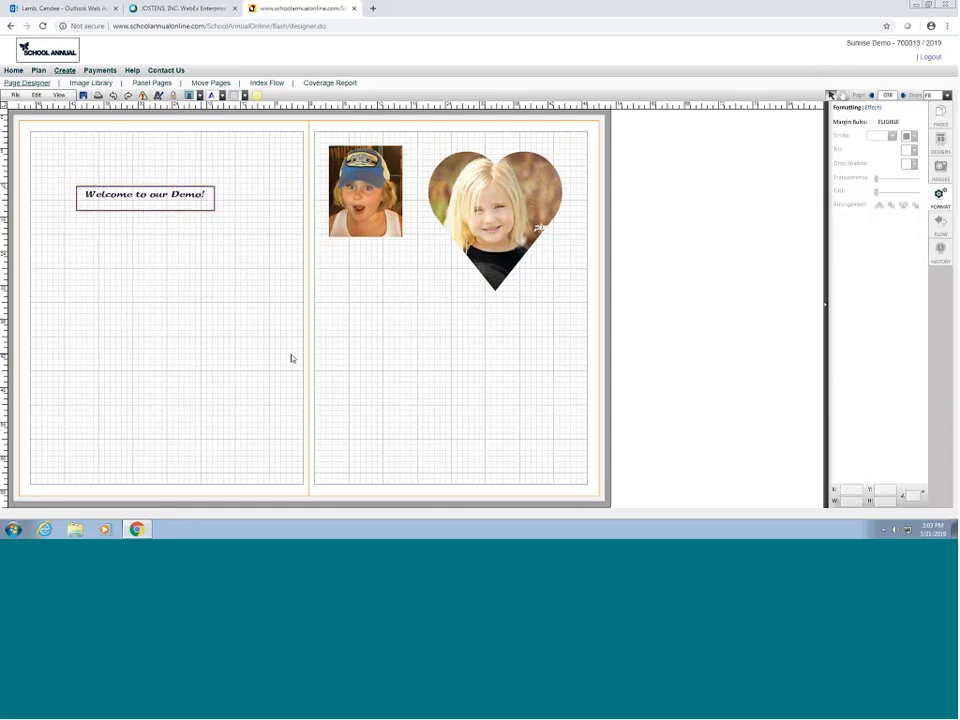
# Step: Try a light tan fill on the welcome text box and remove the fill again
pyautogui.click(202, 200)
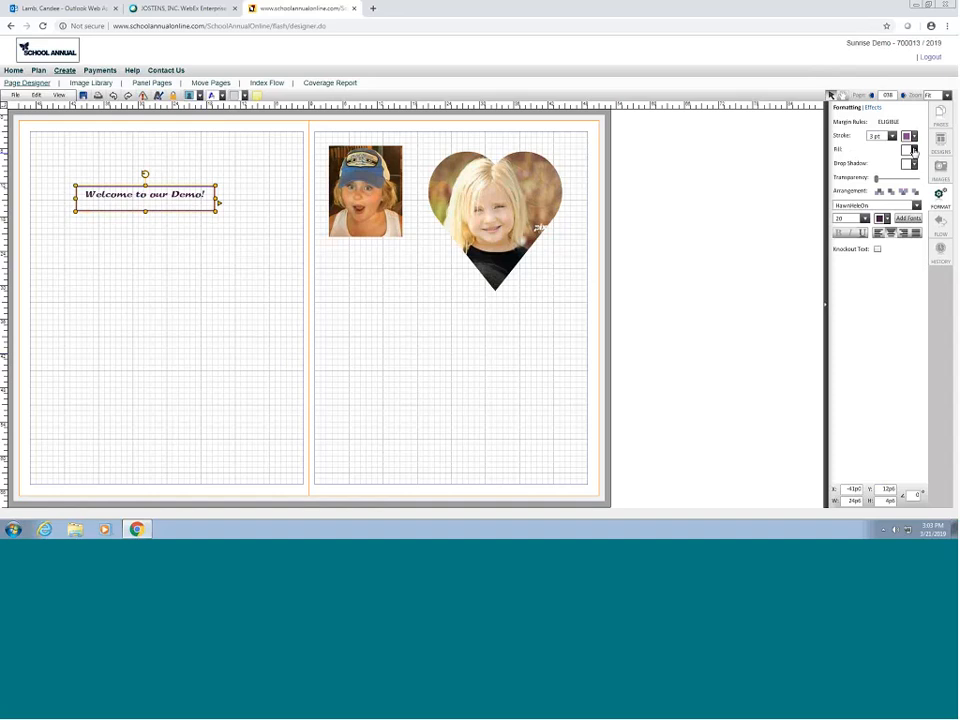
pyautogui.click(912, 149)
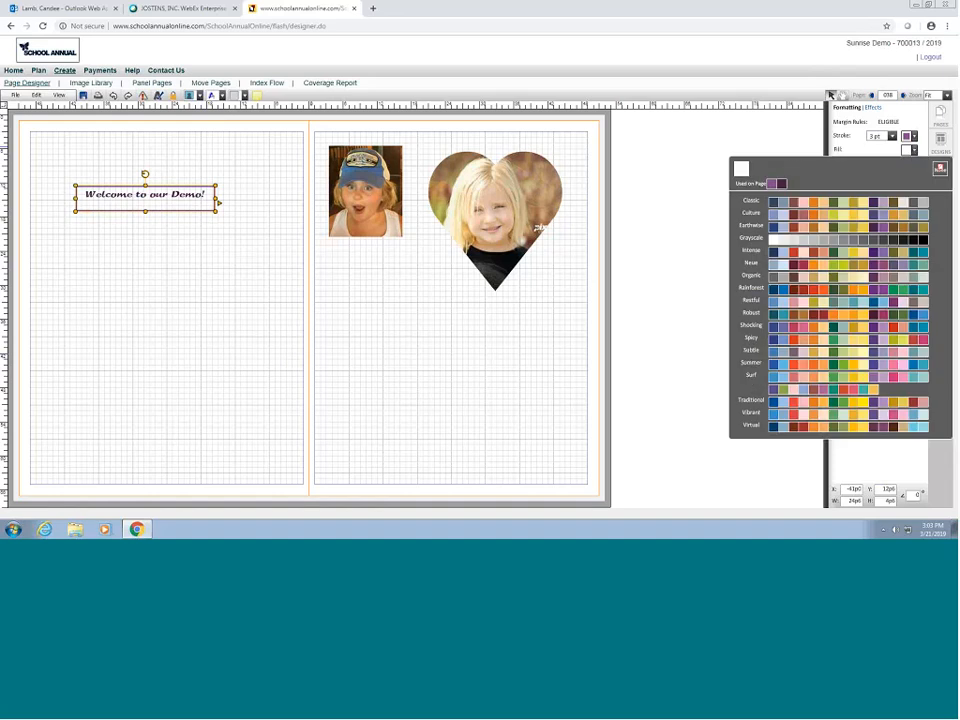
pyautogui.click(824, 277)
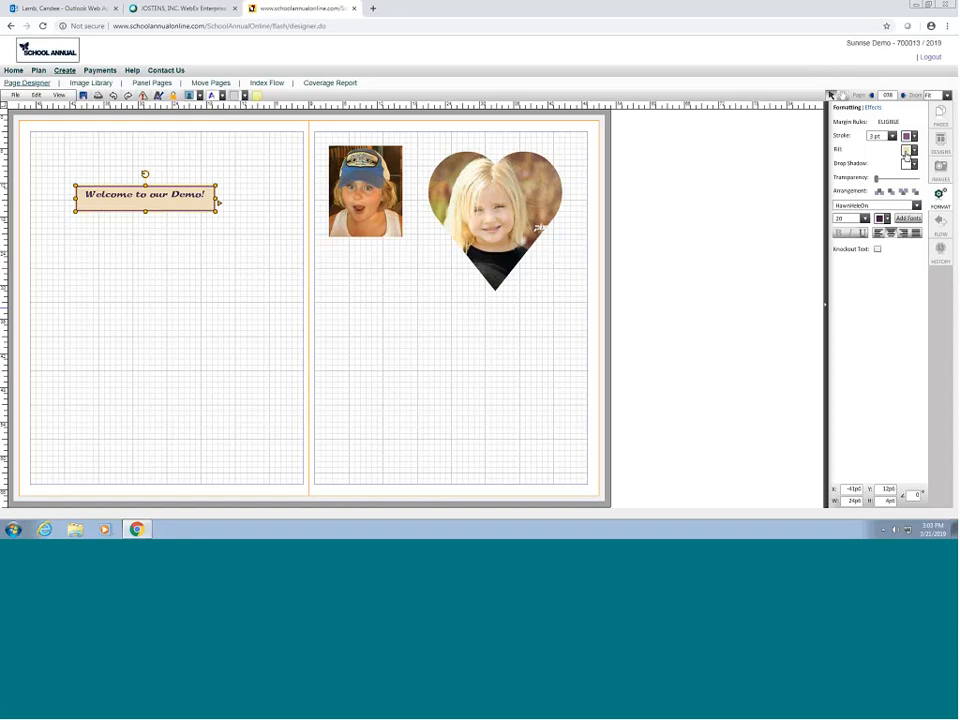
pyautogui.click(906, 154)
pyautogui.click(941, 172)
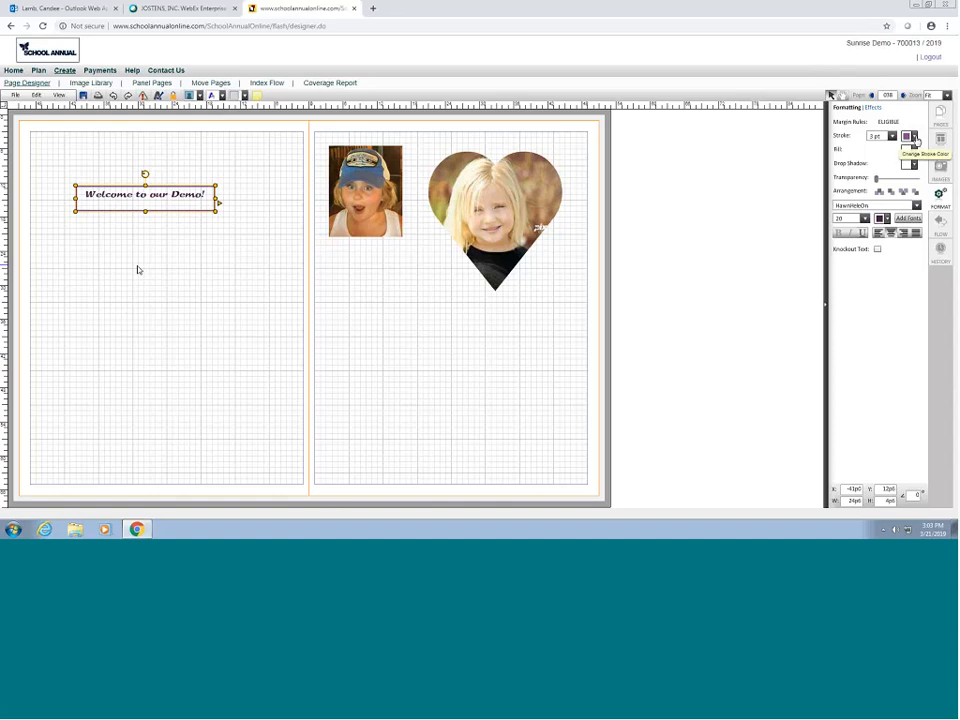
# Step: Remove the purple stroke colour from the welcome text box and deselect it to view the plain text
pyautogui.click(914, 139)
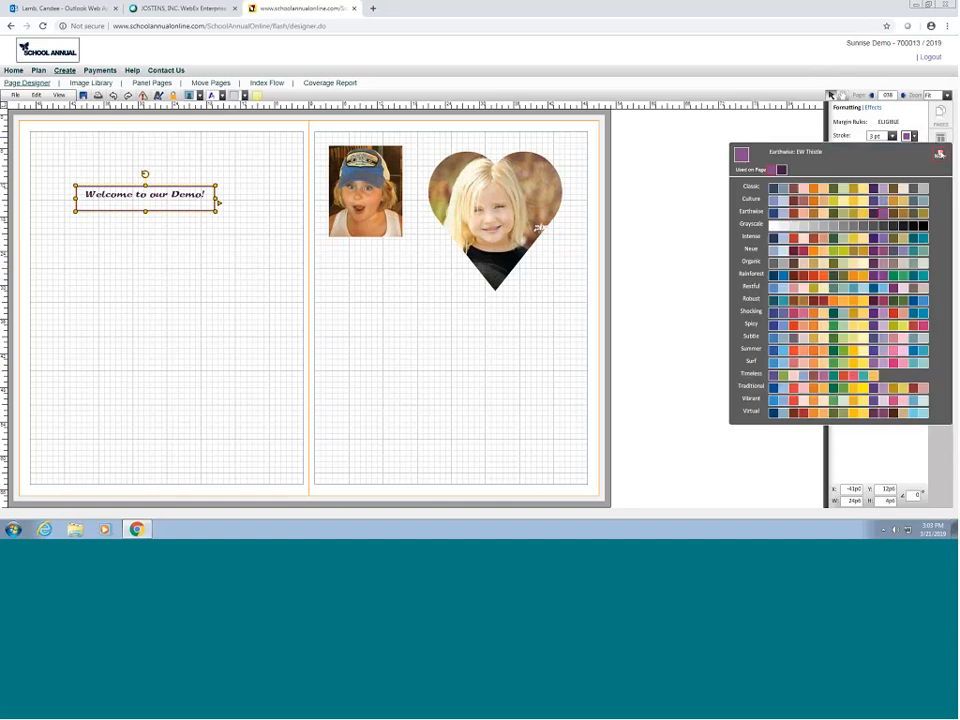
pyautogui.click(940, 155)
pyautogui.click(161, 223)
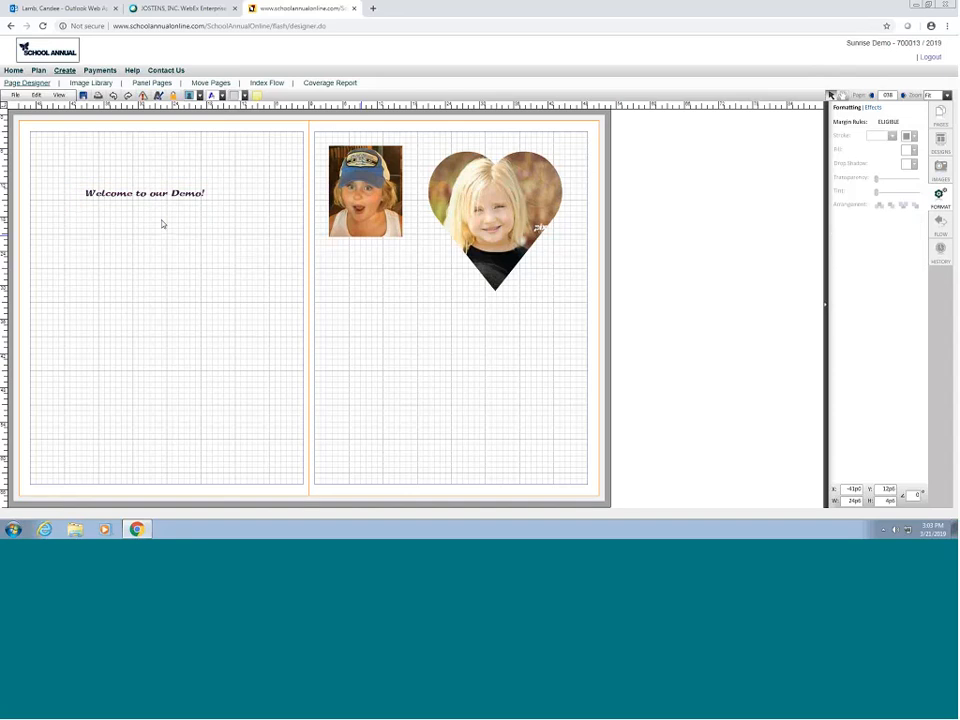
# Step: Give the welcome text a black drop shadow at a 30-degree angle with increased distance and strength, and deselect it
pyautogui.click(167, 198)
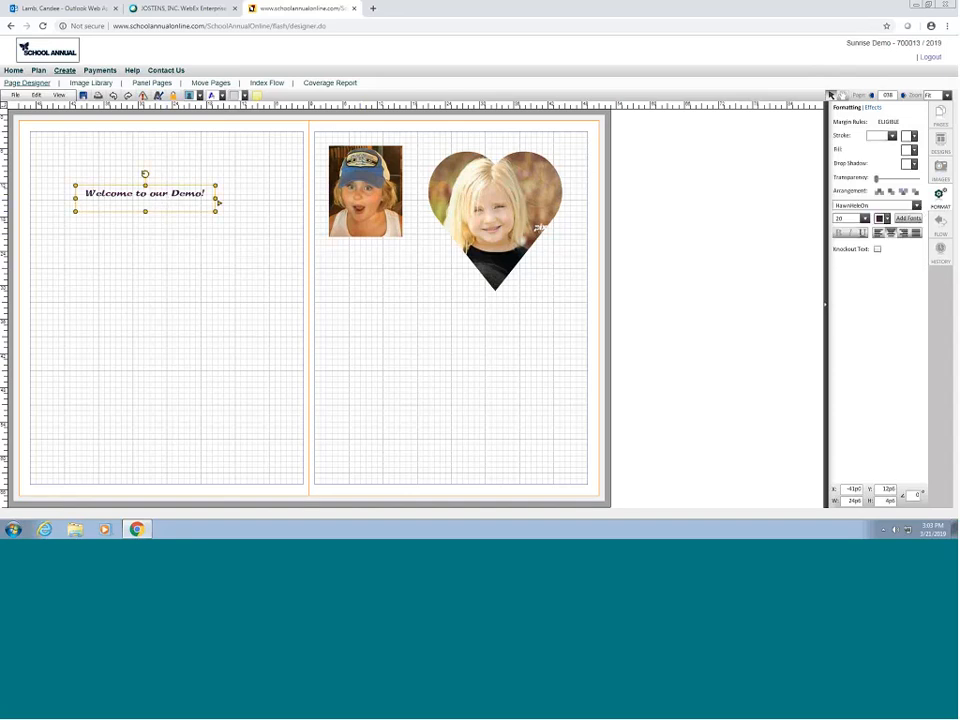
pyautogui.click(873, 108)
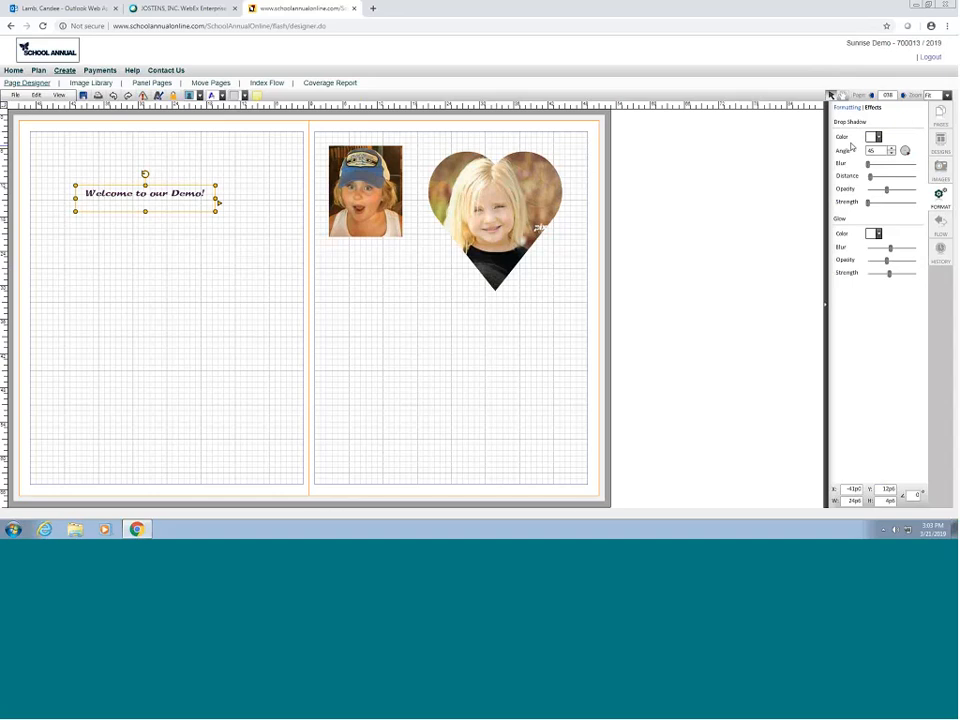
pyautogui.click(875, 137)
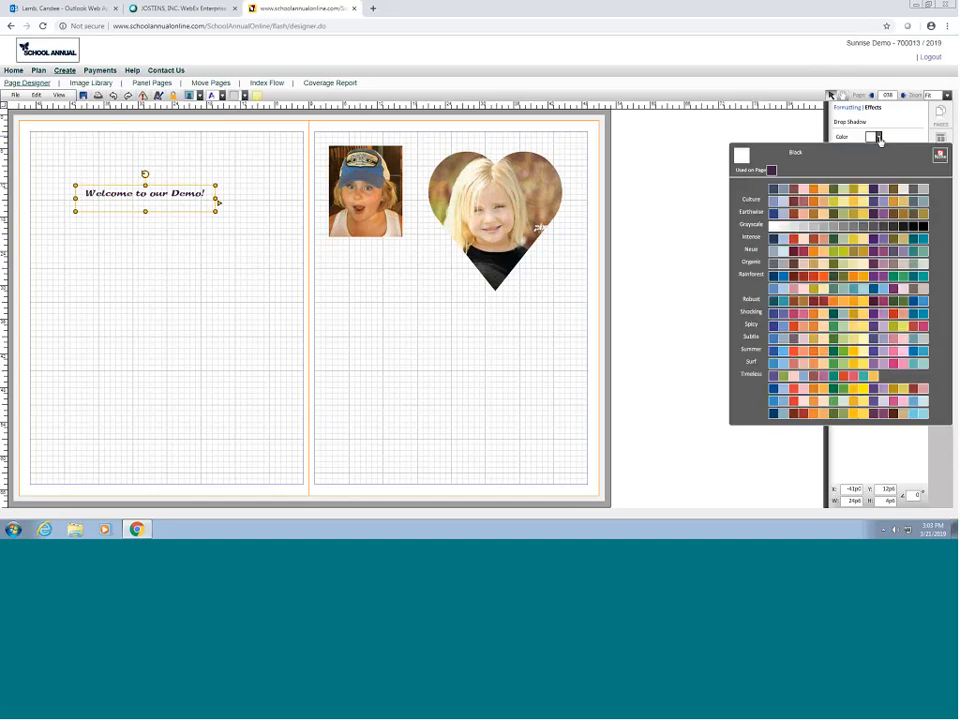
pyautogui.click(911, 226)
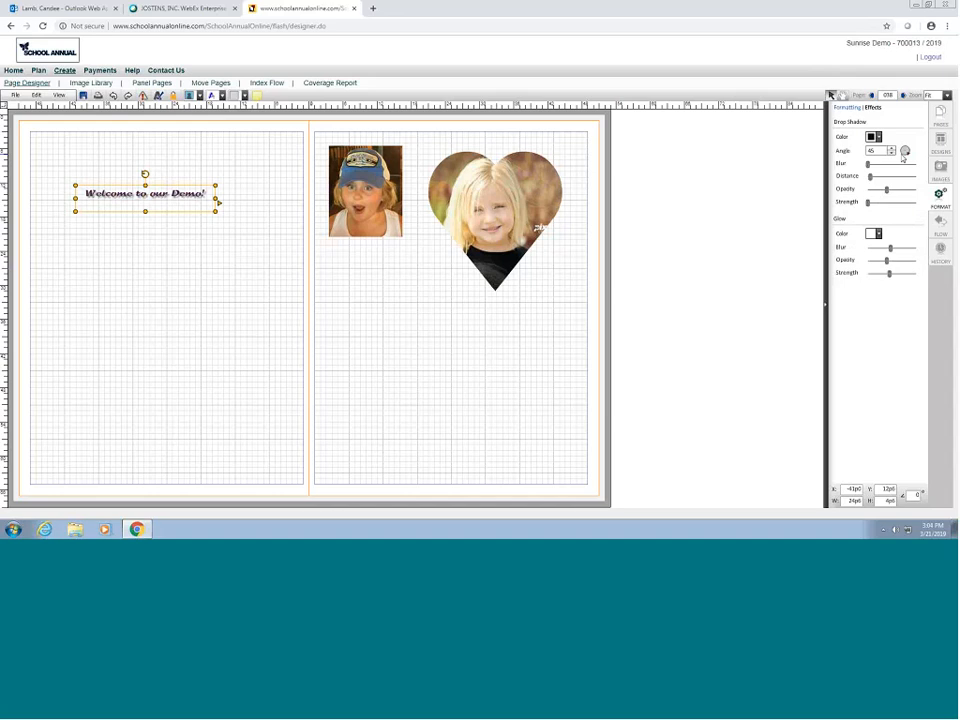
pyautogui.moveTo(903, 157); pyautogui.dragTo(955, 209)
pyautogui.moveTo(870, 176); pyautogui.dragTo(875, 202)
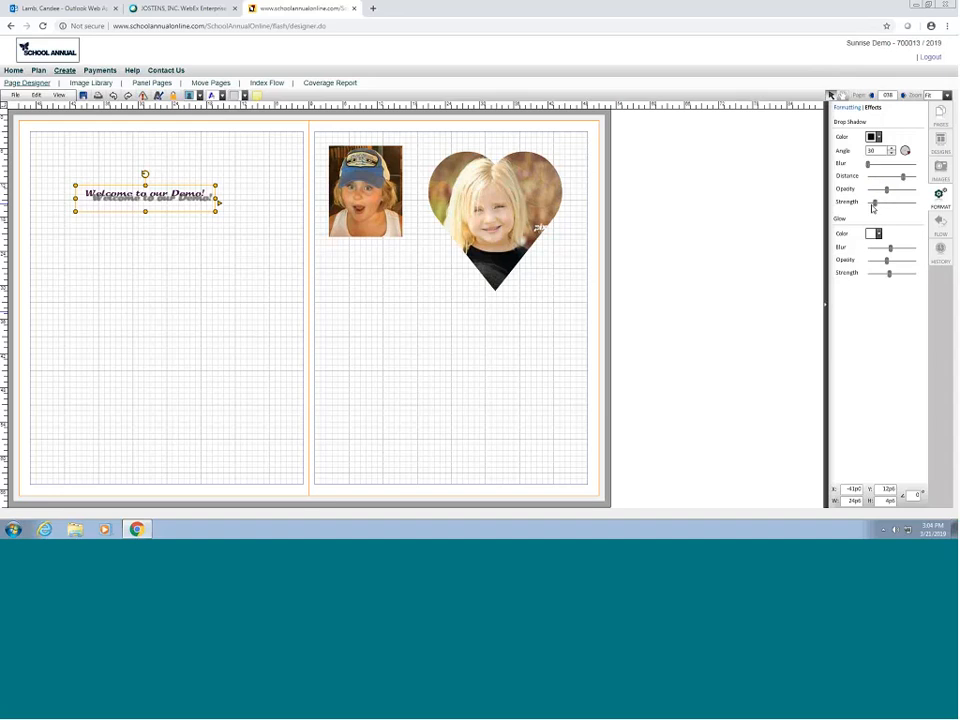
pyautogui.click(754, 261)
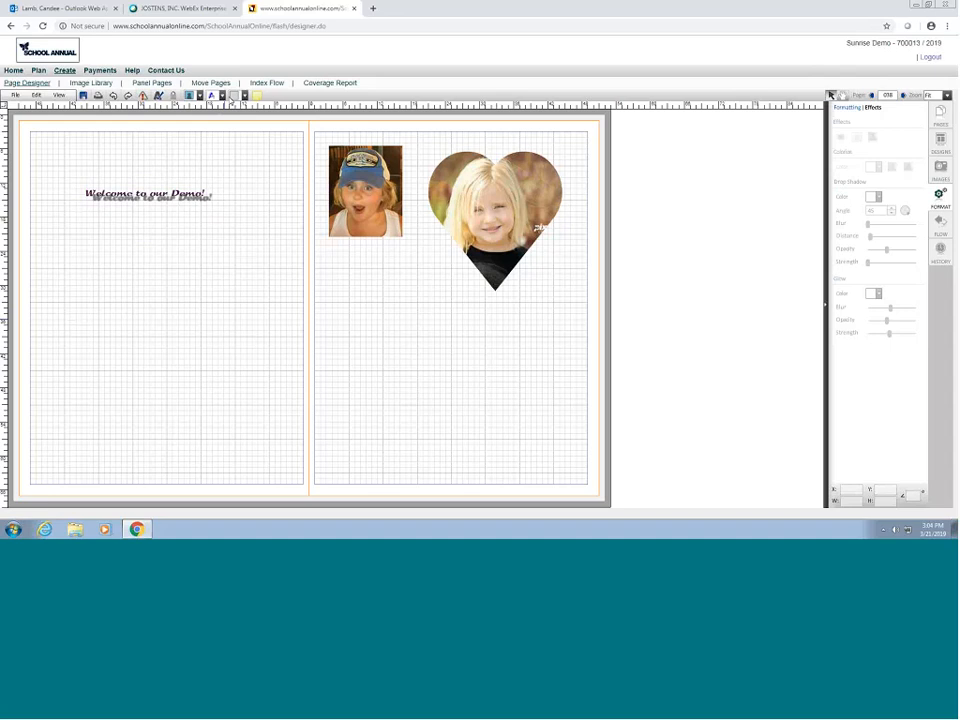
# Step: Place a rectangle on page 038, fill it with light violet from the Culture palette, and make it the page background
pyautogui.click(235, 96)
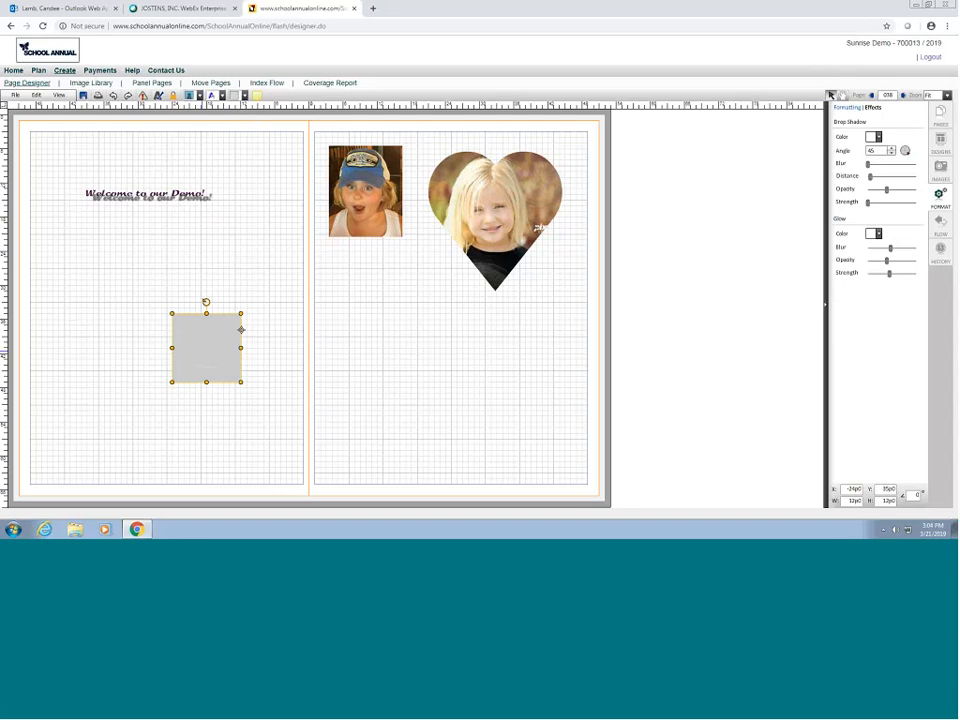
pyautogui.click(939, 195)
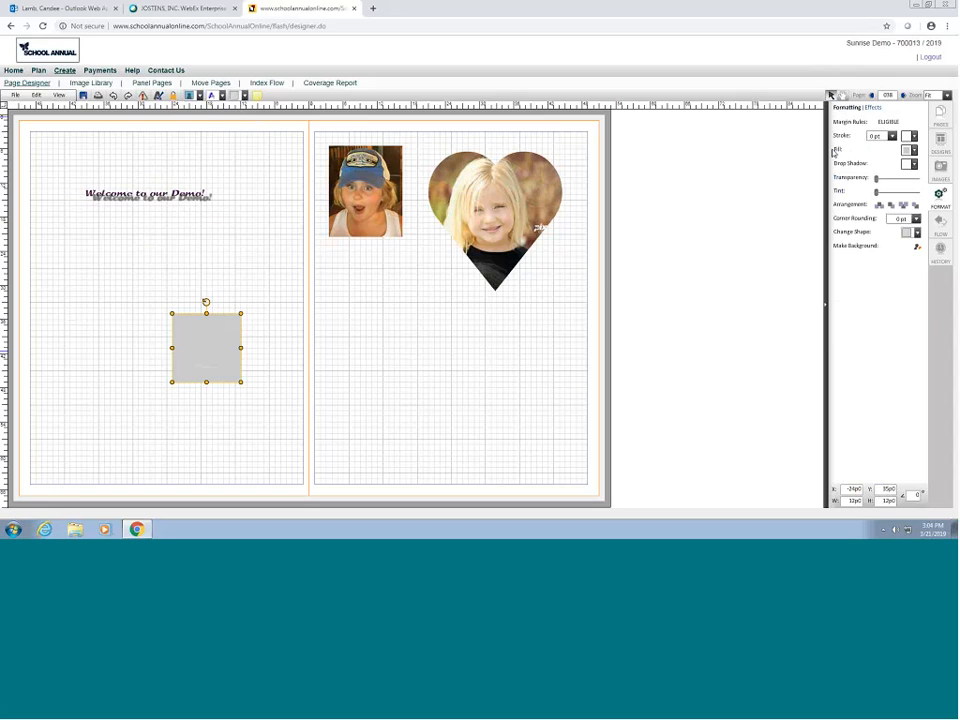
pyautogui.click(913, 151)
pyautogui.click(886, 217)
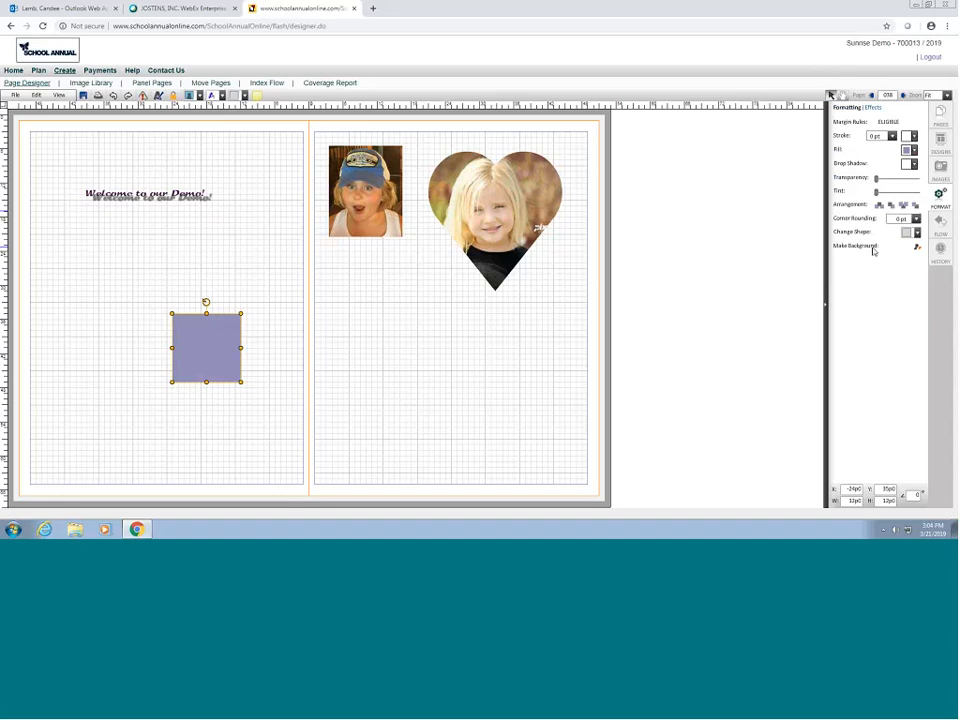
pyautogui.click(916, 249)
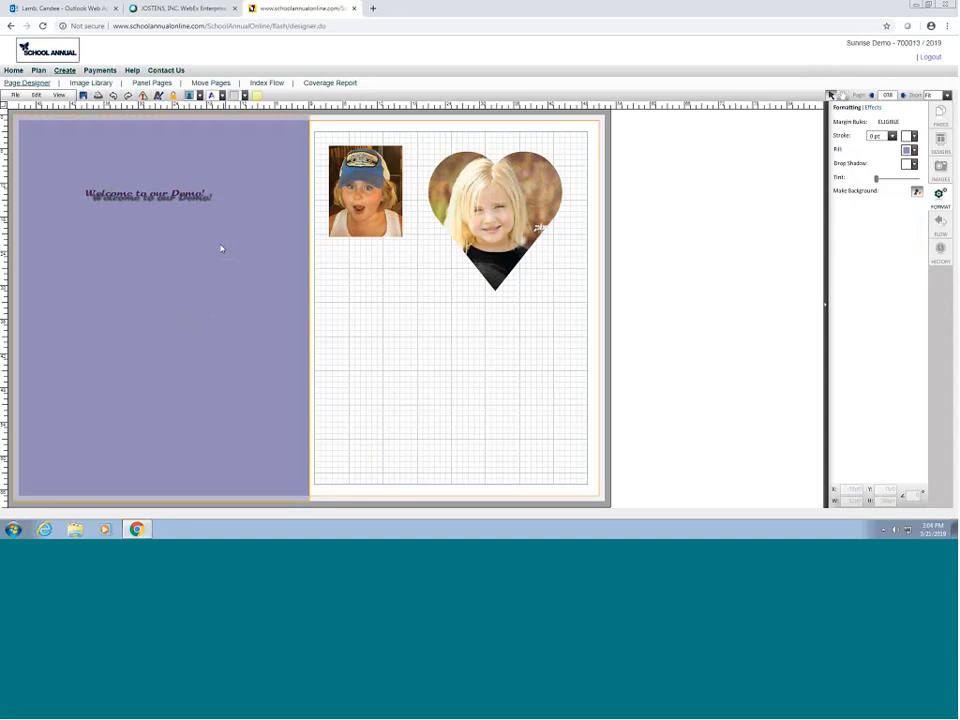
# Step: Remove the black drop shadow from the welcome text
pyautogui.click(150, 193)
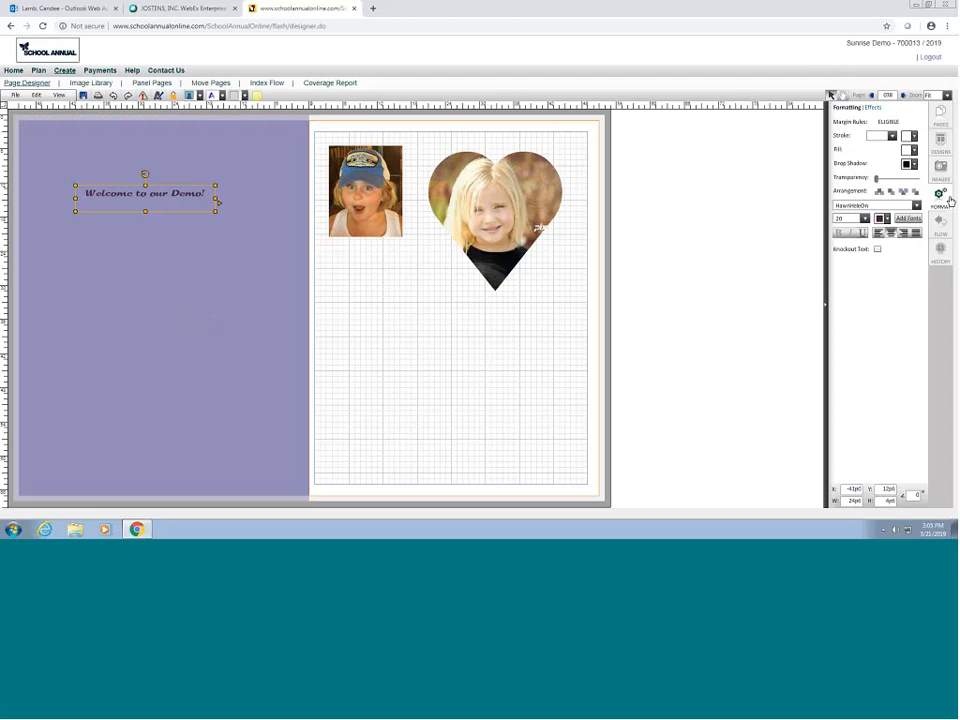
pyautogui.click(873, 107)
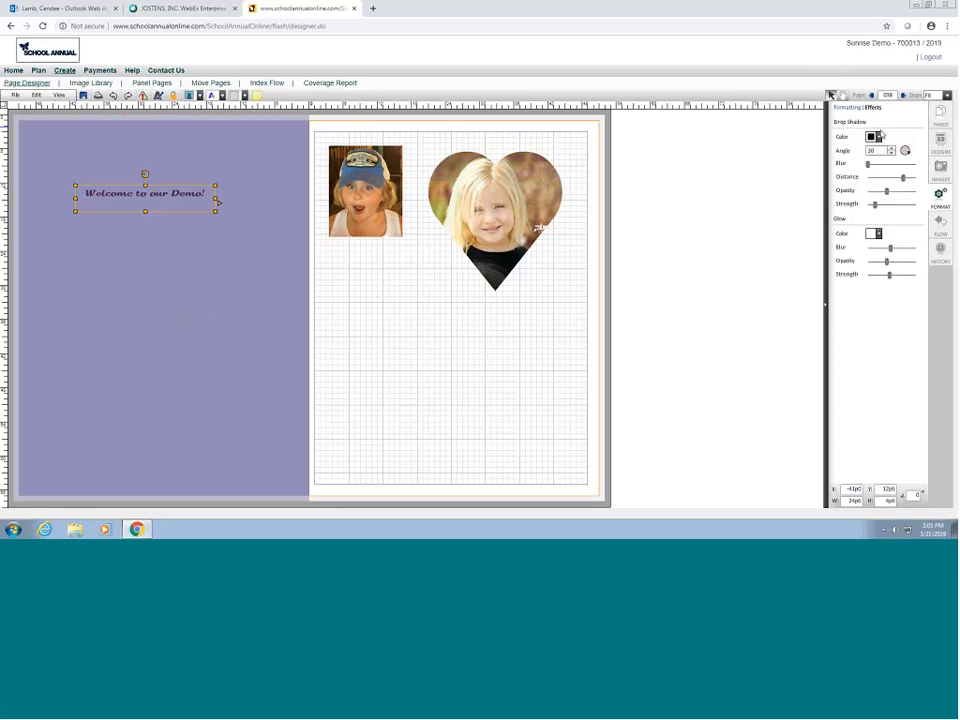
pyautogui.click(876, 136)
pyautogui.click(940, 155)
# Step: Give the welcome text a white glow with increased blur, opacity and strength, and move the text up near page 038's upper edge
pyautogui.click(876, 233)
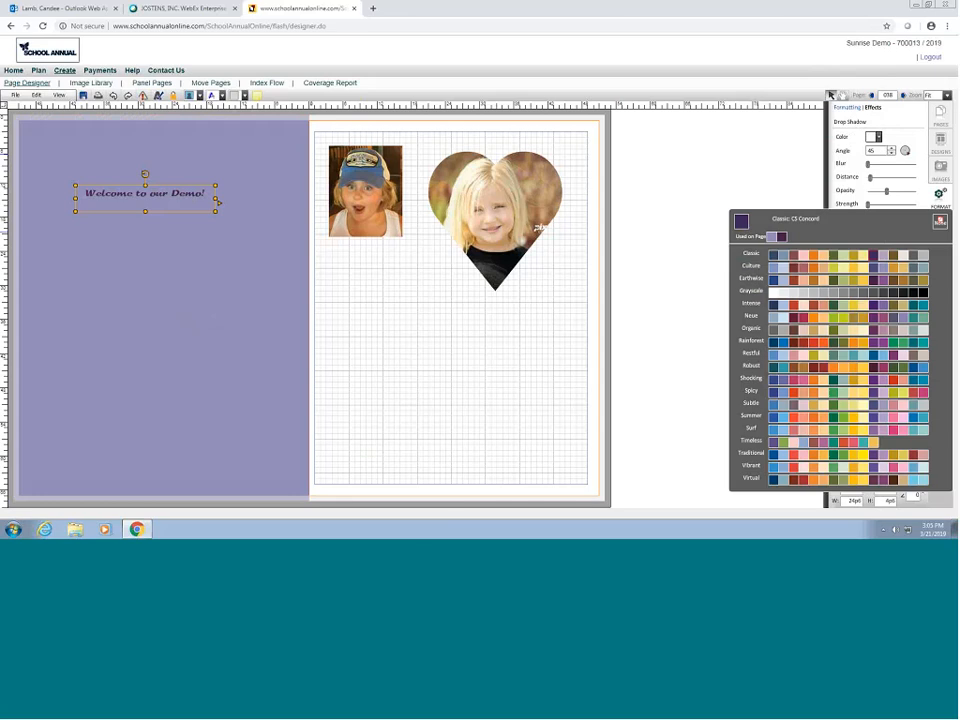
pyautogui.click(795, 295)
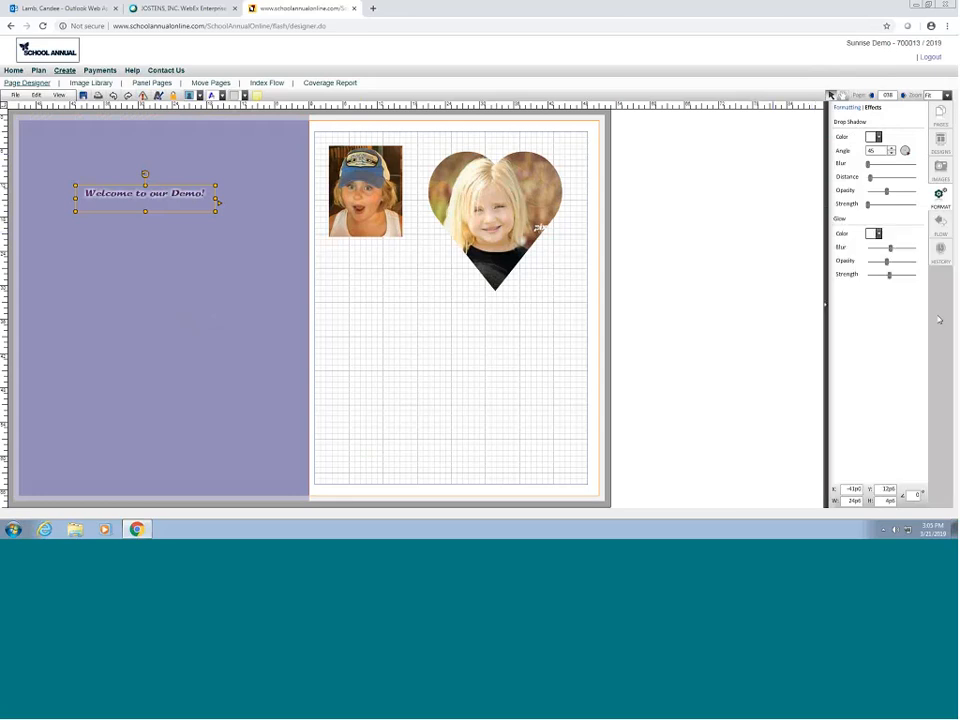
pyautogui.moveTo(889, 247); pyautogui.dragTo(911, 262)
pyautogui.click(167, 302)
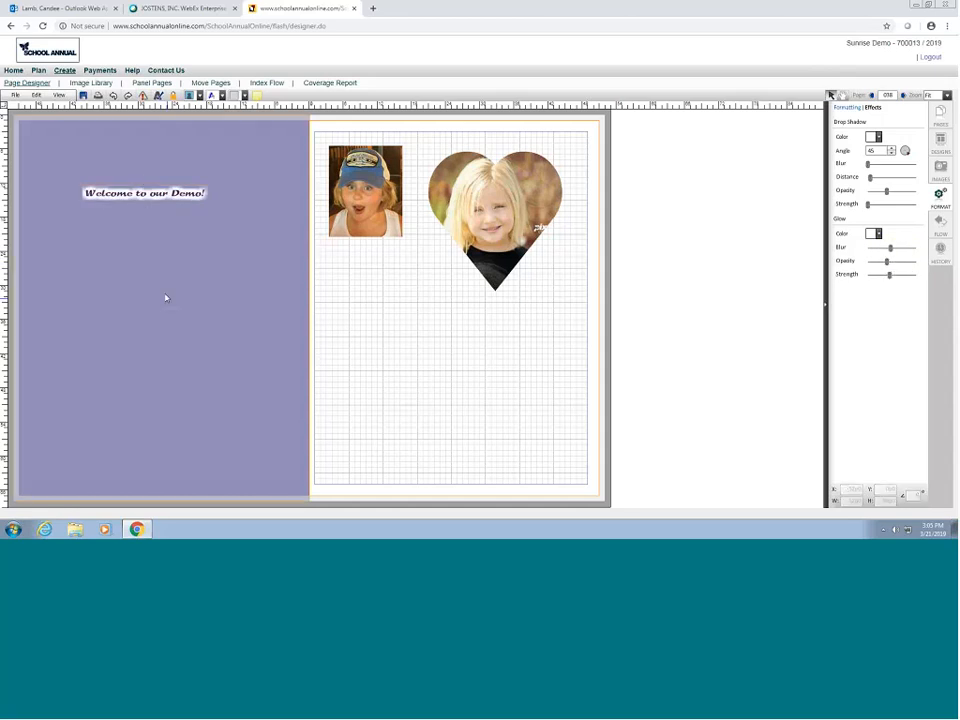
pyautogui.click(212, 198)
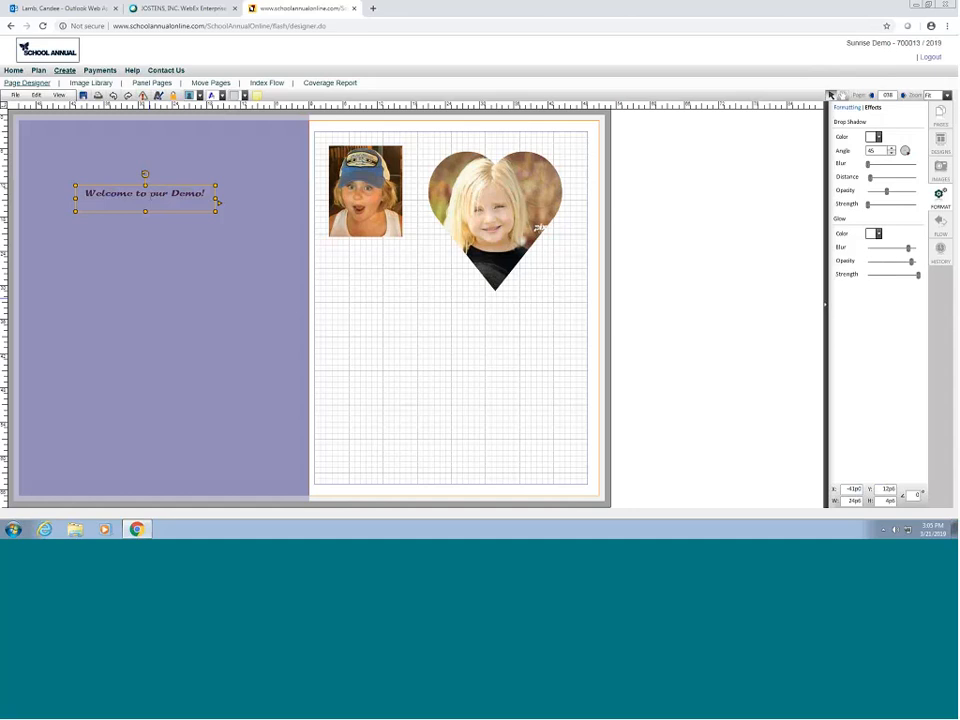
pyautogui.moveTo(164, 186); pyautogui.dragTo(144, 134)
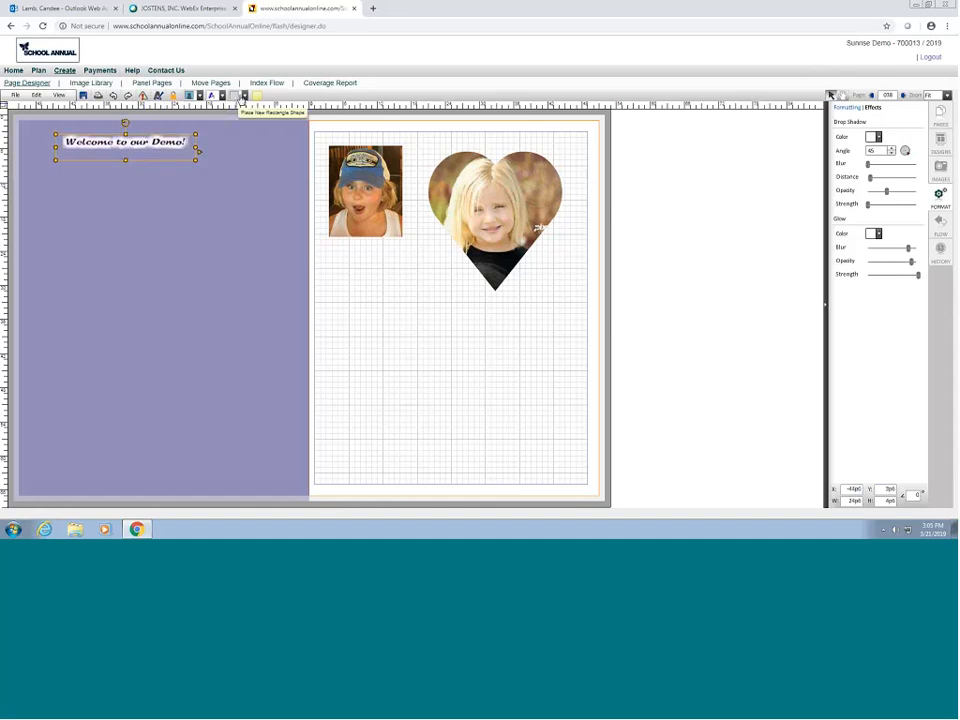
# Step: Add a heart below the welcome text on page 038 and a pentagon beside the heart's lower left edge
pyautogui.click(245, 96)
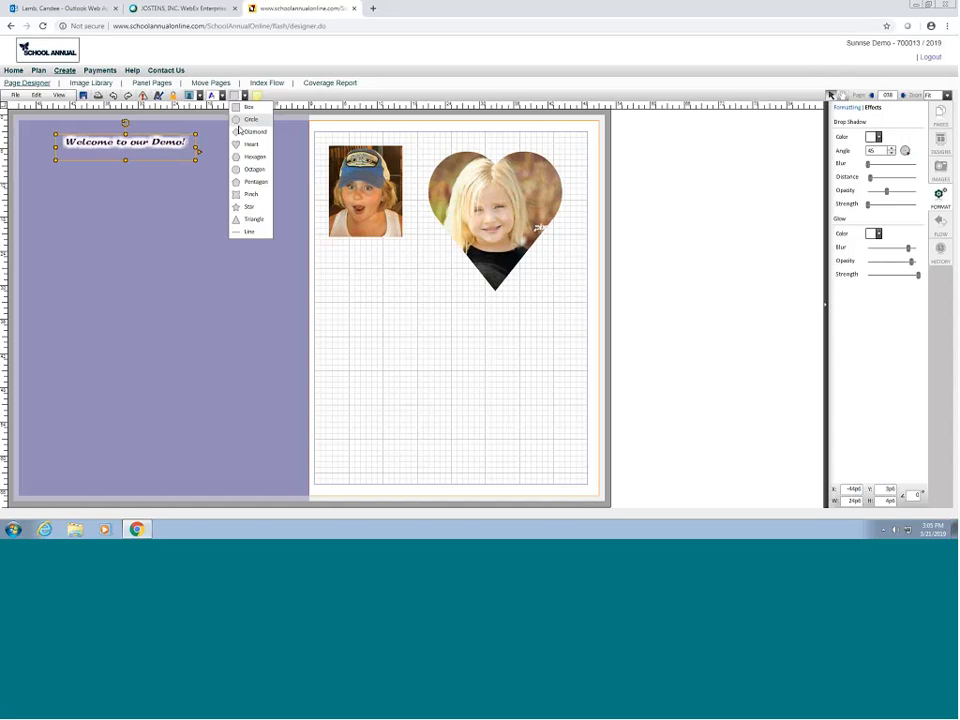
pyautogui.click(251, 144)
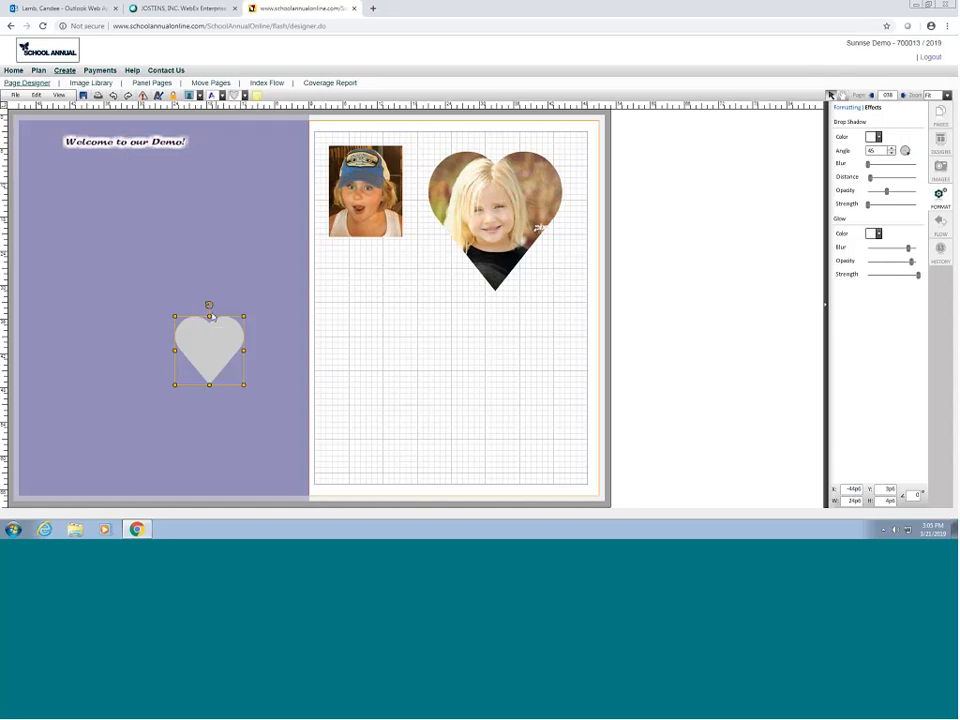
pyautogui.moveTo(211, 317); pyautogui.dragTo(143, 206)
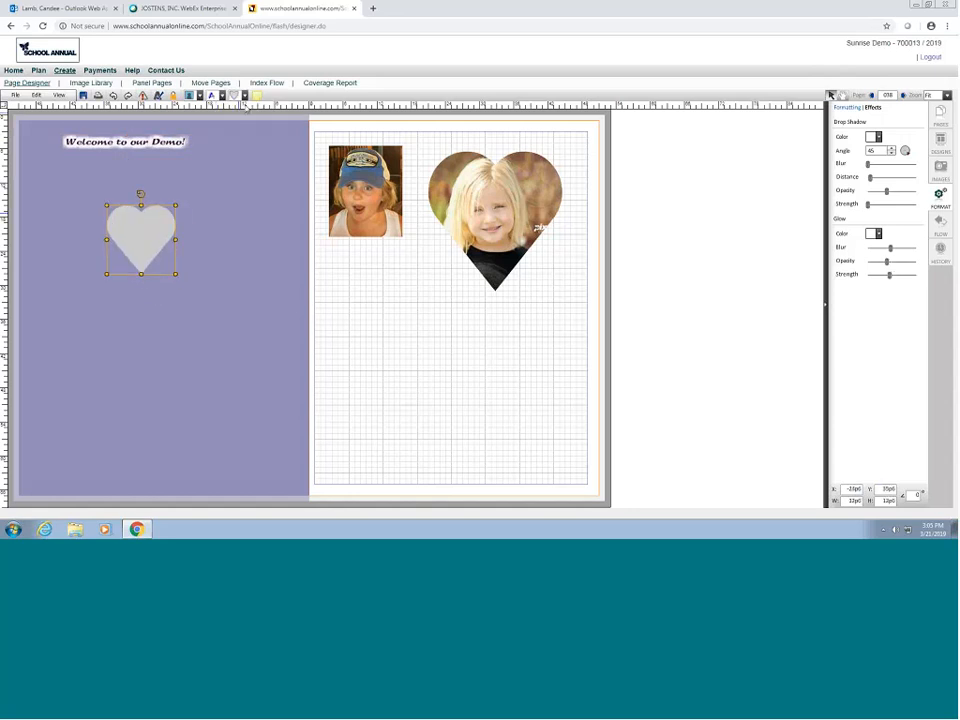
pyautogui.click(245, 96)
pyautogui.click(256, 186)
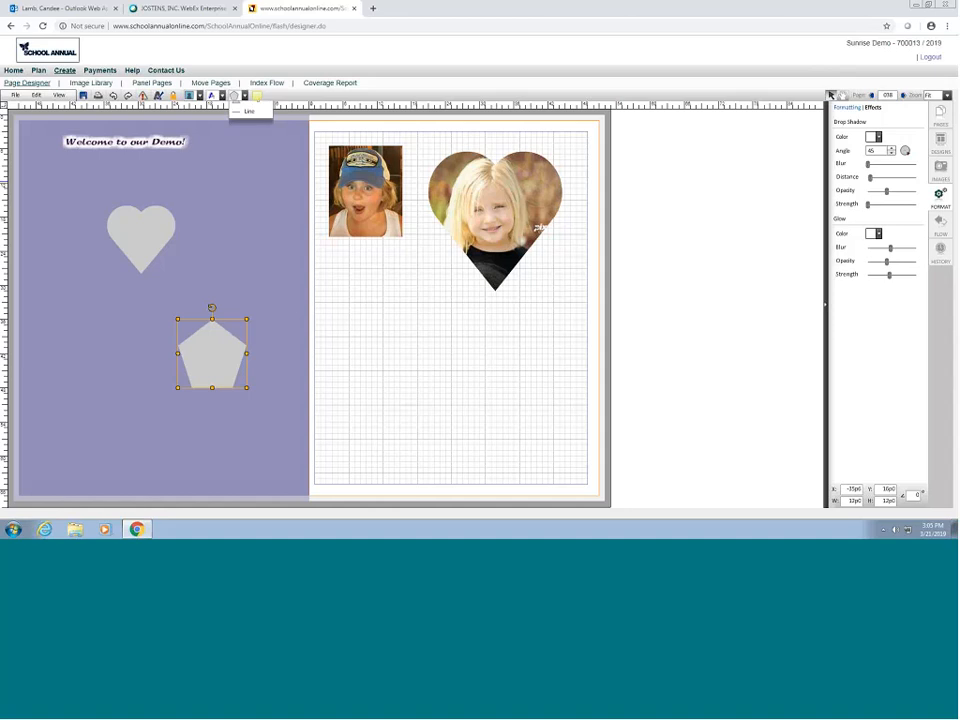
pyautogui.moveTo(208, 351); pyautogui.dragTo(97, 275)
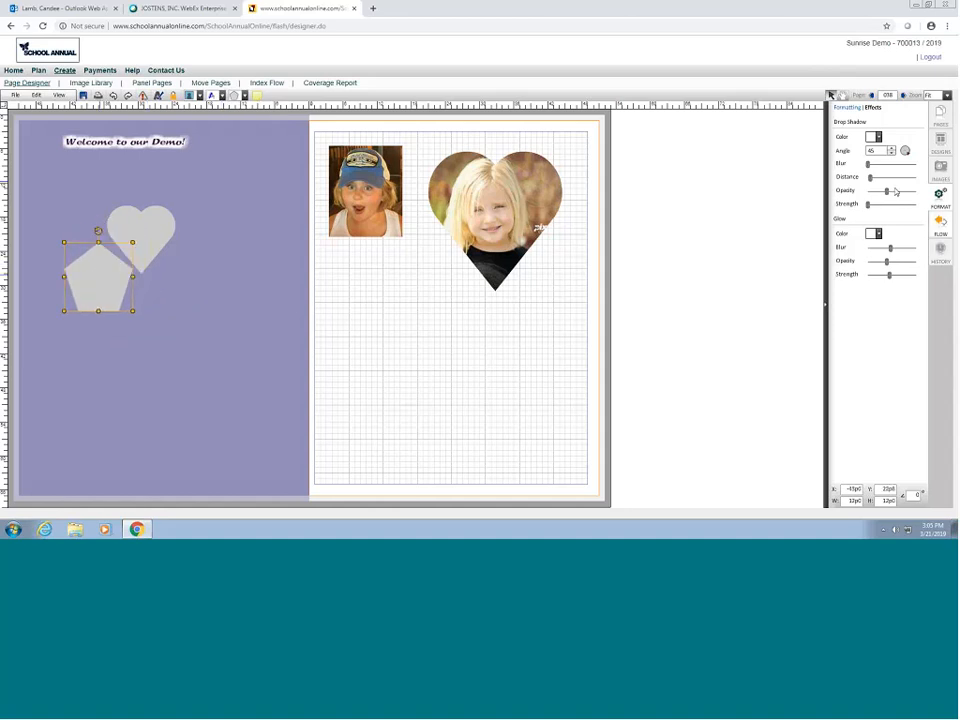
# Step: Fill the pentagon with Intense Olive and the heart with pink from the Spicy palette
pyautogui.click(847, 107)
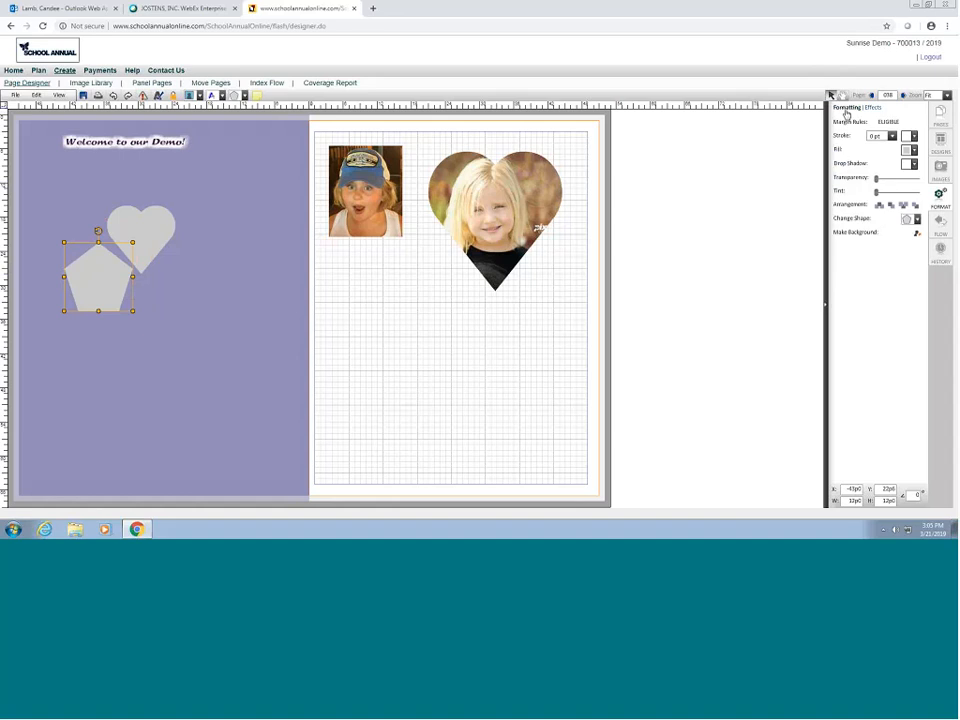
pyautogui.click(908, 149)
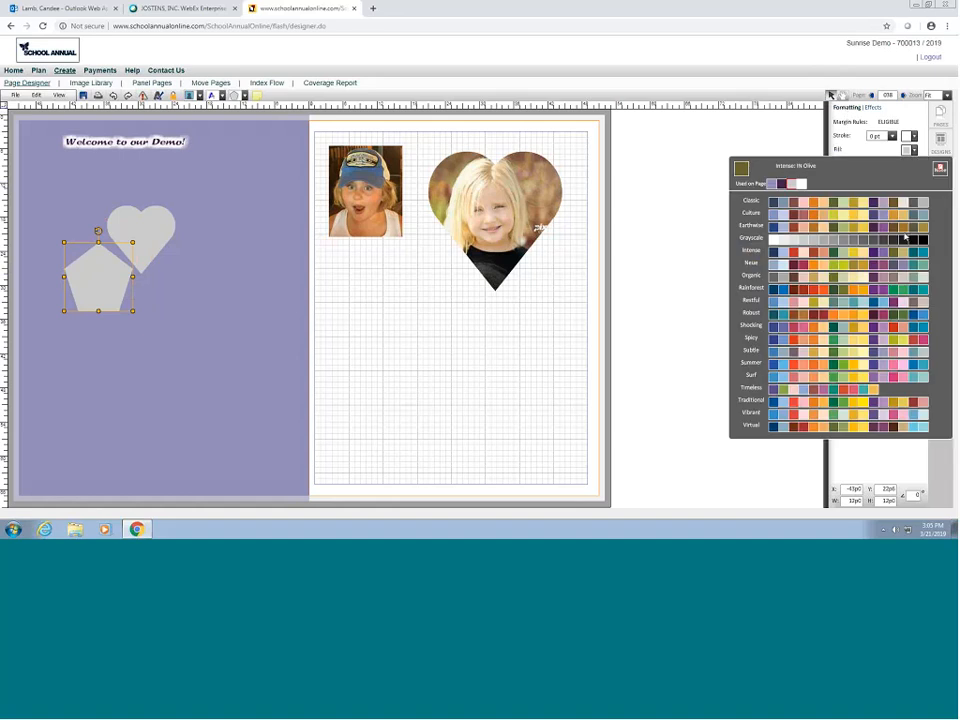
pyautogui.click(890, 255)
pyautogui.click(140, 228)
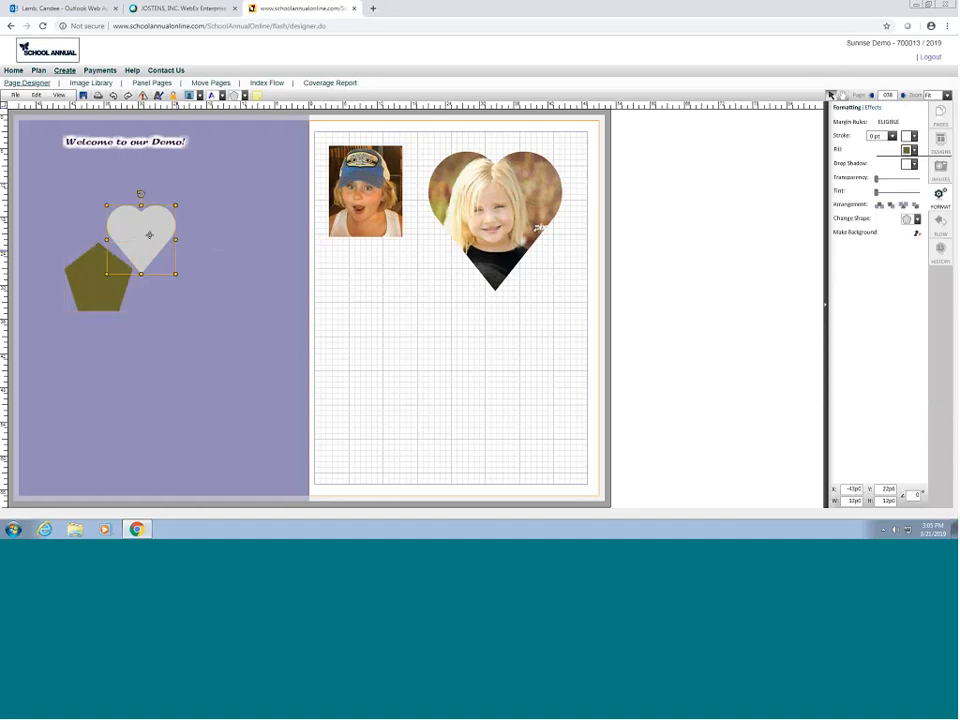
pyautogui.click(908, 149)
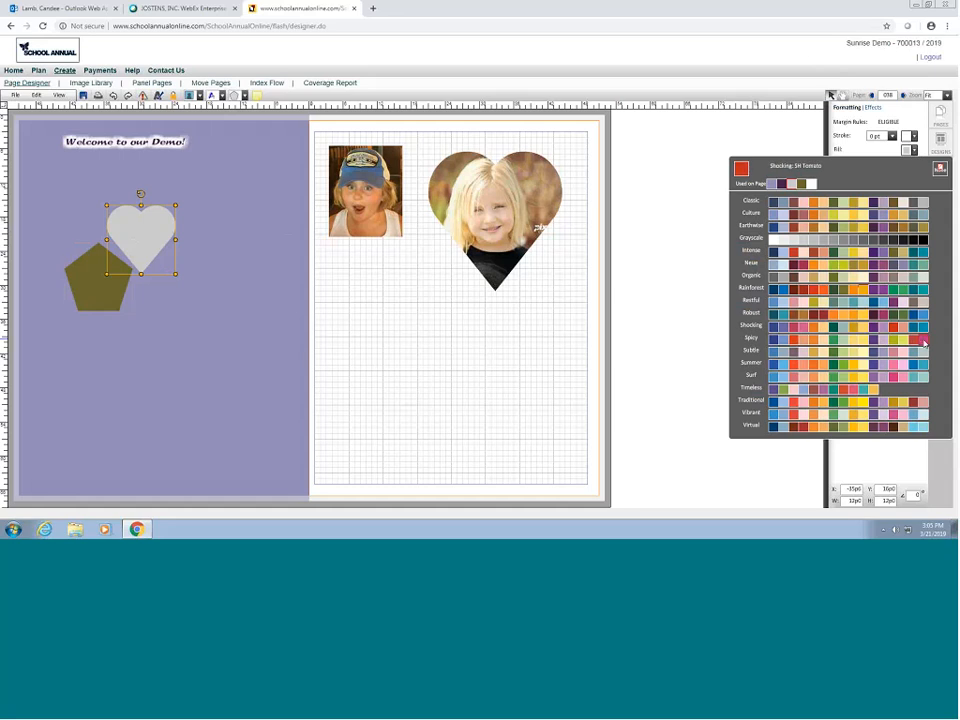
pyautogui.click(923, 342)
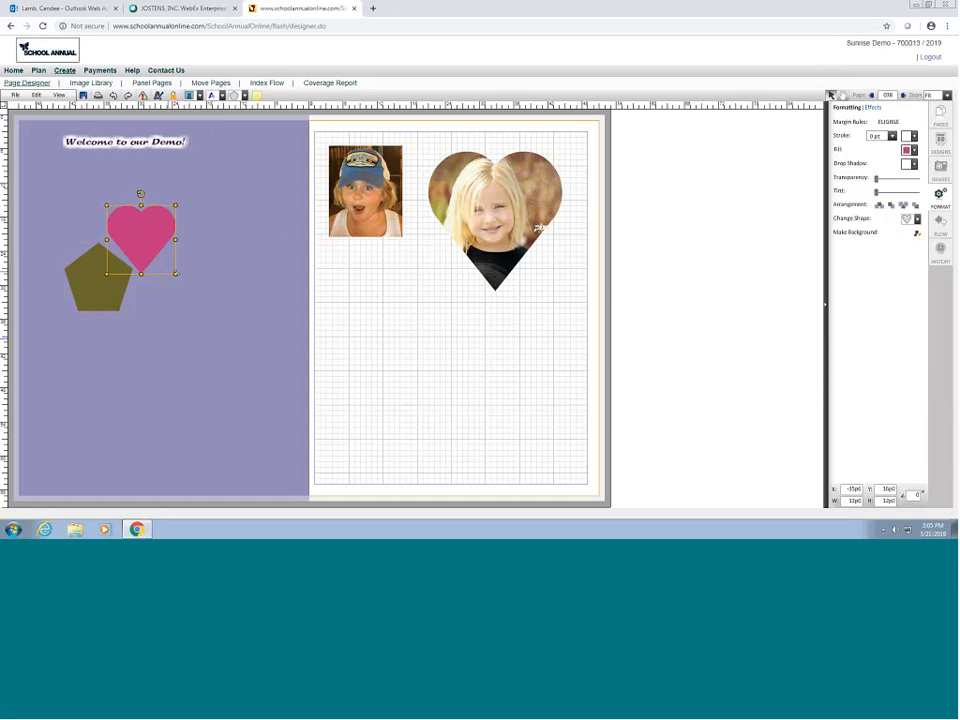
# Step: Enlarge the heart slightly and overlap it with the olive pentagon on its left and a new pentagon on its right
pyautogui.moveTo(176, 274); pyautogui.dragTo(180, 277)
pyautogui.moveTo(104, 278); pyautogui.dragTo(121, 271)
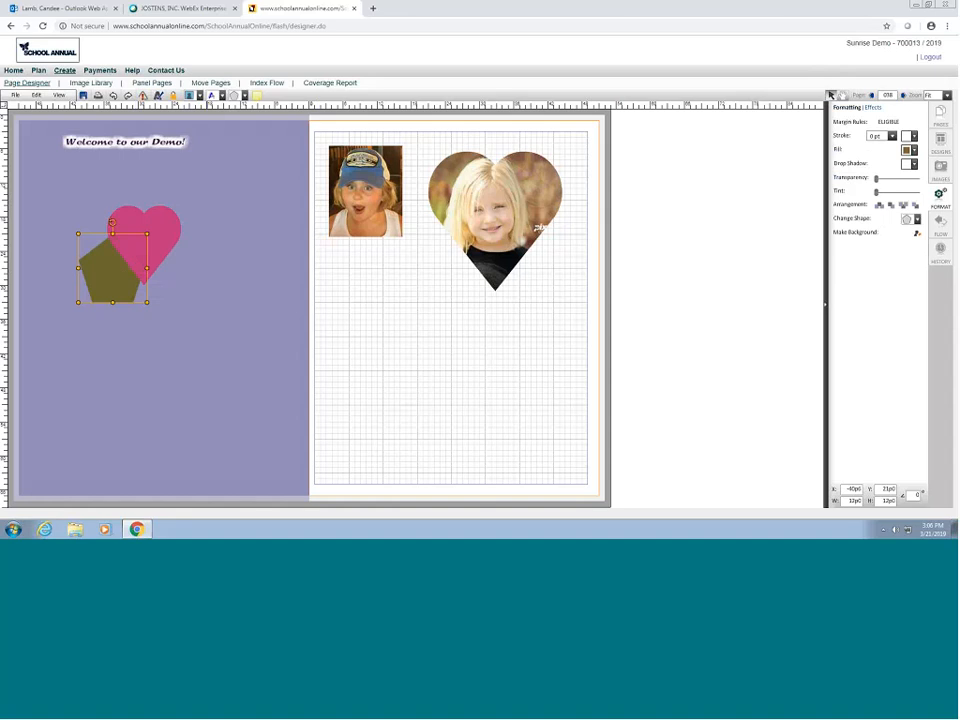
pyautogui.click(234, 96)
pyautogui.moveTo(199, 365); pyautogui.dragTo(166, 270)
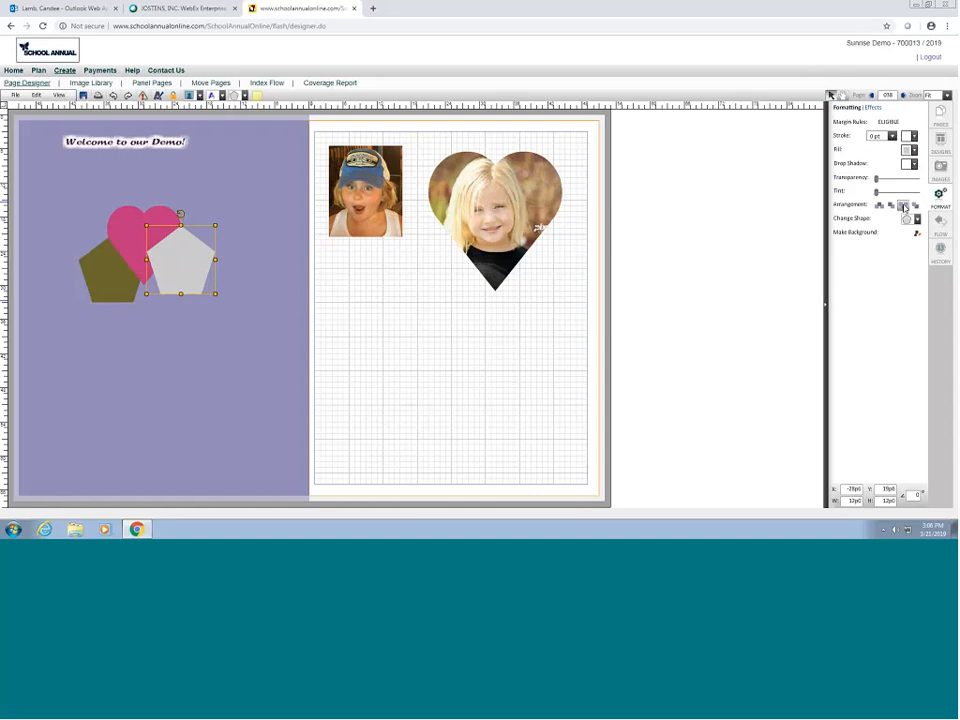
# Step: Send the light grey pentagon behind the pink heart, and bring it back in front
pyautogui.click(904, 207)
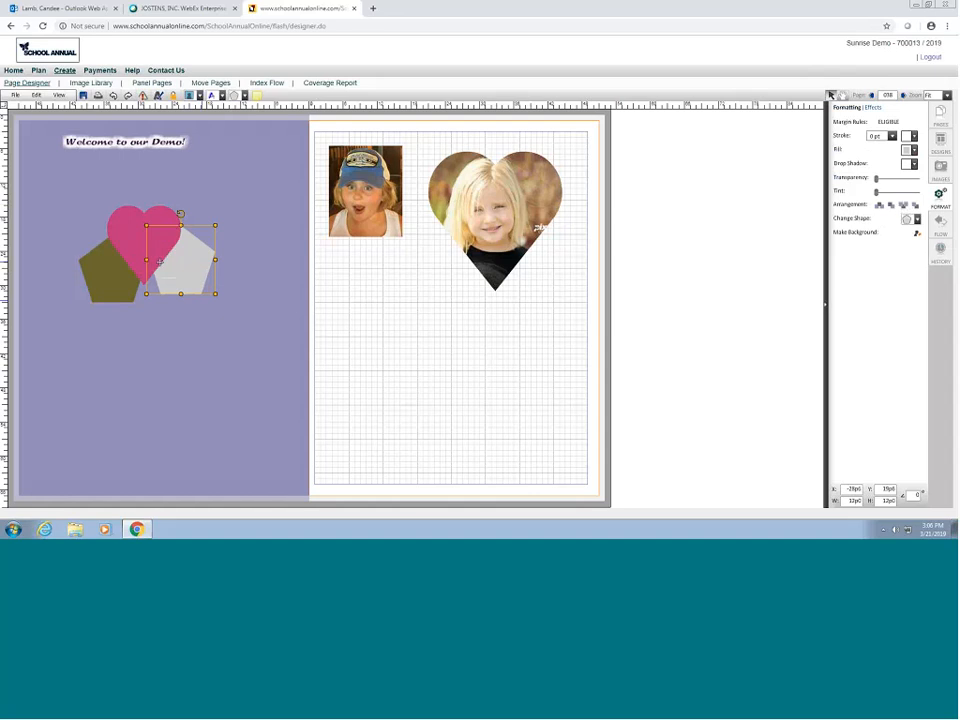
pyautogui.click(878, 205)
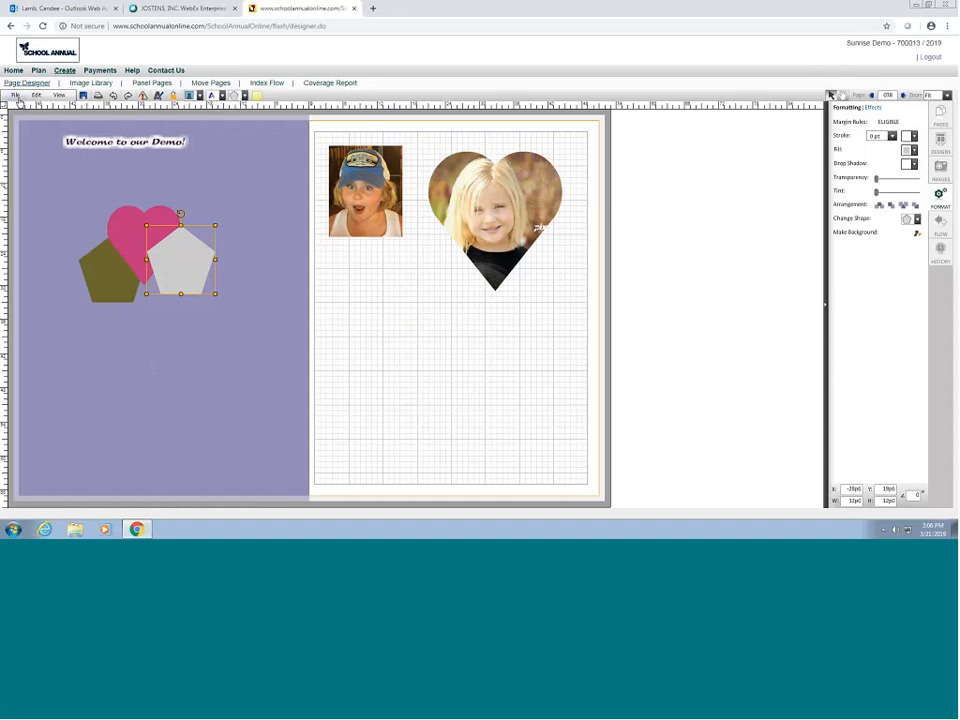
# Step: Save the page with the heart and pentagons
pyautogui.click(17, 98)
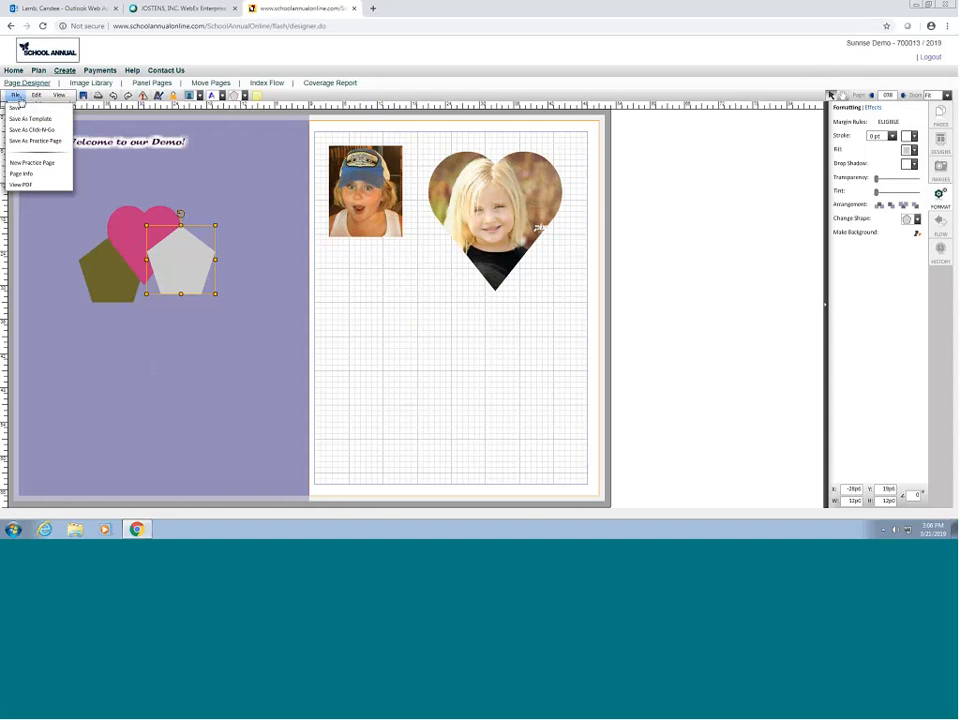
pyautogui.click(36, 95)
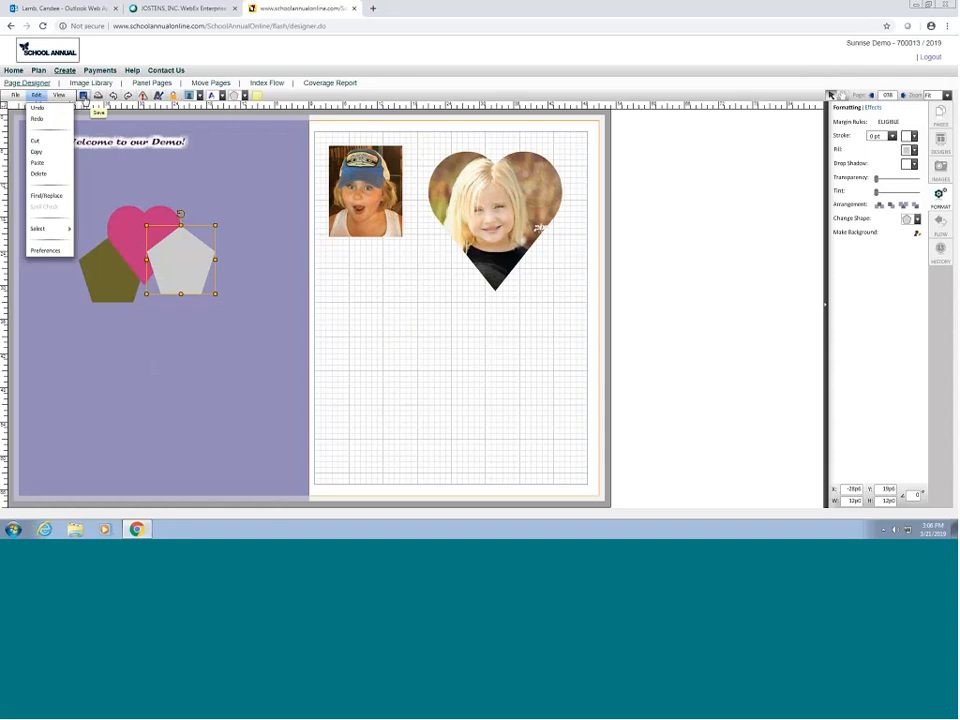
pyautogui.click(84, 96)
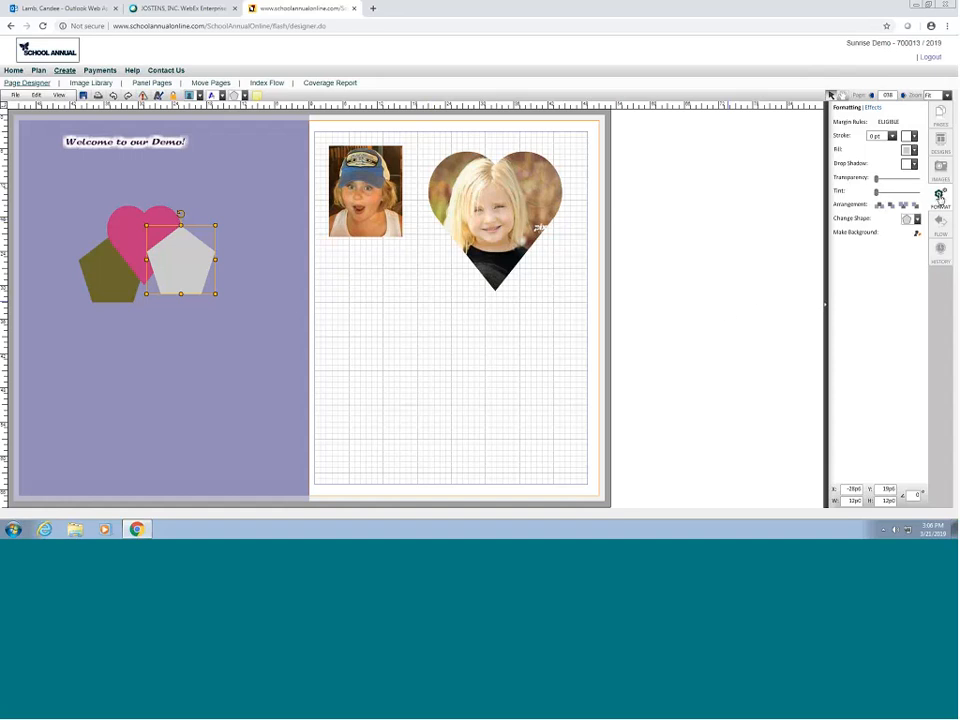
# Step: Load the 01/15/2019 text version of page 038 from its history, and restore the 03/21/2019 version
pyautogui.click(943, 264)
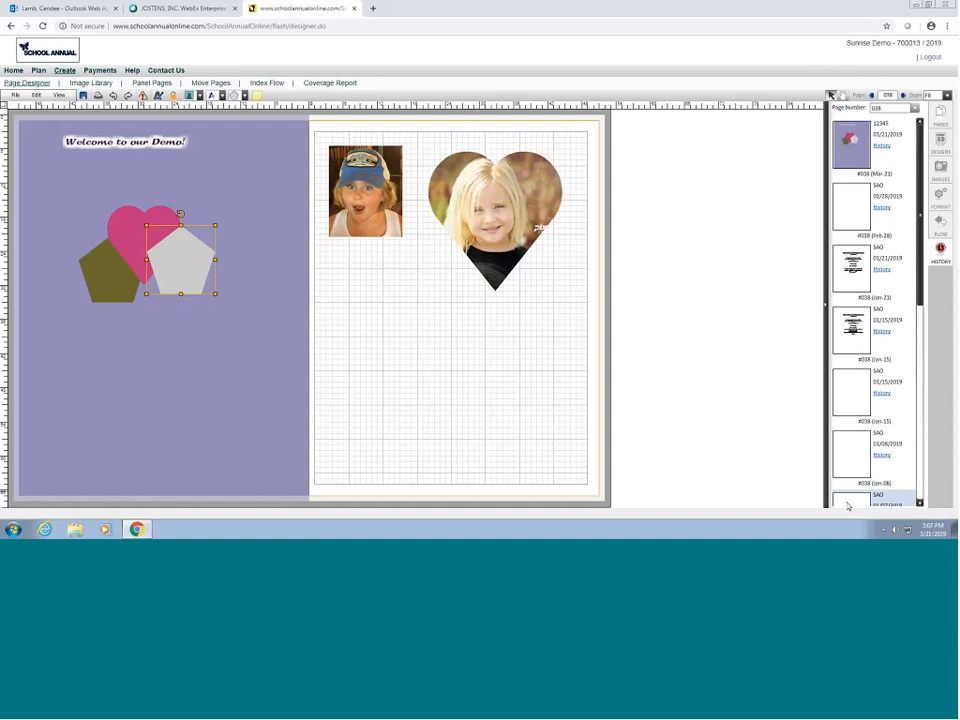
pyautogui.moveTo(853, 330); pyautogui.dragTo(216, 330)
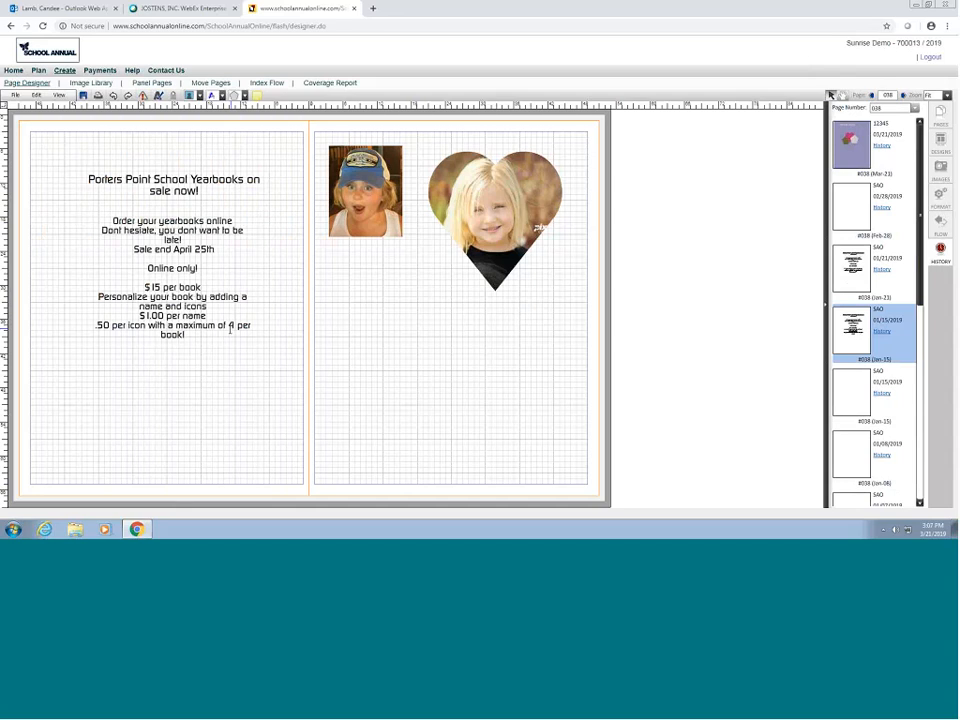
pyautogui.moveTo(851, 145); pyautogui.dragTo(208, 222)
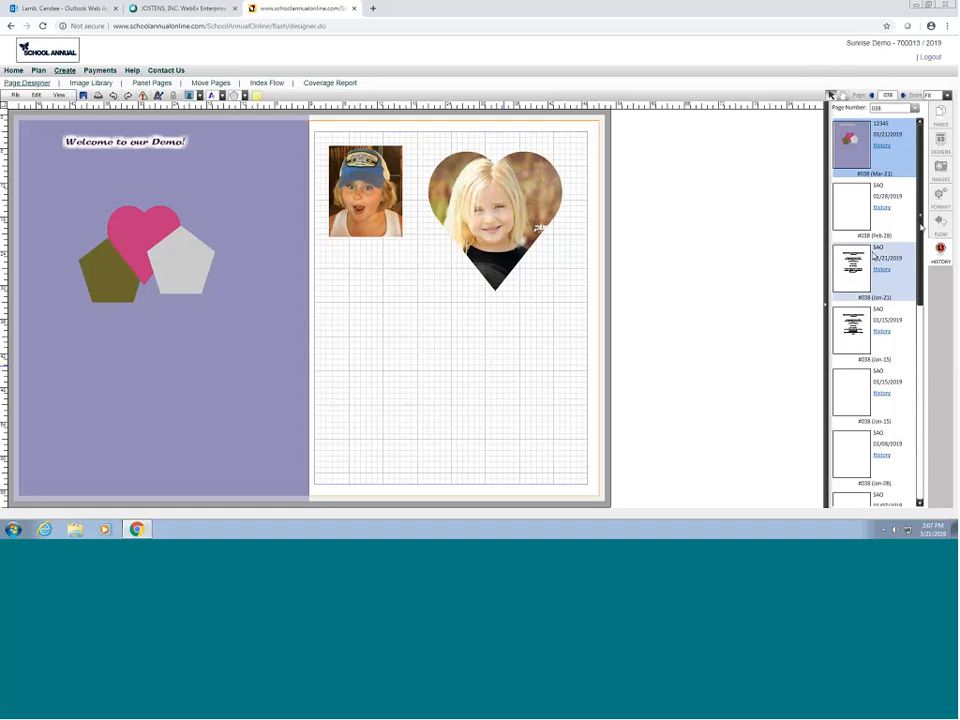
# Step: Select the welcome text on page 038 and look through the fonts offered in its formatting
pyautogui.click(83, 153)
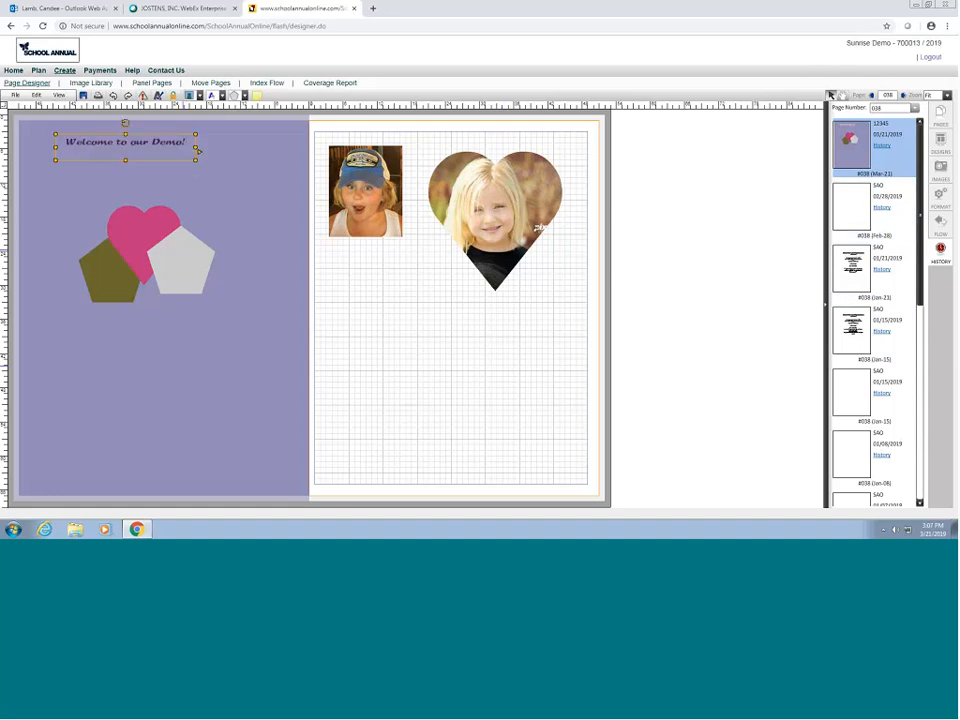
pyautogui.click(943, 198)
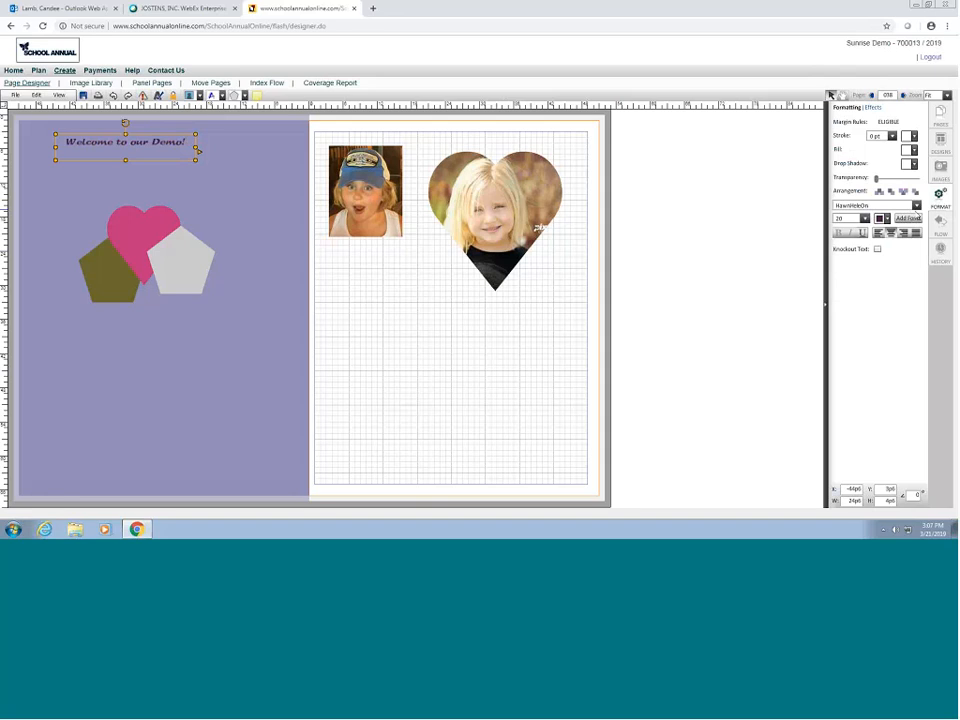
pyautogui.click(917, 206)
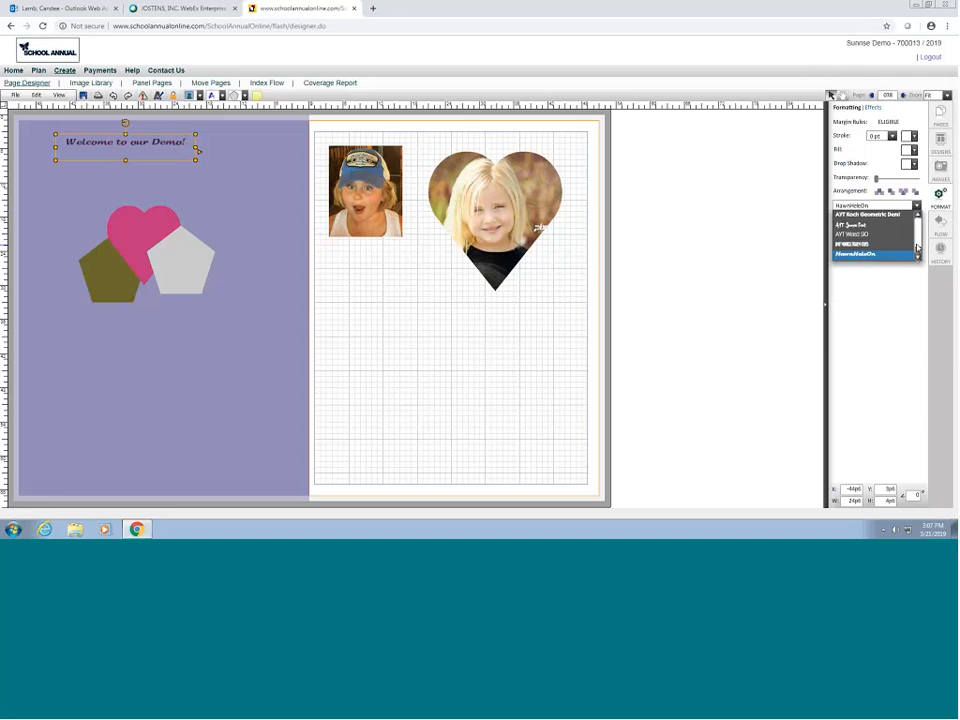
pyautogui.moveTo(917, 247)
pyautogui.mouseDown()
pyautogui.moveTo(923, 215)
pyautogui.moveTo(917, 254)
pyautogui.mouseUp()
pyautogui.click(901, 312)
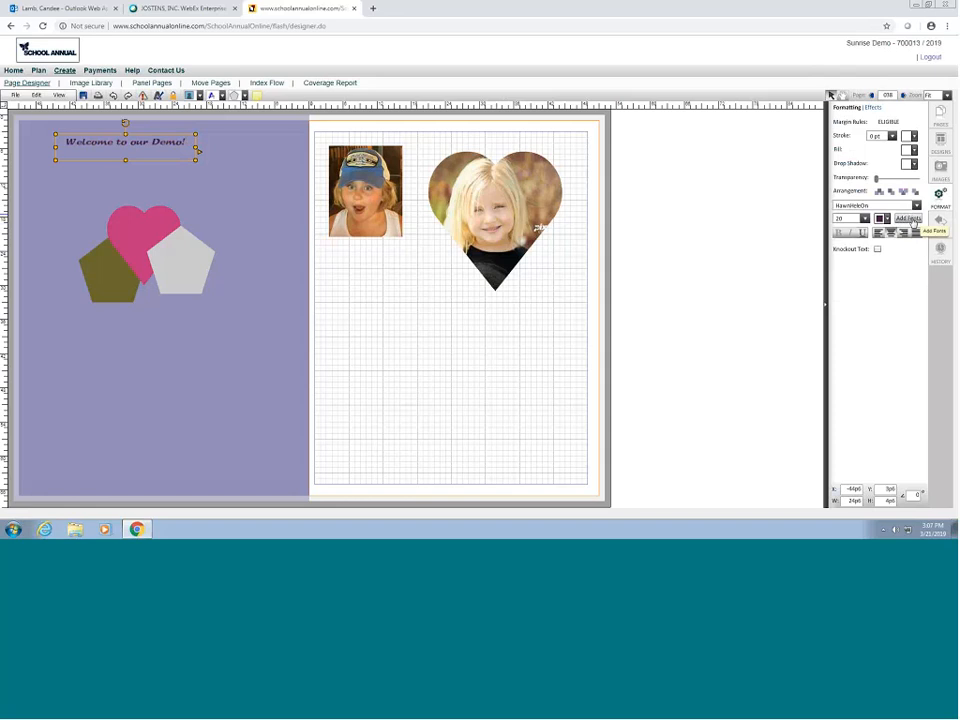
# Step: In the Serif Body category, add AYT Litho Antique to the font collection and remove AYT Garamond Classic from it
pyautogui.click(911, 220)
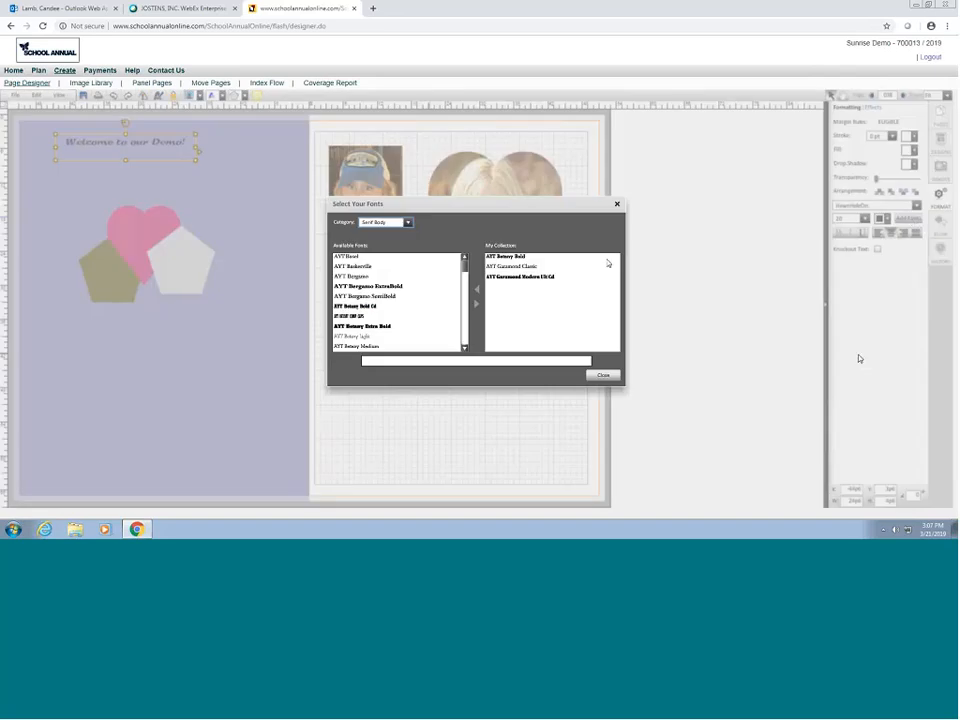
pyautogui.click(600, 276)
pyautogui.click(408, 222)
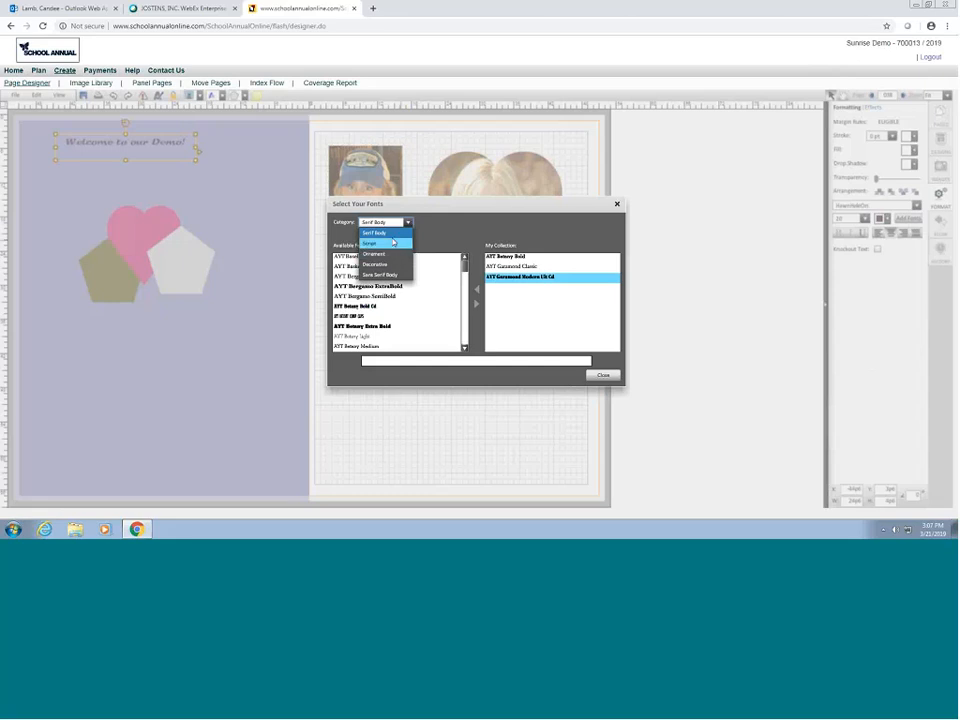
pyautogui.click(395, 235)
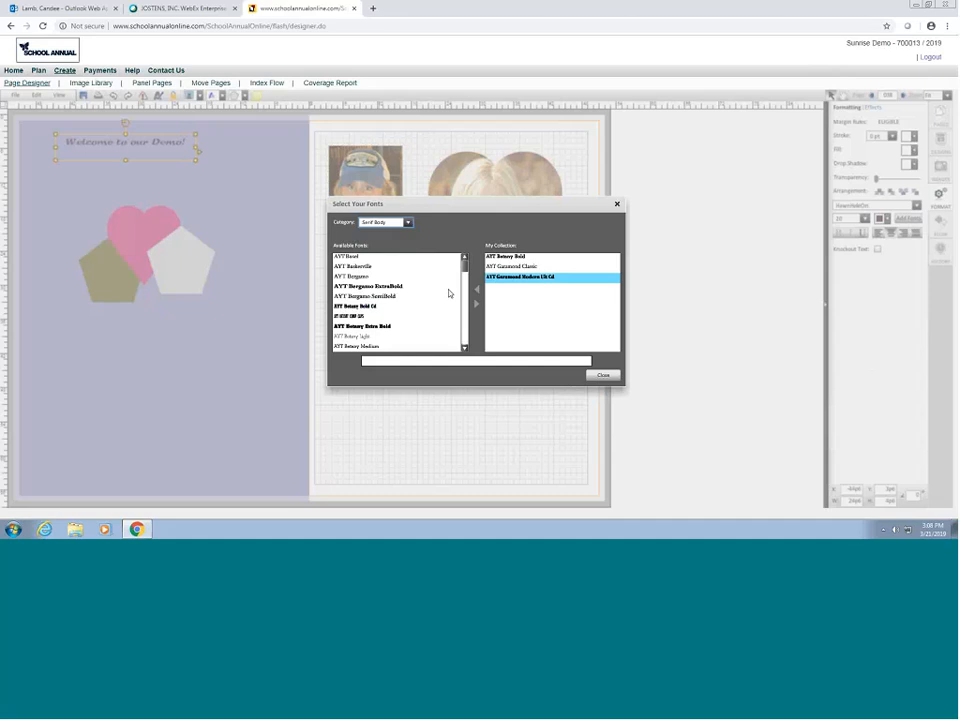
pyautogui.moveTo(463, 261); pyautogui.dragTo(463, 295)
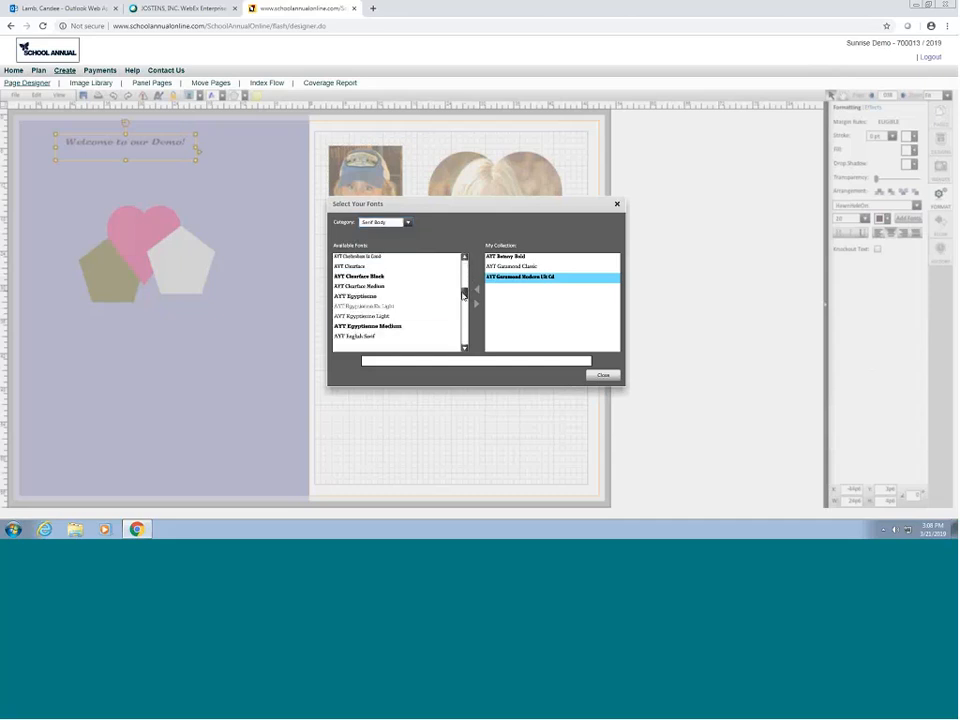
pyautogui.click(383, 327)
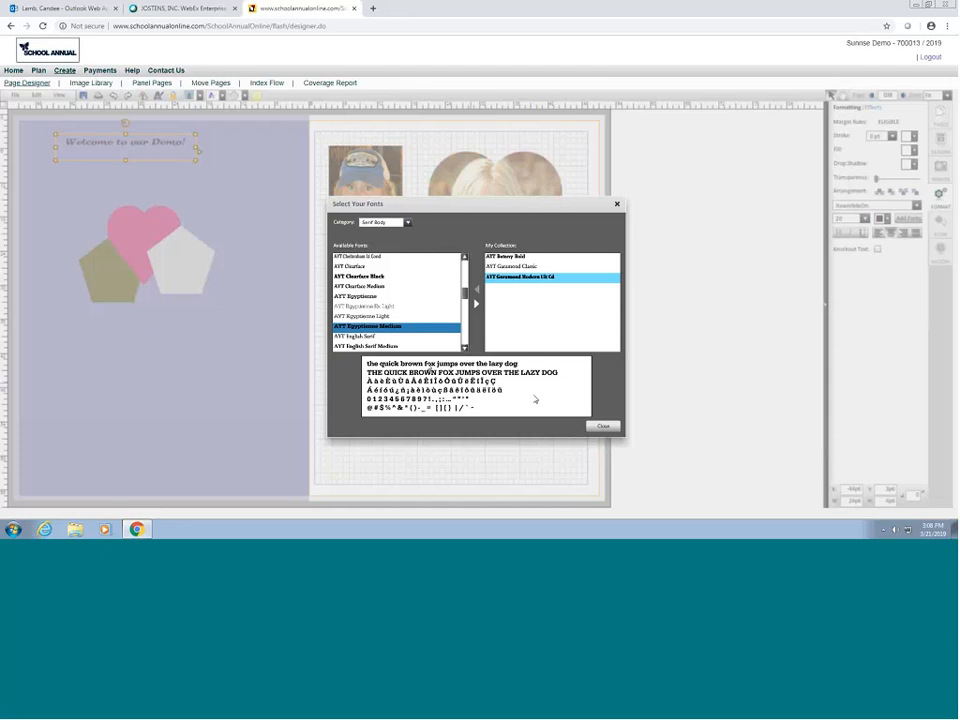
pyautogui.scroll(-4, 447, 319)
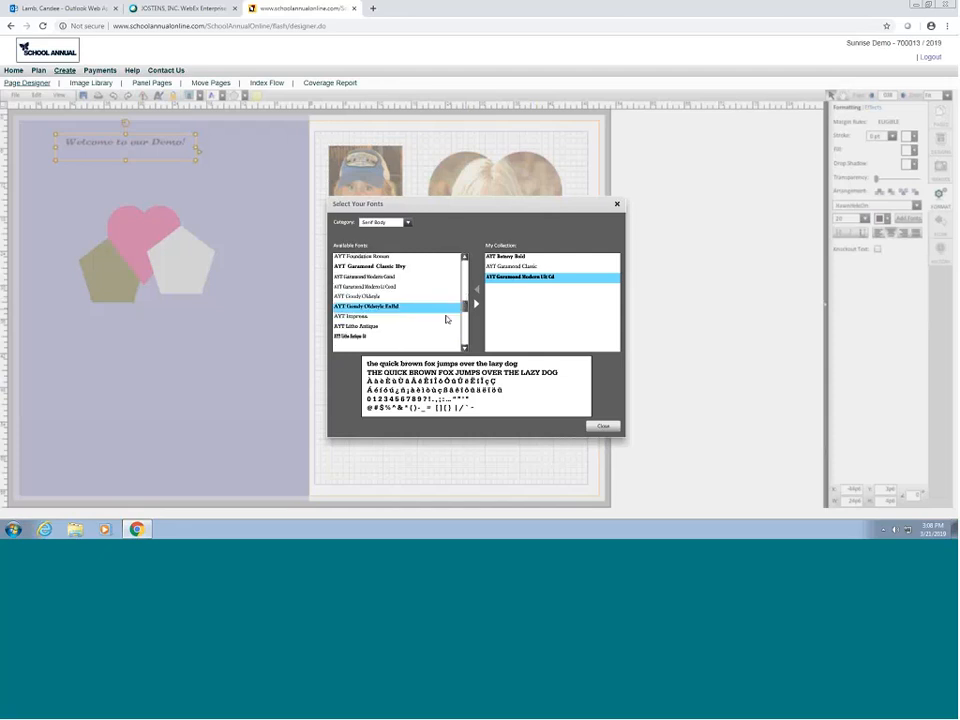
pyautogui.click(374, 327)
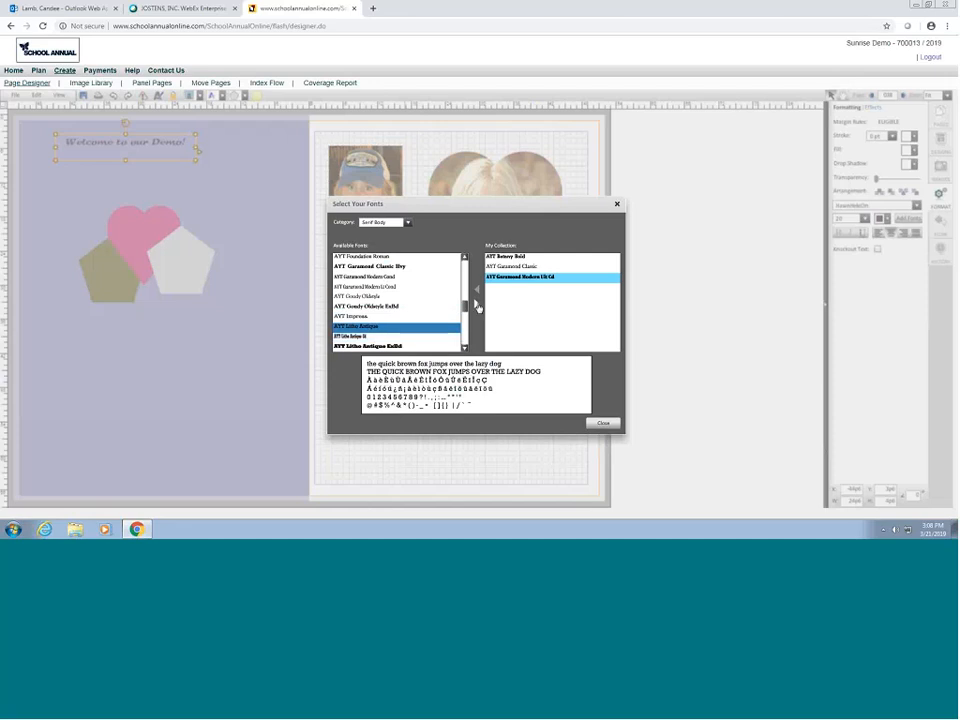
pyautogui.click(477, 307)
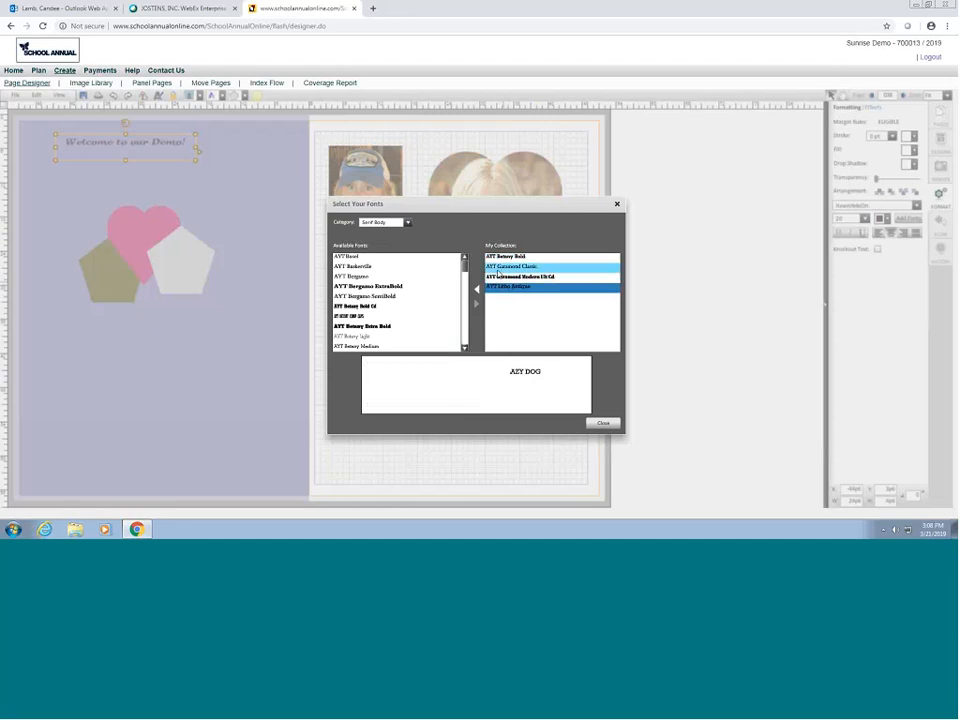
pyautogui.click(520, 266)
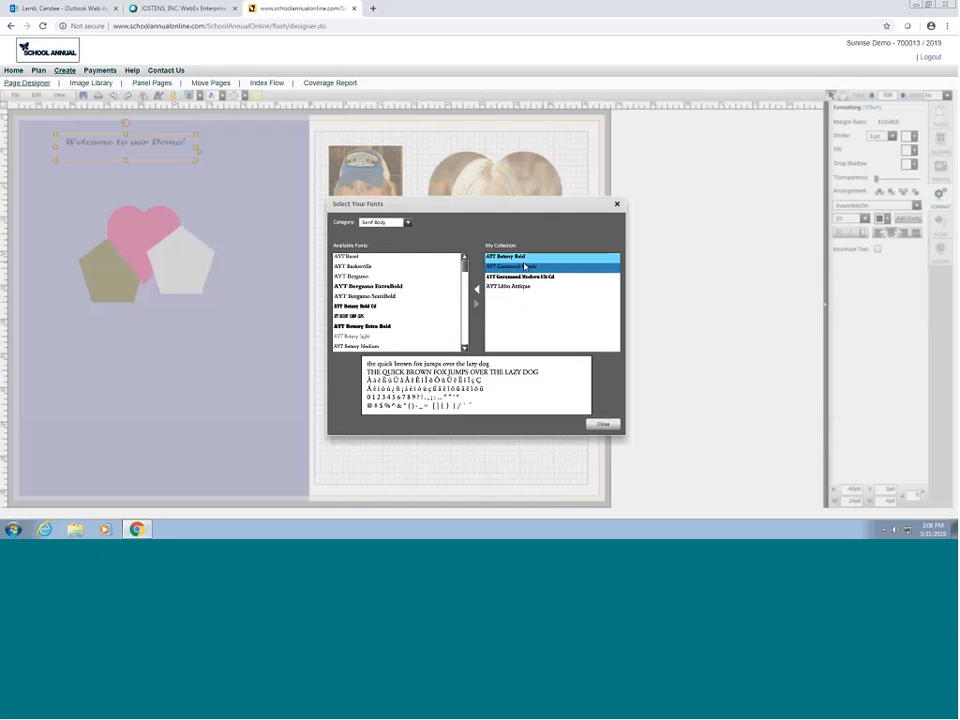
pyautogui.click(476, 289)
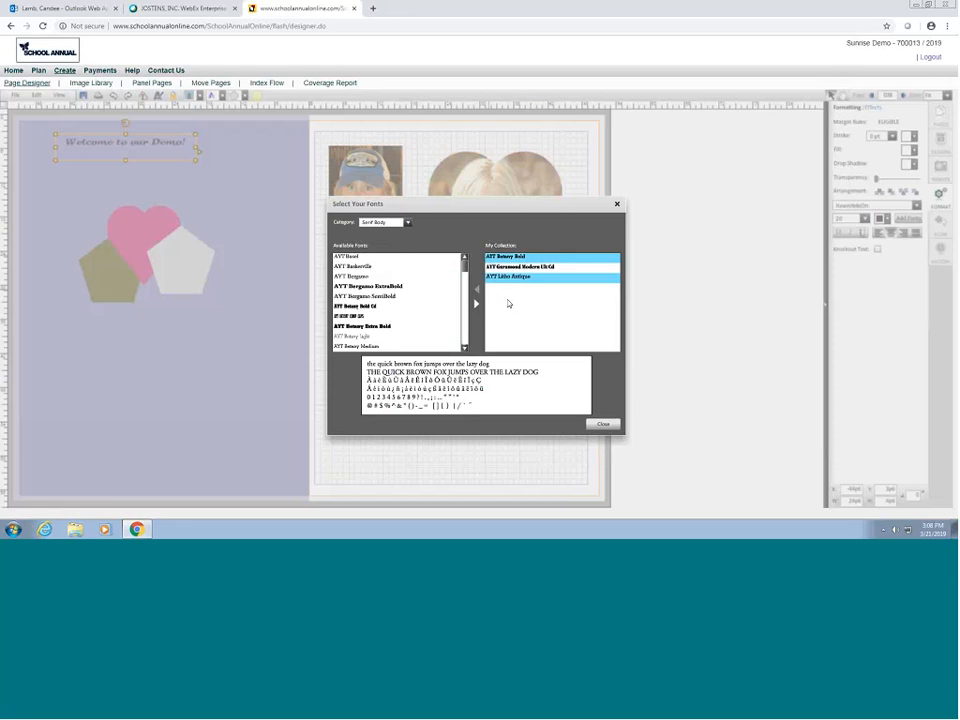
# Step: Add a bold font from the Script category to the font collection and finish the font selection
pyautogui.click(408, 223)
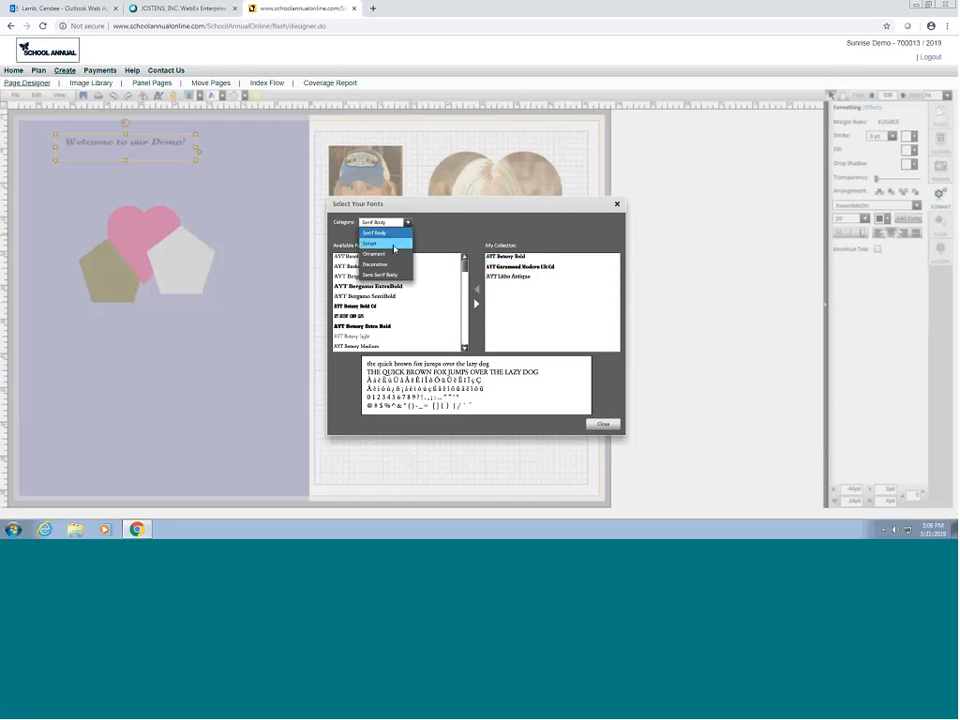
pyautogui.click(372, 243)
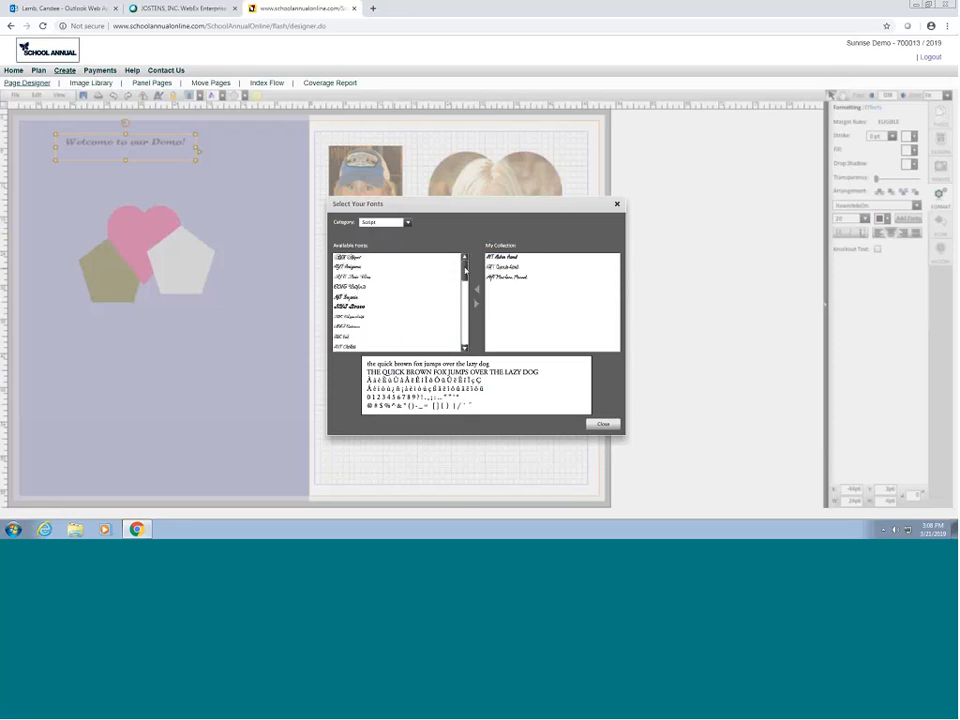
pyautogui.moveTo(464, 268); pyautogui.dragTo(467, 288)
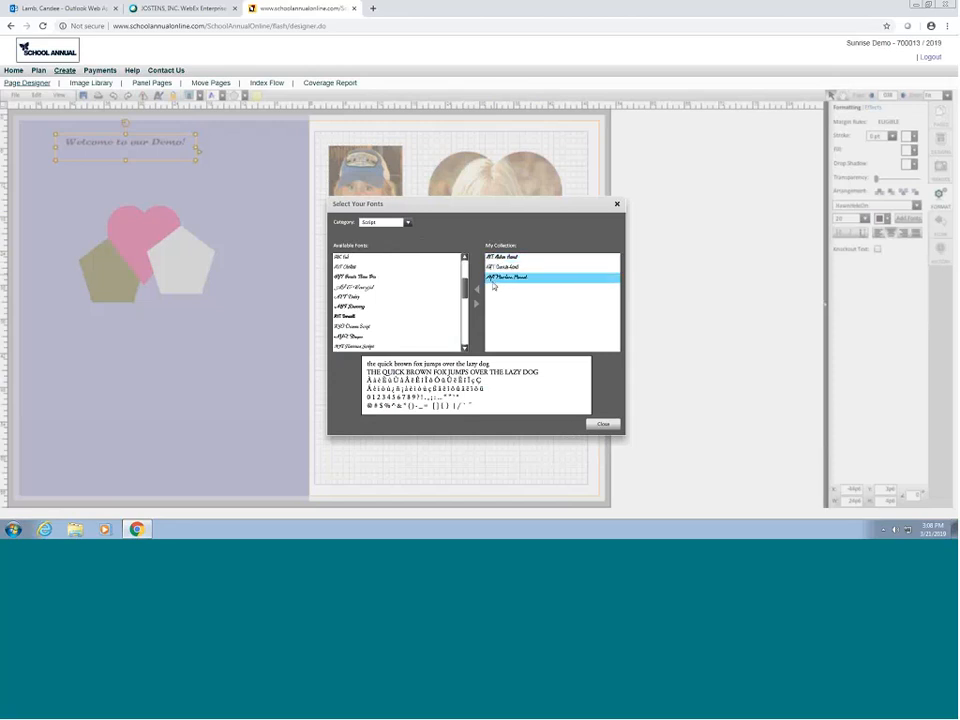
pyautogui.click(356, 316)
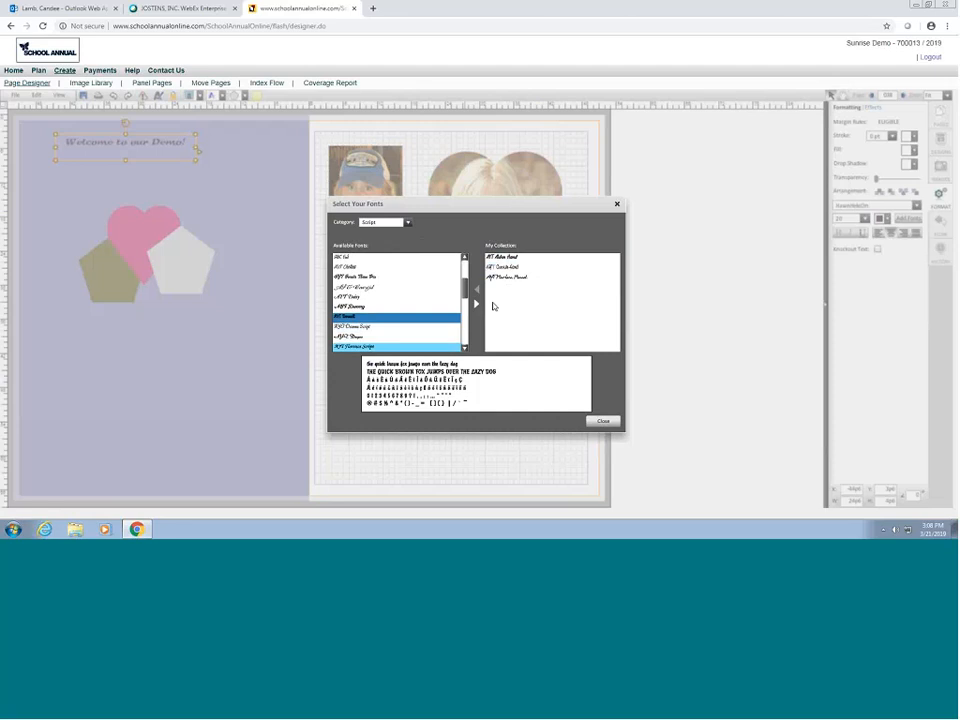
pyautogui.click(477, 303)
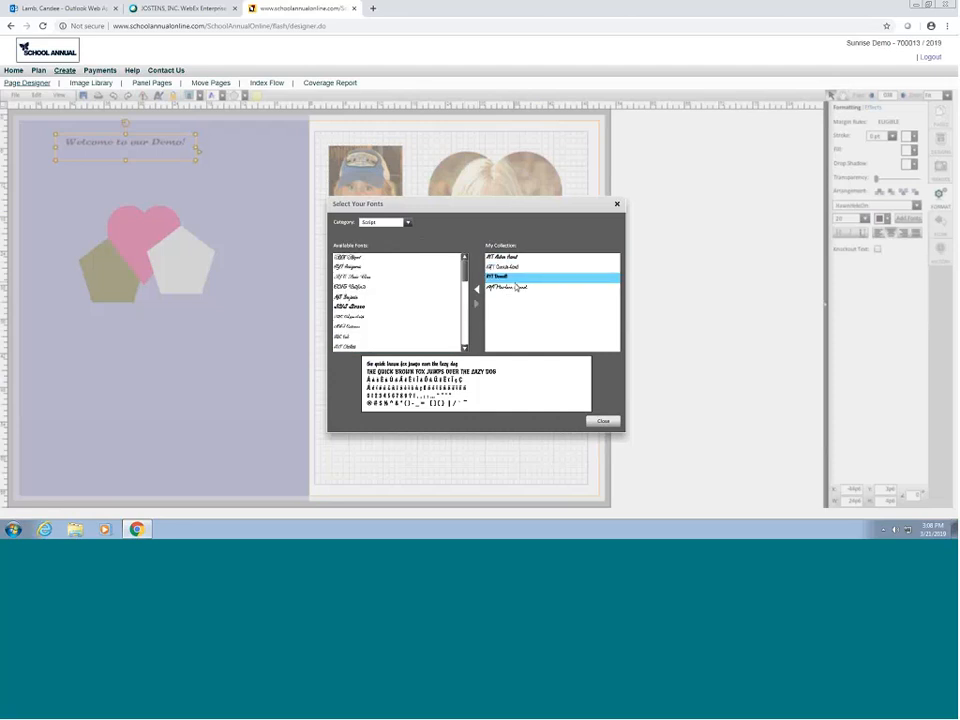
pyautogui.click(604, 422)
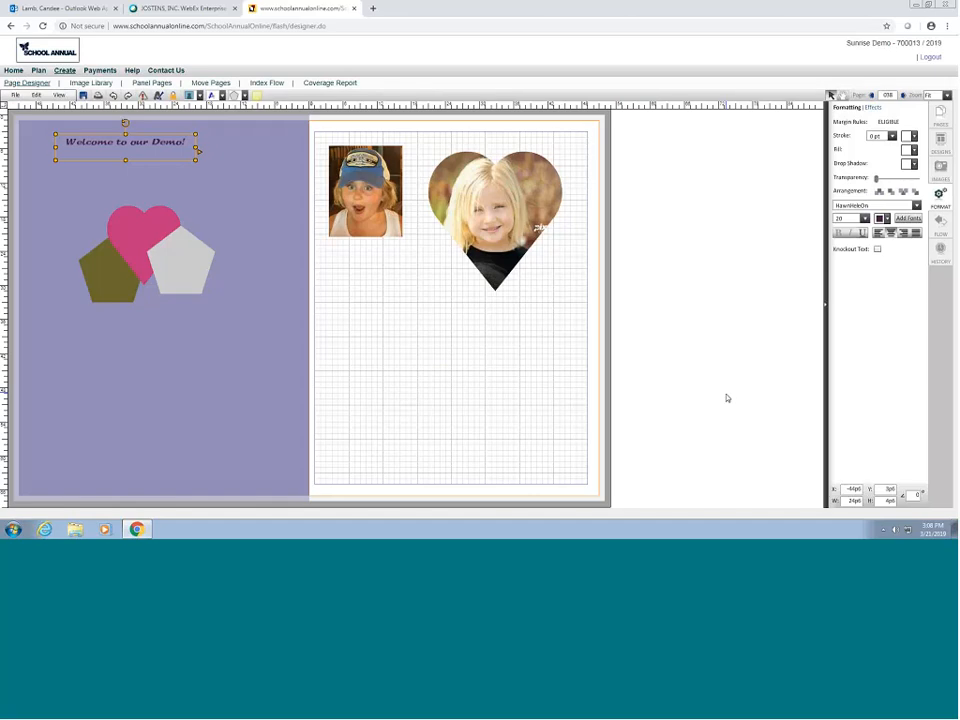
# Step: Set the welcome text to AYT Sharpie Print at size 28
pyautogui.click(916, 205)
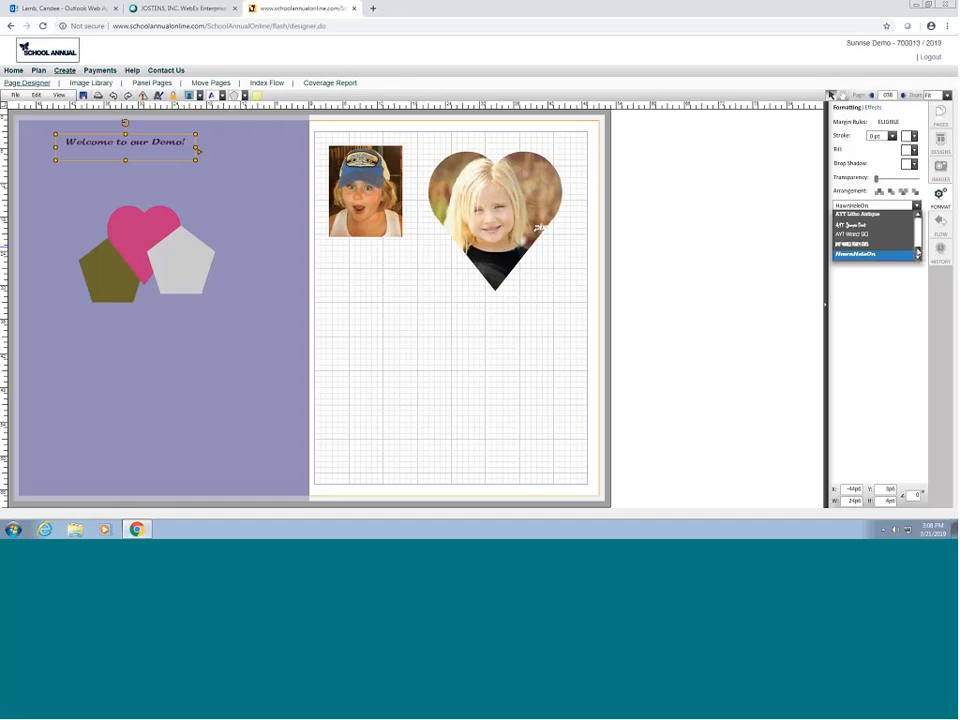
pyautogui.scroll(5, 917, 224)
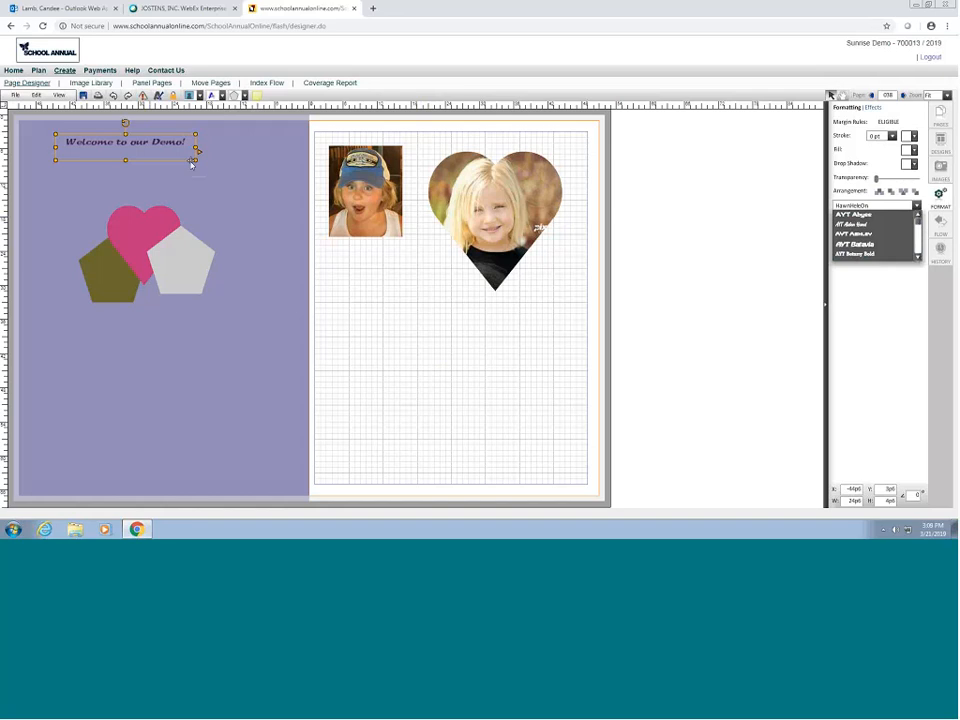
pyautogui.click(178, 148)
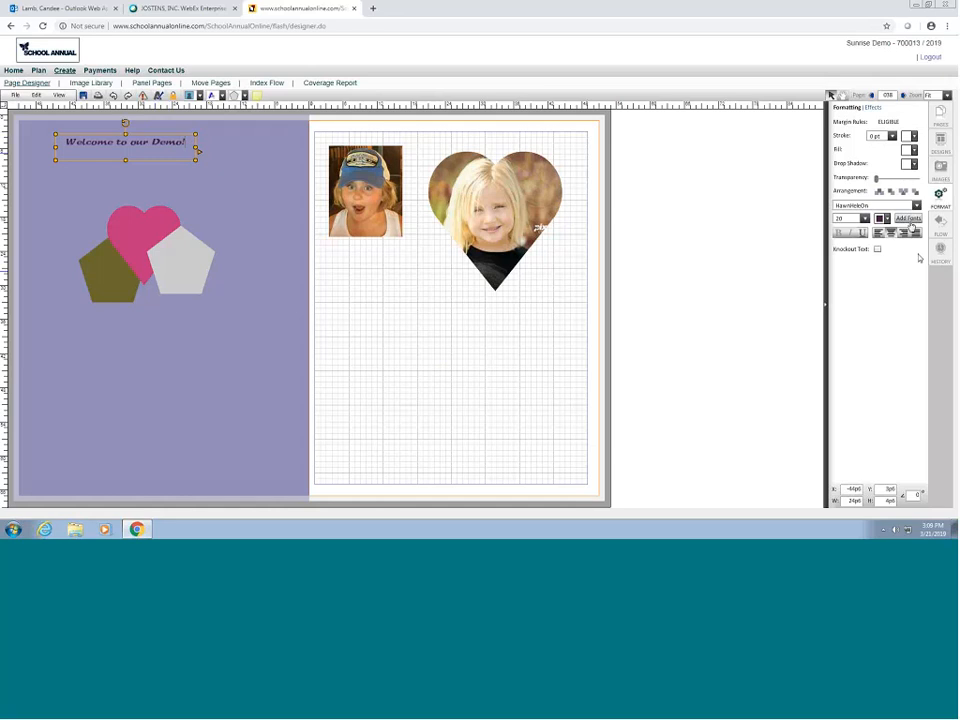
pyautogui.click(916, 205)
pyautogui.click(858, 224)
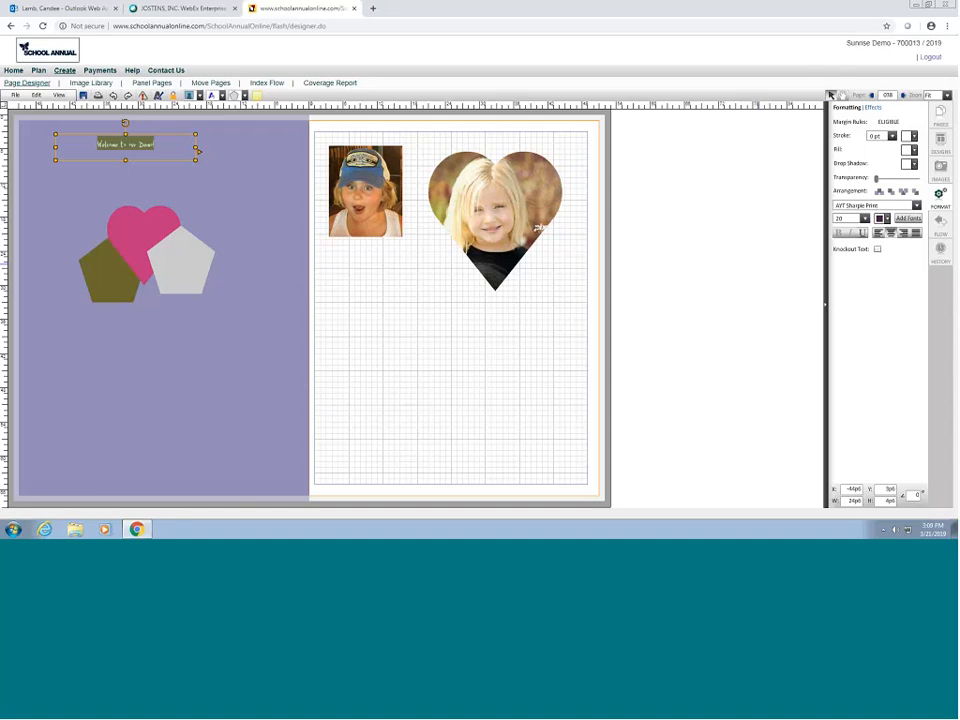
pyautogui.click(865, 219)
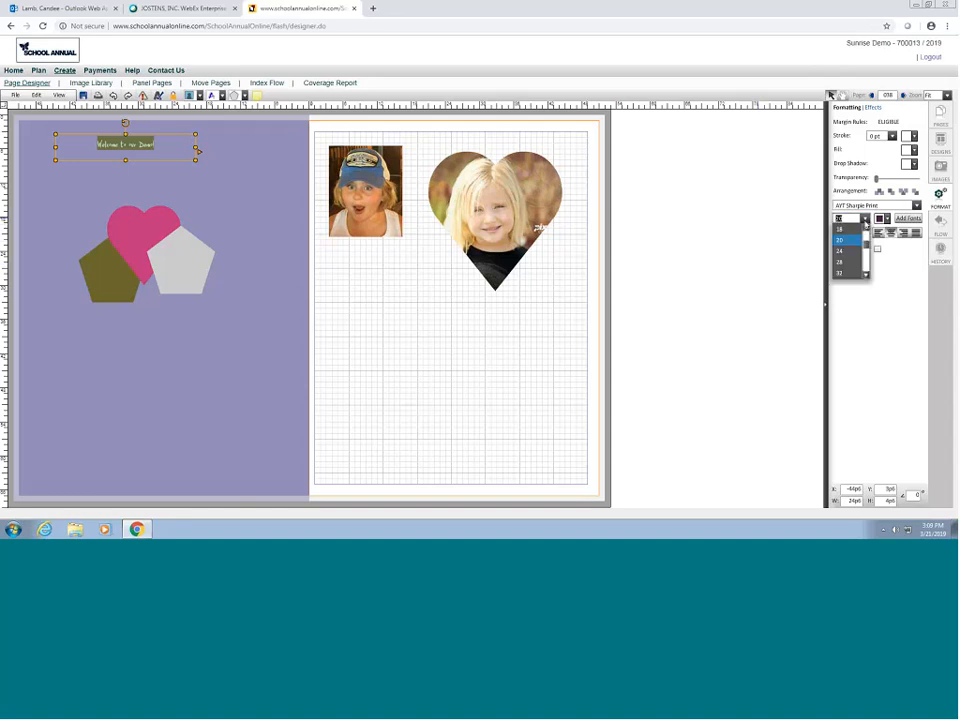
pyautogui.click(853, 262)
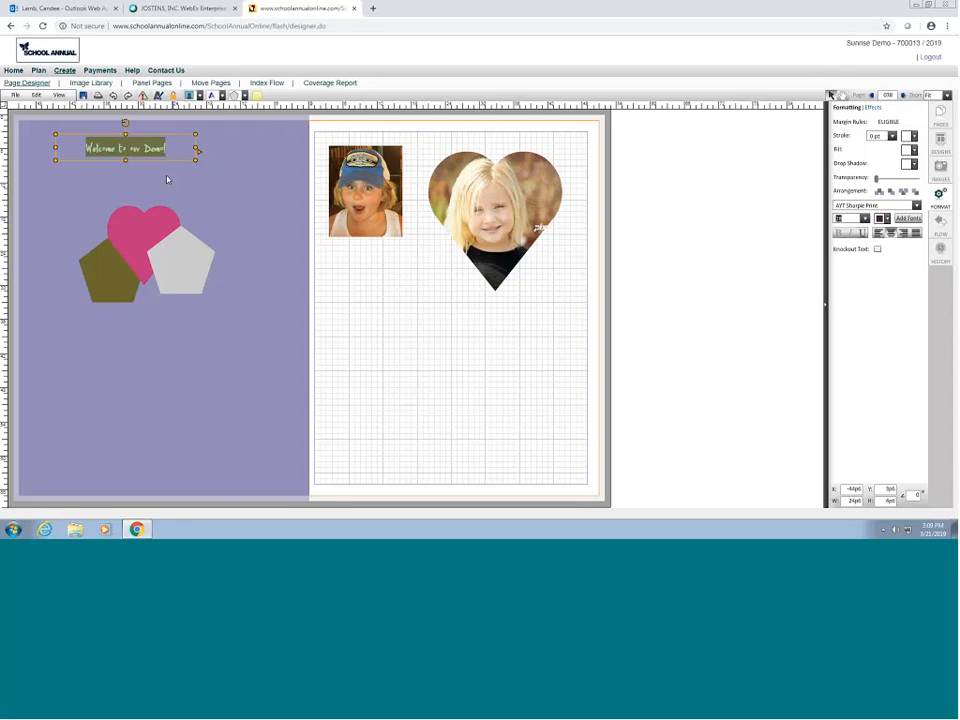
pyautogui.click(227, 177)
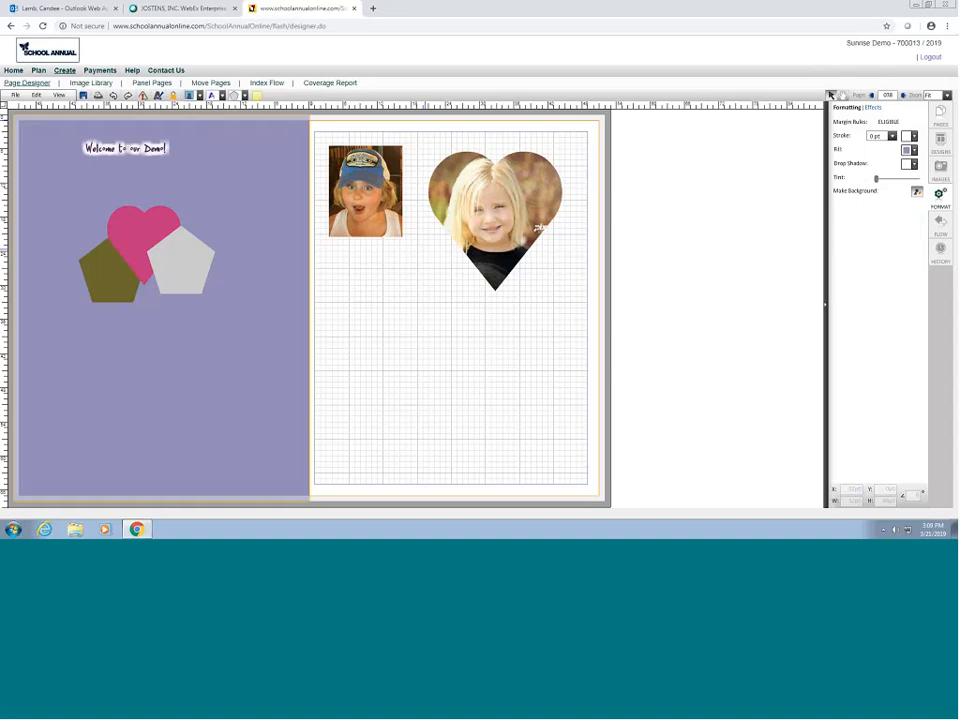
# Step: Delete all text, shapes, photos and the background from the page 038 and 039 spread, including the emptied image boxes
pyautogui.moveTo(474, 103); pyautogui.dragTo(598, 508)
pyautogui.hotkey('ctrl', 'a')
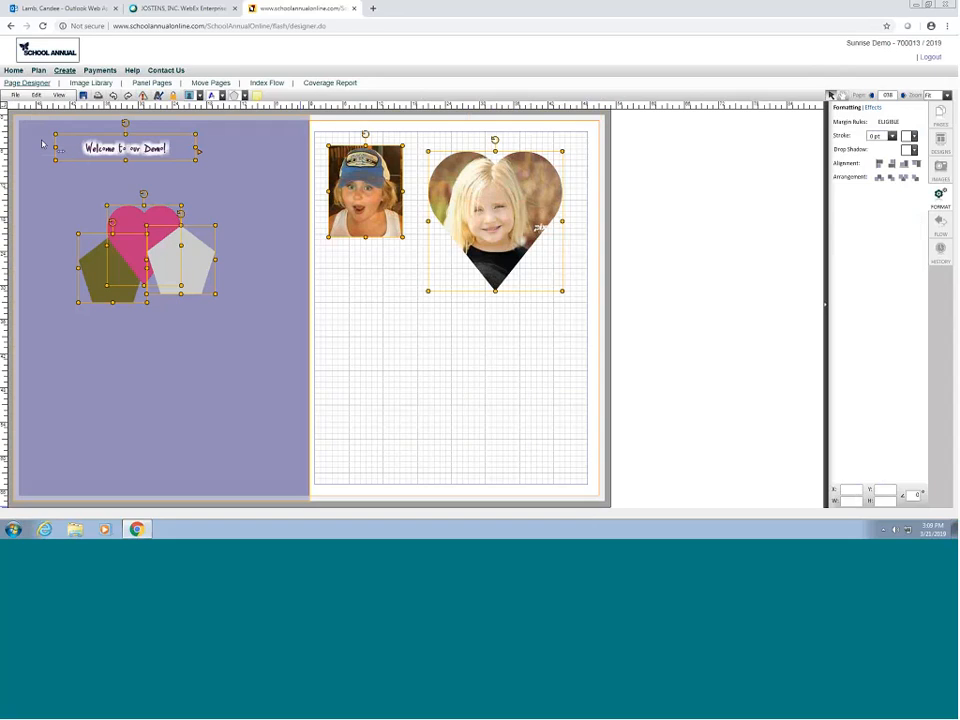
pyautogui.click(13, 116)
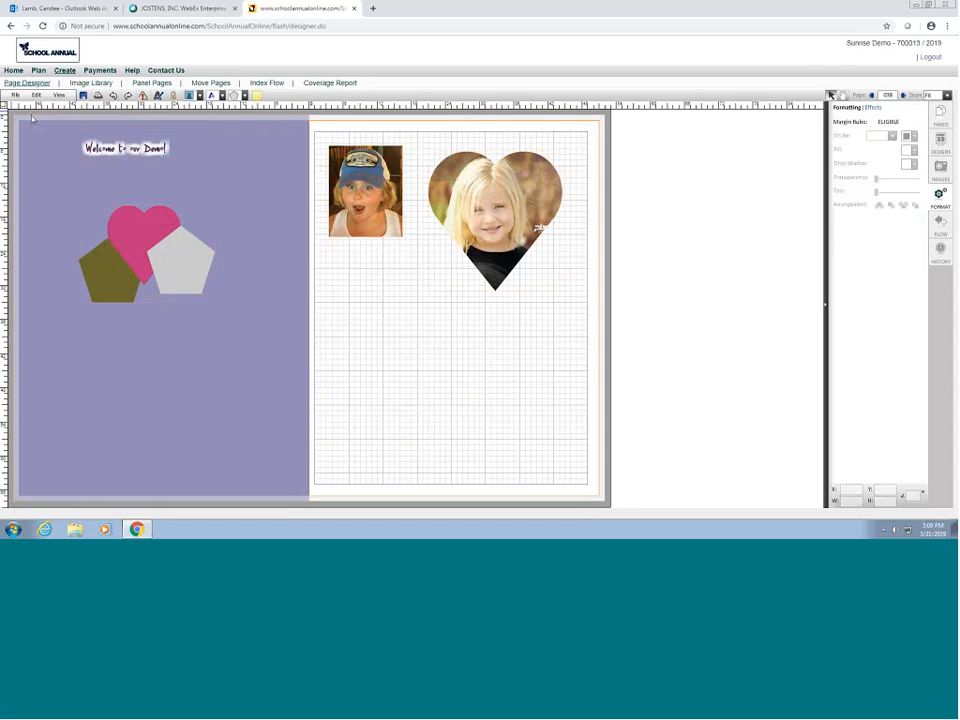
pyautogui.moveTo(13, 116); pyautogui.dragTo(613, 521)
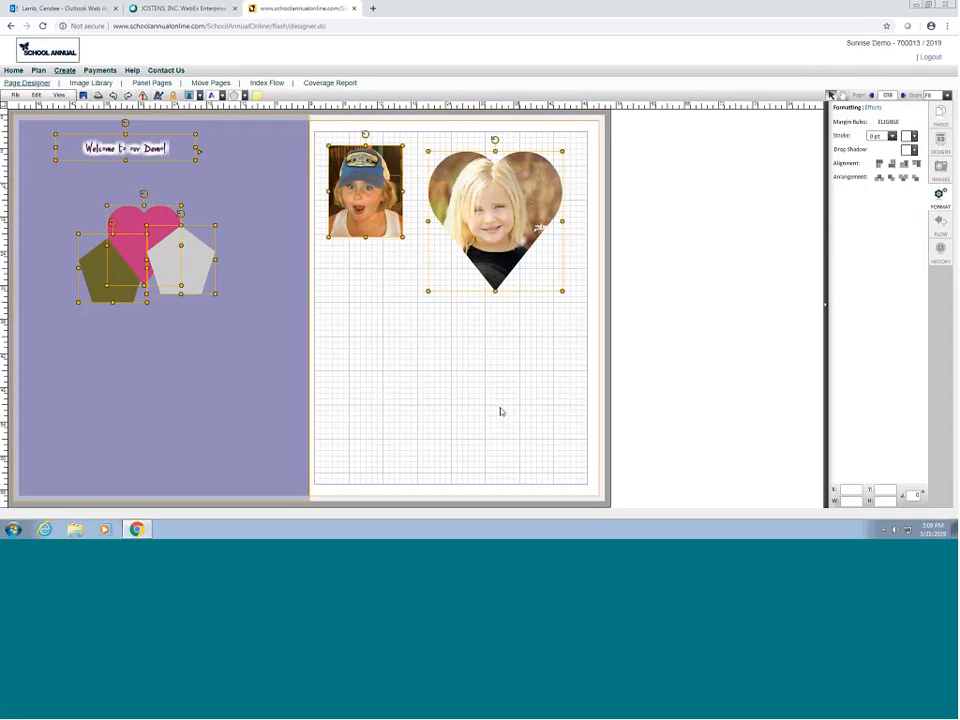
pyautogui.press('Delete')
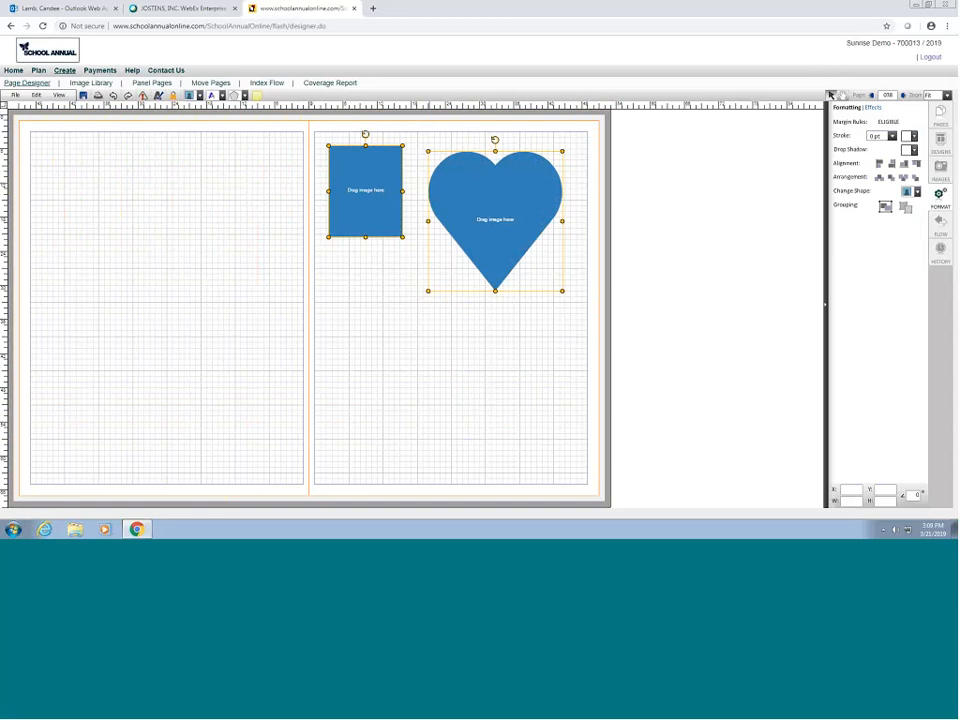
pyautogui.press('Delete')
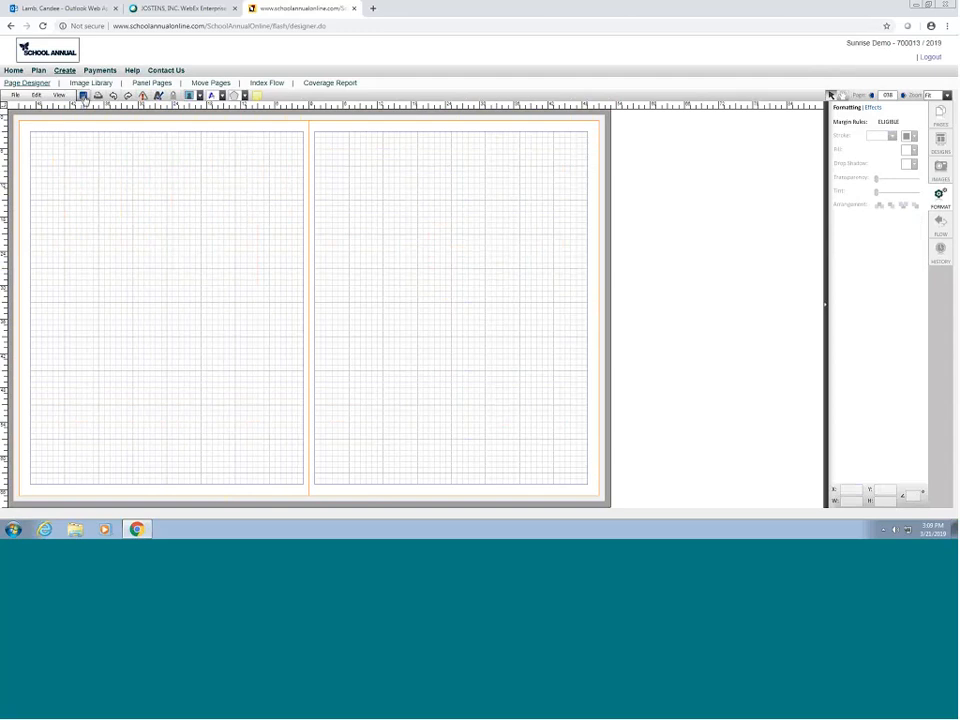
# Step: View the saved history of page 038 and examine the list of design categories
pyautogui.click(940, 250)
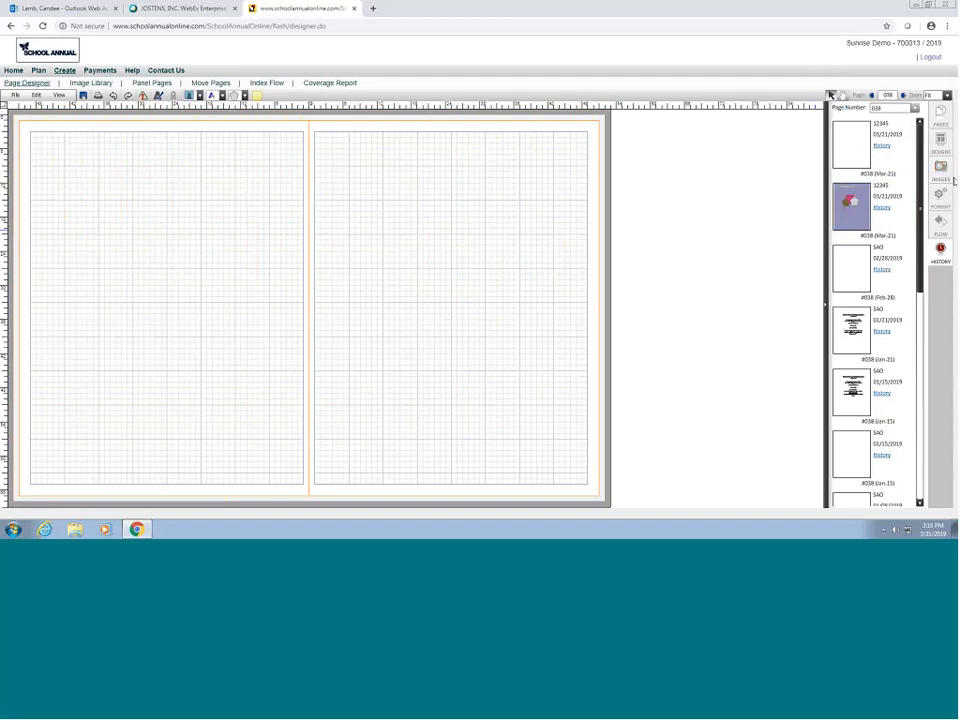
pyautogui.click(941, 141)
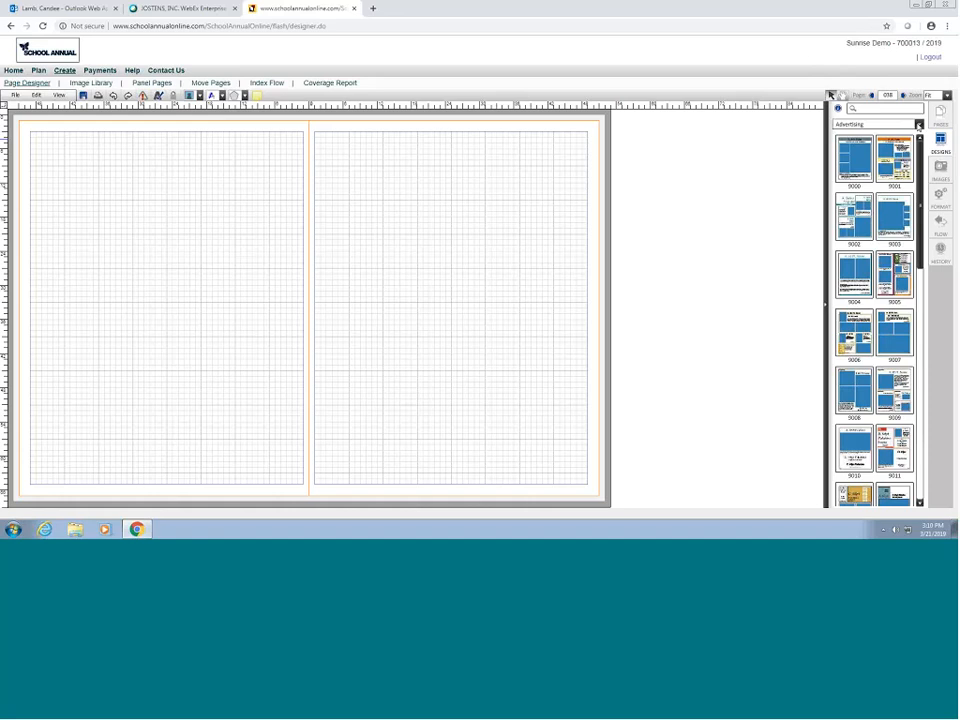
pyautogui.click(918, 124)
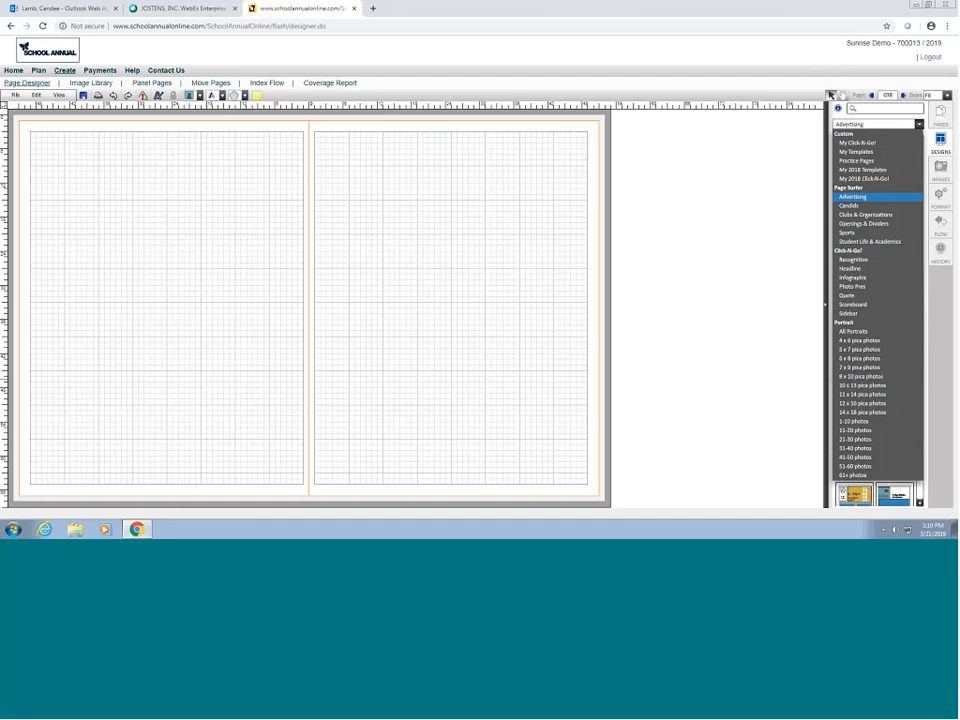
# Step: In the Image Library, expand the Portrait category and view the portraits in one teacher's class folder
pyautogui.click(91, 84)
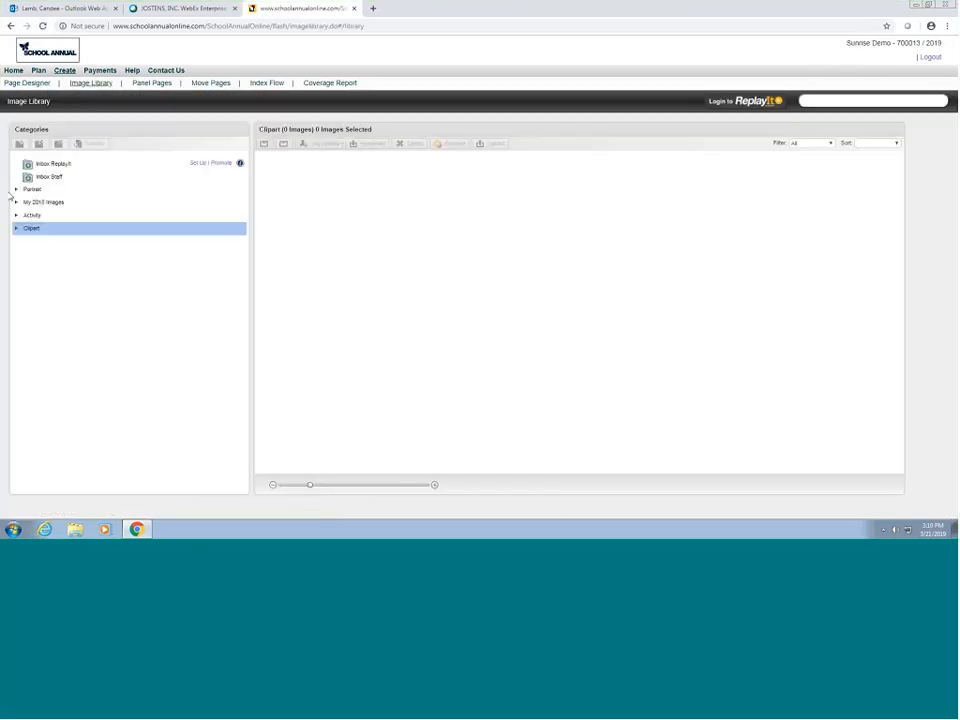
pyautogui.click(16, 191)
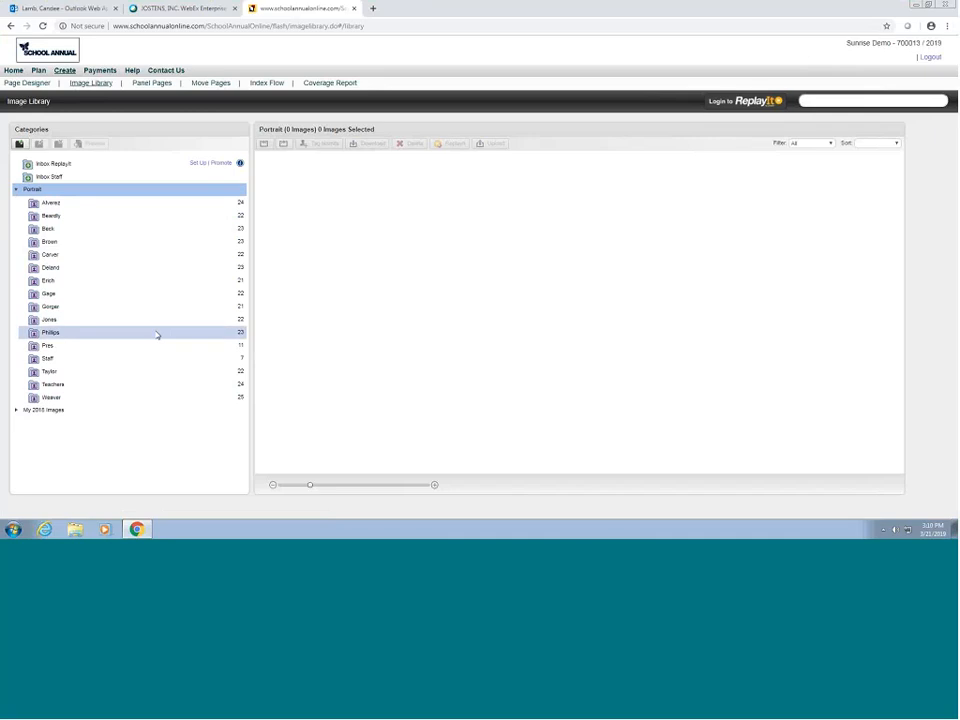
pyautogui.click(244, 325)
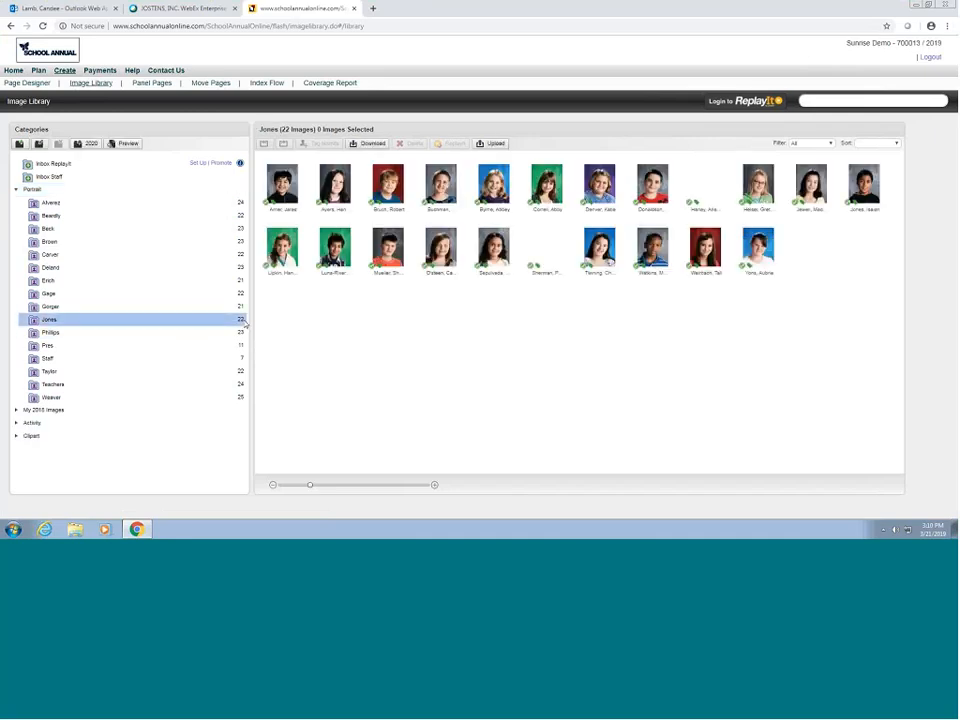
# Step: Return to the Page Designer and show the portrait designs for 21-30 photos
pyautogui.click(24, 82)
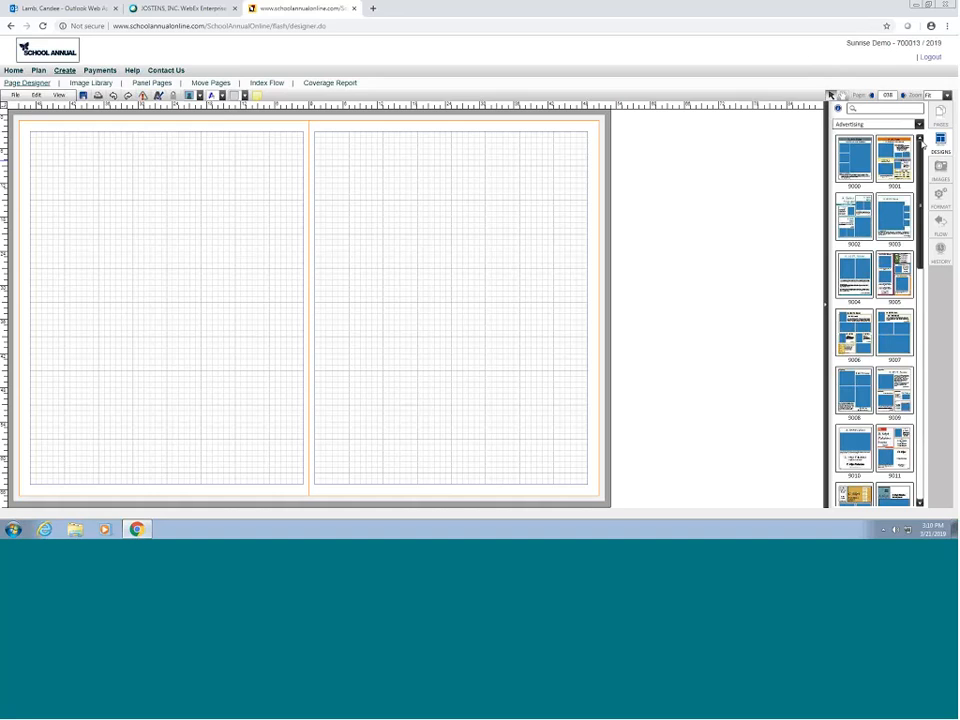
pyautogui.click(877, 124)
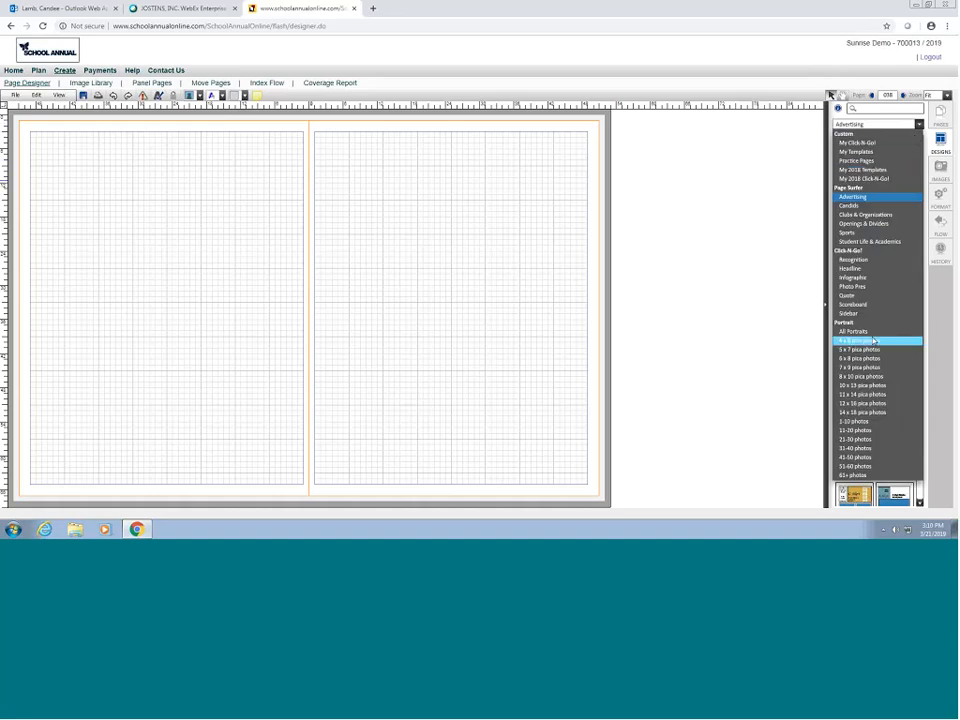
pyautogui.click(863, 441)
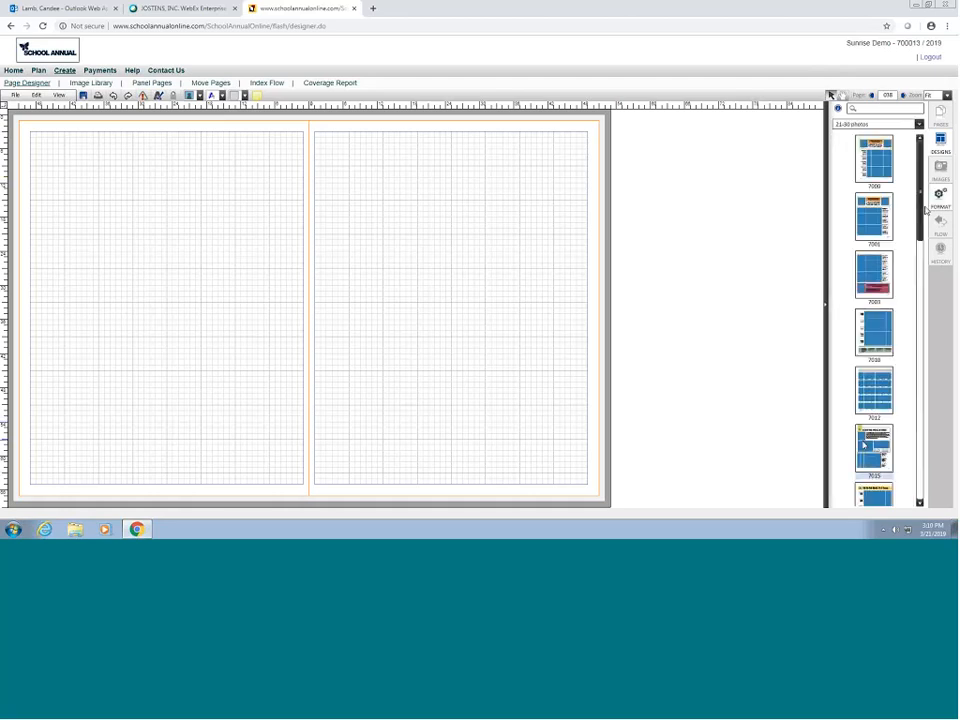
# Step: Place portrait design 7075 on page 038 and replace its vertical 20XX heading with the teacher's name
pyautogui.moveTo(922, 208); pyautogui.dragTo(917, 313)
pyautogui.moveTo(860, 232); pyautogui.dragTo(155, 308)
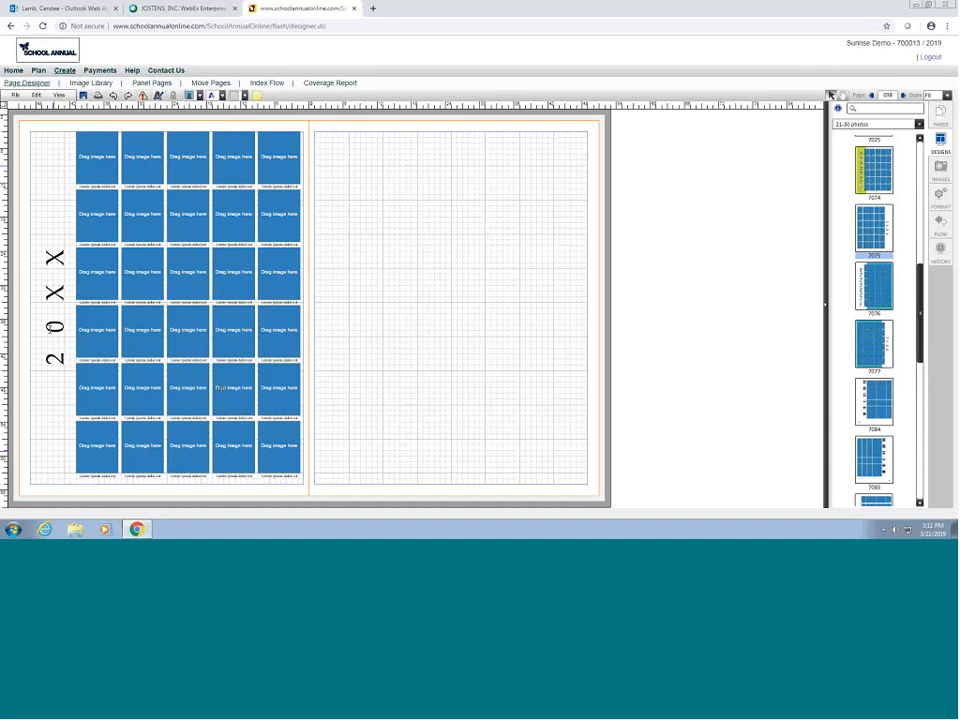
pyautogui.click(55, 327)
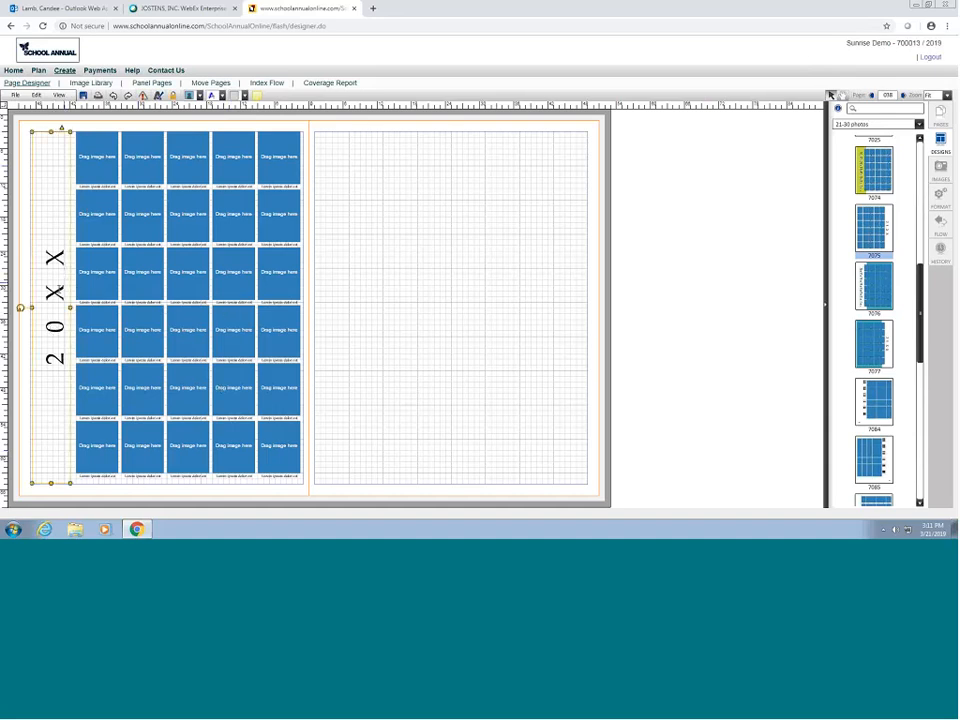
pyautogui.doubleClick(58, 237)
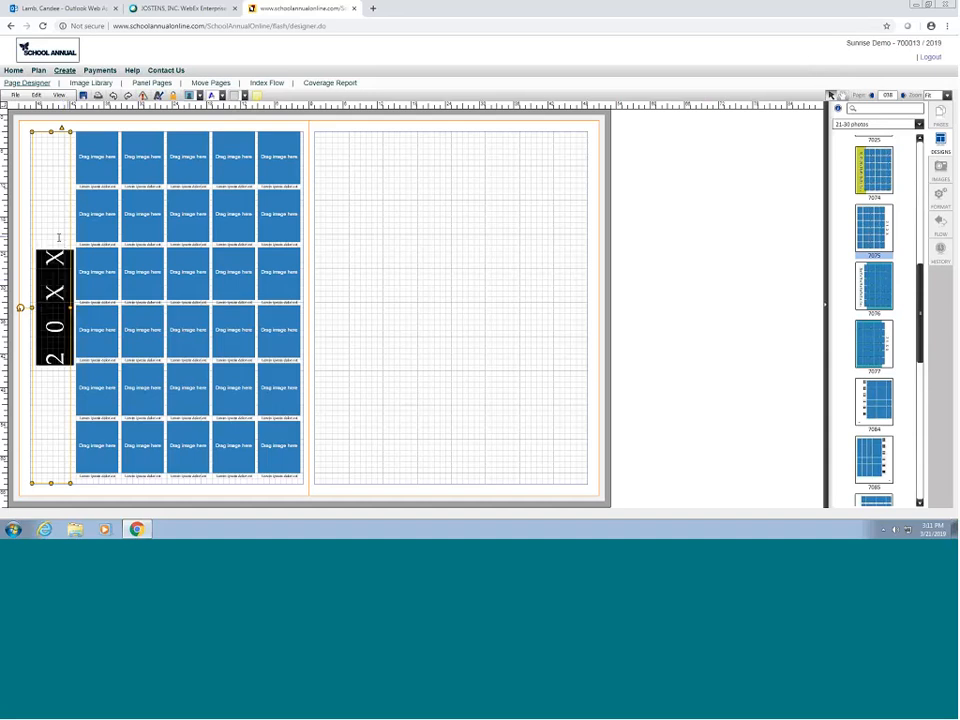
pyautogui.click(57, 238)
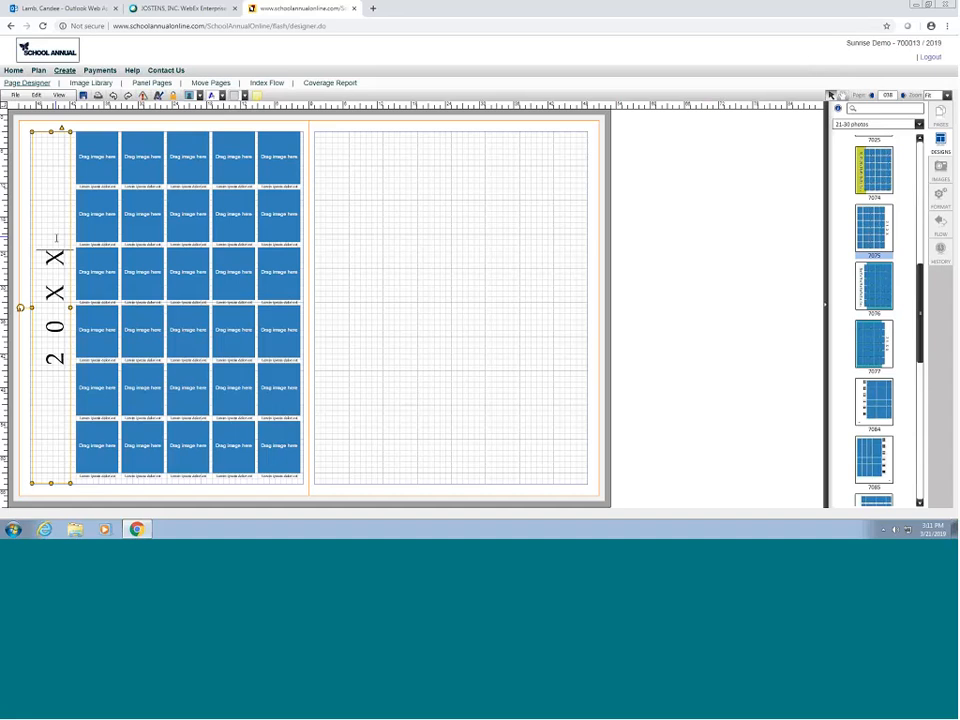
pyautogui.moveTo(57, 238); pyautogui.dragTo(47, 369)
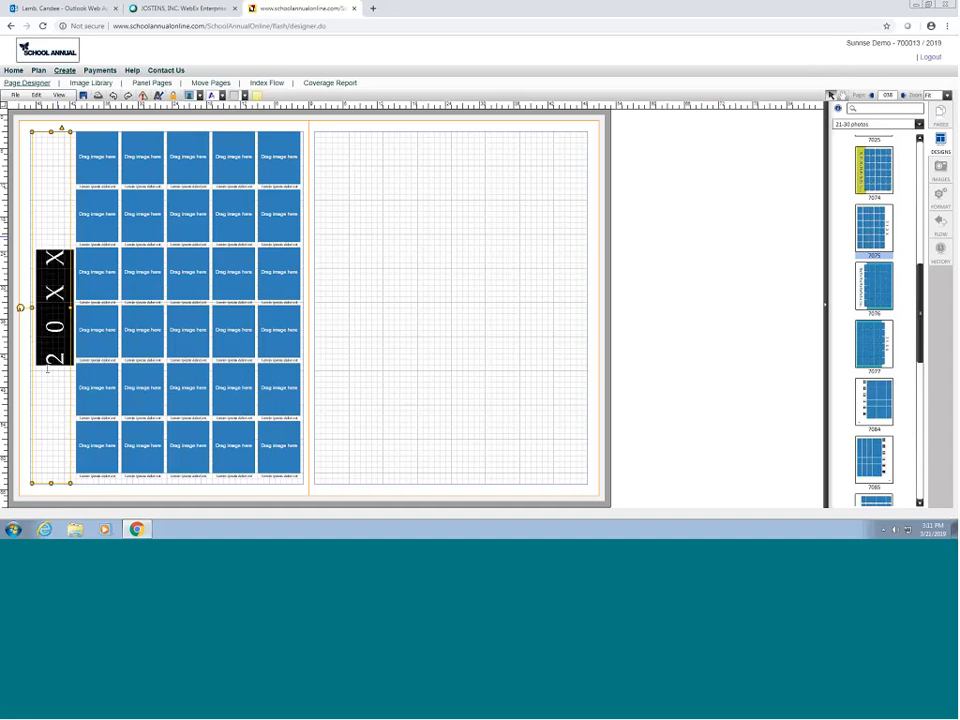
pyautogui.press('Delete')
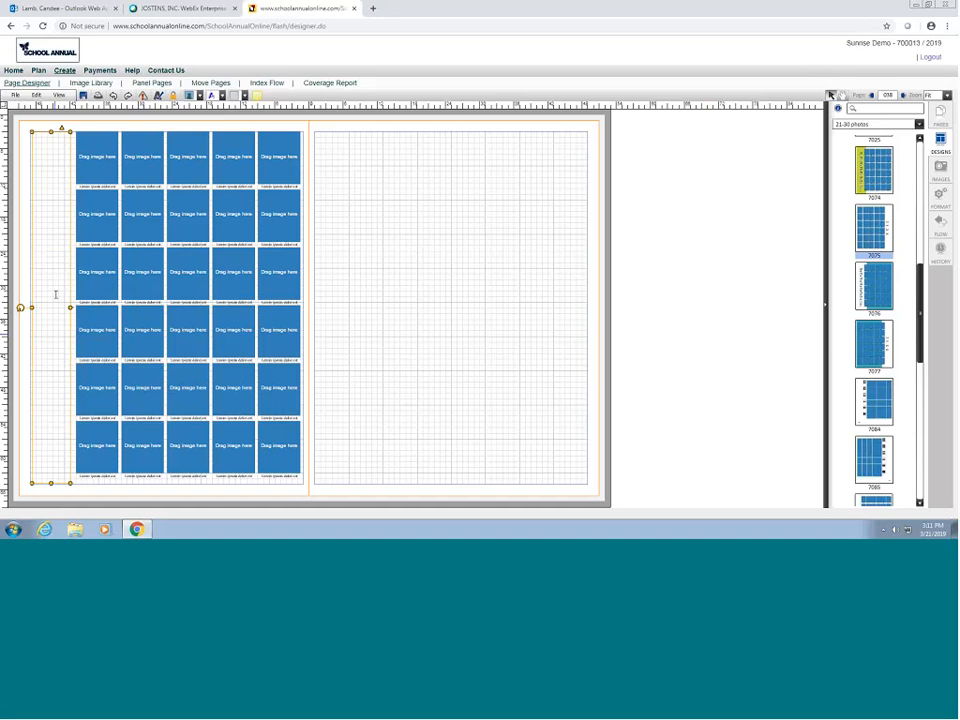
pyautogui.write('Mrs. Jone')
pyautogui.press('BackSpace')
pyautogui.press('BackSpace')
pyautogui.press('BackSpace')
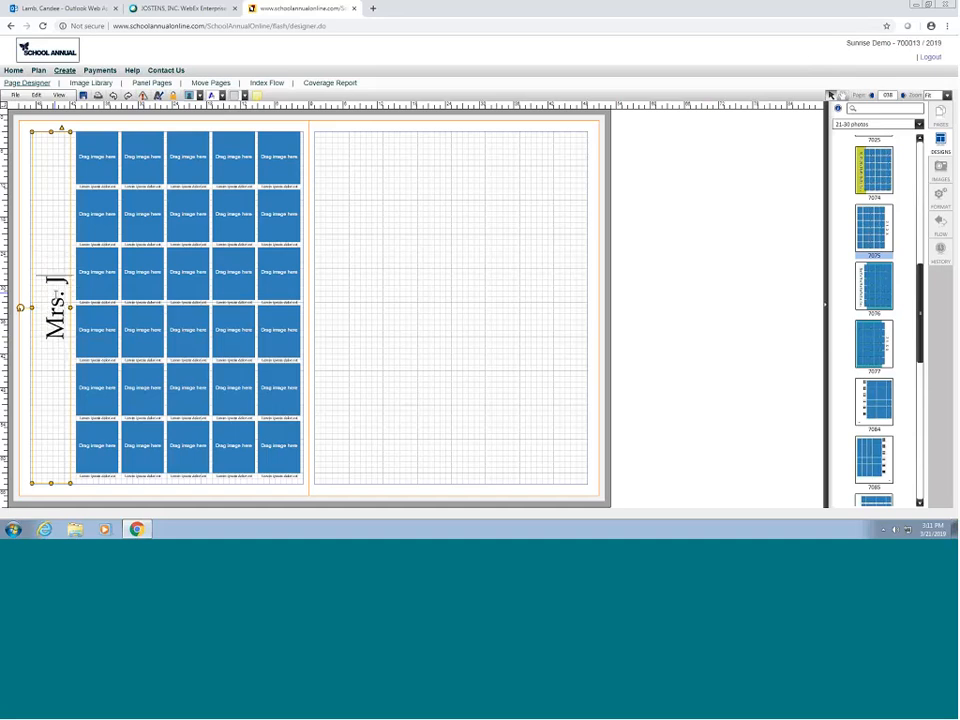
pyautogui.write('ones')
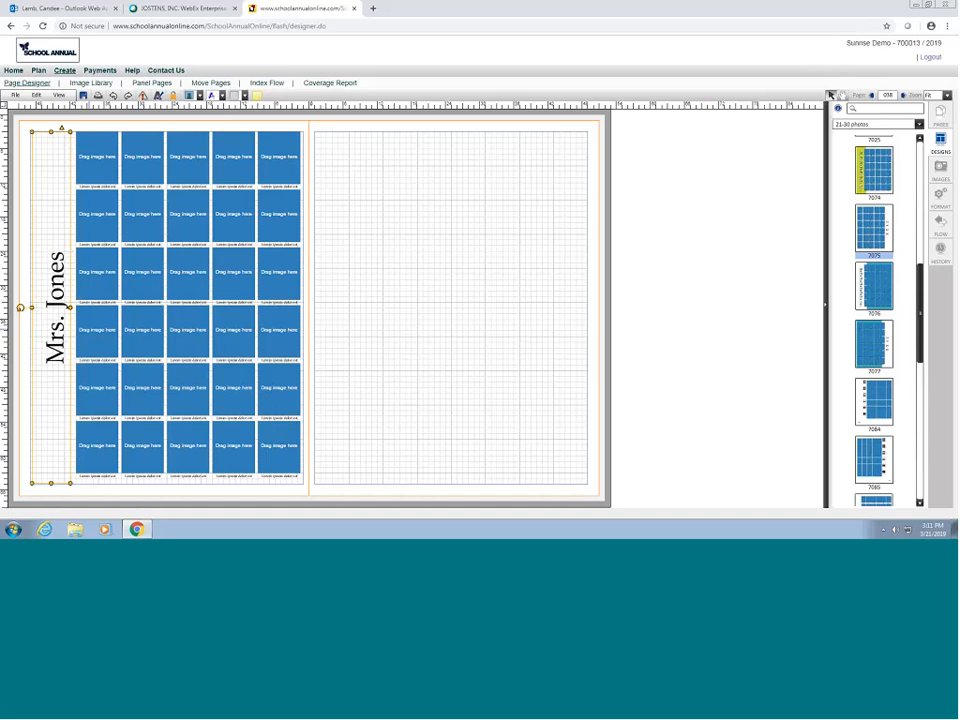
pyautogui.click(732, 270)
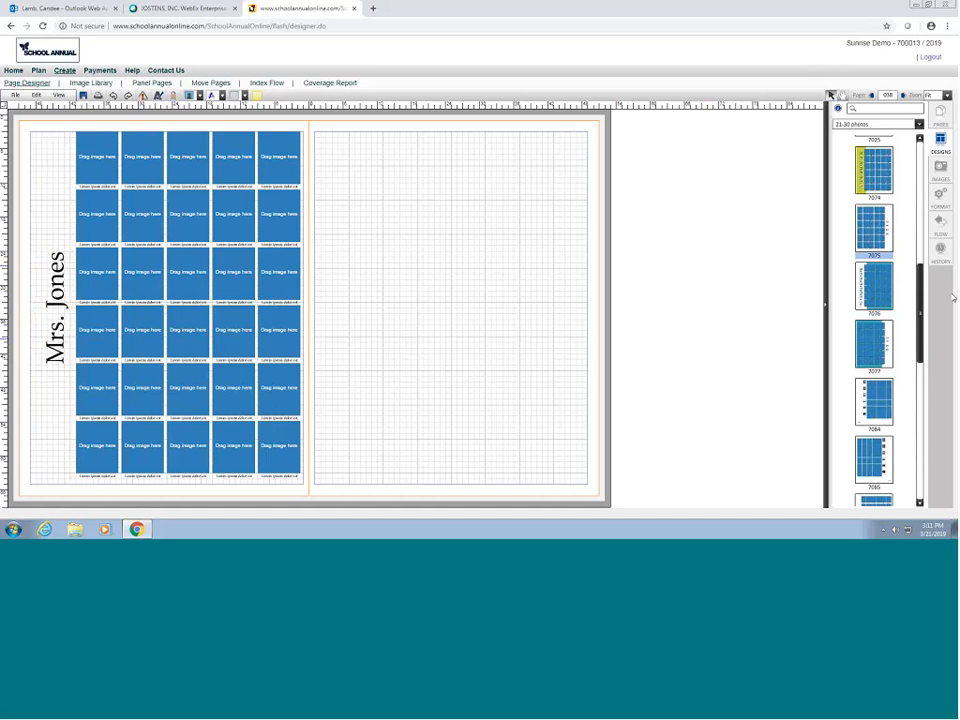
# Step: Choose the teacher's class folder for portrait flowing, then reset its existing flow and confirm the reset
pyautogui.click(940, 225)
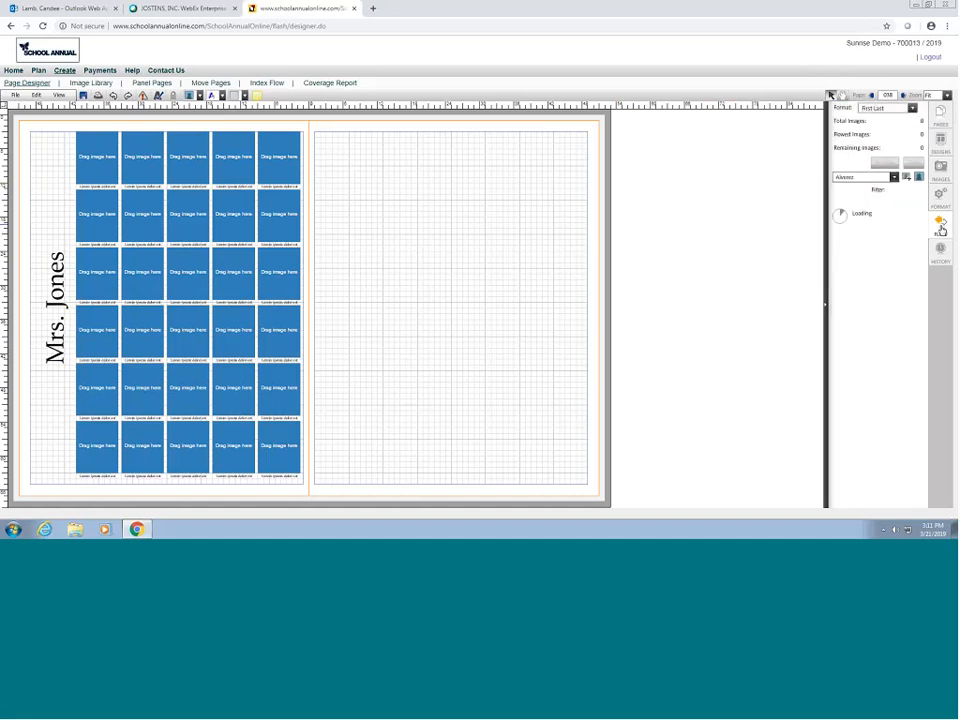
pyautogui.click(894, 177)
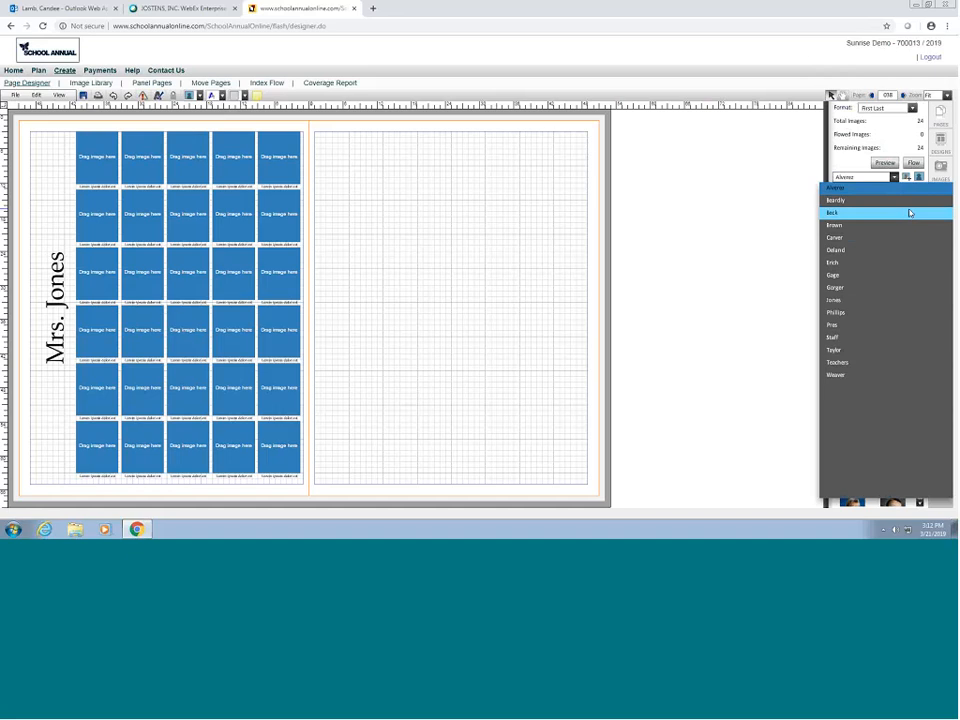
pyautogui.click(842, 302)
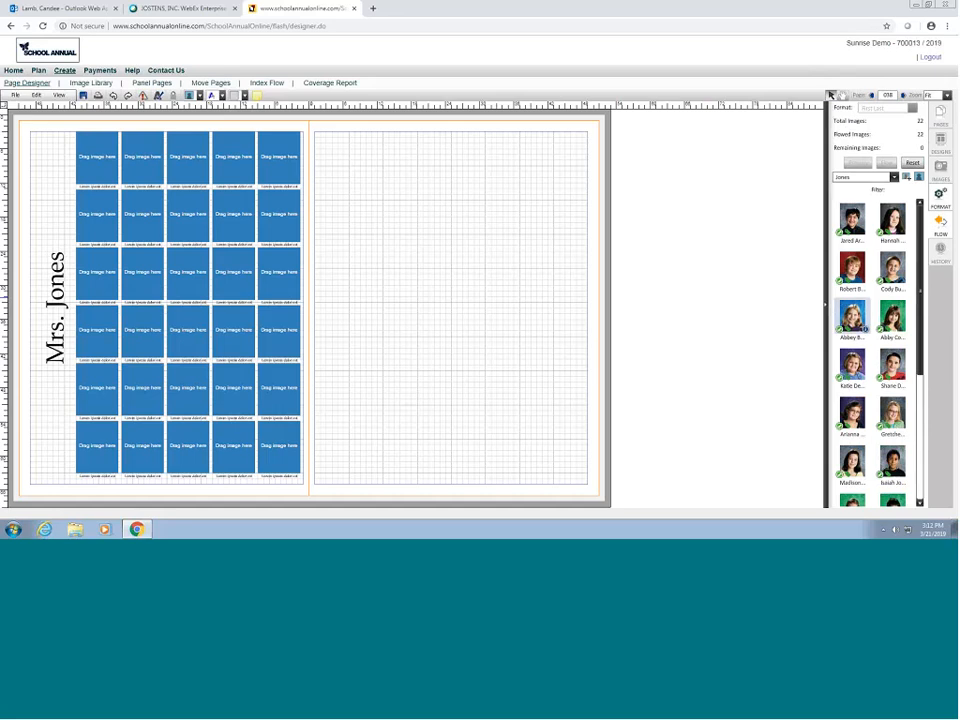
pyautogui.click(917, 164)
pyautogui.click(455, 334)
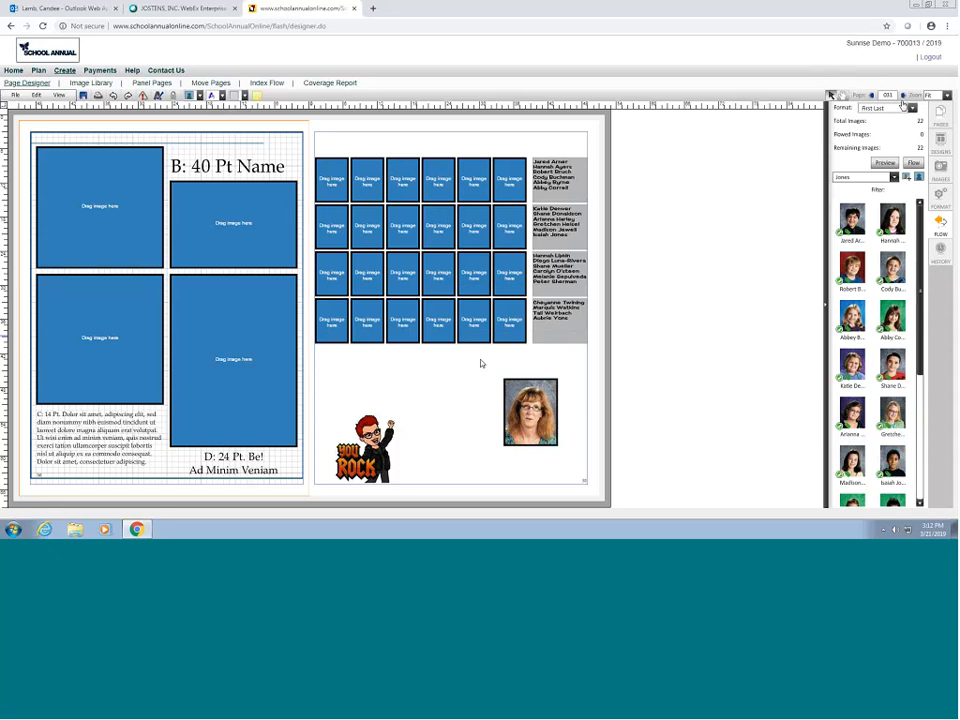
# Step: Move forward from page 031 to the blank spread at page 039
pyautogui.click(906, 98)
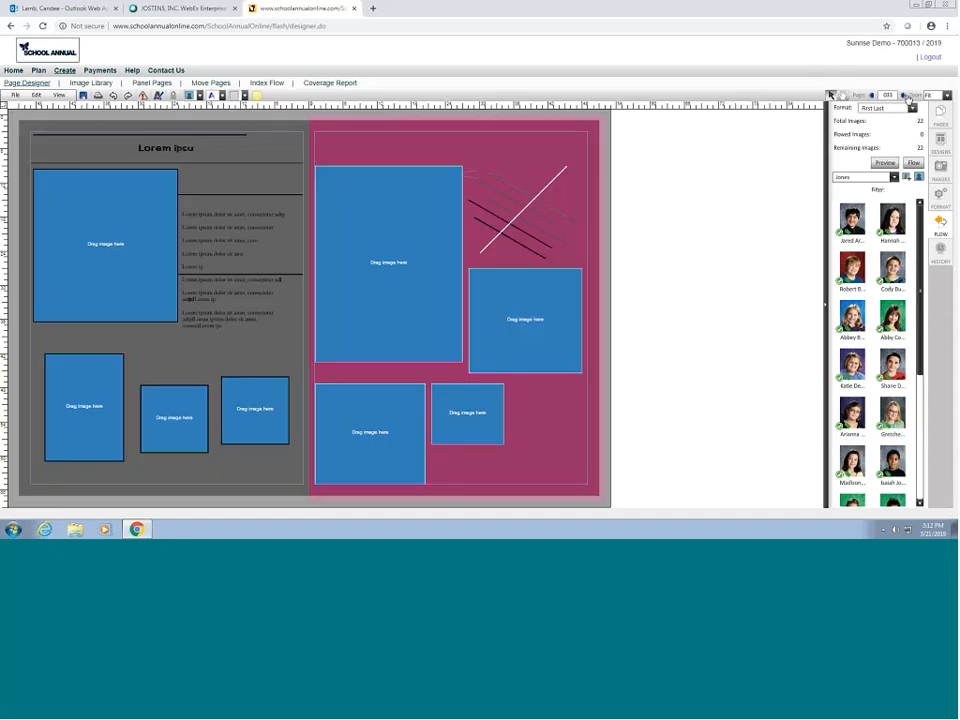
pyautogui.click(906, 98)
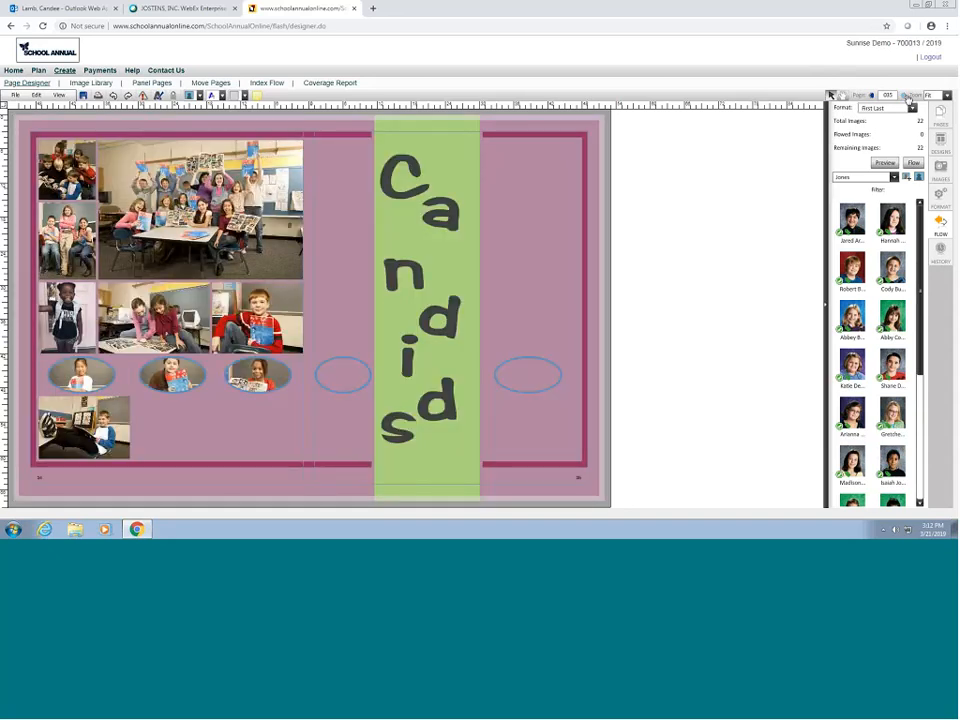
pyautogui.click(906, 98)
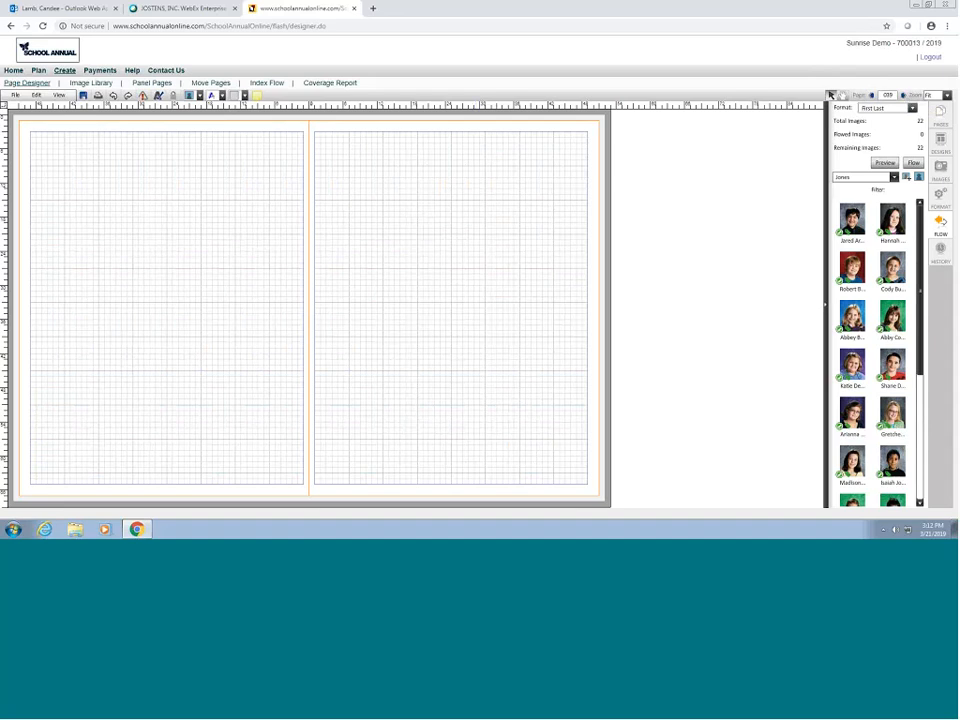
pyautogui.click(871, 96)
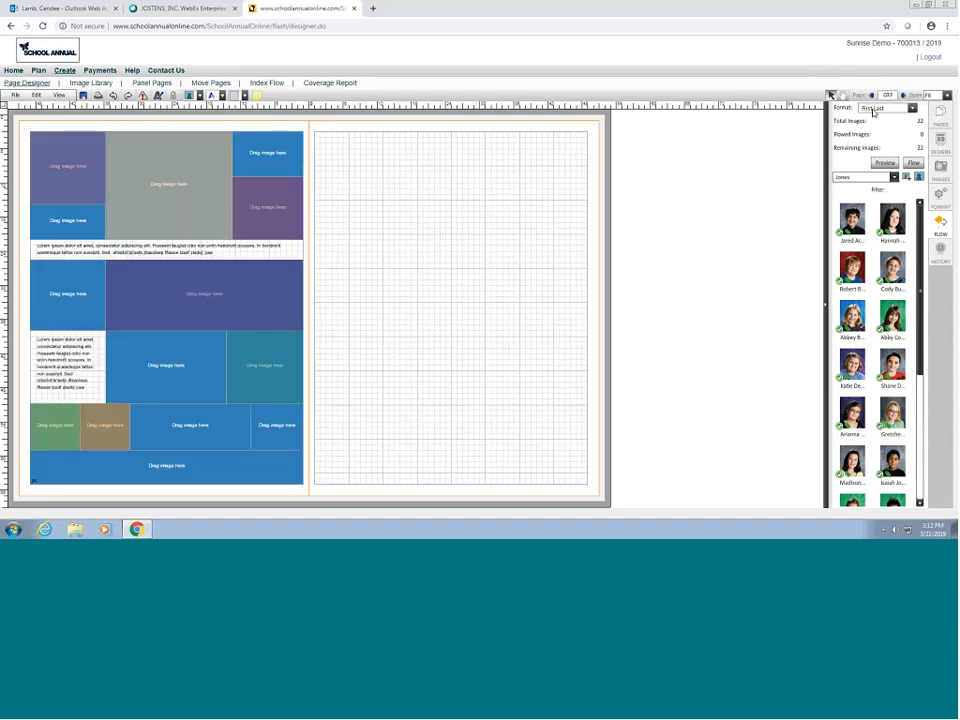
pyautogui.click(904, 97)
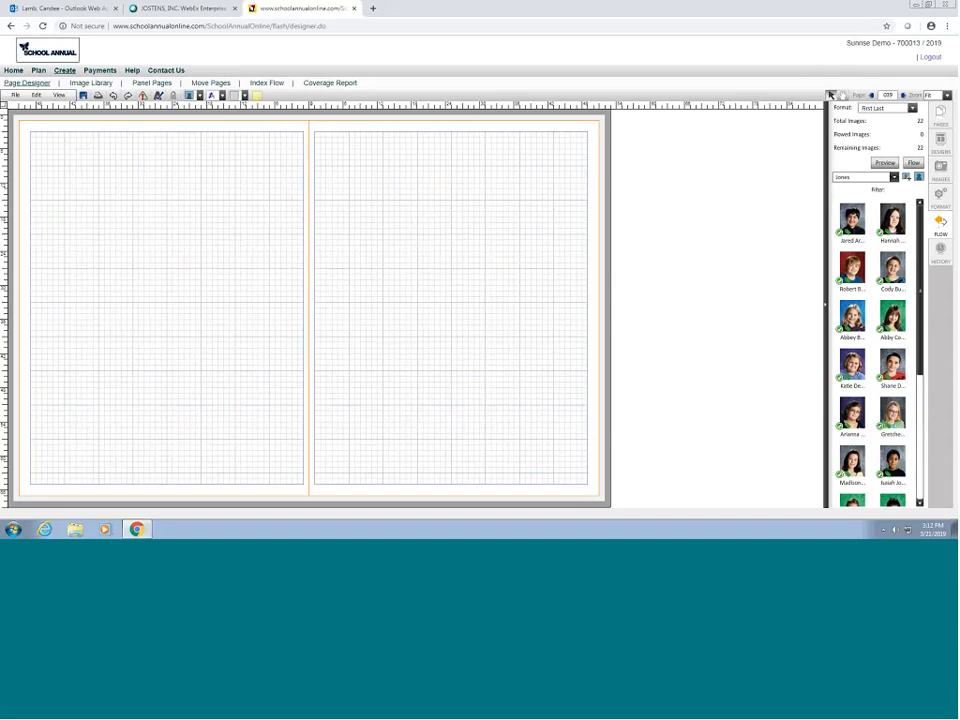
# Step: Look through the portrait designs for 21-30 photos and place design 7075 on the left page of the blank spread
pyautogui.click(940, 140)
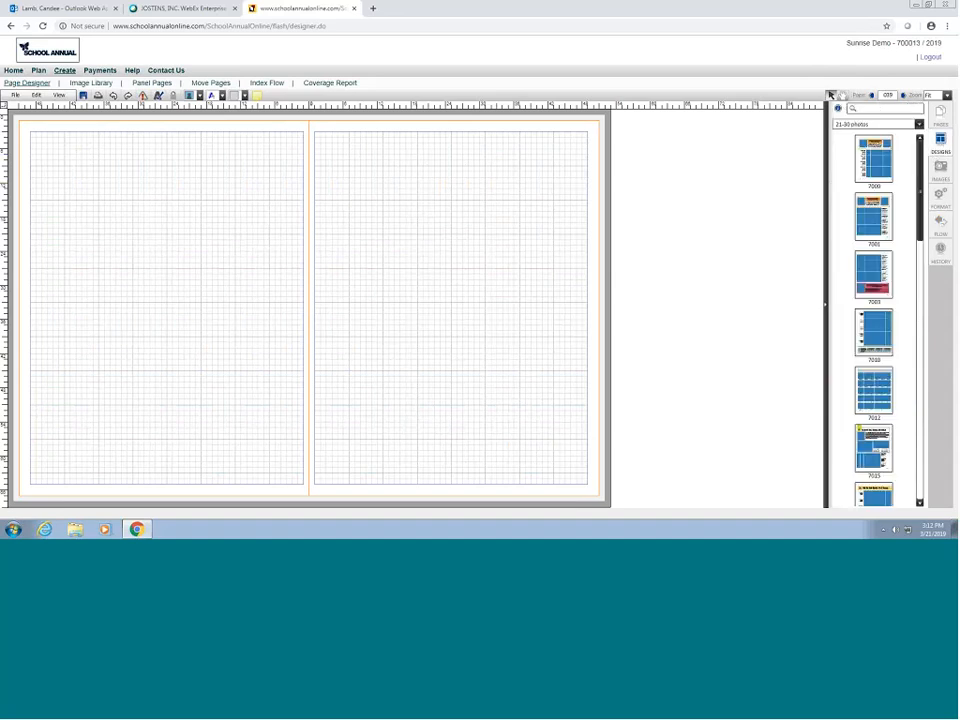
pyautogui.scroll(-5, 904, 280)
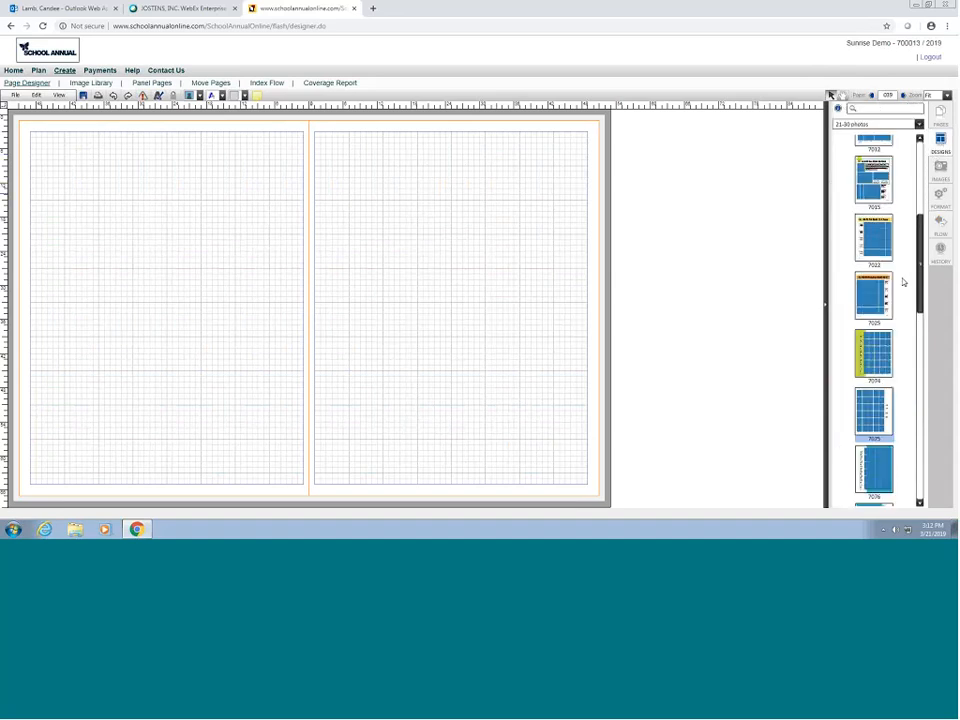
pyautogui.scroll(-4, 903, 292)
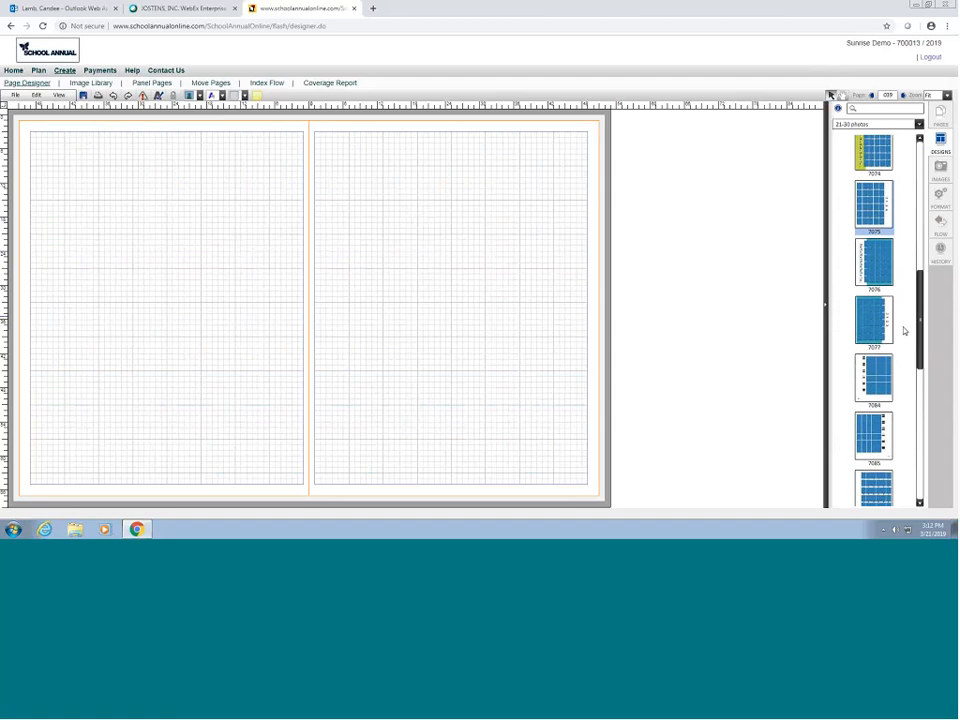
pyautogui.scroll(-5, 909, 364)
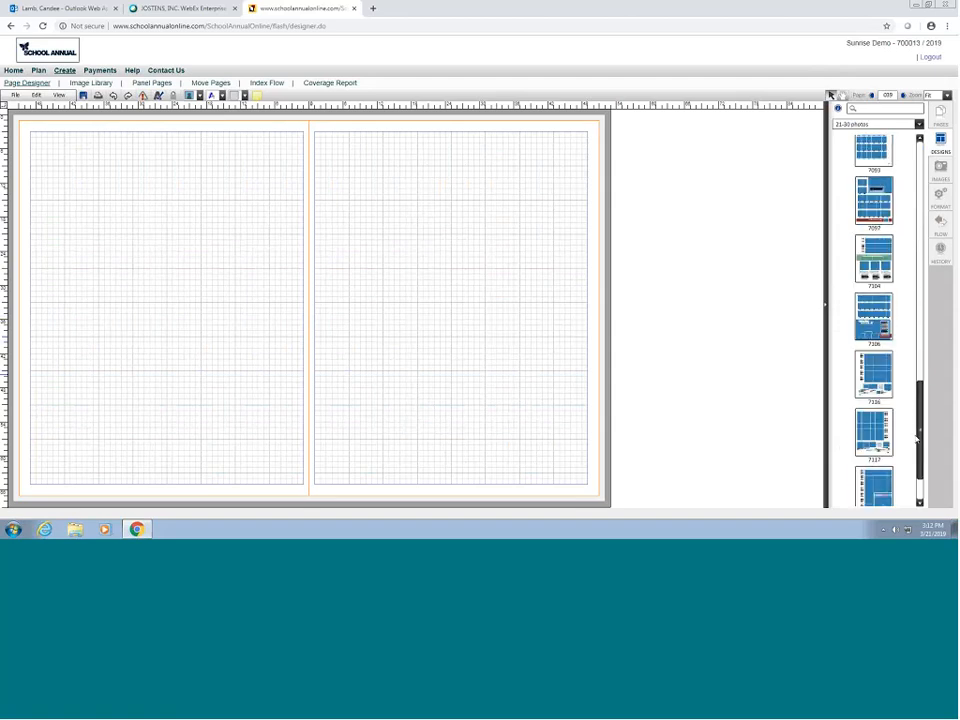
pyautogui.moveTo(916, 439); pyautogui.dragTo(946, 322)
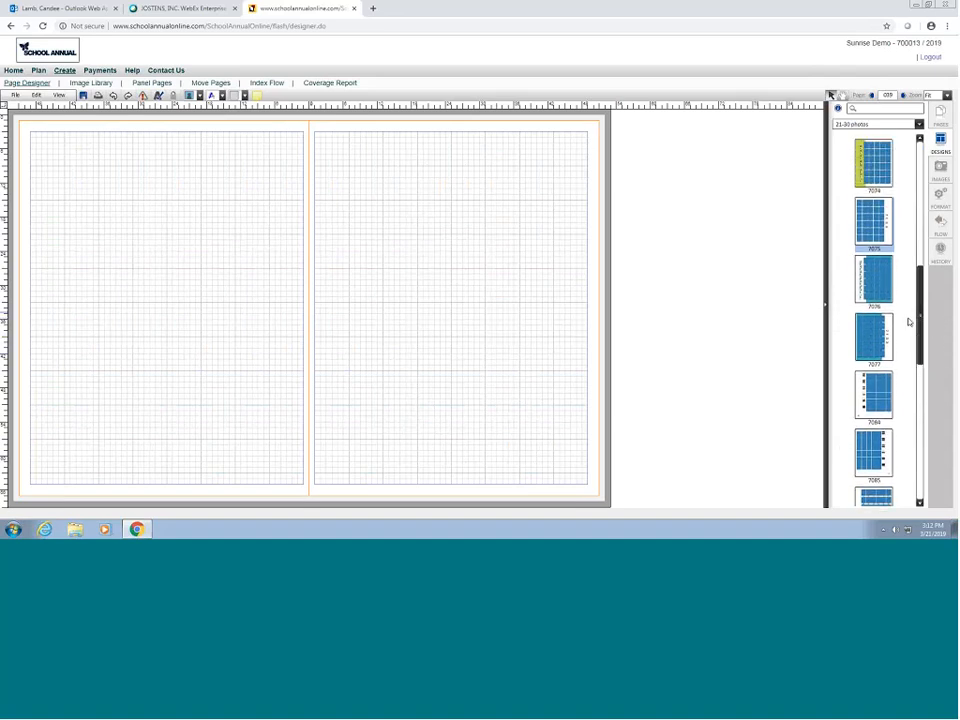
pyautogui.moveTo(853, 229); pyautogui.dragTo(166, 232)
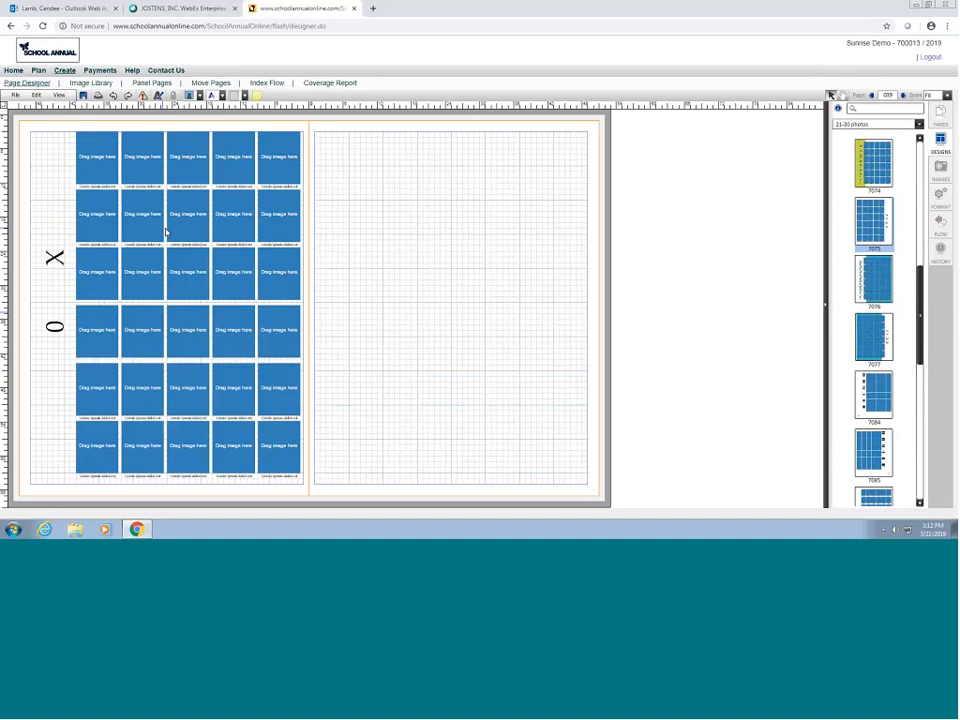
# Step: Replace the vertical 20XX heading beside the portrait grid with the teacher's title and name
pyautogui.doubleClick(54, 242)
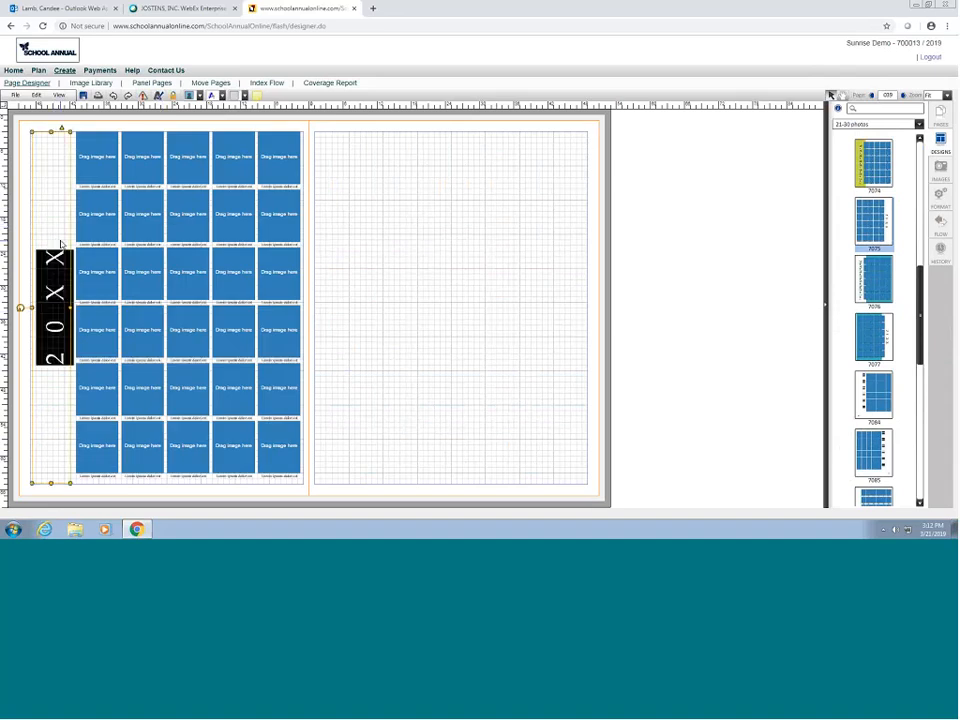
pyautogui.press('Delete')
pyautogui.write('Mr')
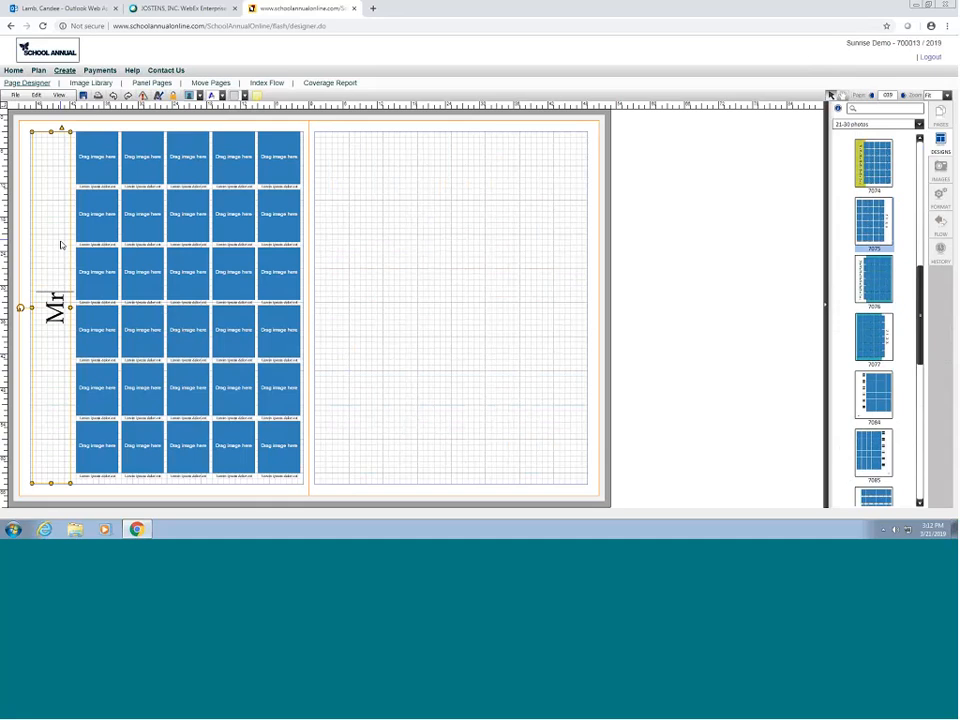
pyautogui.write('s. J0one')
pyautogui.press('BackSpace')
pyautogui.press('BackSpace')
pyautogui.press('BackSpace')
pyautogui.press('BackSpace')
pyautogui.press('BackSpace')
pyautogui.write('J')
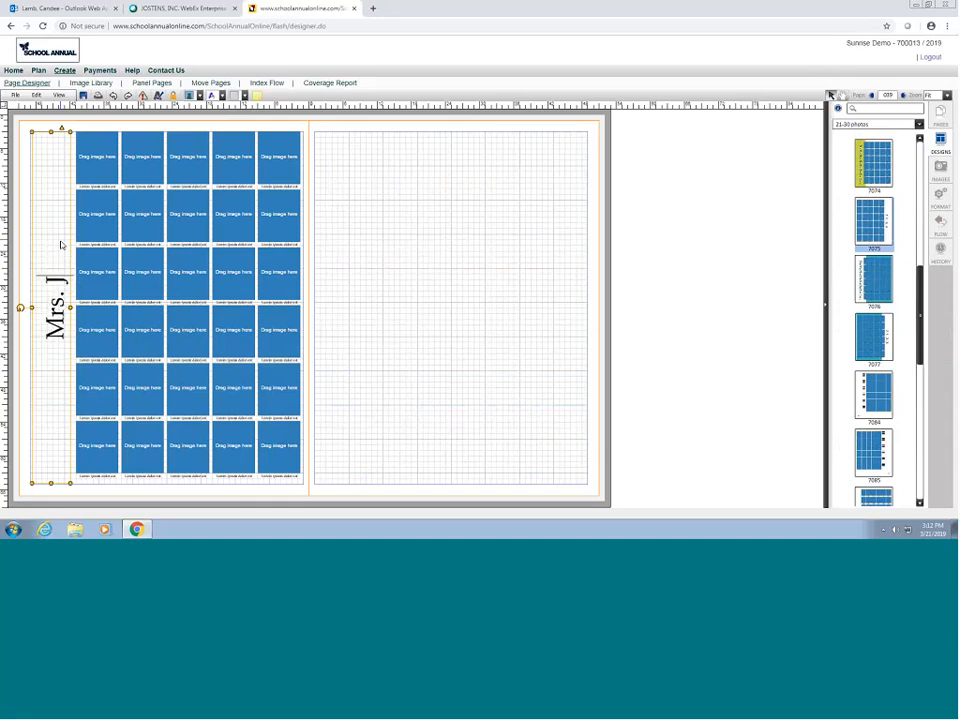
pyautogui.write('ones')
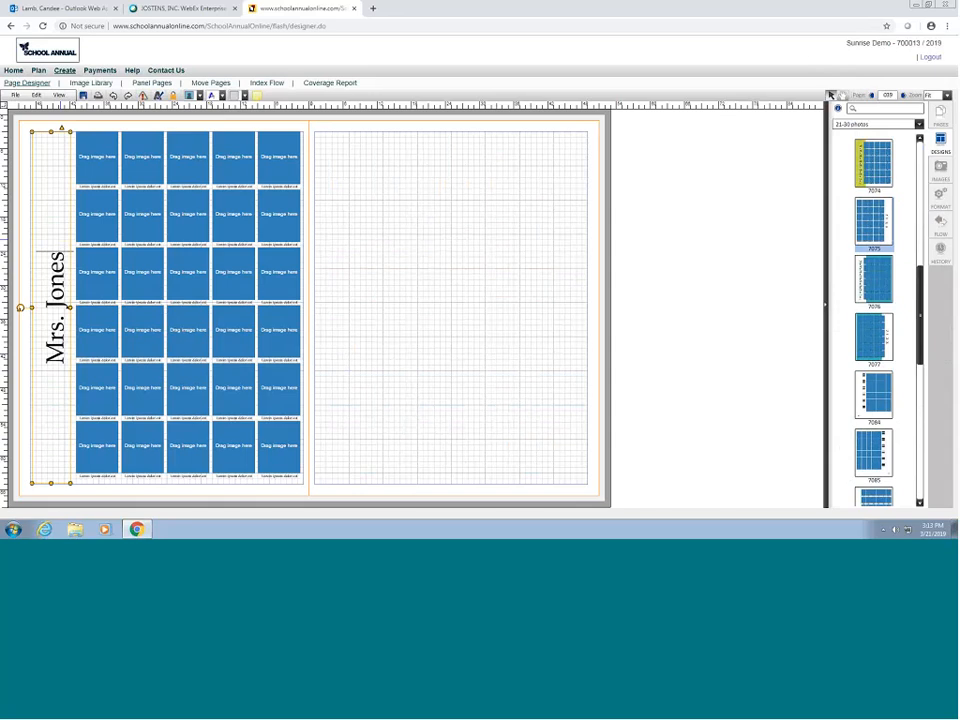
pyautogui.click(481, 311)
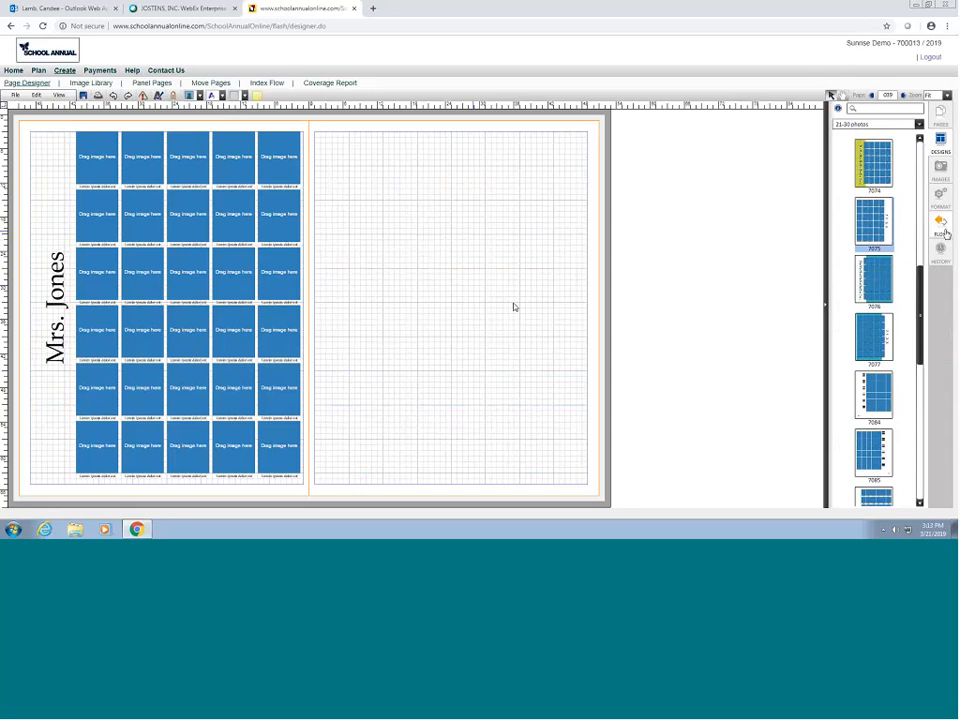
# Step: Preview and flow the class portraits into the grid, and delete the empty bottom row of photo boxes
pyautogui.click(942, 226)
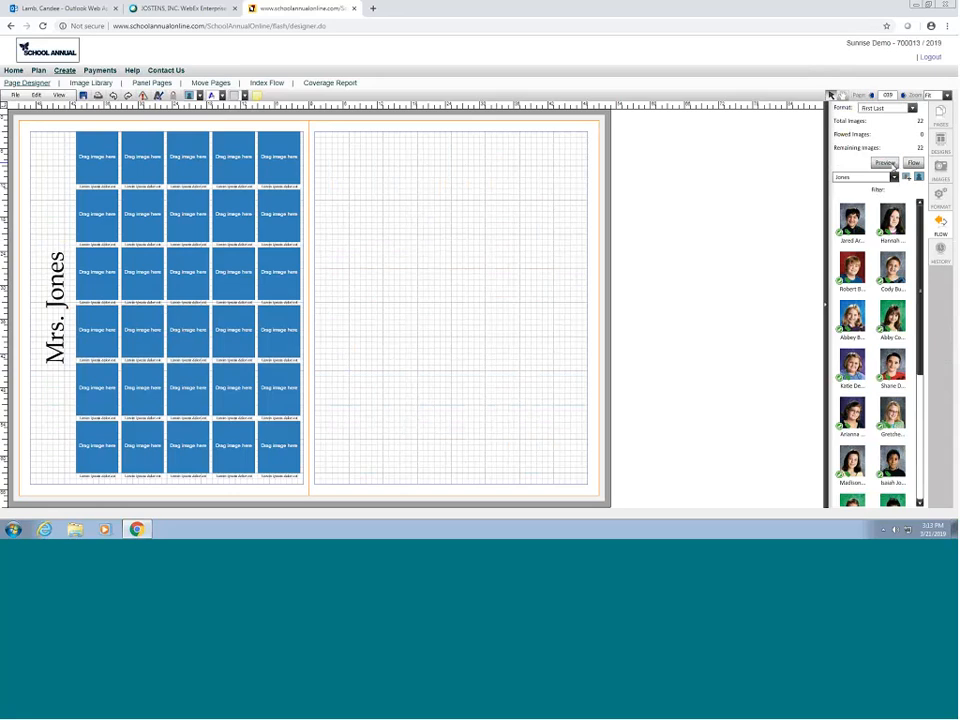
pyautogui.click(886, 163)
pyautogui.click(914, 164)
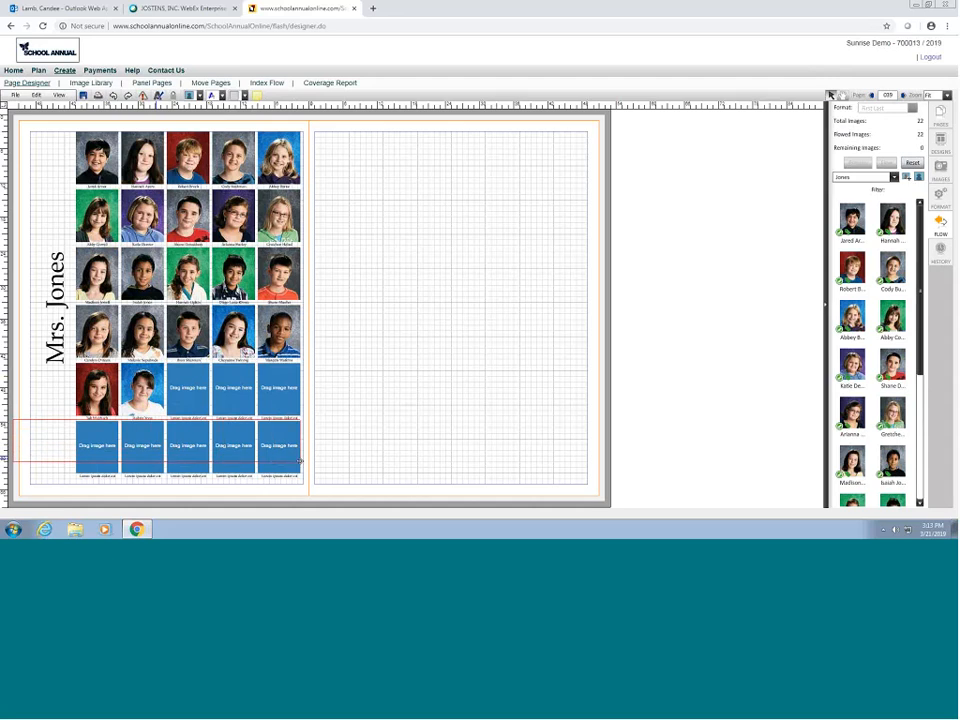
pyautogui.moveTo(300, 461); pyautogui.dragTo(314, 491)
pyautogui.press('Delete')
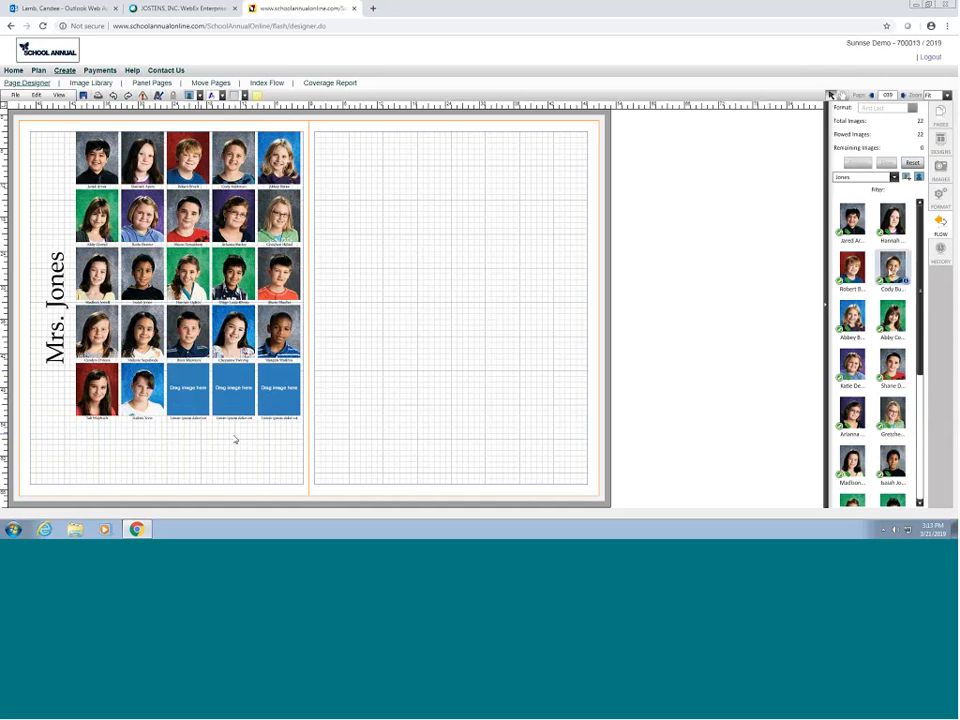
# Step: Show the Animals clipart folder in the image collection
pyautogui.click(943, 172)
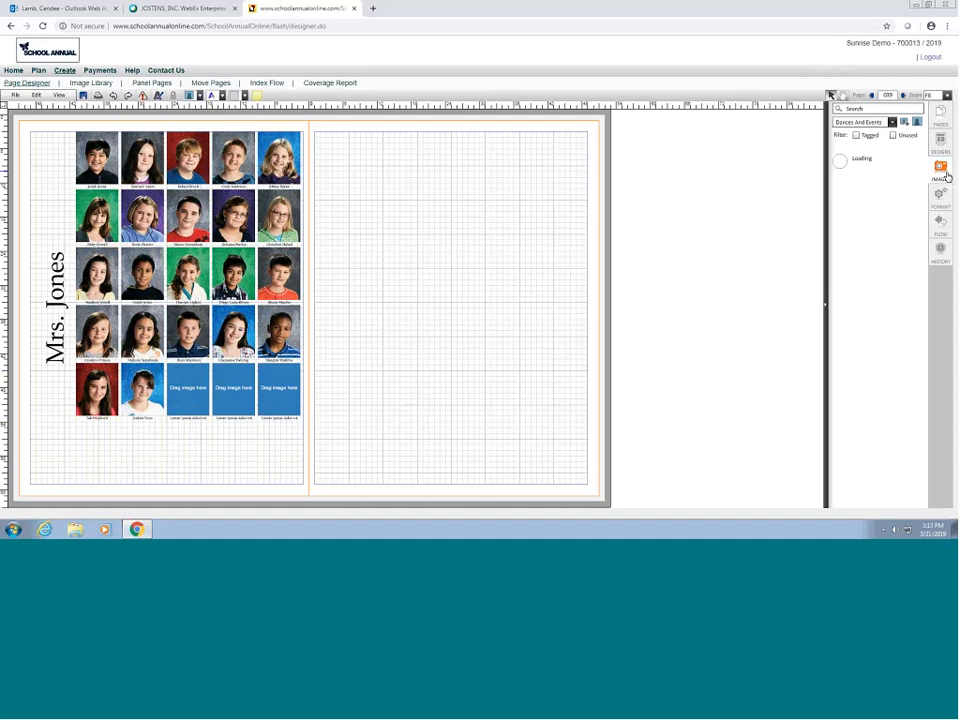
pyautogui.click(893, 122)
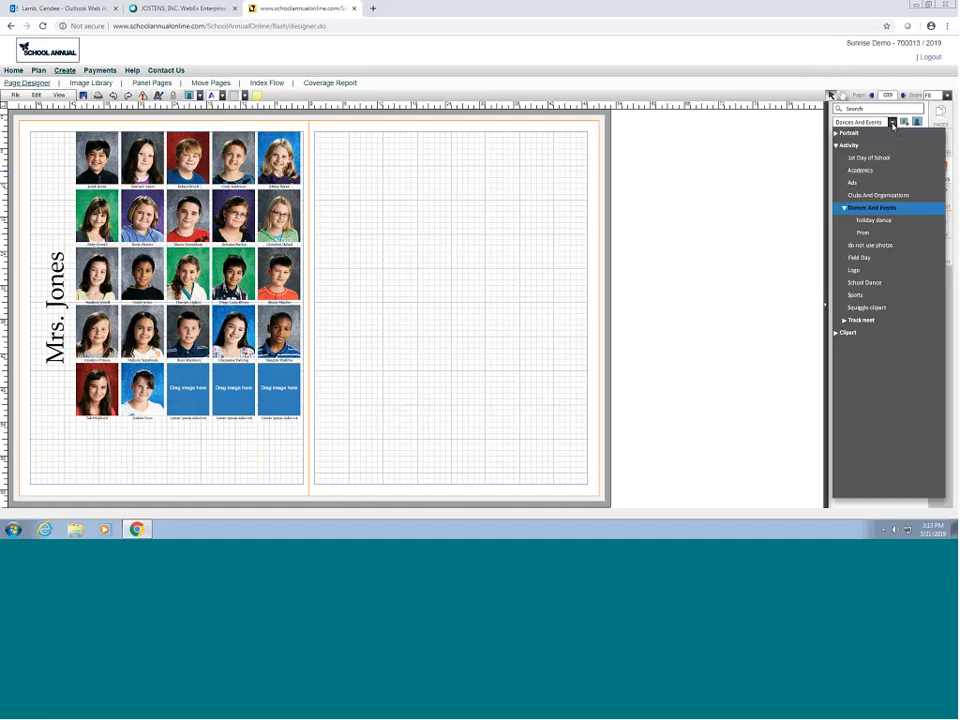
pyautogui.click(845, 209)
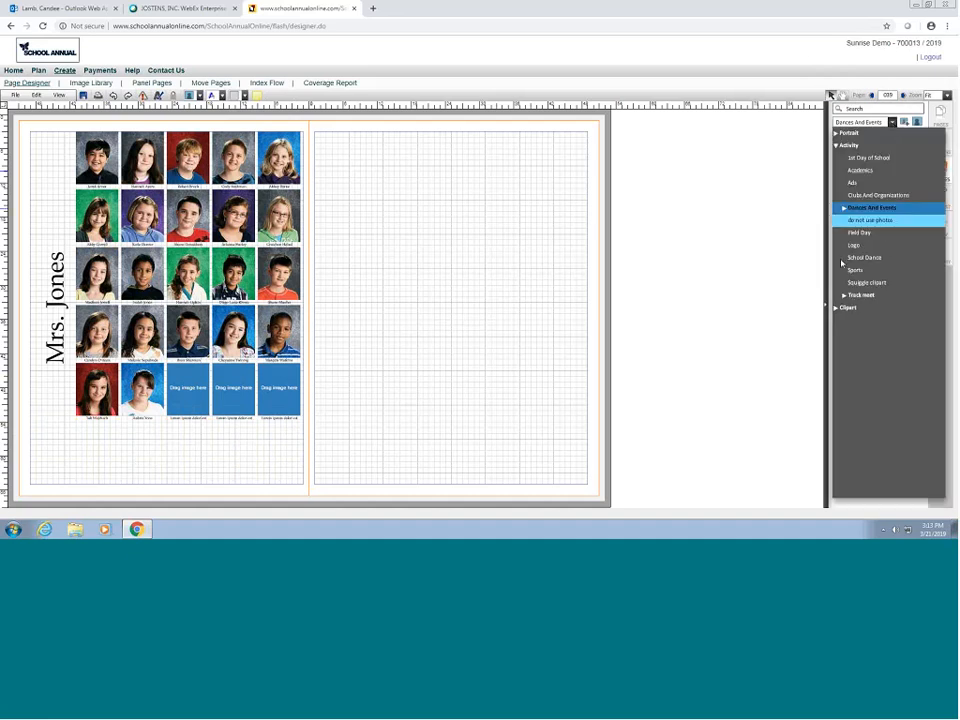
pyautogui.click(836, 146)
pyautogui.click(836, 158)
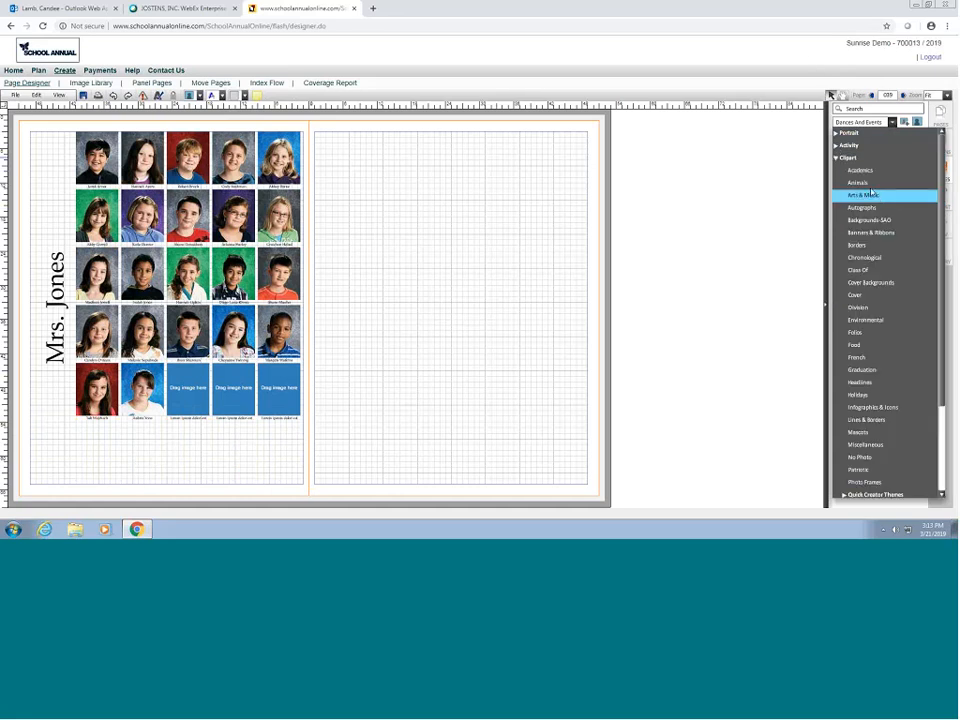
pyautogui.click(862, 183)
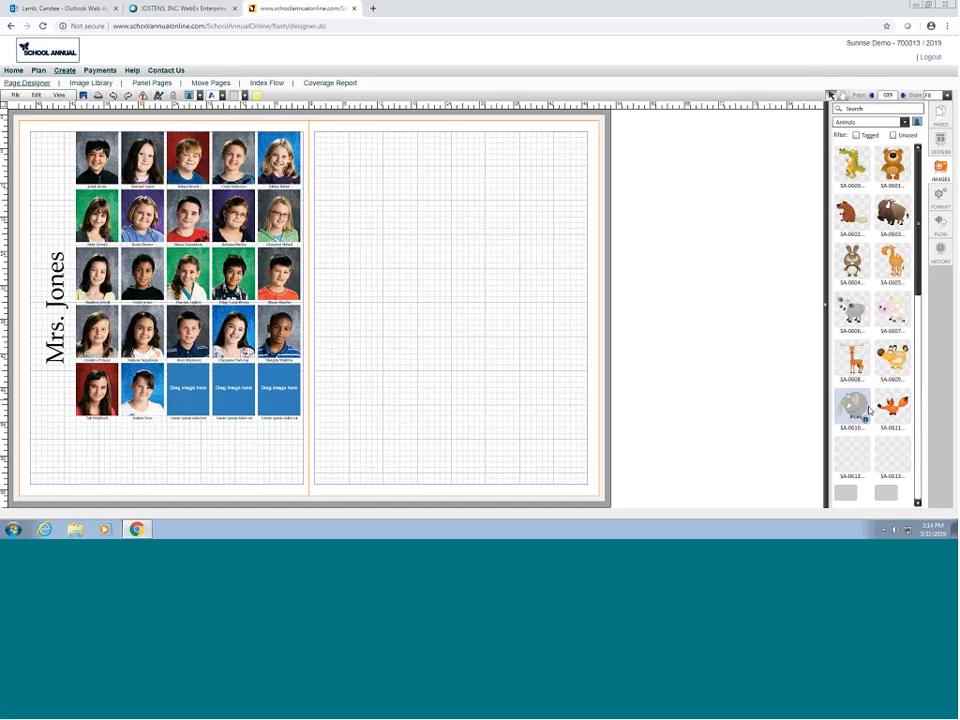
# Step: Place dog clipart SA-0609 over the empty photo boxes and giraffe clipart SA-0613 above the teacher's name heading
pyautogui.moveTo(893, 358); pyautogui.dragTo(243, 388)
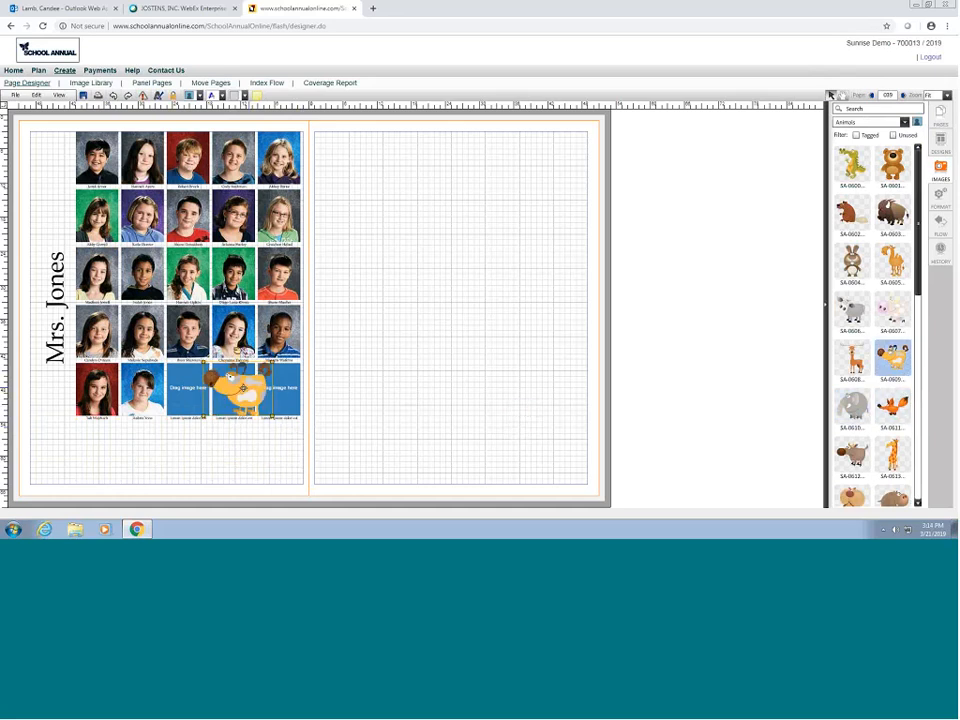
pyautogui.click(257, 452)
pyautogui.moveTo(893, 455); pyautogui.dragTo(53, 197)
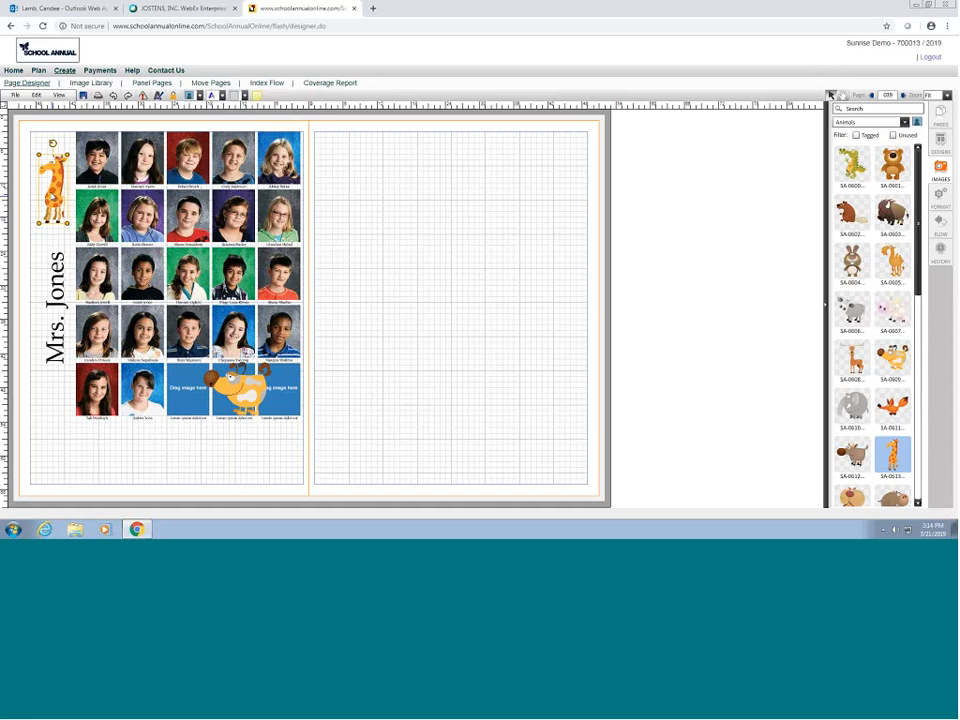
# Step: Flip the giraffe horizontally so it faces the portraits, and enlarge it to about 13p0 high
pyautogui.click(942, 202)
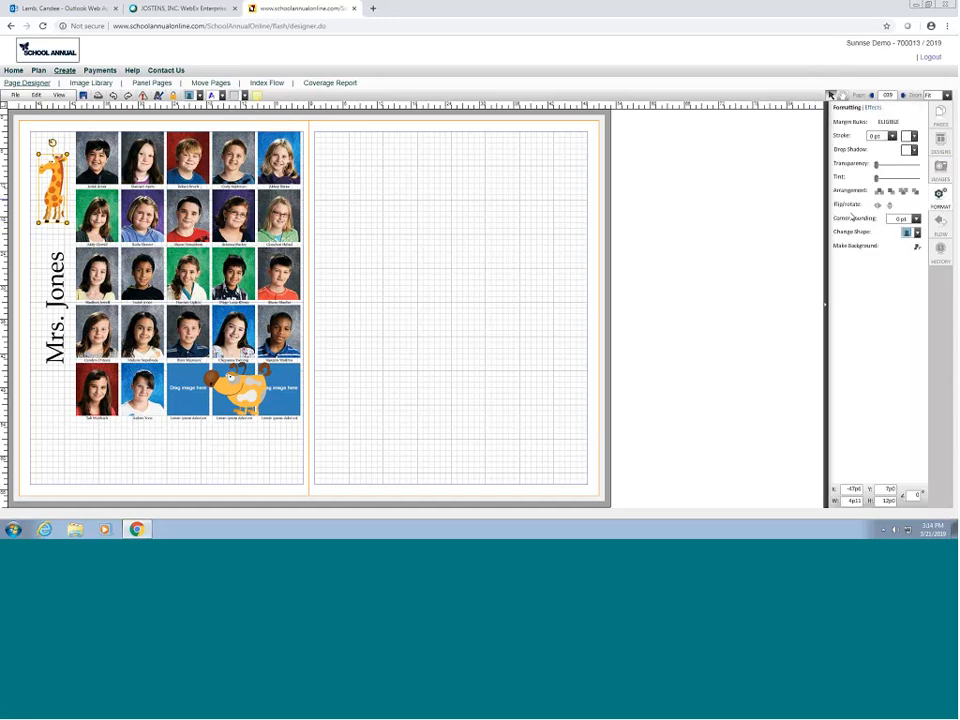
pyautogui.click(878, 206)
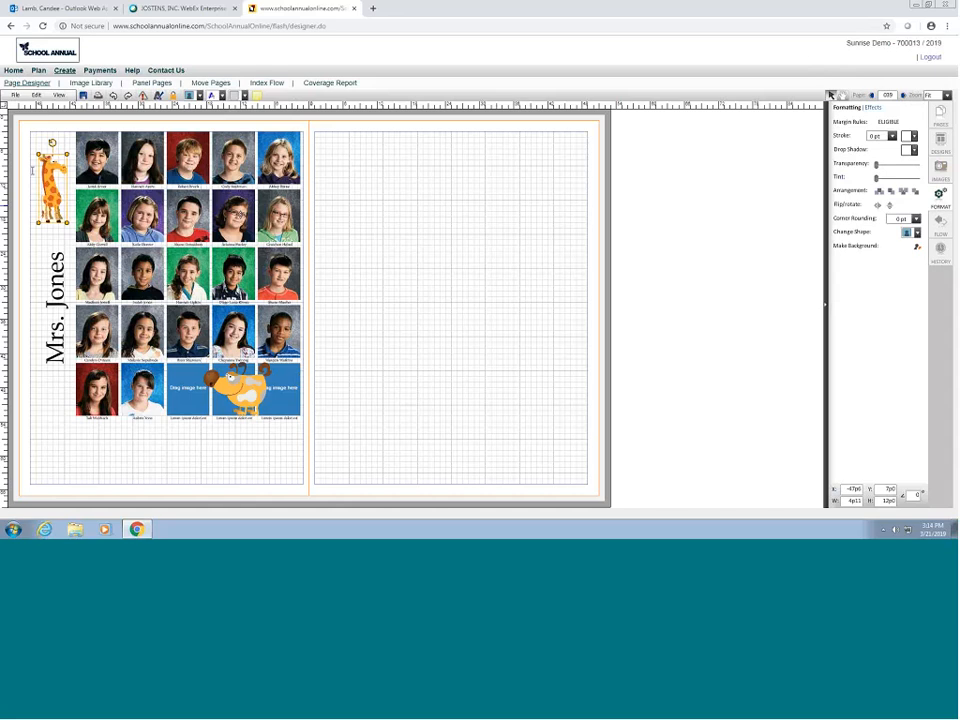
pyautogui.moveTo(39, 223); pyautogui.dragTo(36, 225)
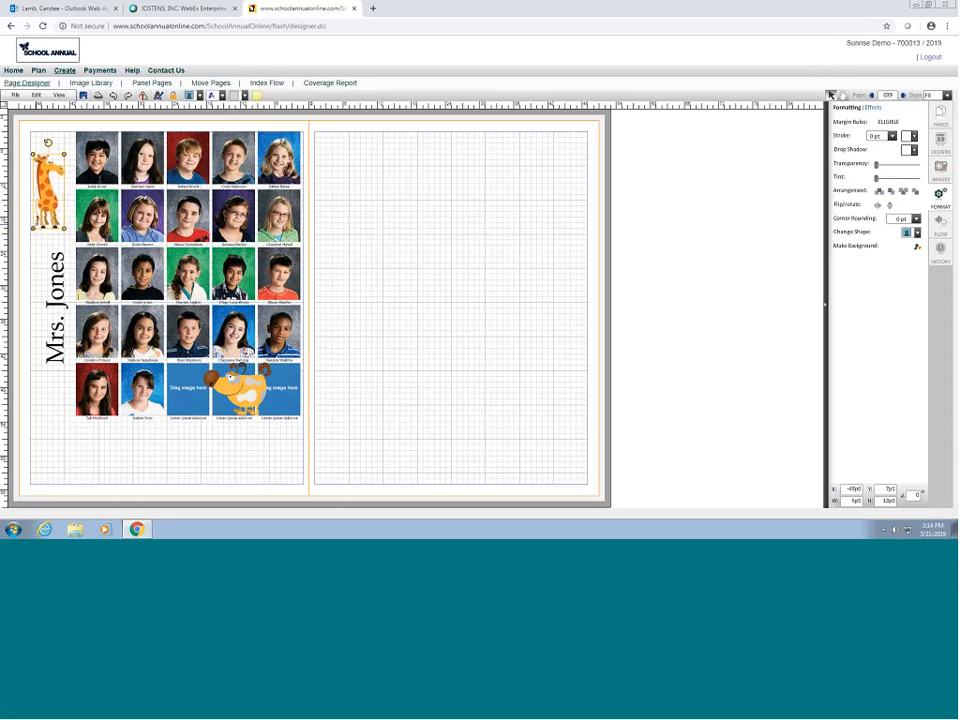
pyautogui.moveTo(48, 143)
pyautogui.mouseDown()
pyautogui.moveTo(76, 160)
pyautogui.moveTo(39, 217)
pyautogui.moveTo(35, 146)
pyautogui.moveTo(47, 143)
pyautogui.mouseUp()
# Step: Move the dog clipart into the blank space below the last portrait row
pyautogui.click(243, 397)
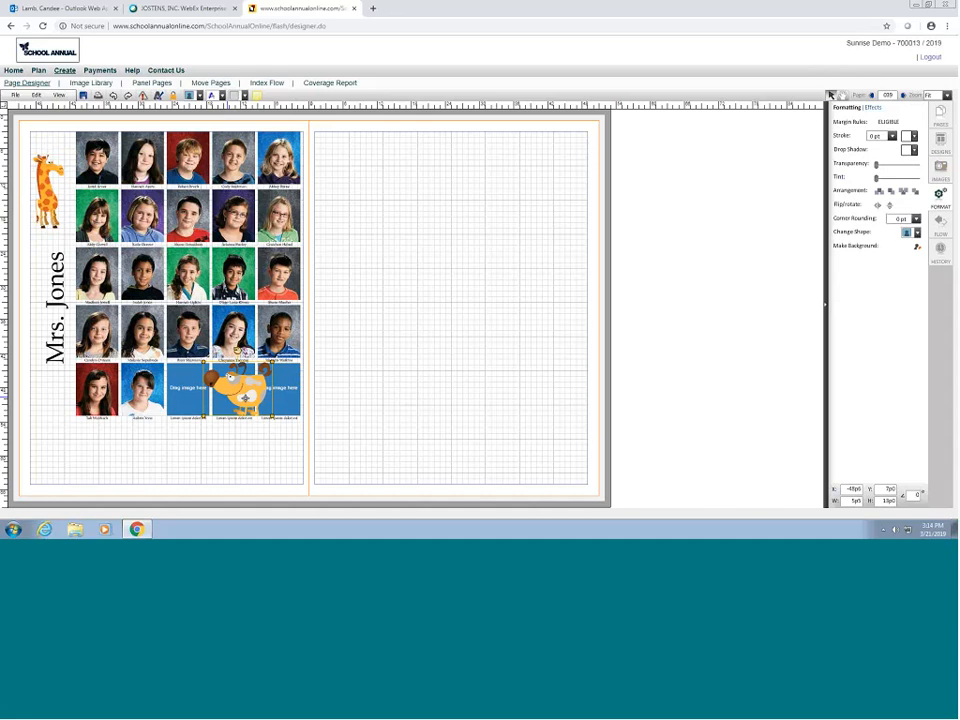
pyautogui.moveTo(245, 397); pyautogui.dragTo(211, 467)
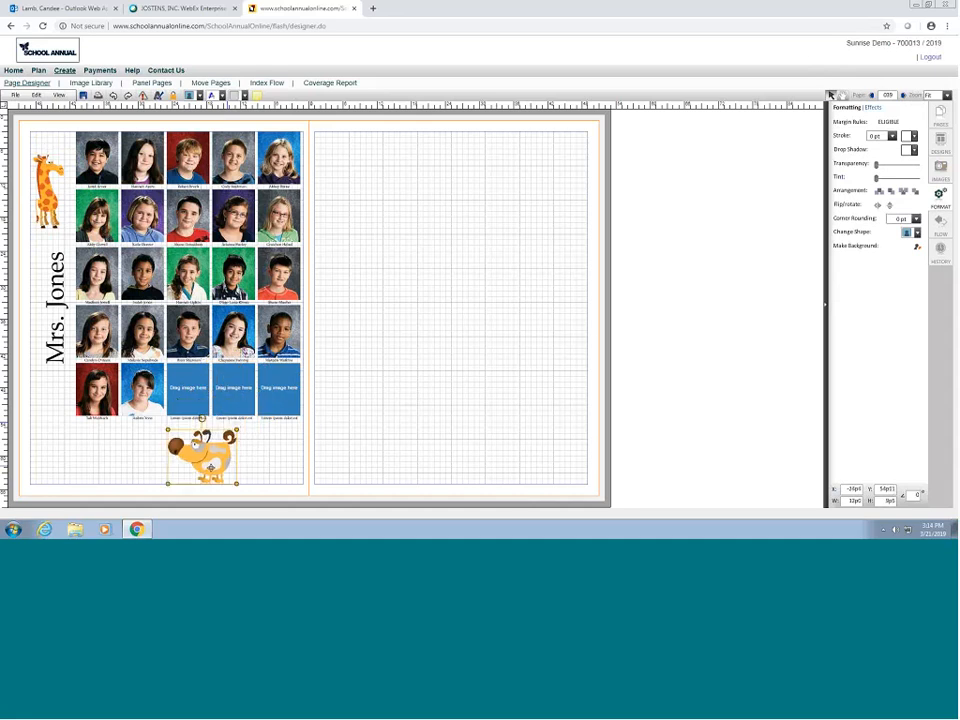
pyautogui.click(439, 446)
# Step: Add elephant clipart SA-0610 below the portraits, then resize it and position it to the left of the dog
pyautogui.click(946, 172)
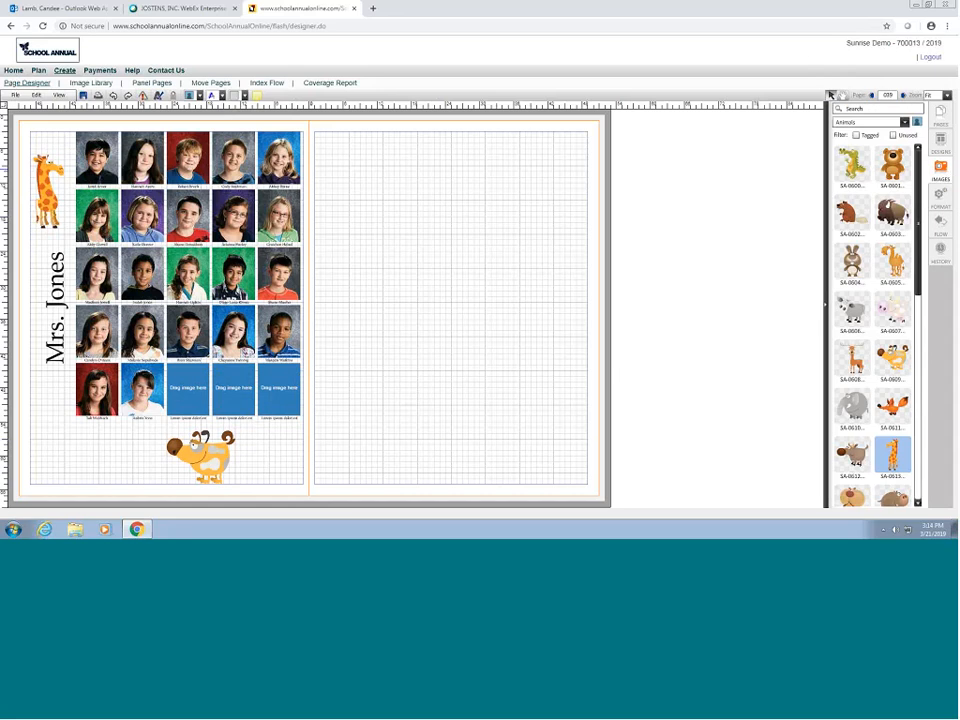
pyautogui.moveTo(852, 405); pyautogui.dragTo(273, 452)
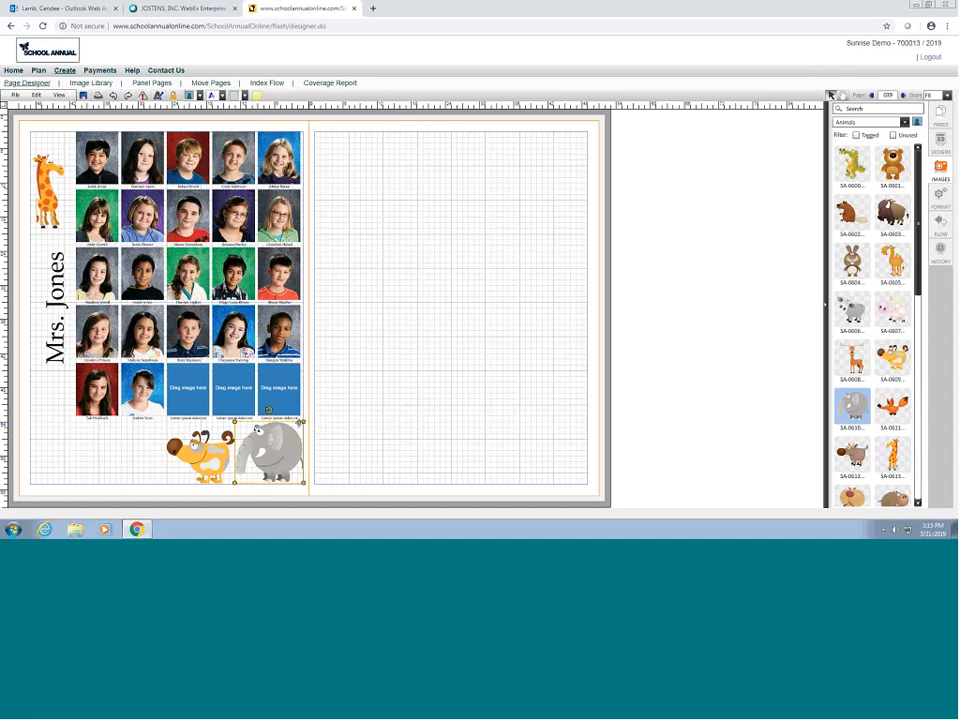
pyautogui.moveTo(301, 422); pyautogui.dragTo(142, 430)
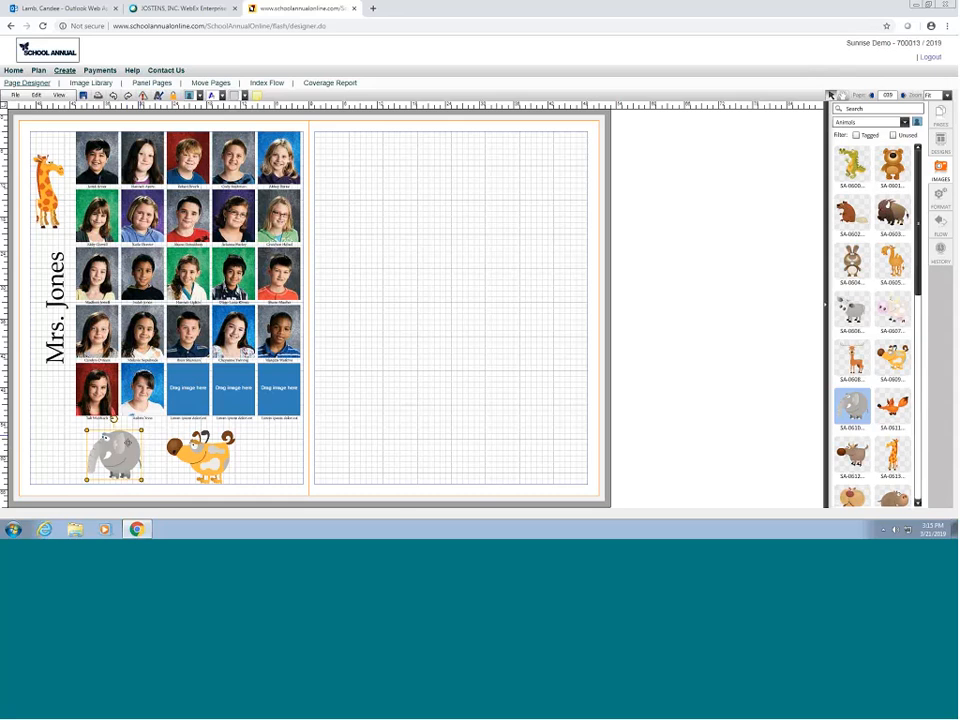
pyautogui.moveTo(128, 442)
pyautogui.mouseDown()
pyautogui.moveTo(131, 464)
pyautogui.moveTo(152, 445)
pyautogui.moveTo(121, 453)
pyautogui.mouseUp()
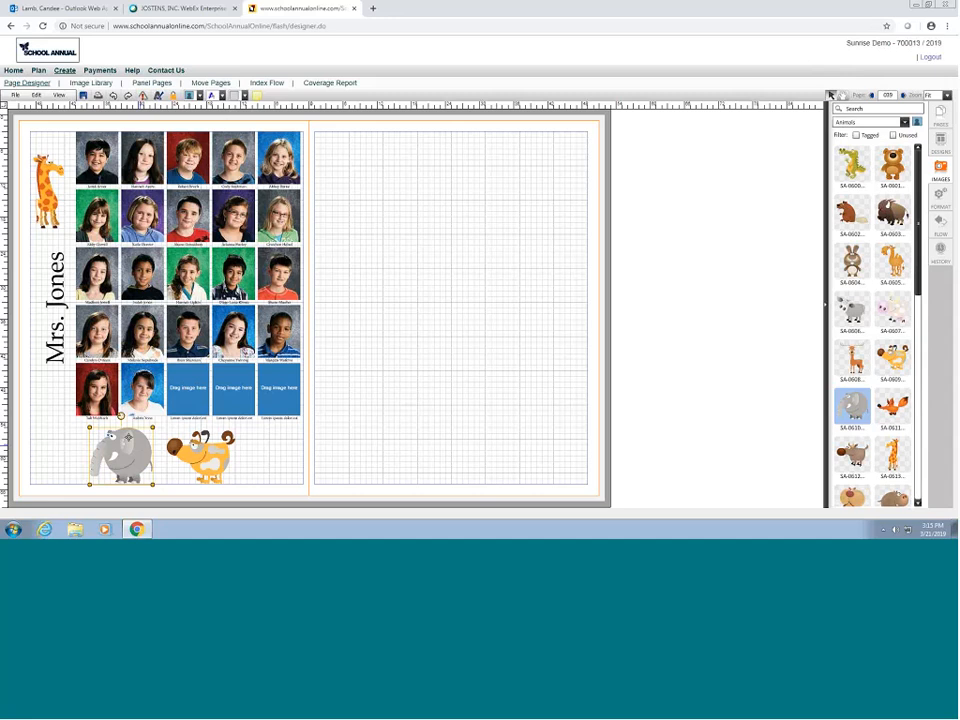
pyautogui.click(256, 462)
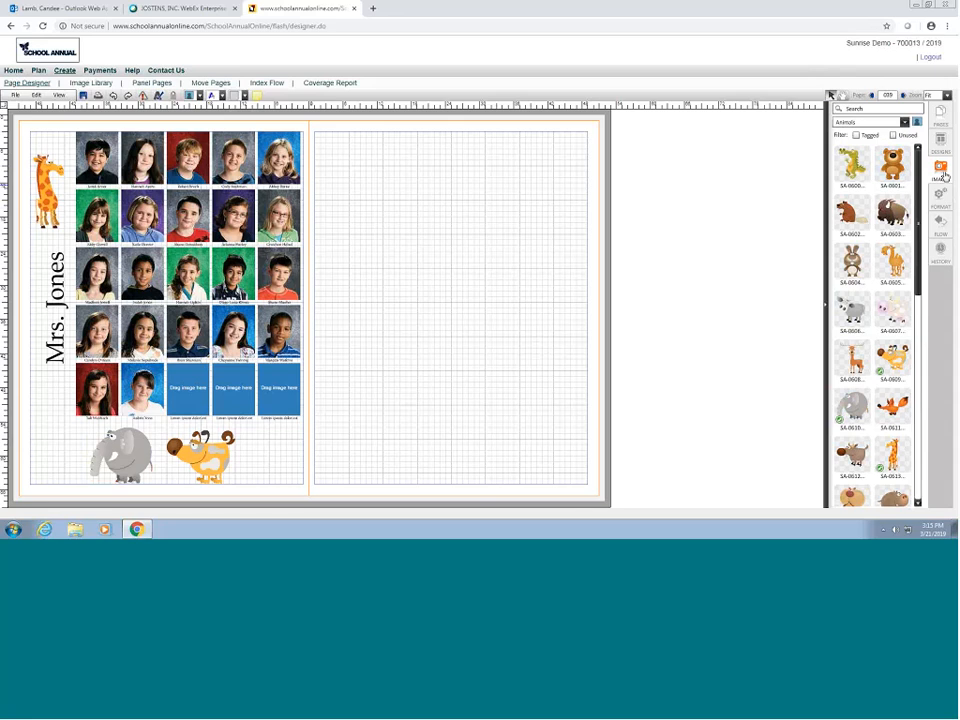
# Step: Place background image PBK-665 from the Backgrounds-SAO clipart category in the space beside the dog, below the portraits
pyautogui.click(905, 122)
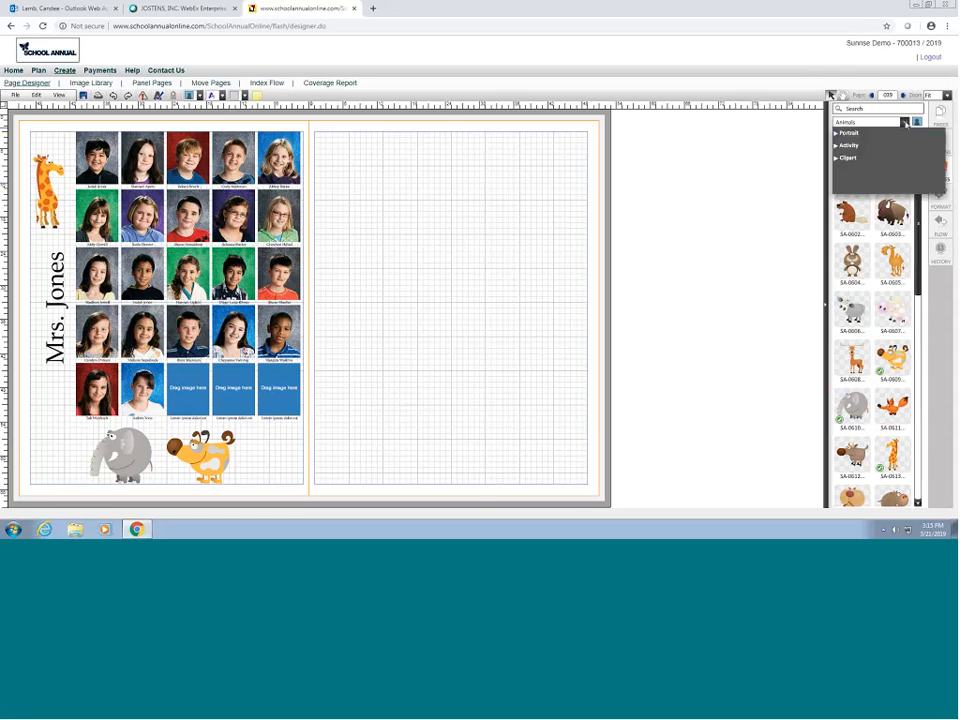
pyautogui.click(846, 158)
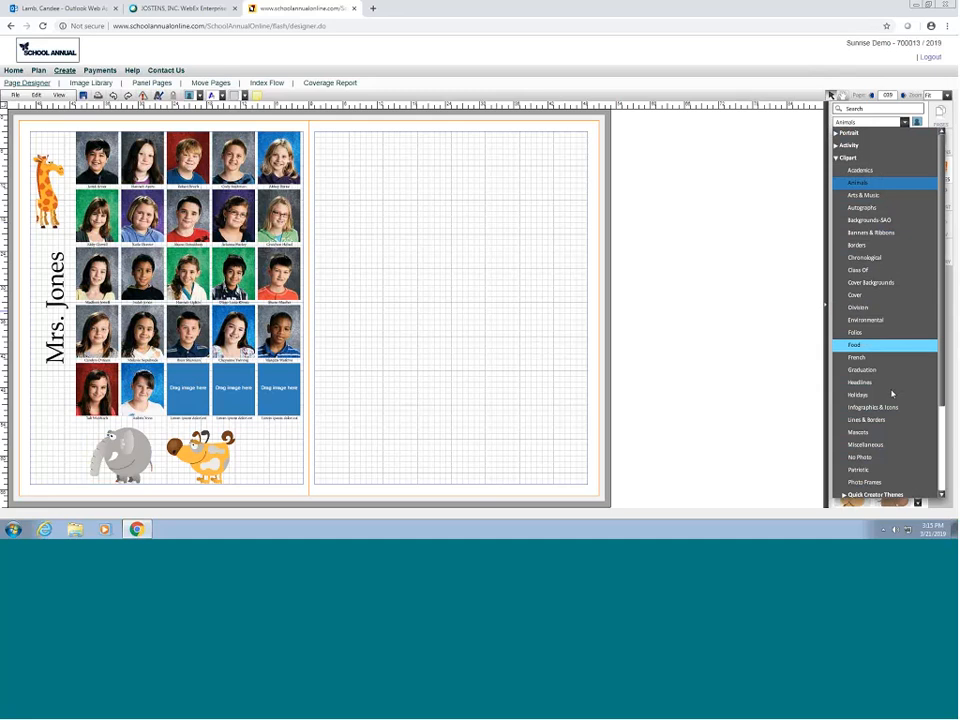
pyautogui.click(868, 222)
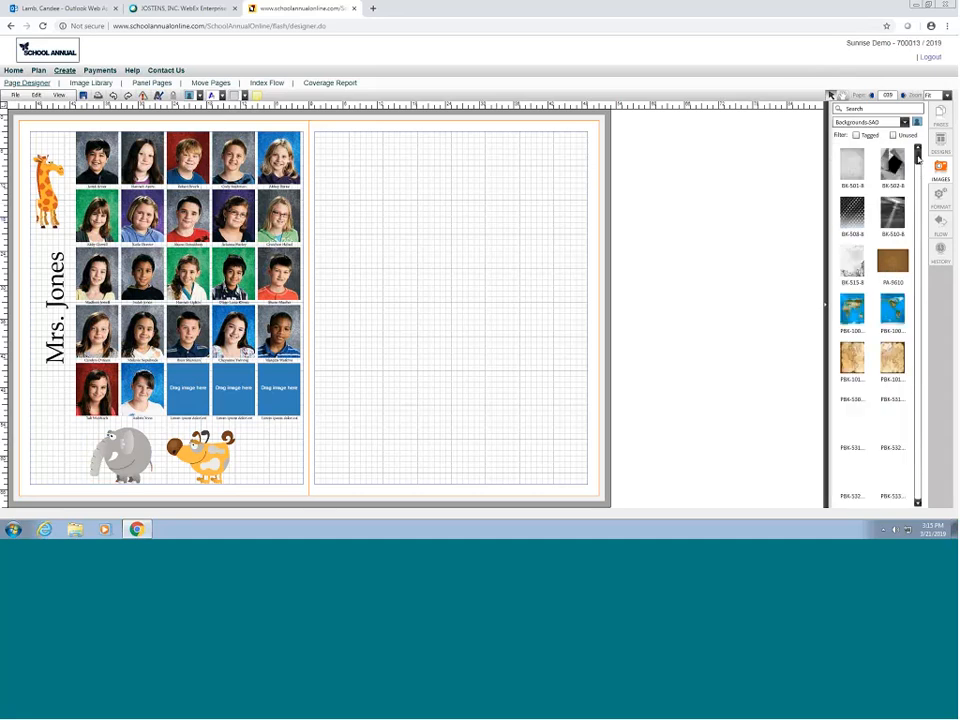
pyautogui.moveTo(917, 156); pyautogui.dragTo(917, 405)
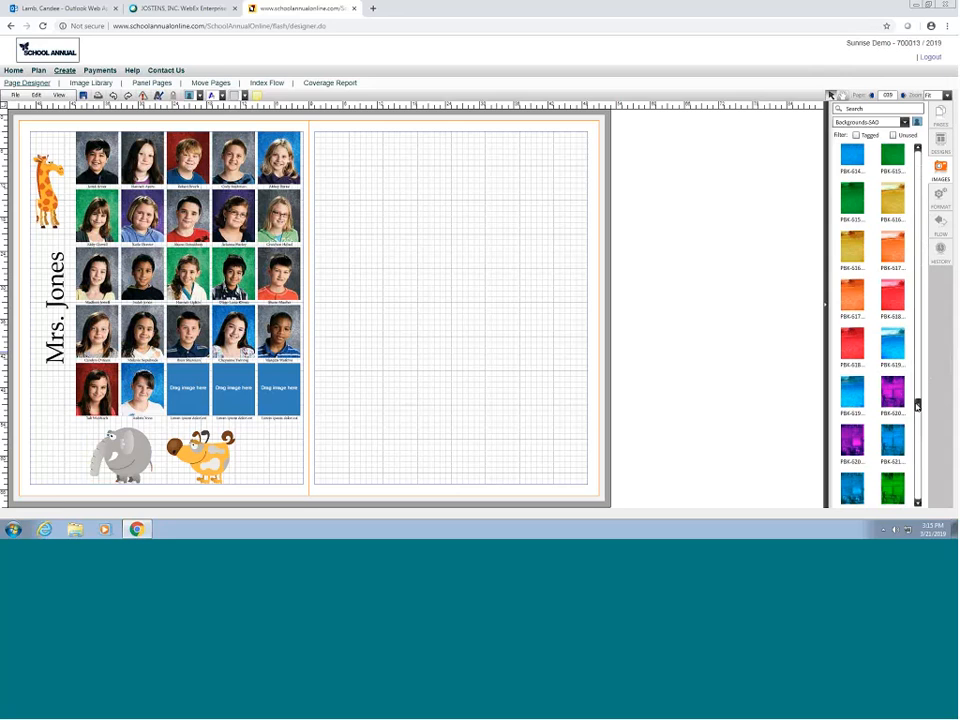
pyautogui.moveTo(917, 405); pyautogui.dragTo(917, 445)
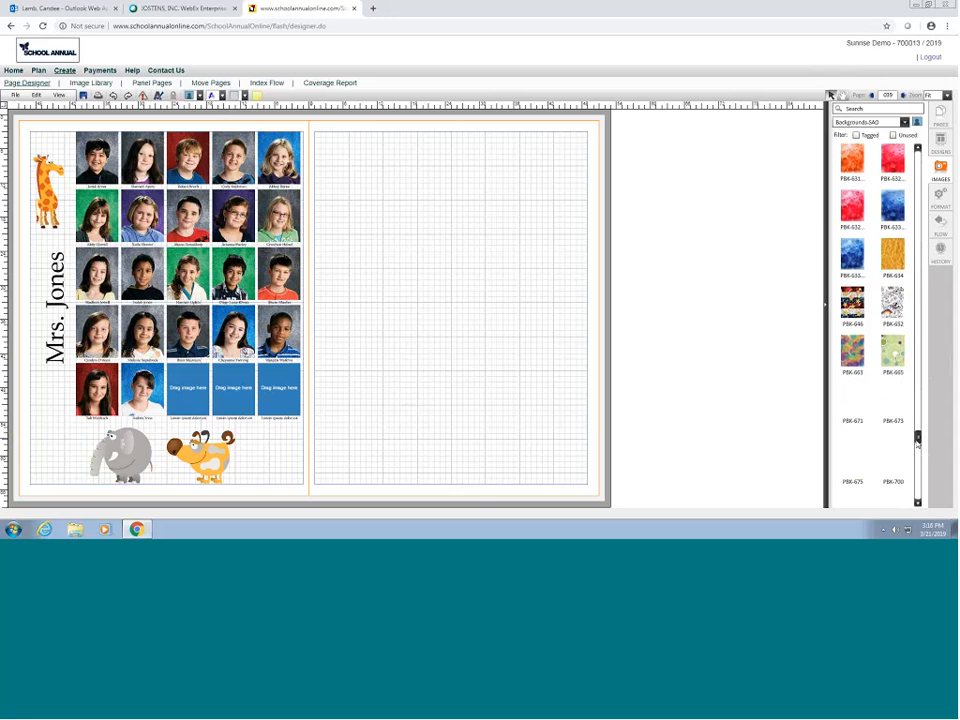
pyautogui.moveTo(894, 350); pyautogui.dragTo(285, 441)
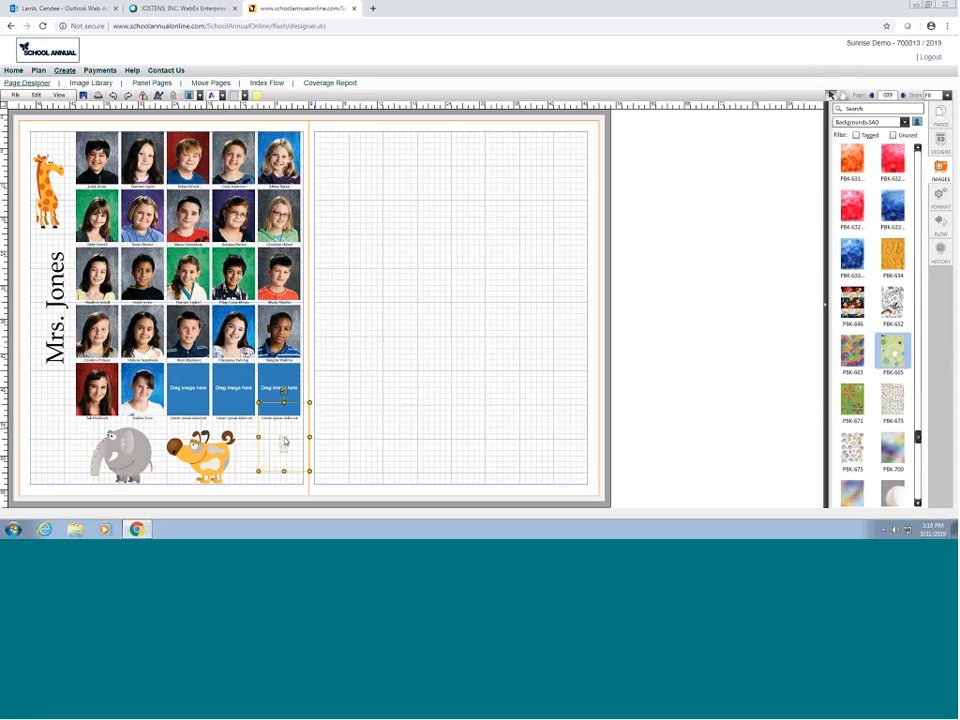
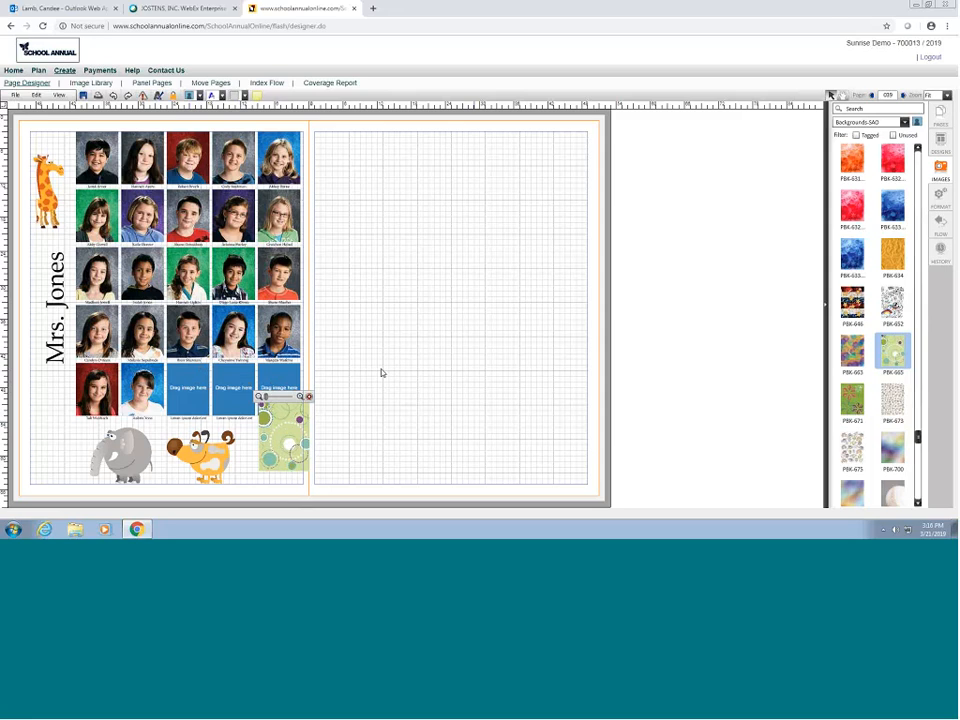
# Step: Make the placed PBK-665 image the background of the portrait page and lighten it with a tint of slightly under half
pyautogui.click(941, 199)
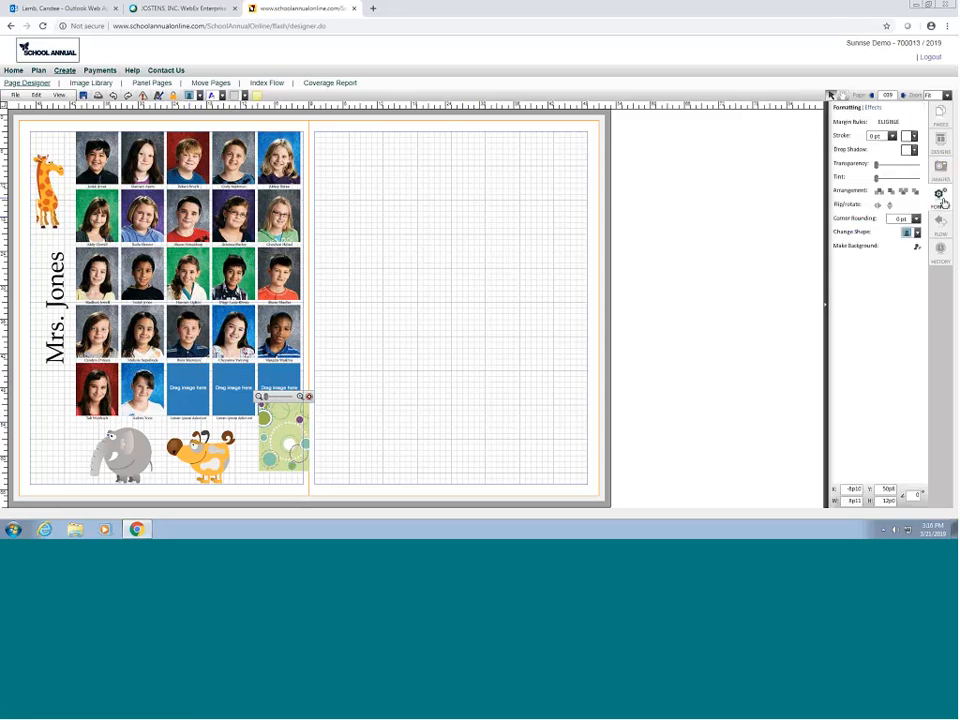
pyautogui.click(917, 248)
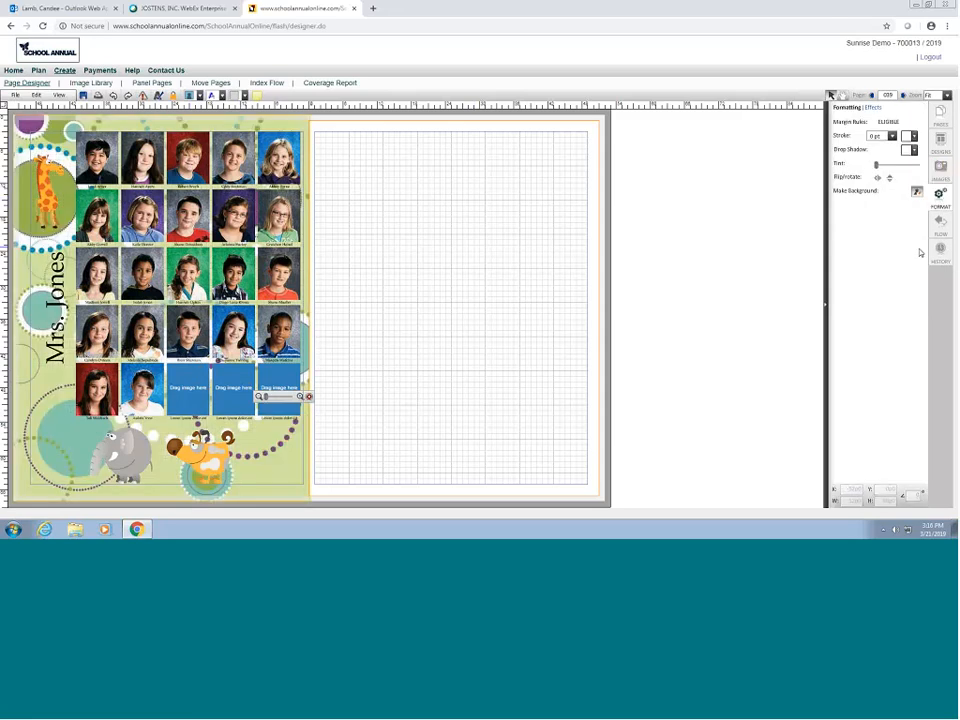
pyautogui.click(416, 456)
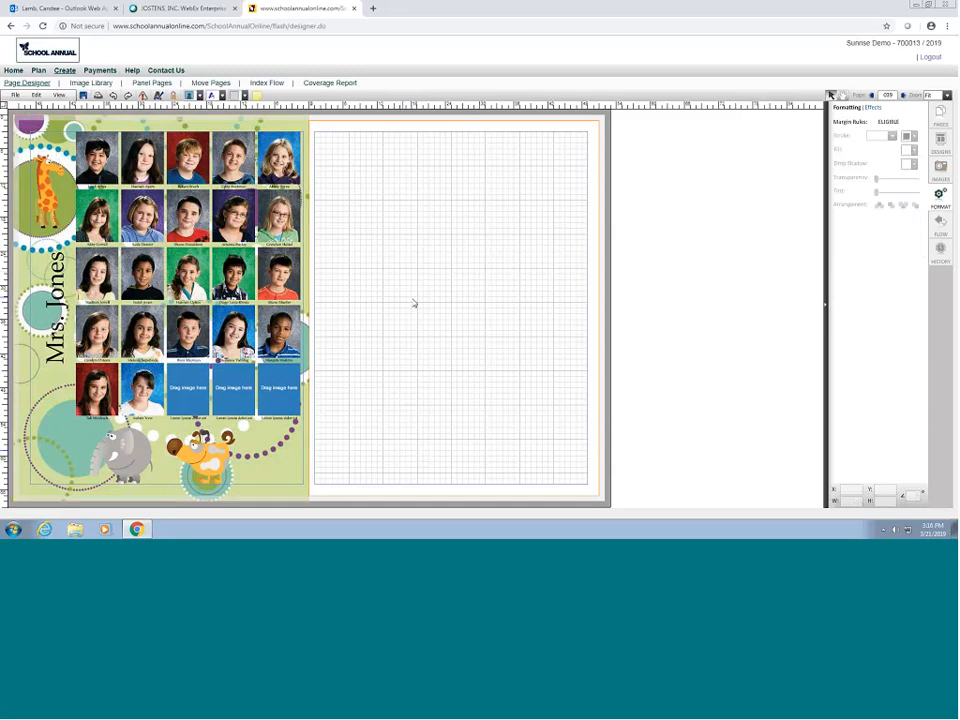
pyautogui.click(289, 460)
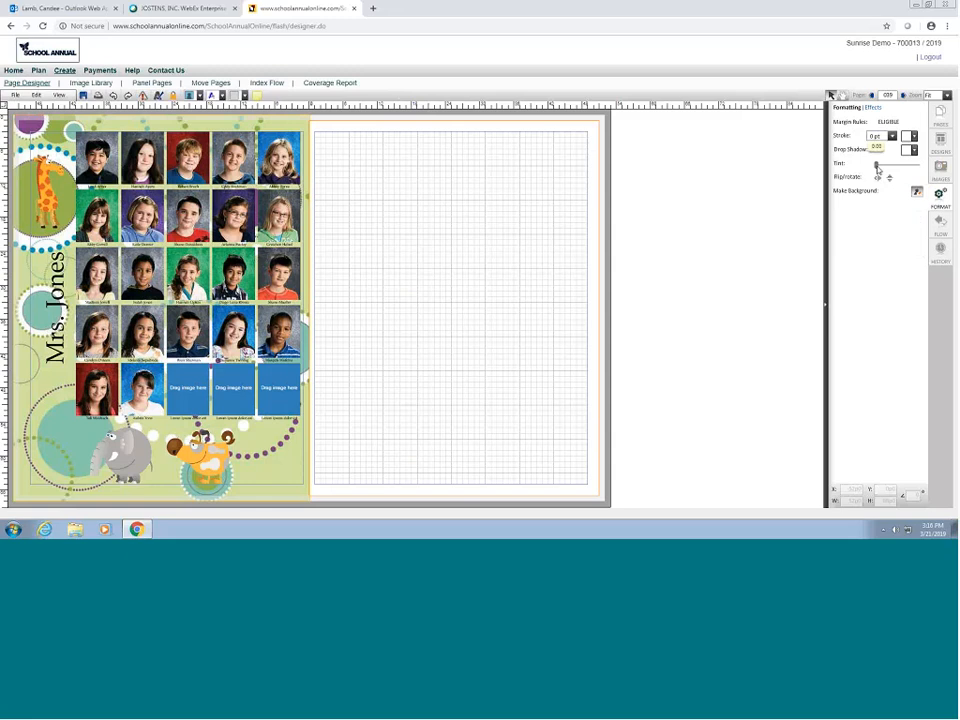
pyautogui.moveTo(876, 165); pyautogui.dragTo(897, 170)
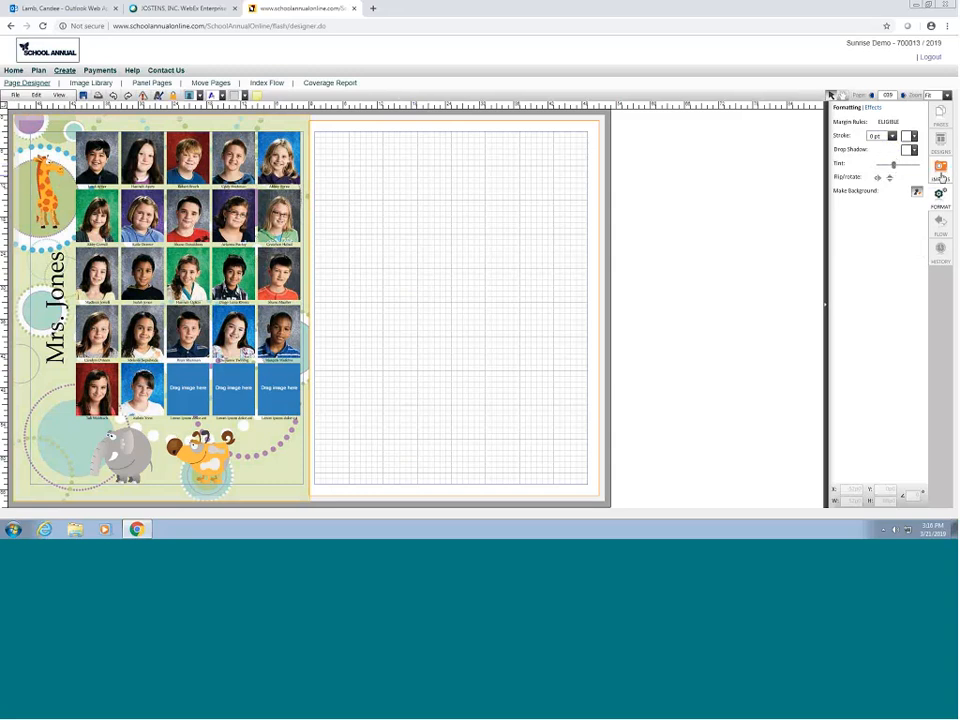
# Step: Add PBK-665 to the empty right-hand page, make it that page's background, and tint it to match the portrait page
pyautogui.click(940, 172)
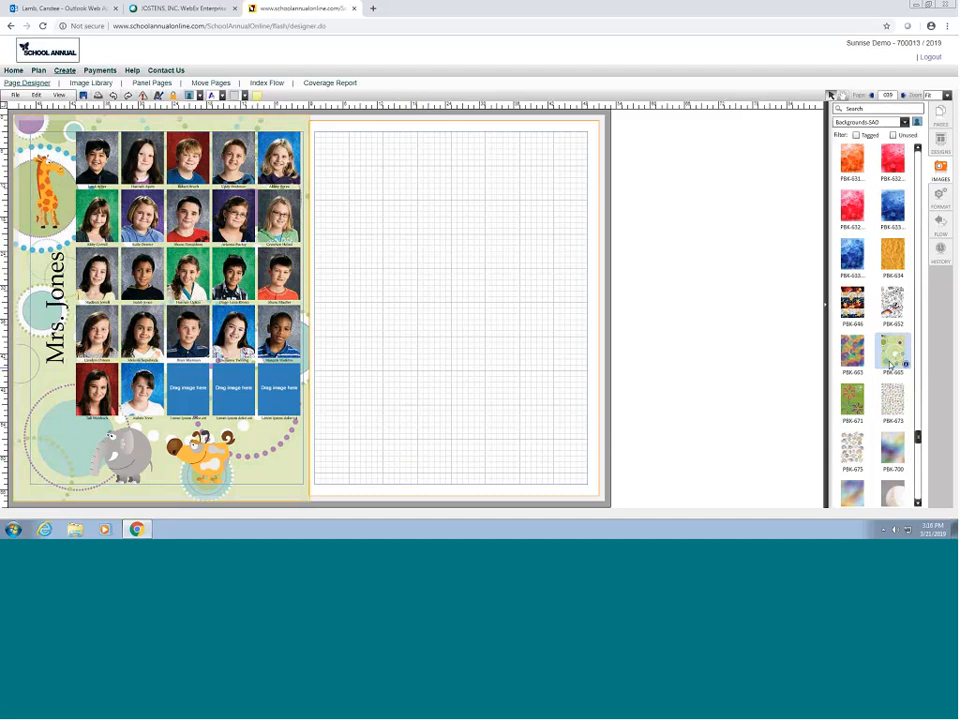
pyautogui.moveTo(893, 352); pyautogui.dragTo(480, 336)
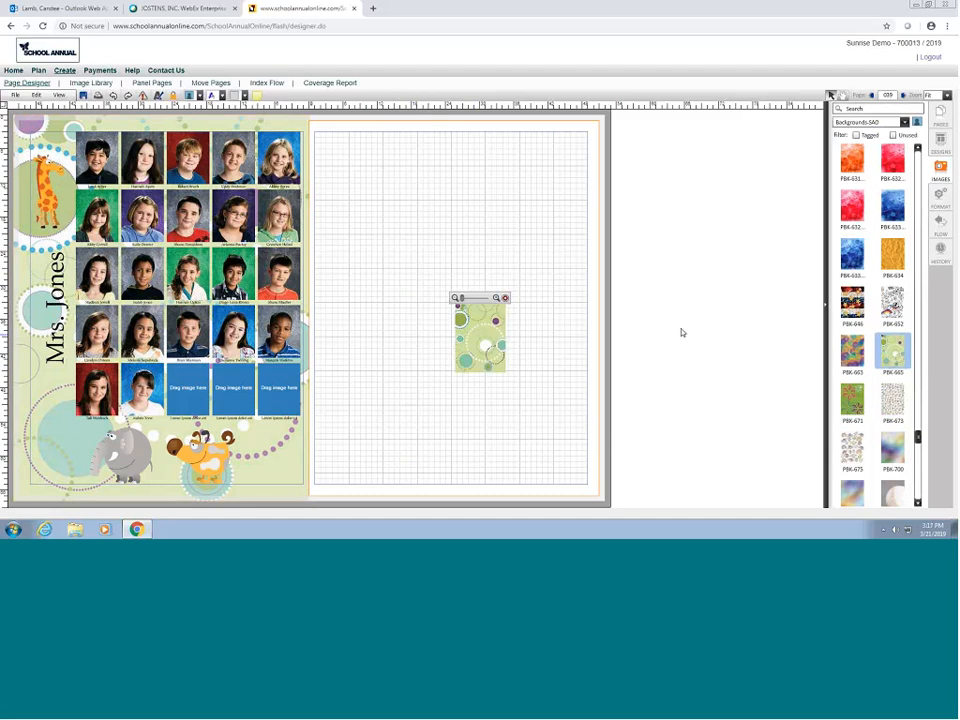
pyautogui.click(940, 205)
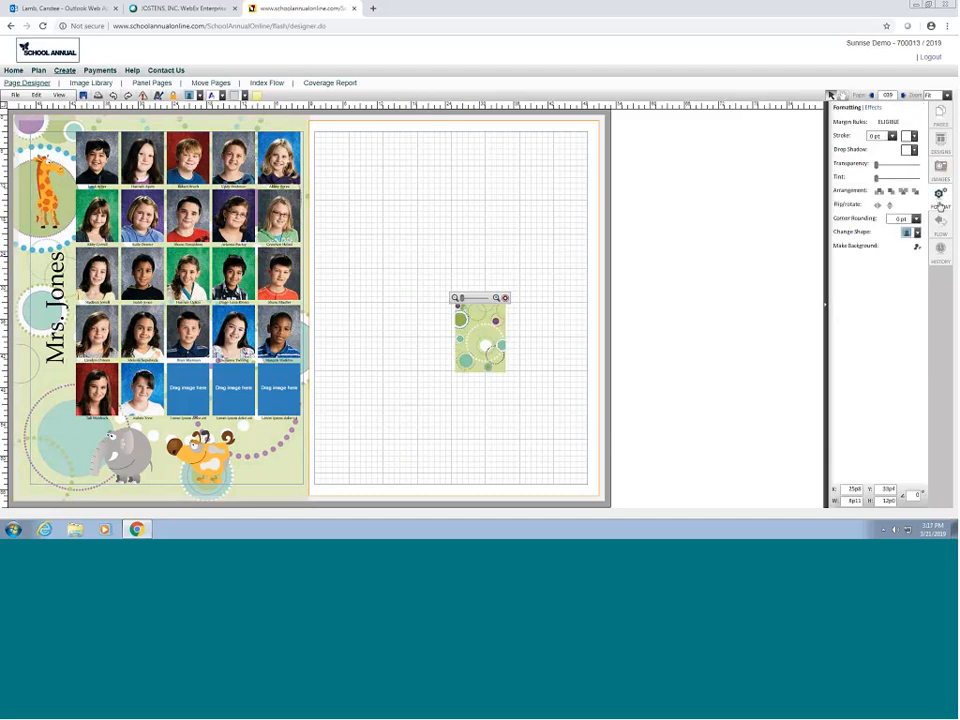
pyautogui.click(917, 245)
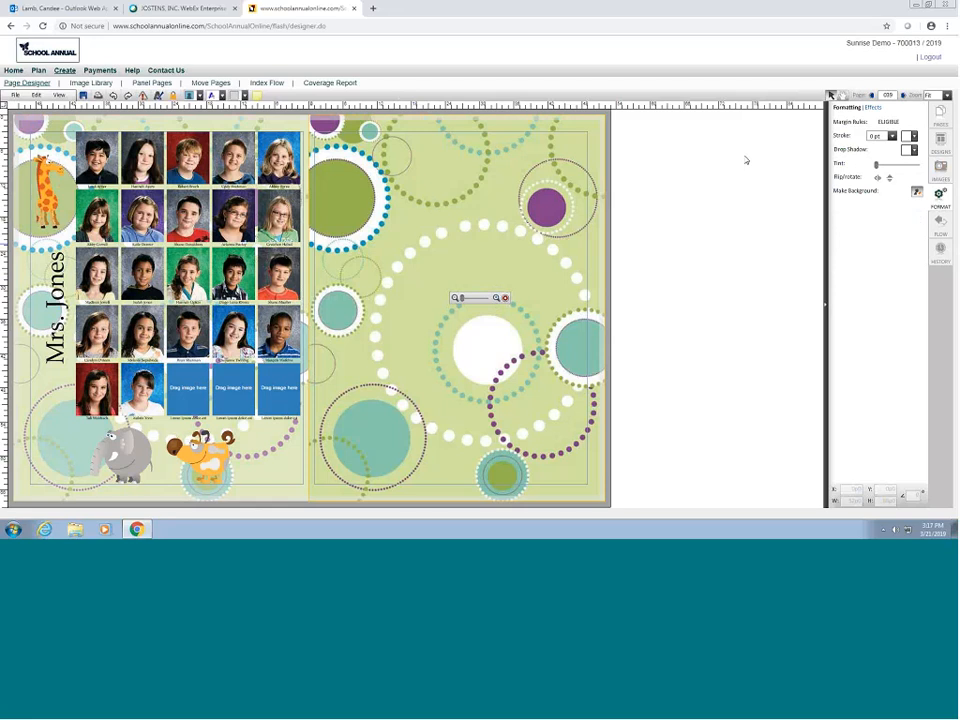
pyautogui.moveTo(878, 170); pyautogui.dragTo(894, 172)
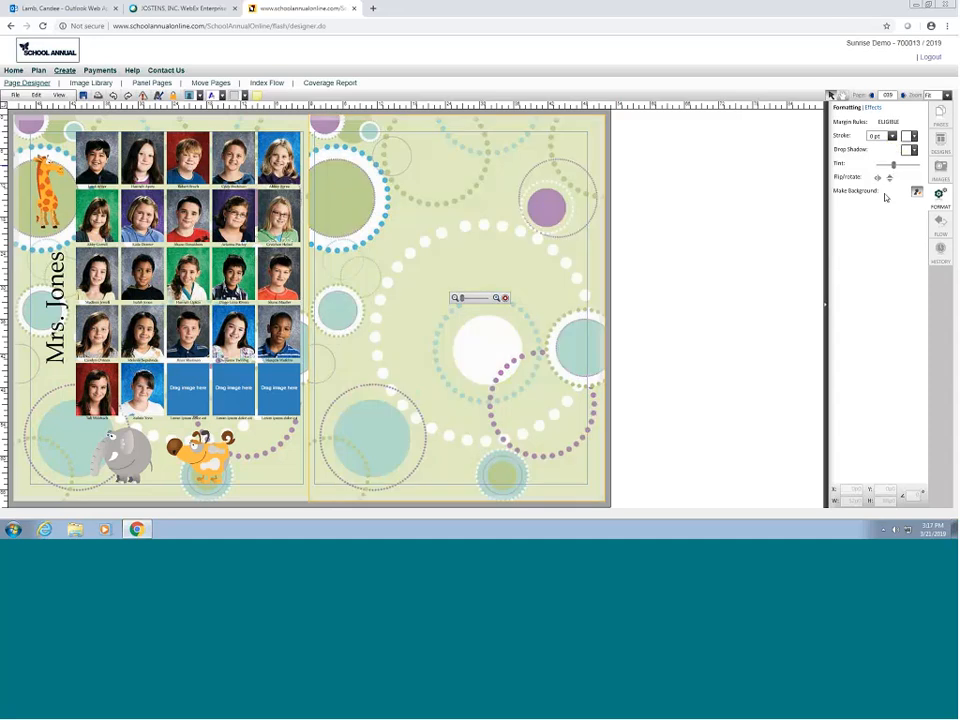
pyautogui.click(774, 353)
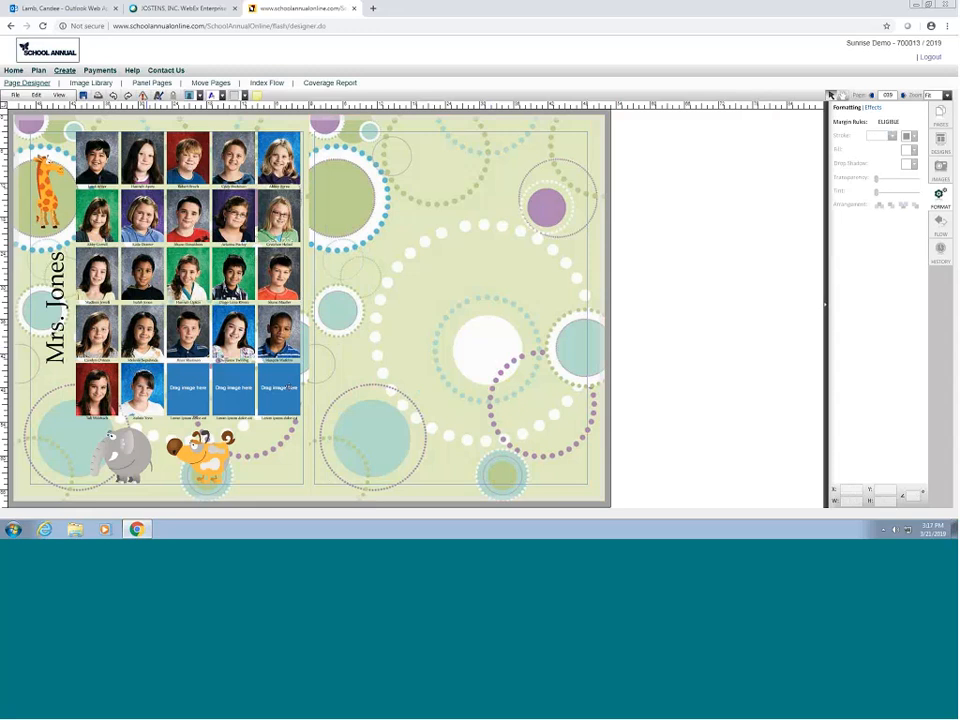
# Step: Flip the right-hand page's background horizontally and vertically, and save the spread
pyautogui.click(496, 315)
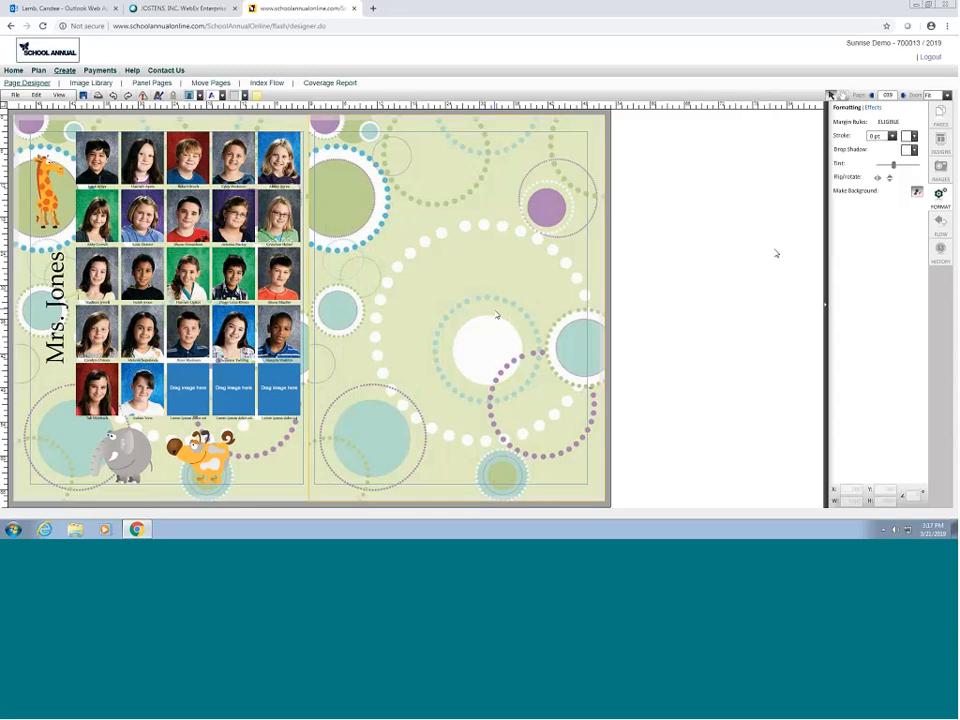
pyautogui.click(878, 177)
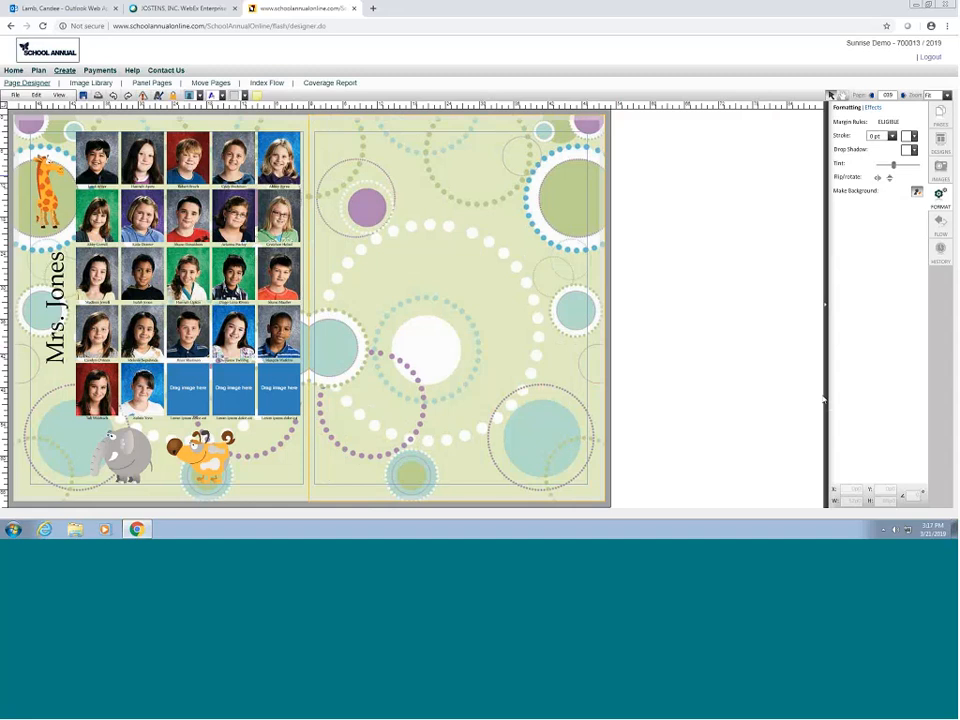
pyautogui.click(889, 177)
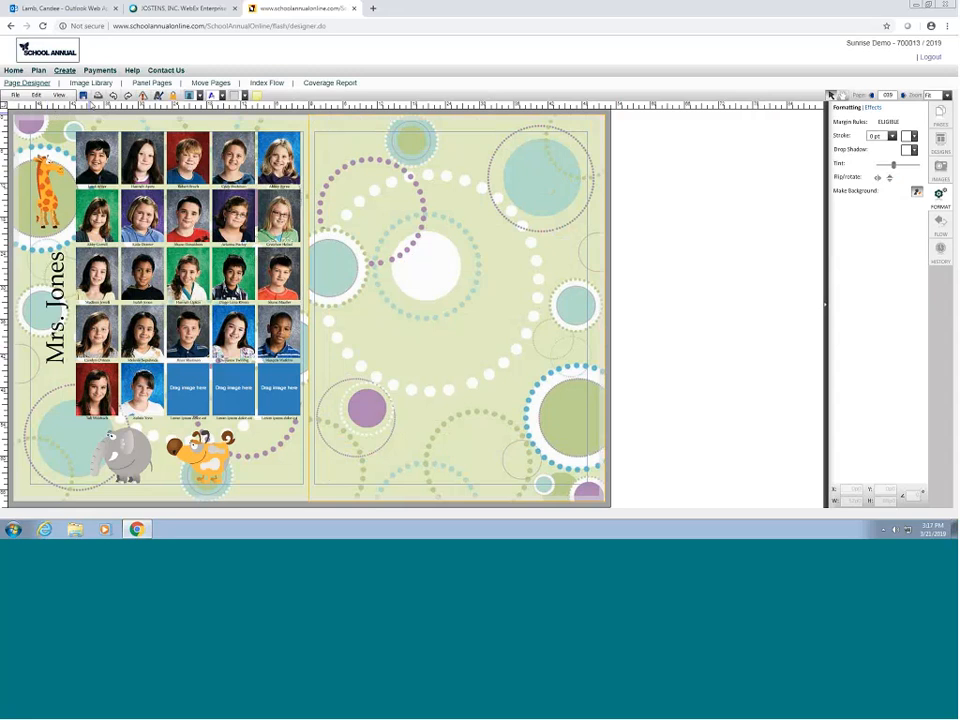
pyautogui.click(84, 96)
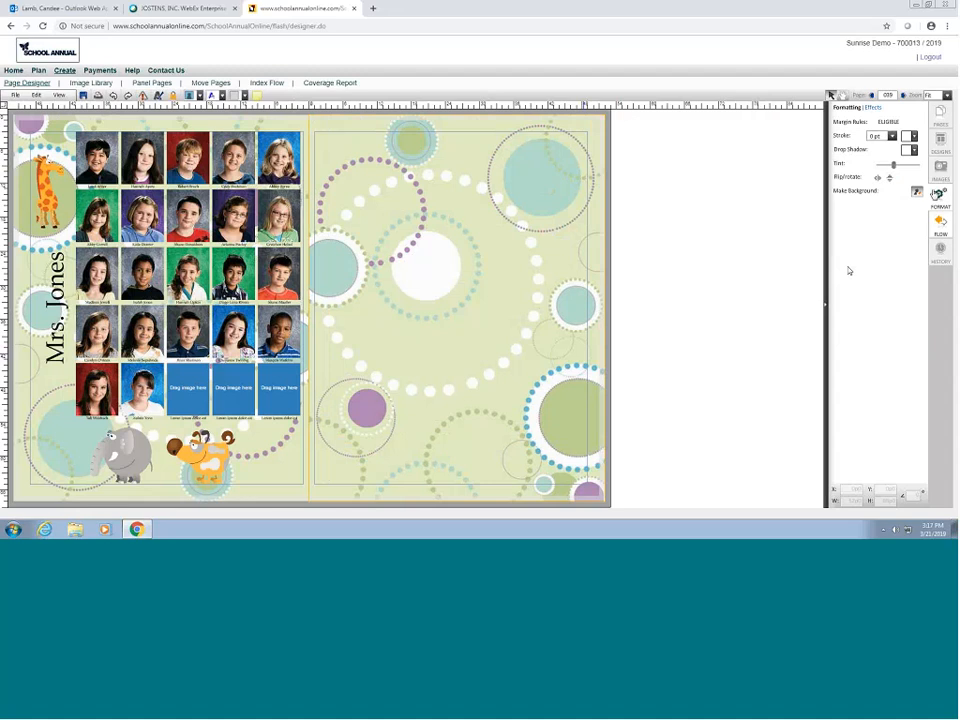
# Step: Apply design 7010 from the 21-30 photos category to the right-hand page without retaining existing content in the new template
pyautogui.click(934, 152)
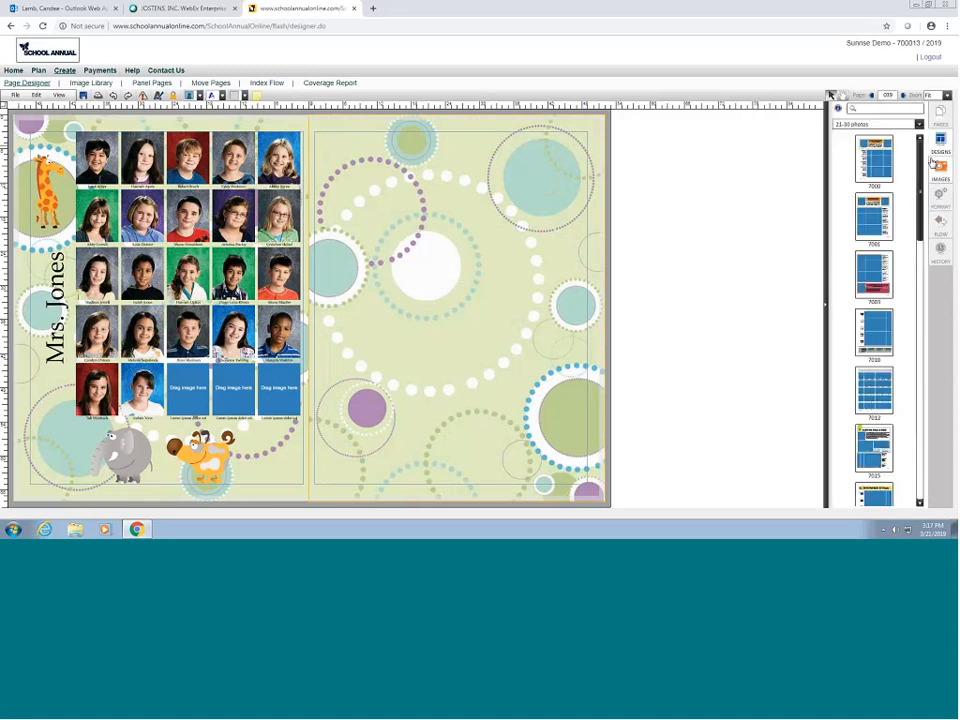
pyautogui.scroll(-3, 922, 205)
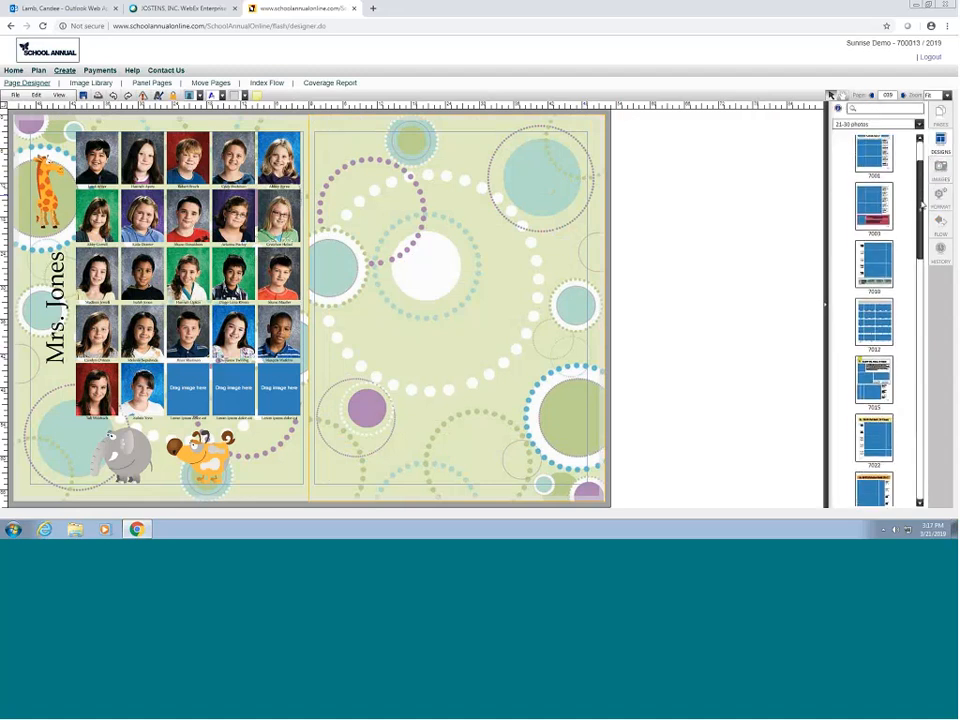
pyautogui.moveTo(874, 250); pyautogui.dragTo(474, 274)
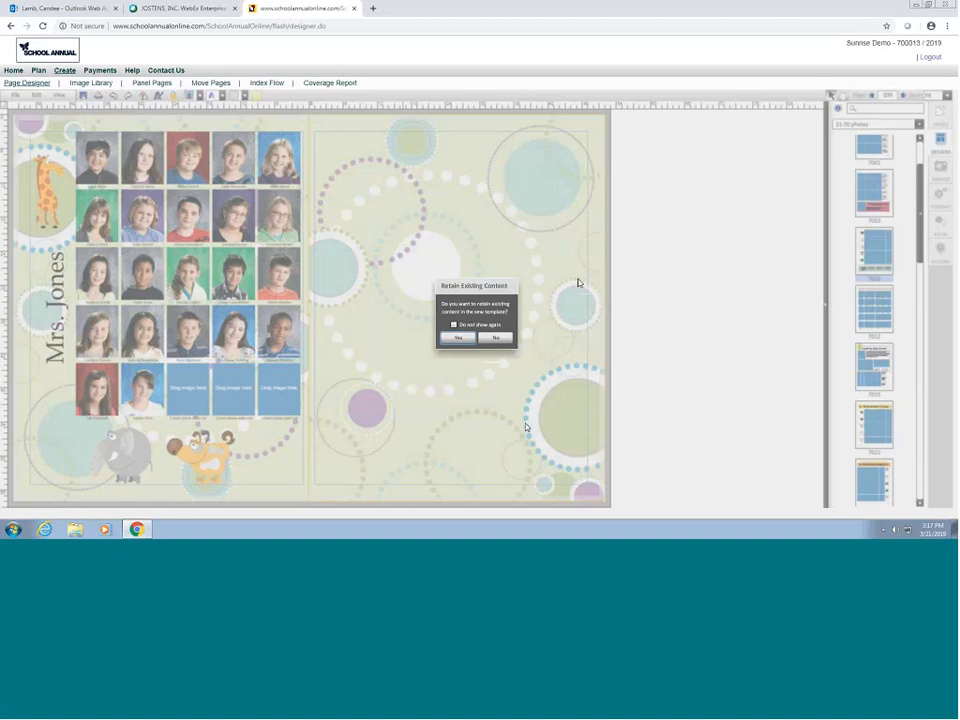
pyautogui.click(495, 338)
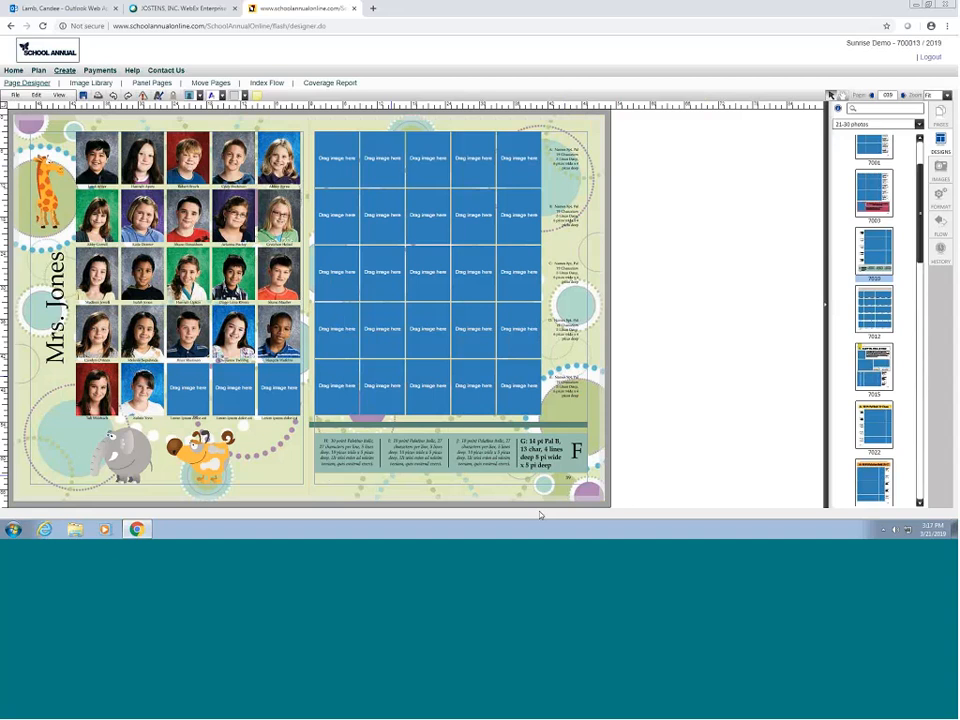
# Step: Delete the large letter F text box from the teal band at the bottom of the right-hand page's design
pyautogui.click(373, 461)
pyautogui.click(496, 463)
pyautogui.click(540, 458)
pyautogui.click(581, 455)
pyautogui.press('Delete')
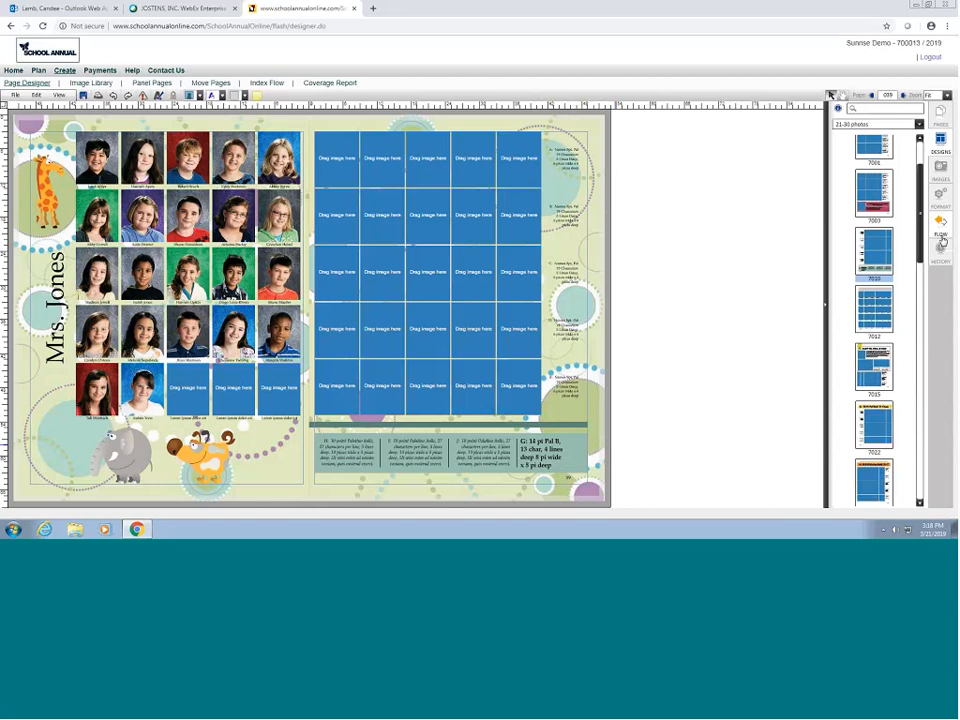
# Step: Select the first listed class's portrait folder as the flow source for the right-hand page's empty photo boxes
pyautogui.click(940, 168)
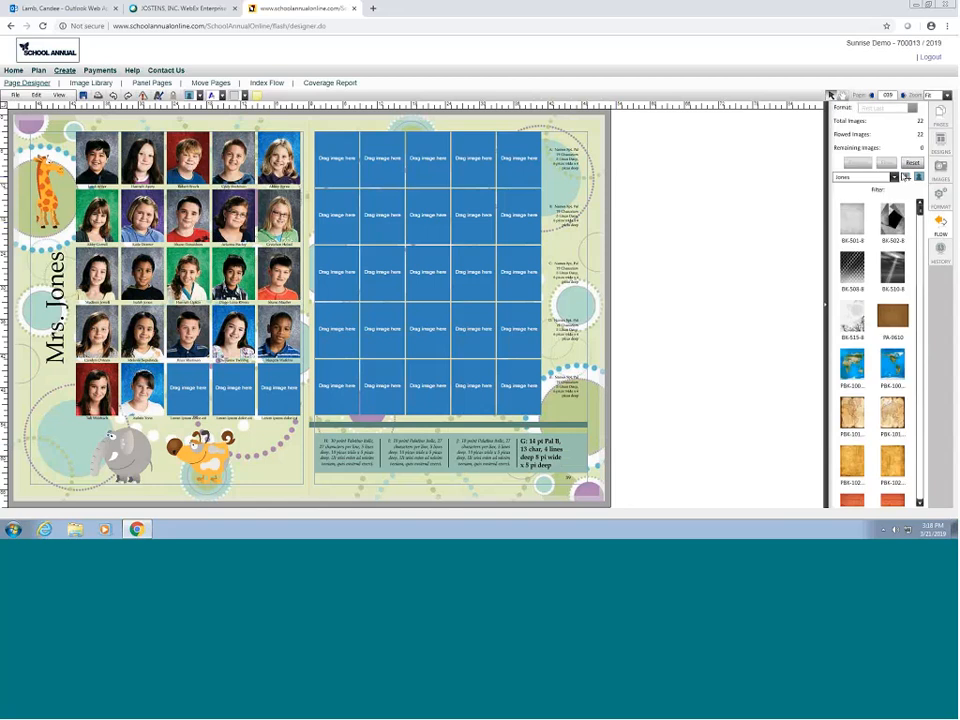
pyautogui.click(894, 177)
pyautogui.click(852, 189)
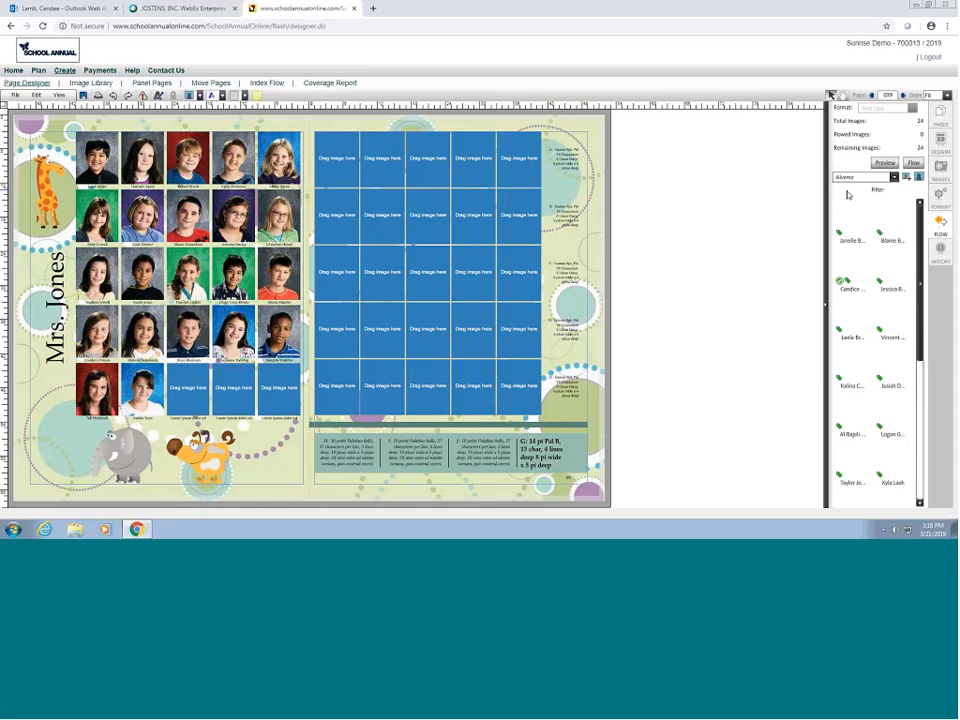